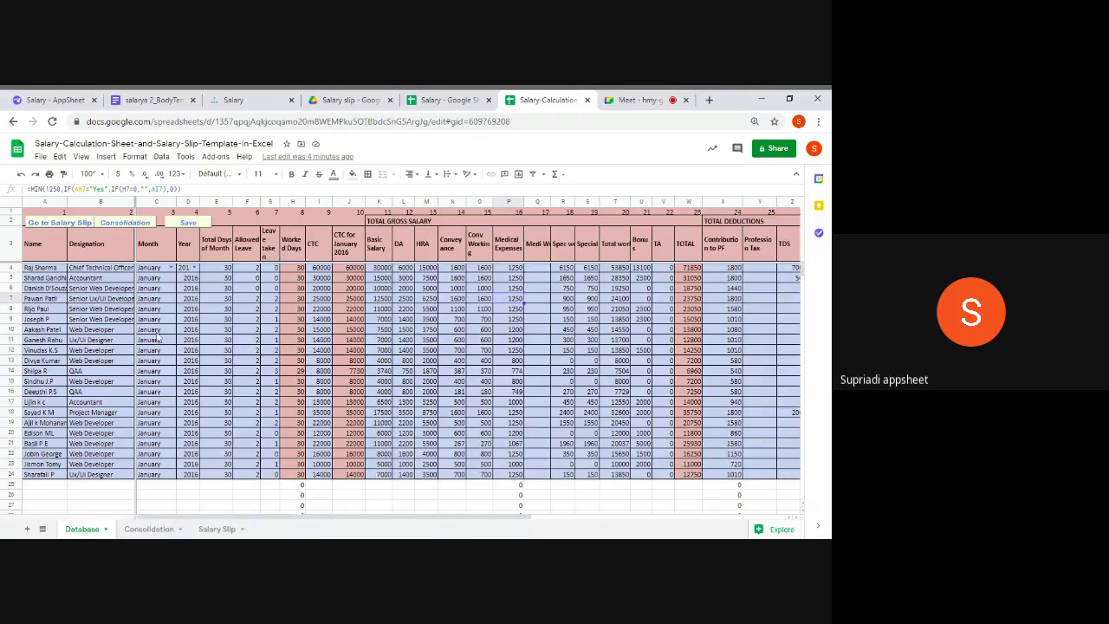
Examine the name, designation, month, leave, worked days and CTC columns of the Database sheet along the row 10 record
{"action": "left_click", "coordinate": [50, 251]}
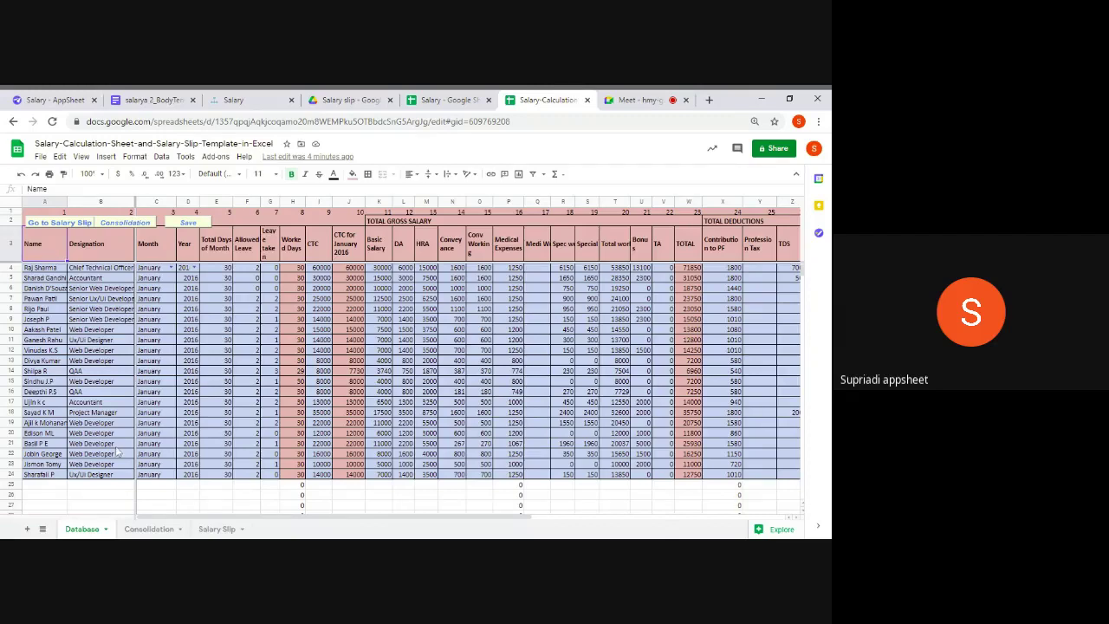
{"action": "left_click", "coordinate": [89, 330]}
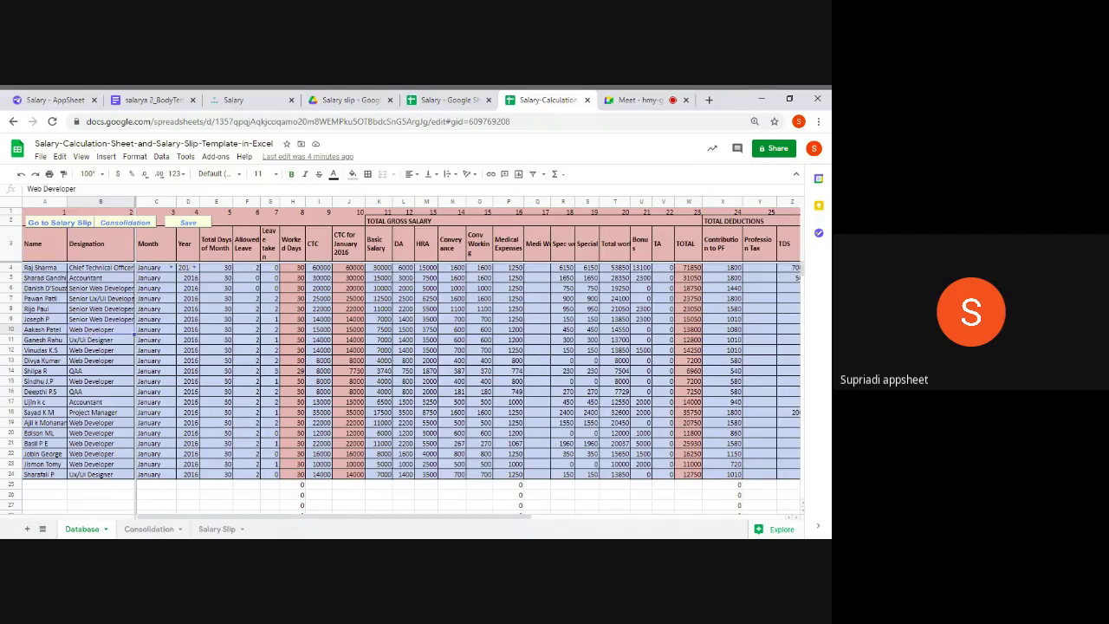
{"action": "key", "text": "Right"}
{"action": "key", "text": "Right"}
{"action": "key", "text": "Right"}
{"action": "key", "text": "Right"}
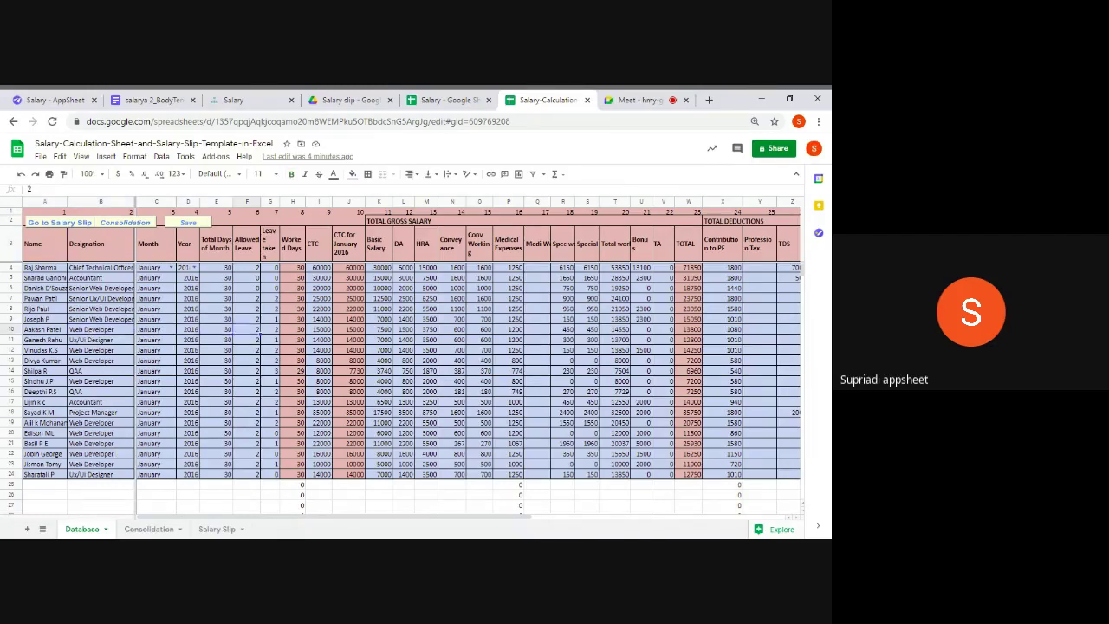
{"action": "key", "text": "Right"}
{"action": "key", "text": "Right"}
{"action": "key", "text": "Right"}
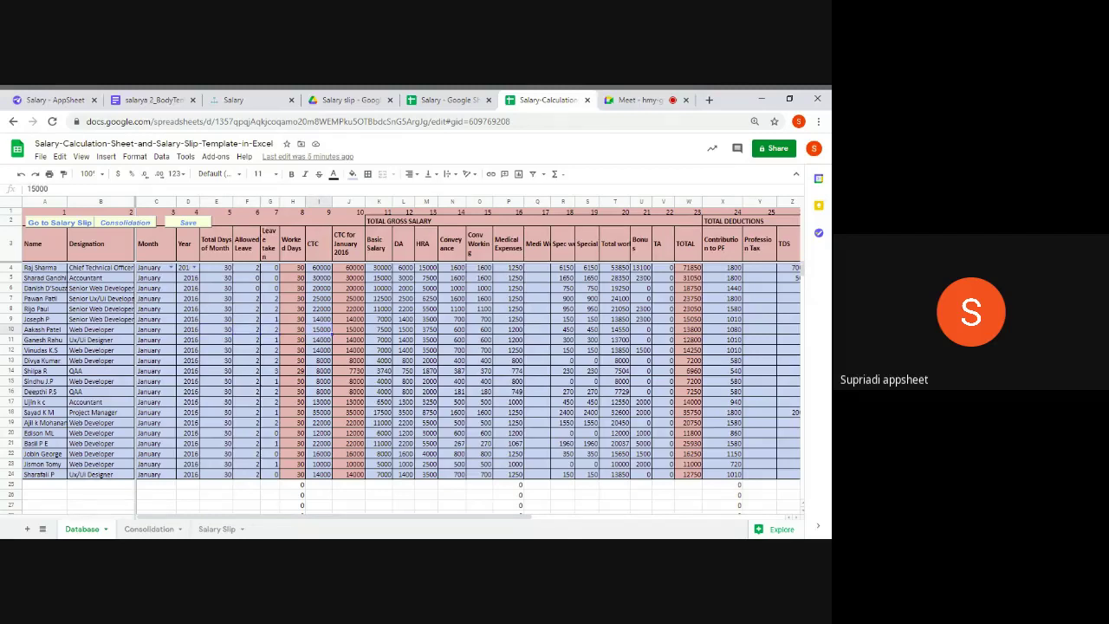
{"action": "key", "text": "Left"}
{"action": "key", "text": "Left"}
{"action": "key", "text": "Left"}
{"action": "key", "text": "Left"}
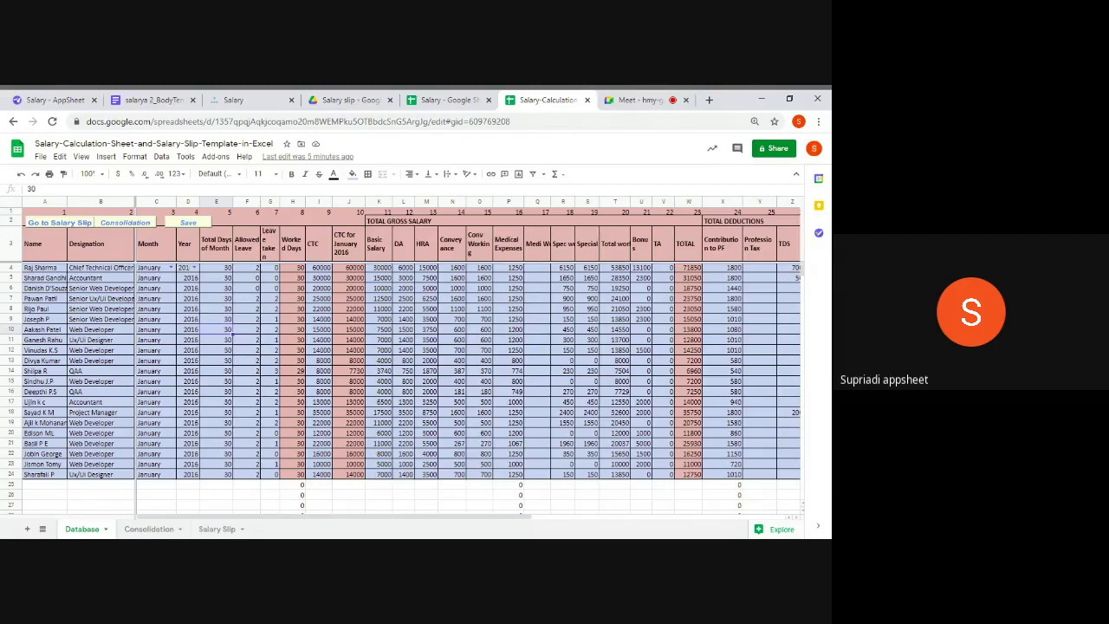
Inspect the gross salary columns along row 10, from Basic Salary through TOTAL up to the Profession Tax column
{"action": "key", "text": "Right"}
{"action": "key", "text": "Right"}
{"action": "key", "text": "Right"}
{"action": "key", "text": "Right"}
{"action": "key", "text": "Right"}
{"action": "key", "text": "Right"}
{"action": "key", "text": "Right"}
{"action": "key", "text": "Right"}
{"action": "key", "text": "Right"}
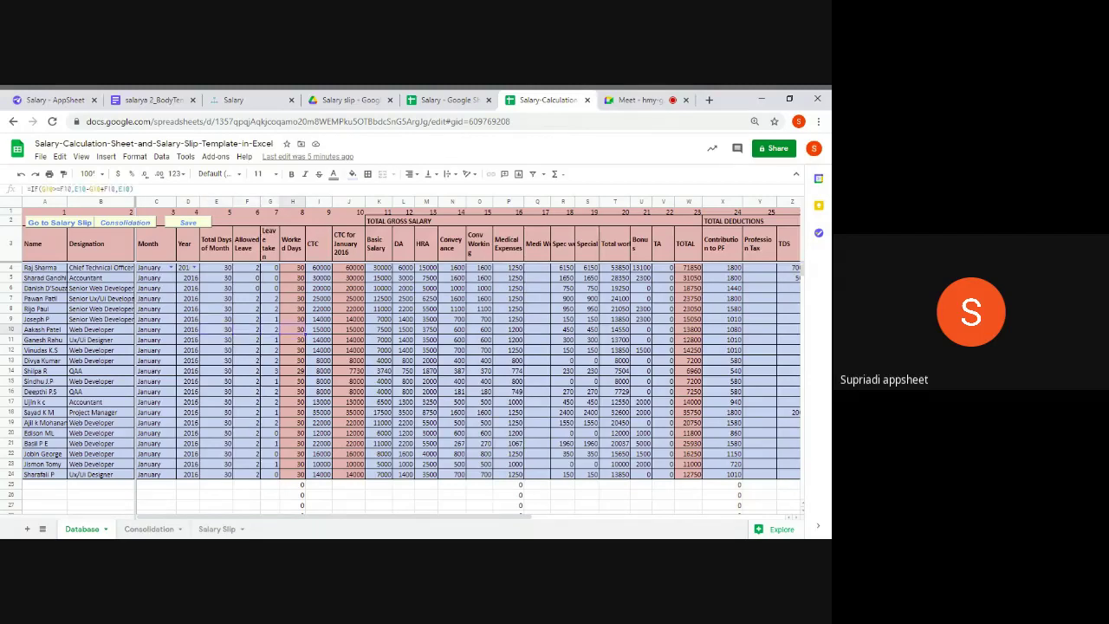
{"action": "key", "text": "Right"}
{"action": "key", "text": "Right"}
{"action": "key", "text": "Right"}
{"action": "key", "text": "Right"}
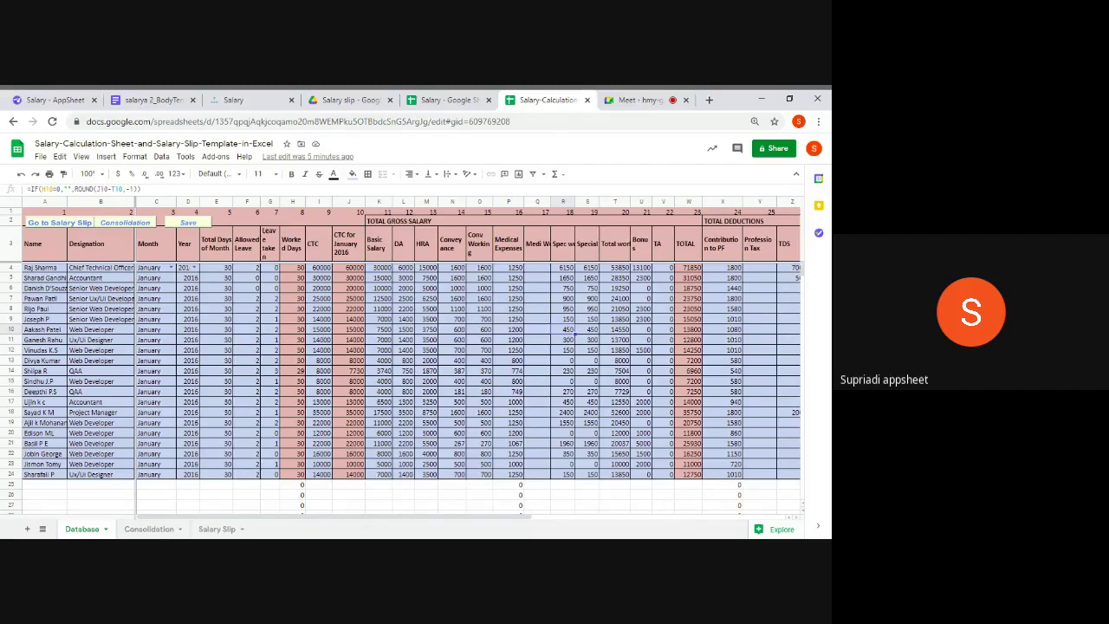
{"action": "key", "text": "Right"}
{"action": "key", "text": "Right"}
{"action": "key", "text": "Right"}
{"action": "key", "text": "Right"}
{"action": "key", "text": "Right"}
{"action": "key", "text": "Right"}
{"action": "key", "text": "Right"}
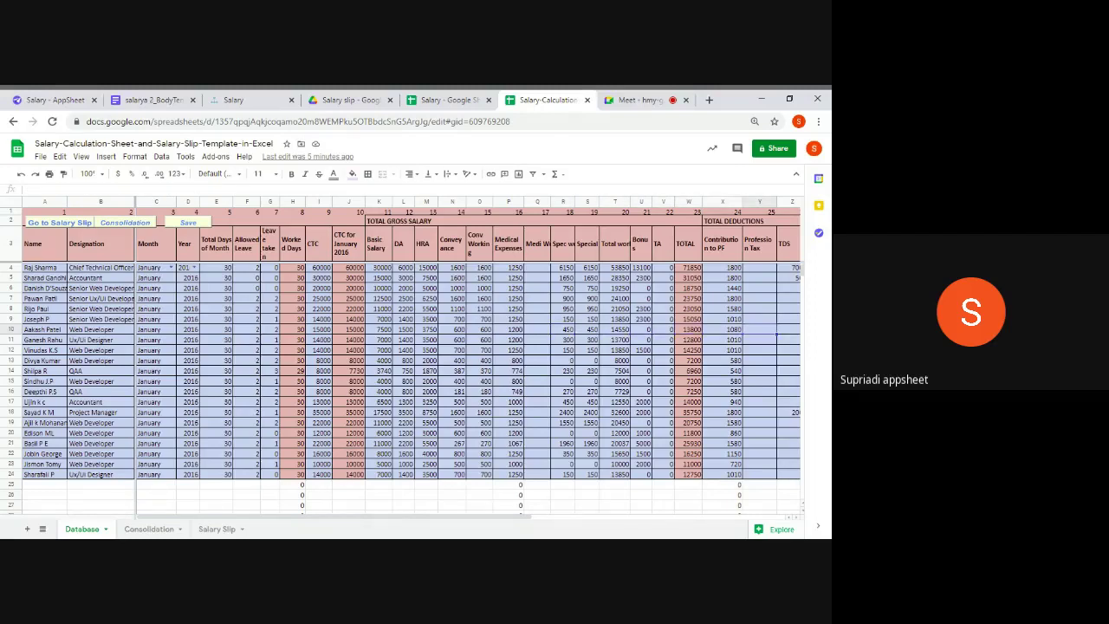
Examine the remaining row 10 columns, covering deductions, net payable, gender, prefix, authorised signatory, medical bill and company name
{"action": "key", "text": "Right"}
{"action": "key", "text": "Right"}
{"action": "key", "text": "Right"}
{"action": "key", "text": "Right"}
{"action": "key", "text": "Right"}
{"action": "key", "text": "Right"}
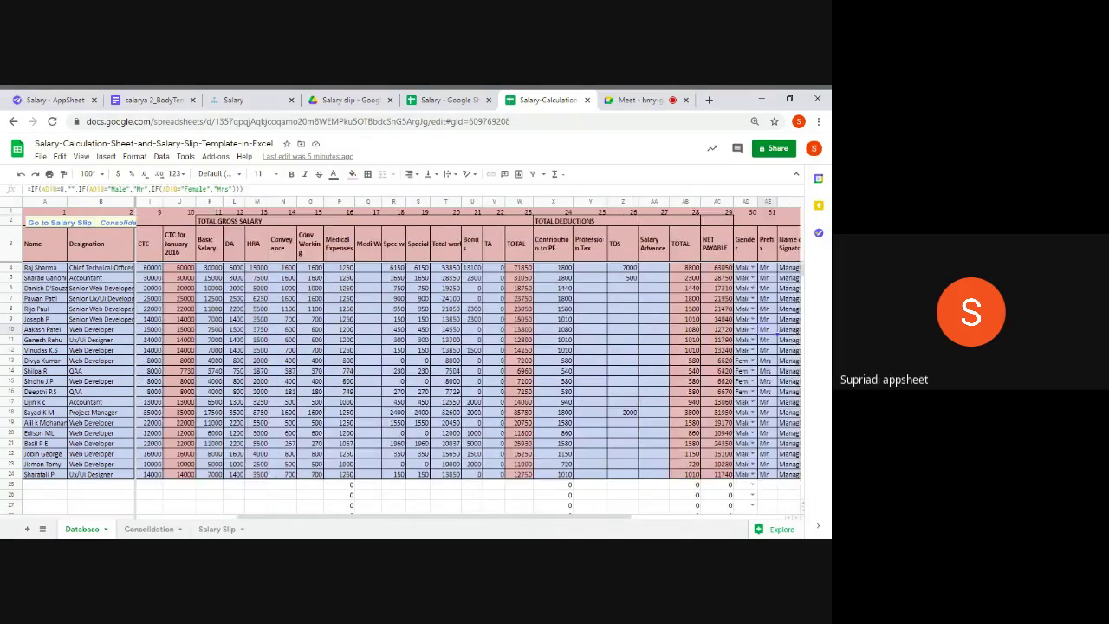
{"action": "key", "text": "Right"}
{"action": "key", "text": "Right"}
{"action": "key", "text": "Right"}
{"action": "key", "text": "Right"}
{"action": "key", "text": "Right"}
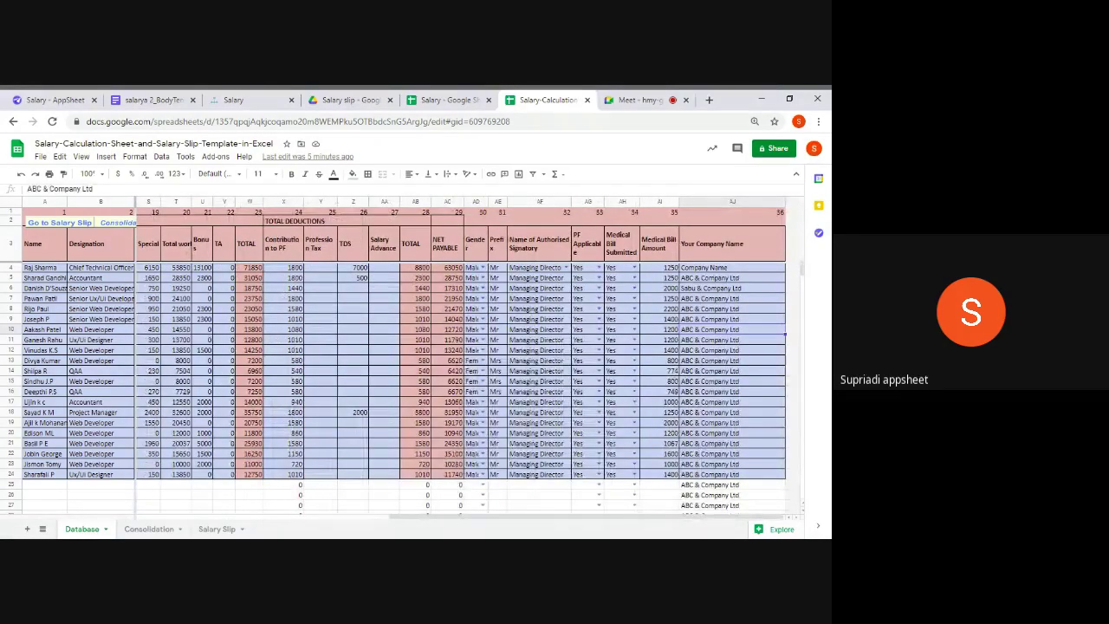
View the Consolidation sheet and inspect the Dearness Allowance amount cell and the lookups on the Salary Slip sheet
{"action": "left_click", "coordinate": [149, 528]}
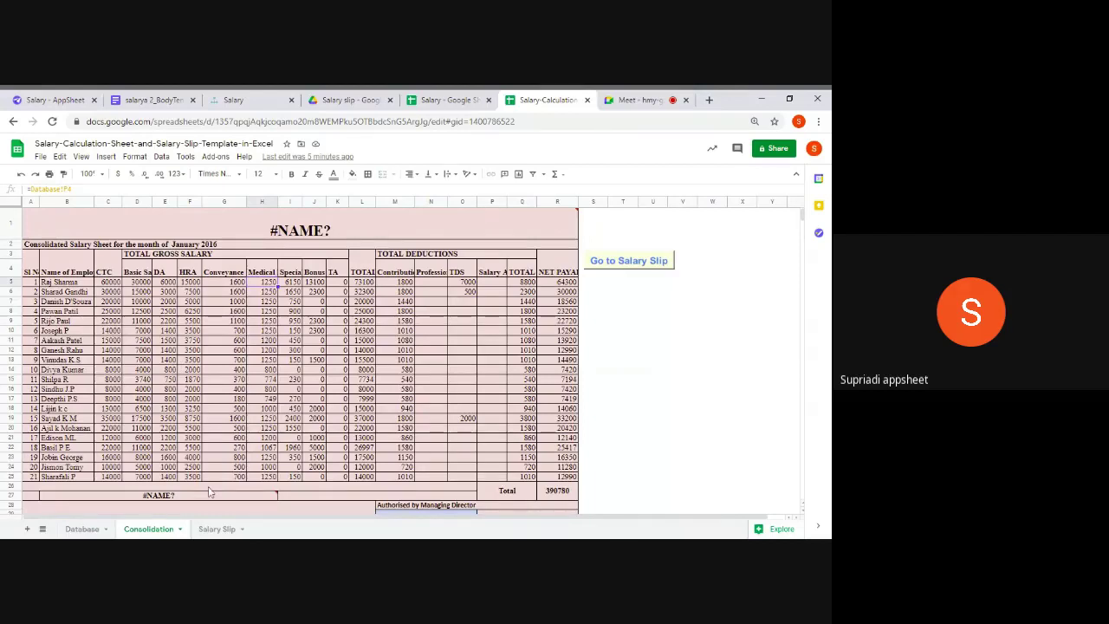
{"action": "left_click", "coordinate": [215, 531]}
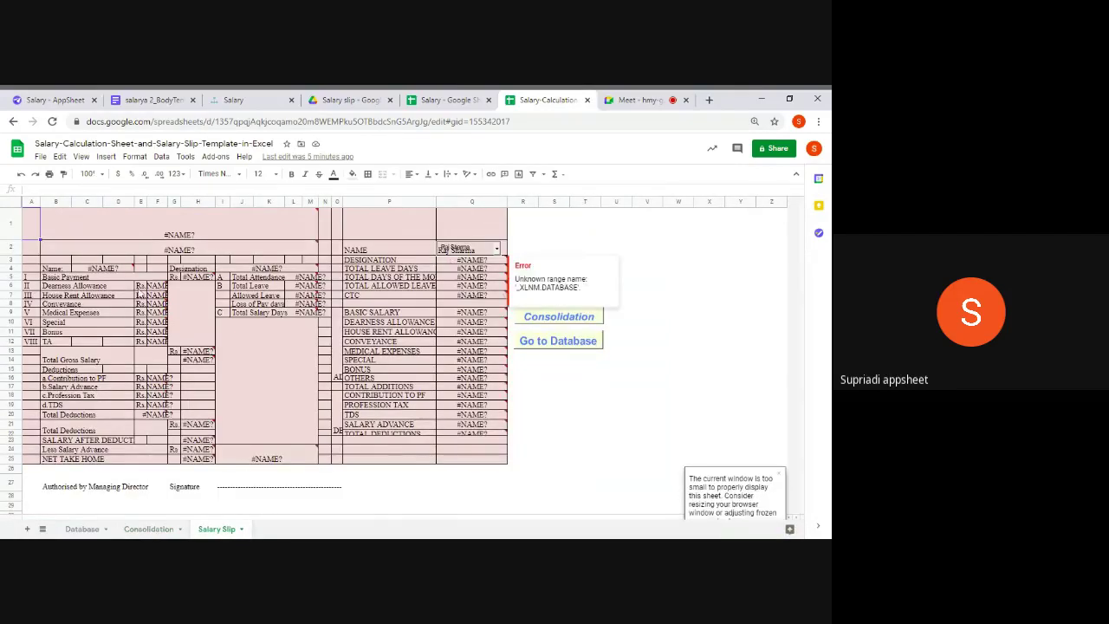
{"action": "left_click", "coordinate": [157, 286]}
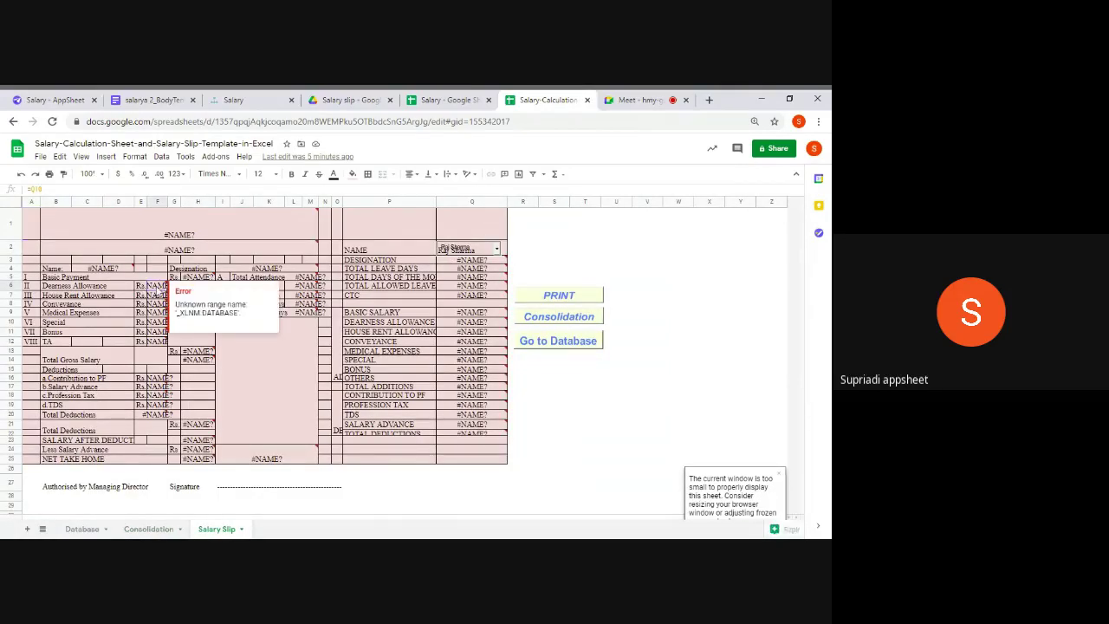
{"action": "left_click", "coordinate": [144, 530]}
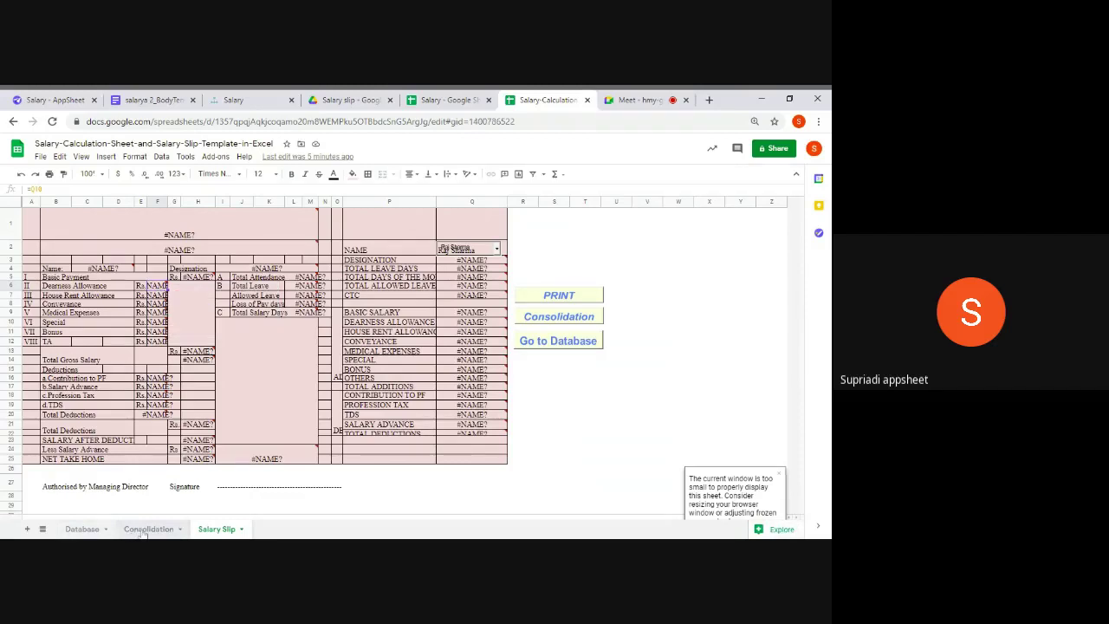
{"action": "left_click", "coordinate": [228, 531]}
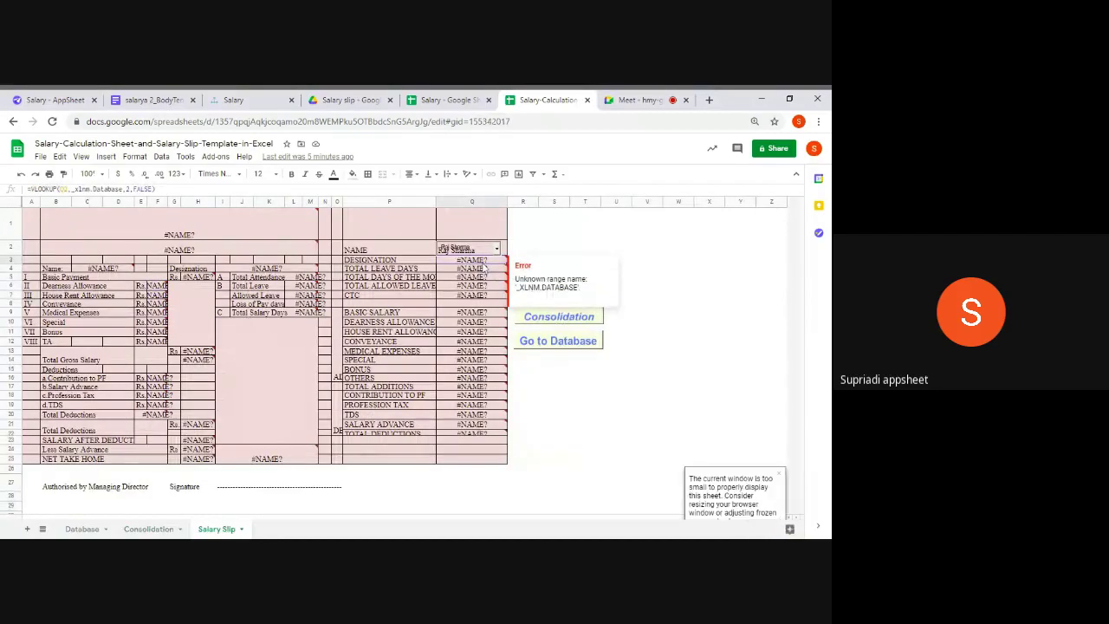
Inspect the Salary Slip sheet's total allowed leave lookup, the SPECIAL label and the slip's company title formula
{"action": "left_click", "coordinate": [472, 294]}
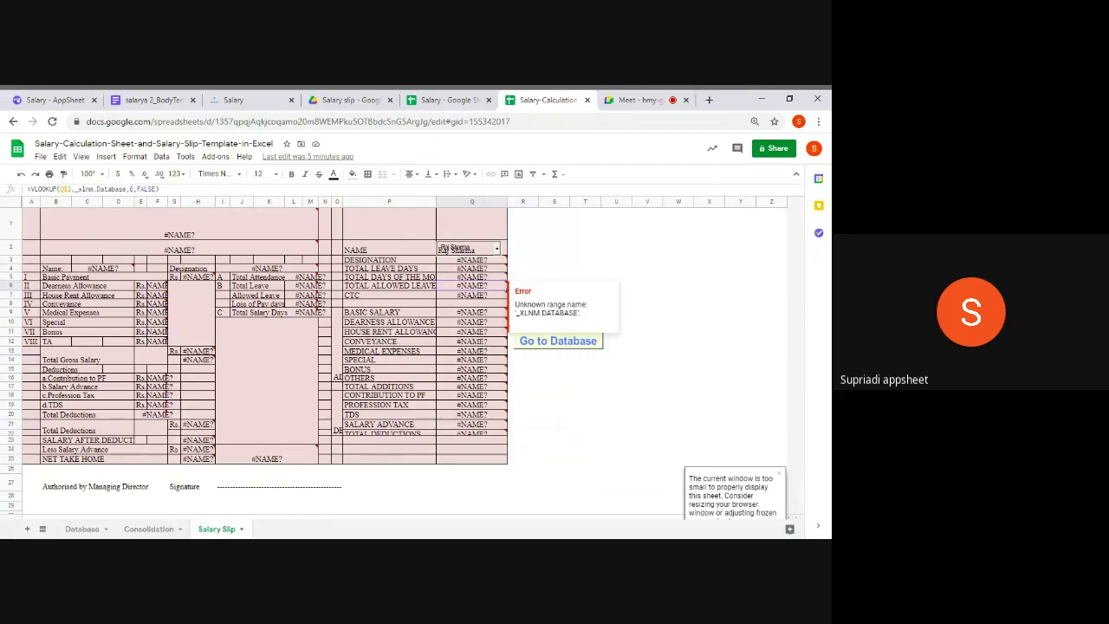
{"action": "left_click", "coordinate": [390, 363]}
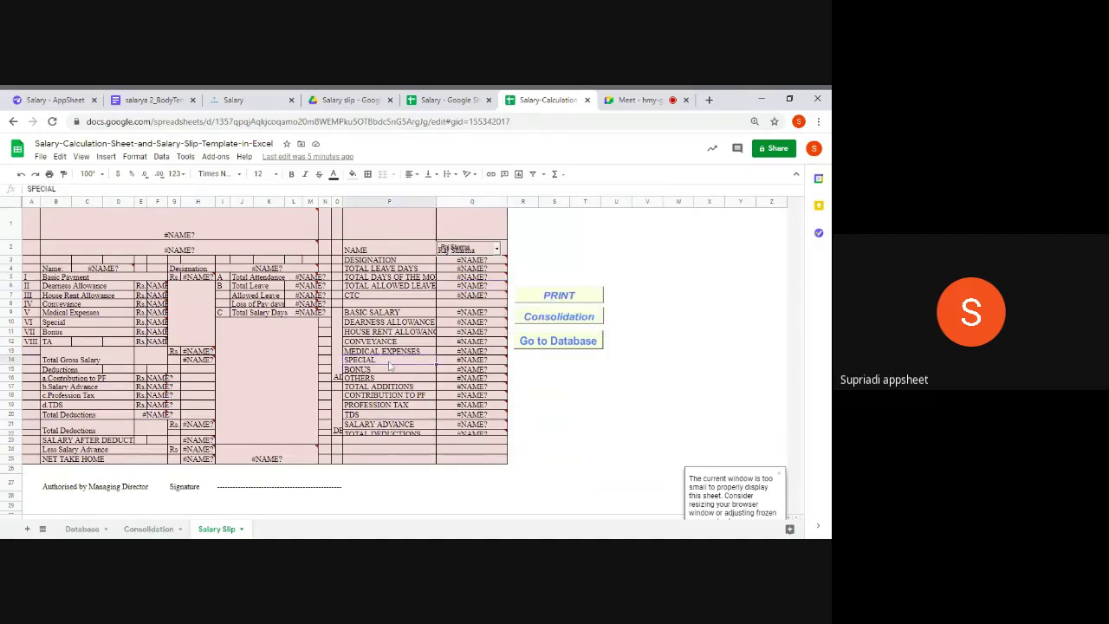
{"action": "left_click", "coordinate": [244, 228]}
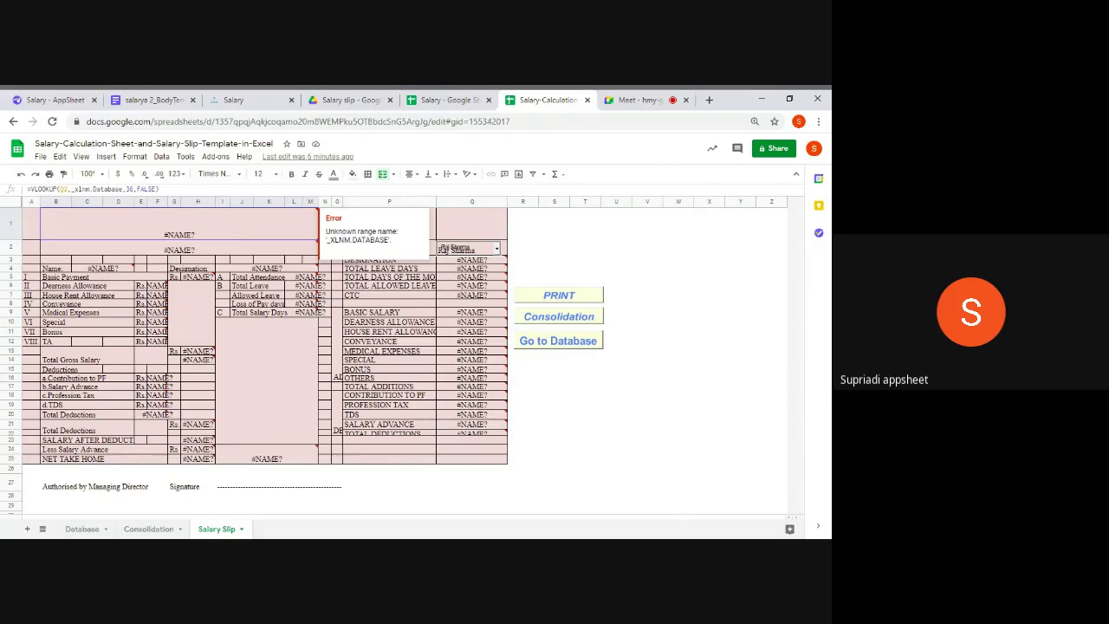
Look at the AppSheet Workflow page, switch to the Salary spreadsheet, and examine the prefixed heading formulas along row 24 back to column K
{"action": "left_click", "coordinate": [58, 102]}
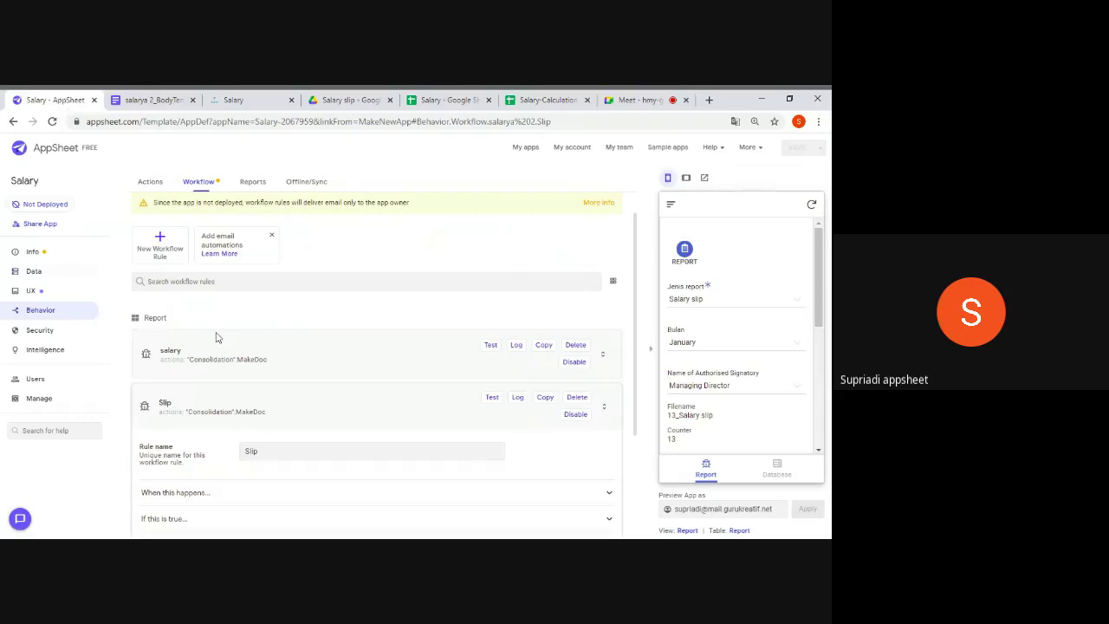
{"action": "left_click", "coordinate": [449, 102]}
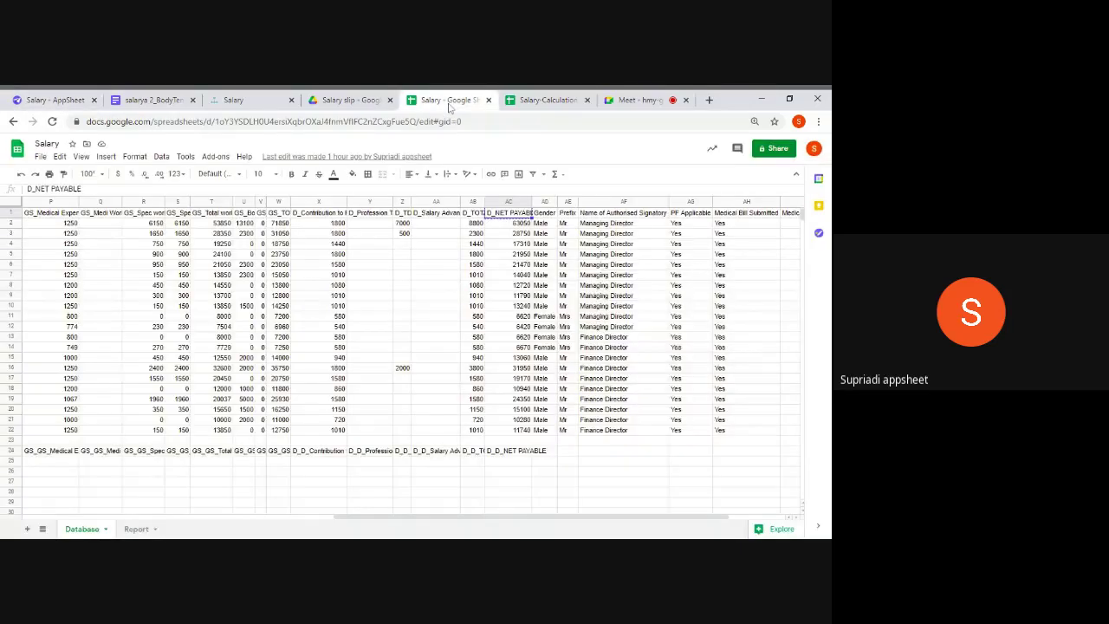
{"action": "left_click", "coordinate": [234, 452]}
{"action": "key", "text": "Left"}
{"action": "key", "text": "Left"}
{"action": "key", "text": "Left"}
{"action": "key", "text": "Left"}
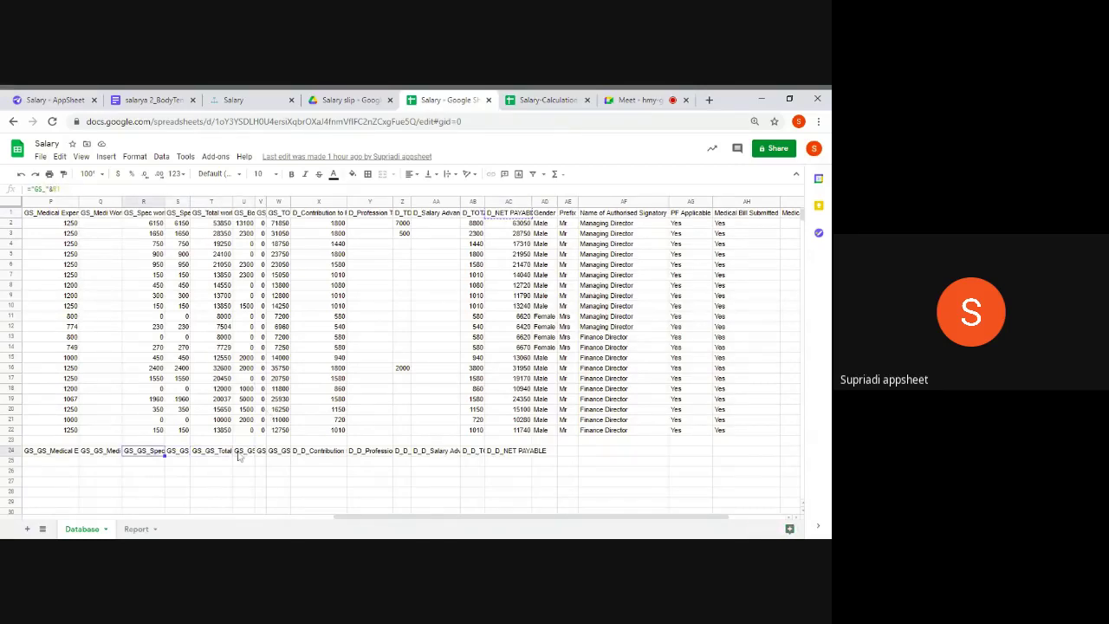
{"action": "key", "text": "Left"}
{"action": "key", "text": "Left"}
{"action": "key", "text": "Left"}
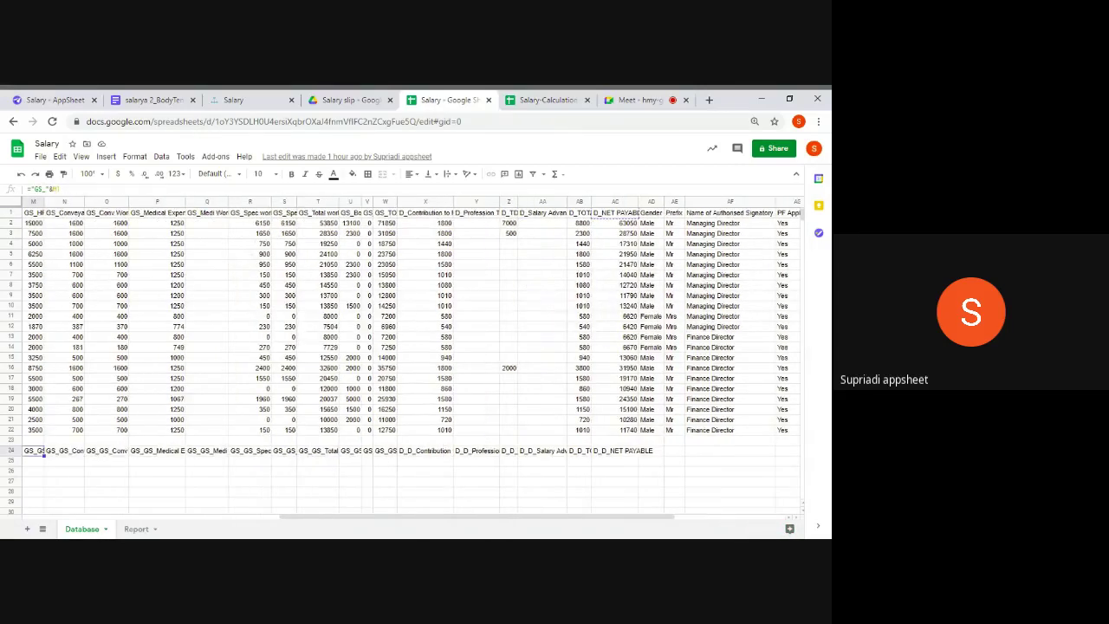
{"action": "key", "text": "Left"}
{"action": "key", "text": "Left"}
{"action": "key", "text": "Left"}
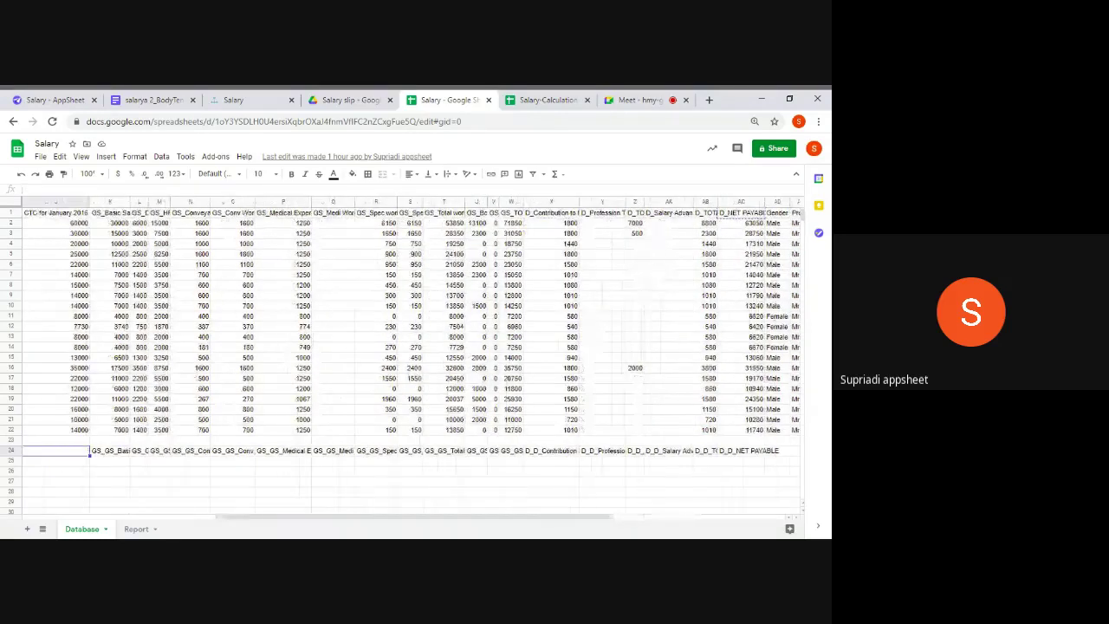
{"action": "key", "text": "Right"}
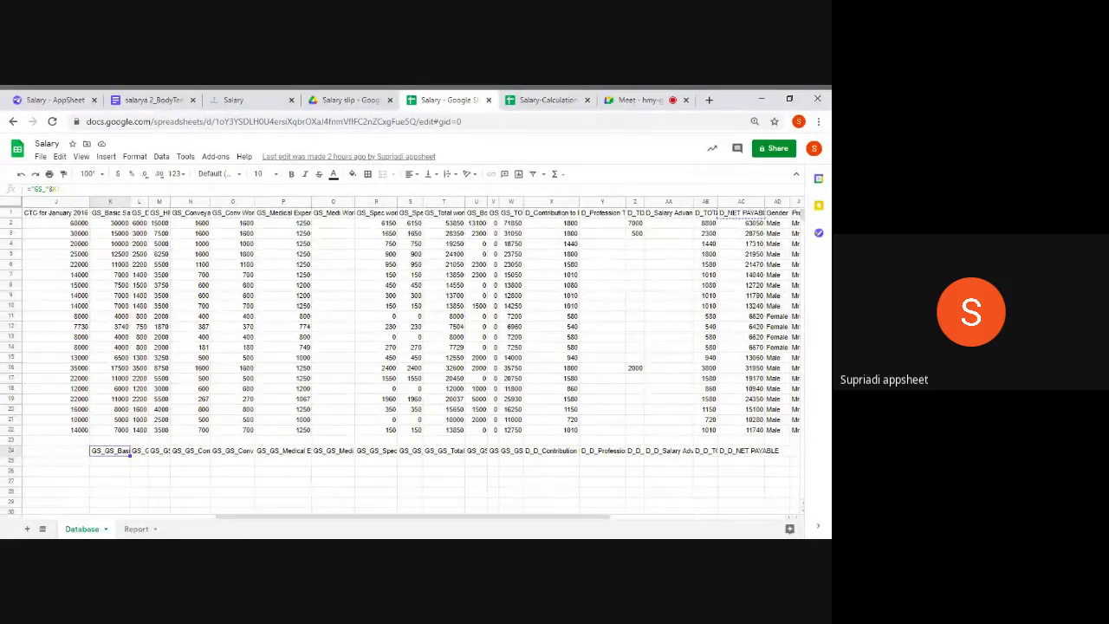
Compare the GS_Basic Salary heading in K1 with the prefix formula in K24, going through the salary values between them
{"action": "key", "text": "Up"}
{"action": "key", "text": "Up"}
{"action": "key", "text": "Up"}
{"action": "key", "text": "Up"}
{"action": "key", "text": "Up"}
{"action": "key", "text": "Up"}
{"action": "key", "text": "Up"}
{"action": "key", "text": "Up"}
{"action": "key", "text": "Up"}
{"action": "key", "text": "Up"}
{"action": "key", "text": "Up"}
{"action": "key", "text": "Up"}
{"action": "key", "text": "Up"}
{"action": "key", "text": "Up"}
{"action": "key", "text": "Up"}
{"action": "key", "text": "Up"}
{"action": "key", "text": "Up"}
{"action": "key", "text": "Up"}
{"action": "key", "text": "Up"}
{"action": "key", "text": "Up"}
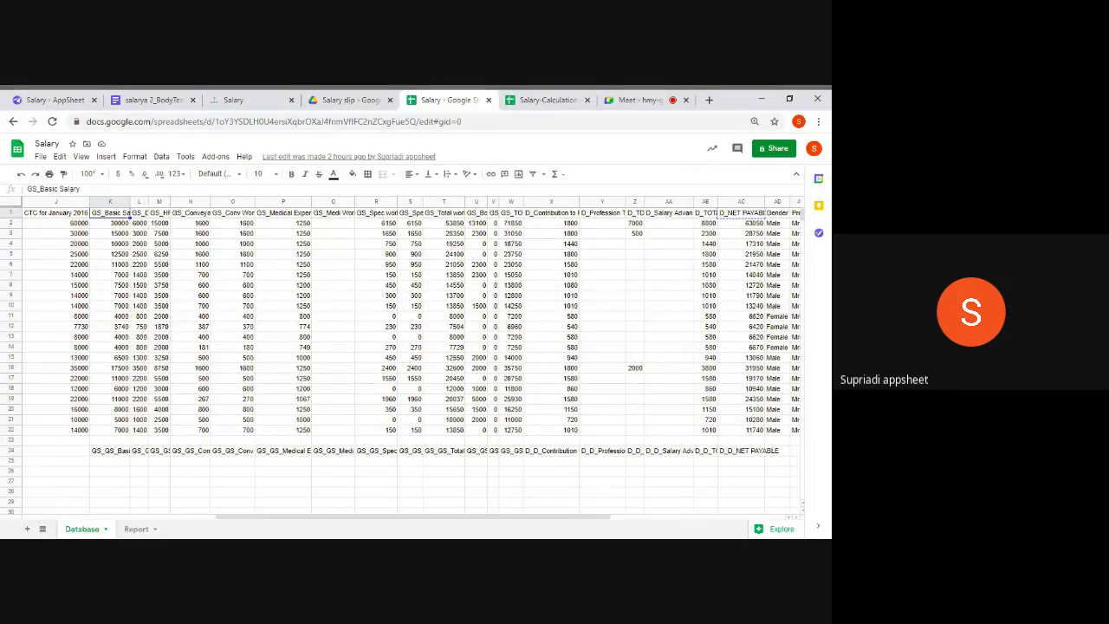
{"action": "key", "text": "Down"}
{"action": "key", "text": "Down"}
{"action": "key", "text": "Down"}
{"action": "key", "text": "Down"}
{"action": "key", "text": "Down"}
{"action": "key", "text": "Down"}
{"action": "key", "text": "Down"}
{"action": "key", "text": "Down"}
{"action": "key", "text": "Down"}
{"action": "key", "text": "Down"}
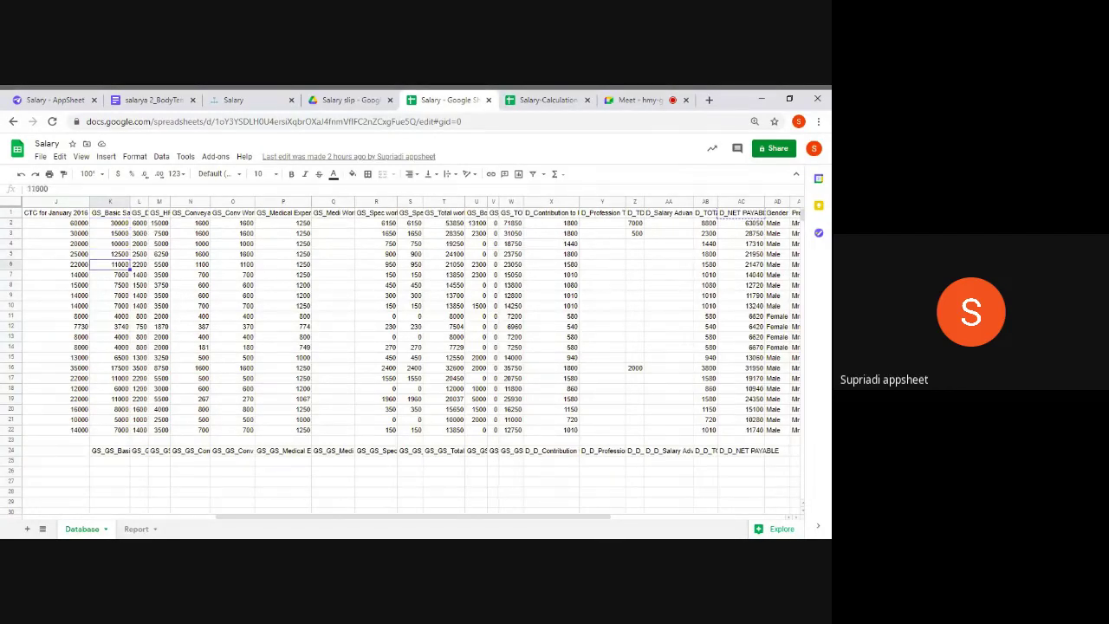
{"action": "key", "text": "Down"}
{"action": "key", "text": "Down"}
{"action": "key", "text": "Down"}
{"action": "key", "text": "Down"}
{"action": "key", "text": "Down"}
{"action": "key", "text": "Down"}
{"action": "key", "text": "Down"}
{"action": "key", "text": "Down"}
{"action": "key", "text": "Down"}
{"action": "key", "text": "Down"}
{"action": "key", "text": "Down"}
{"action": "key", "text": "Down"}
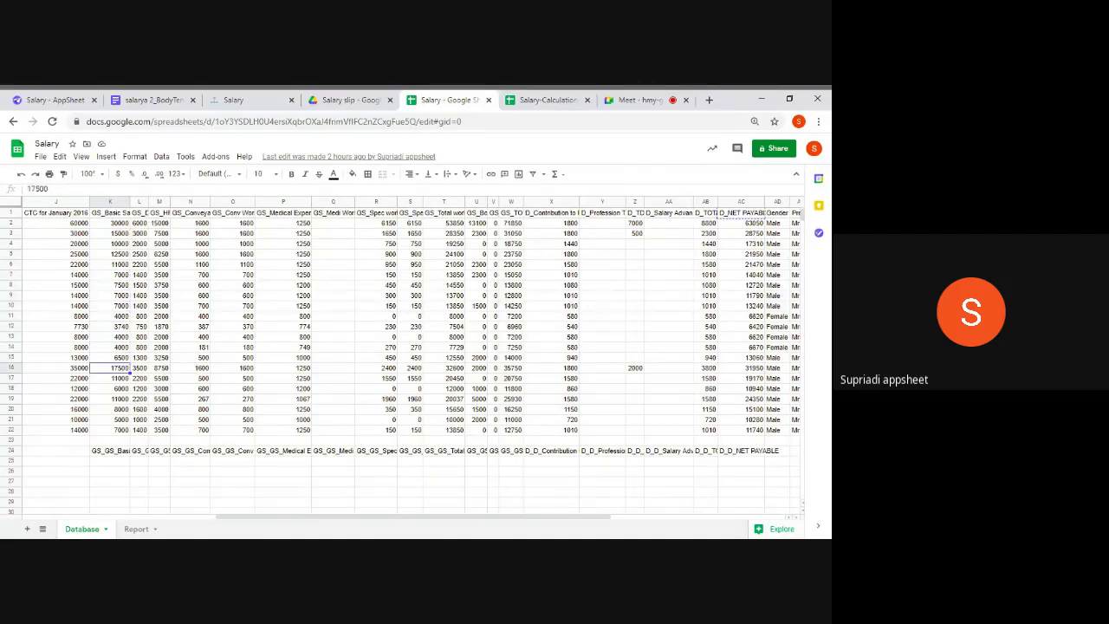
{"action": "key", "text": "Down"}
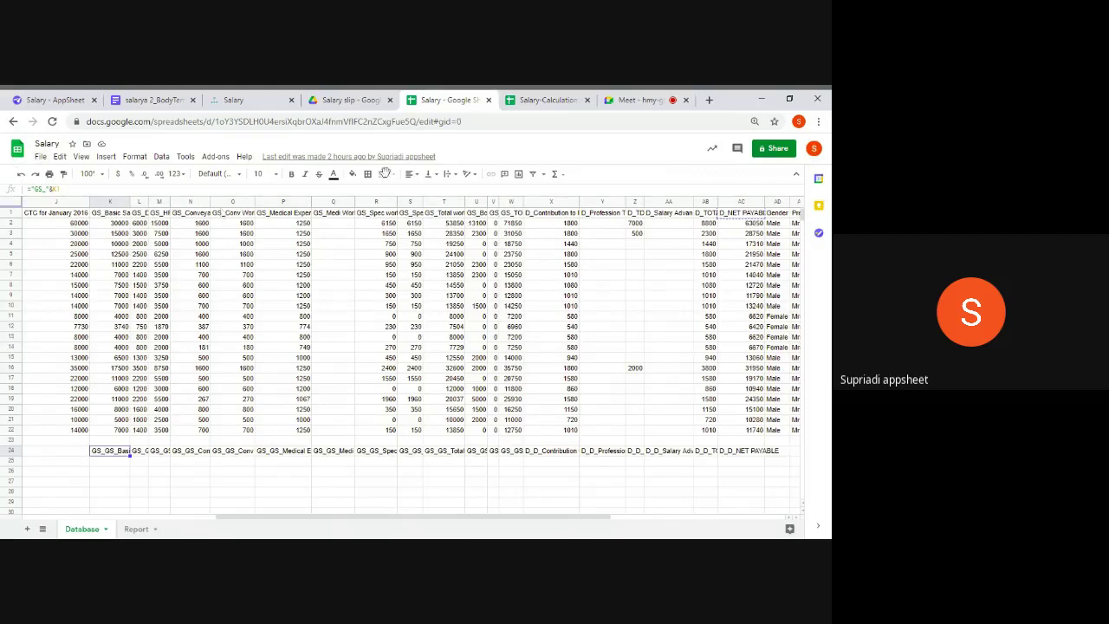
Check the D_Contribution to PF heading and the K24 prefix formula, and view the Report sheet before returning to Database
{"action": "left_click", "coordinate": [574, 215]}
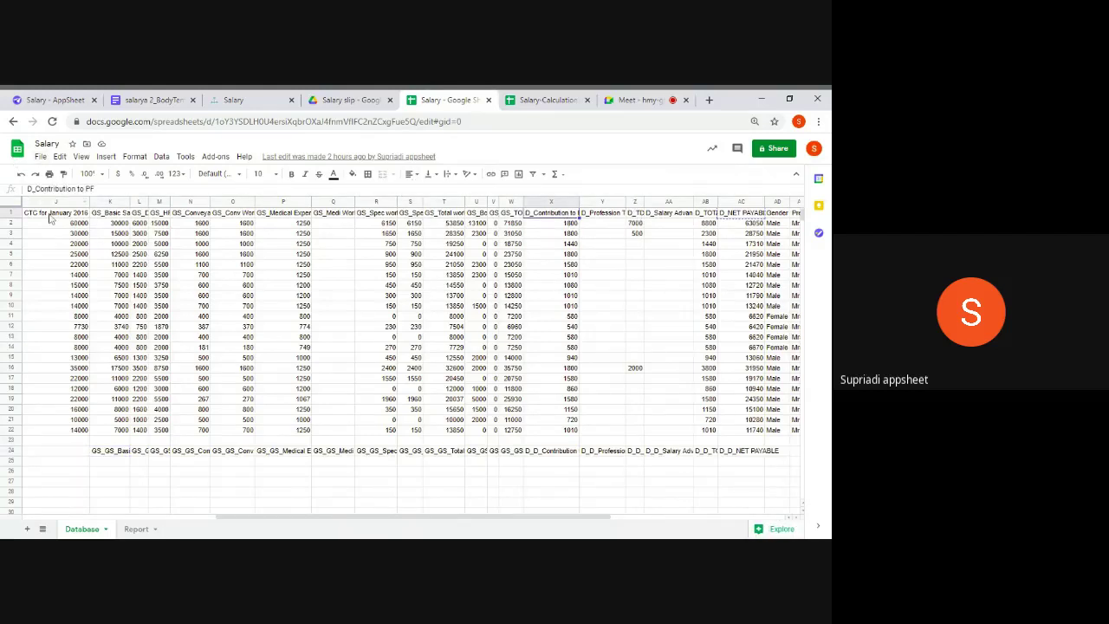
{"action": "left_click", "coordinate": [110, 451]}
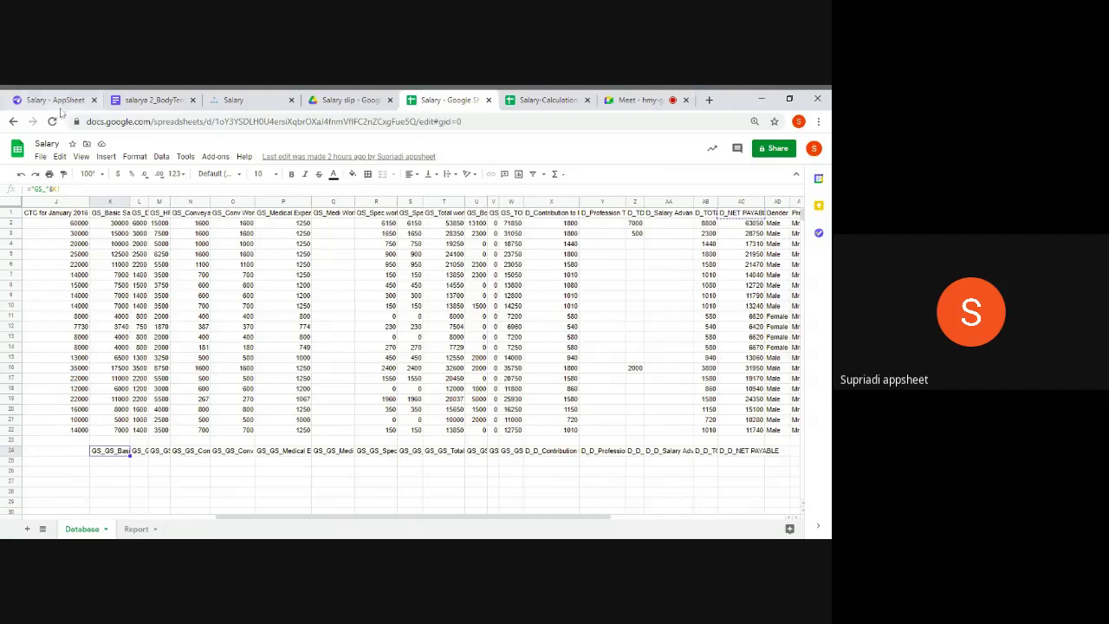
{"action": "left_click", "coordinate": [135, 530]}
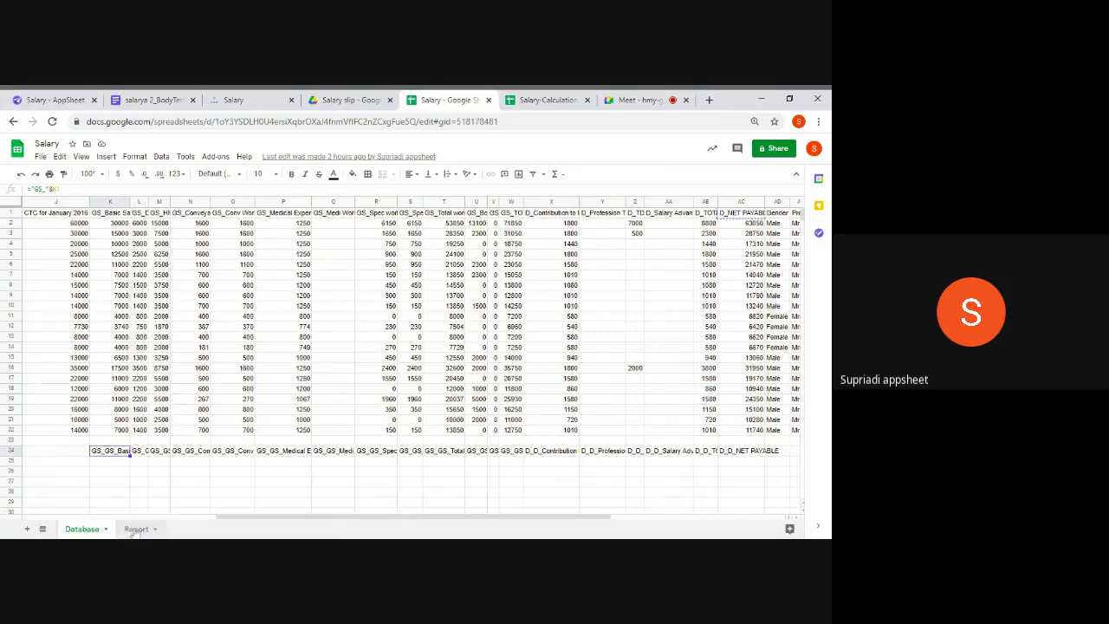
{"action": "left_click", "coordinate": [89, 530]}
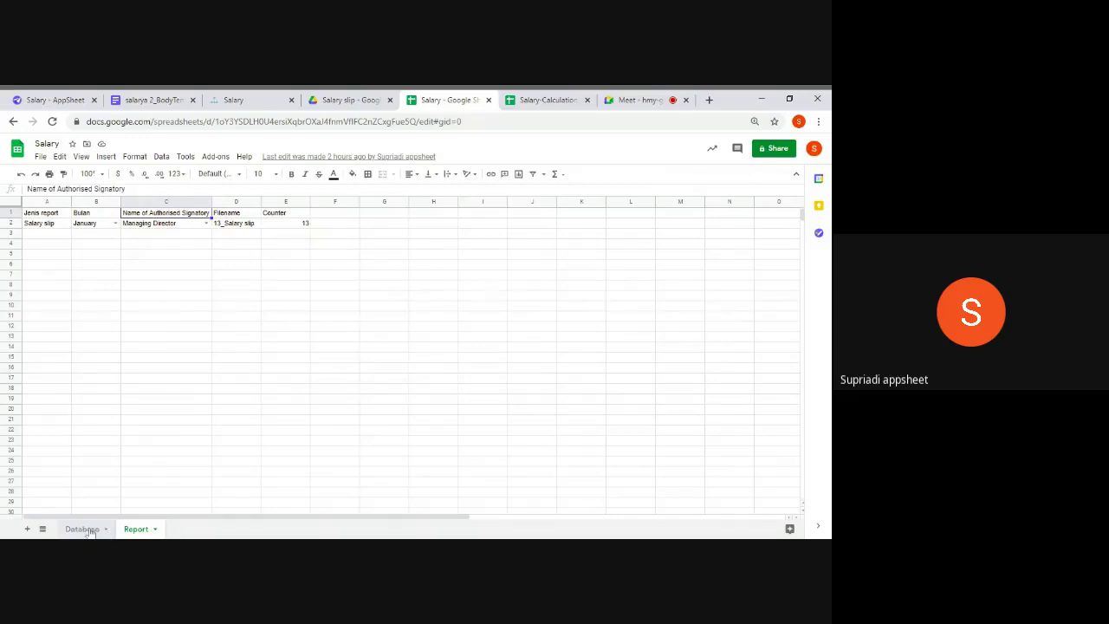
Switch back to the salary calculation template's Database sheet and select the Designation heading
{"action": "left_click", "coordinate": [546, 100]}
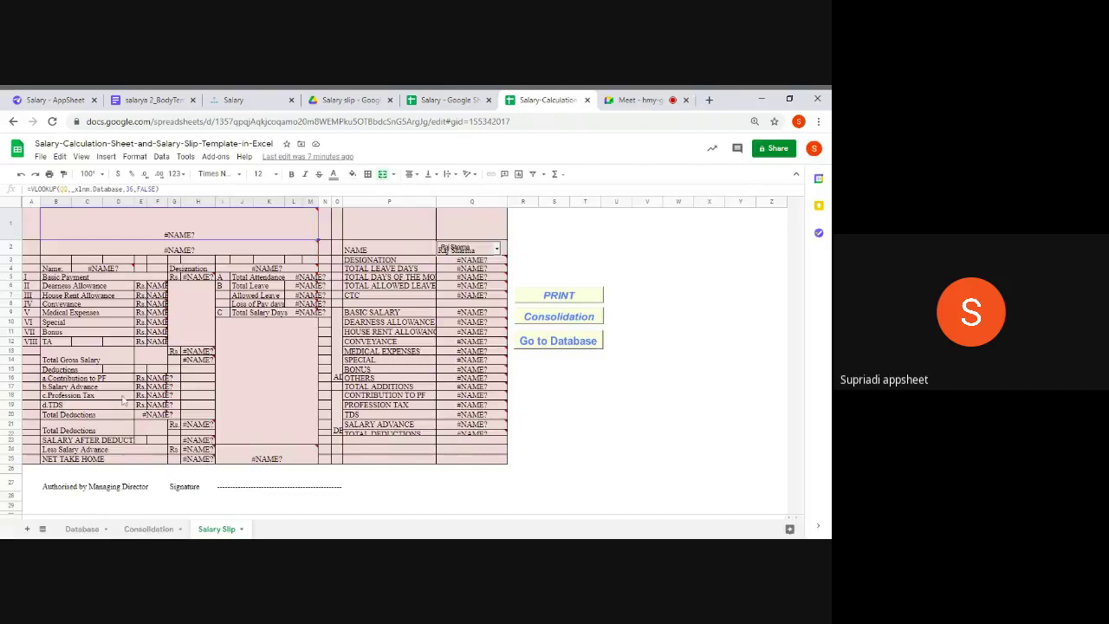
{"action": "left_click", "coordinate": [87, 530]}
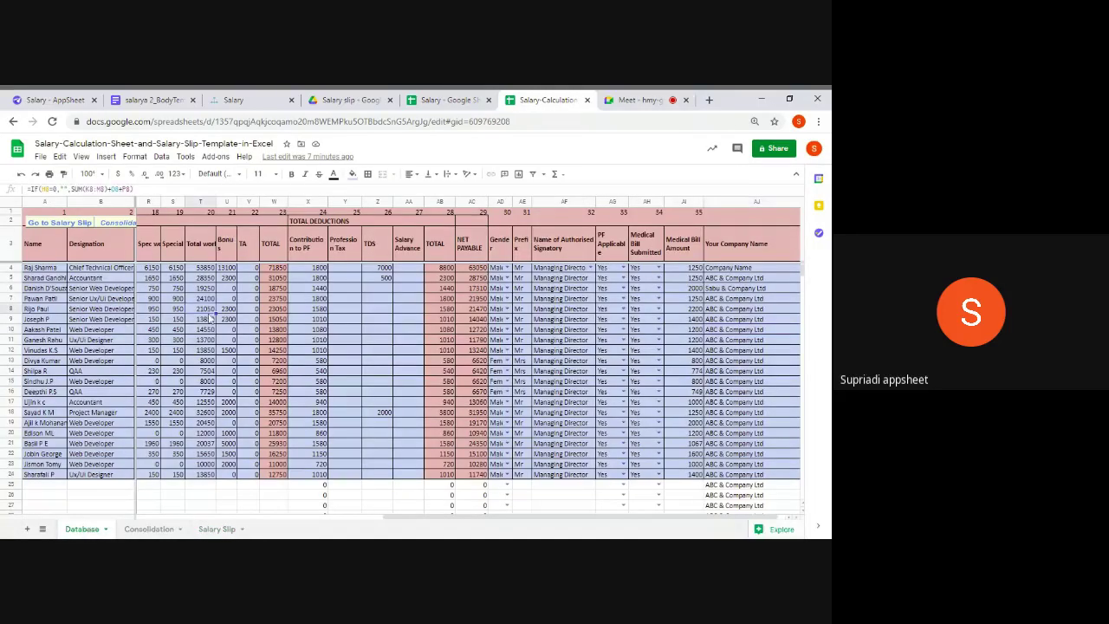
{"action": "left_click", "coordinate": [110, 252]}
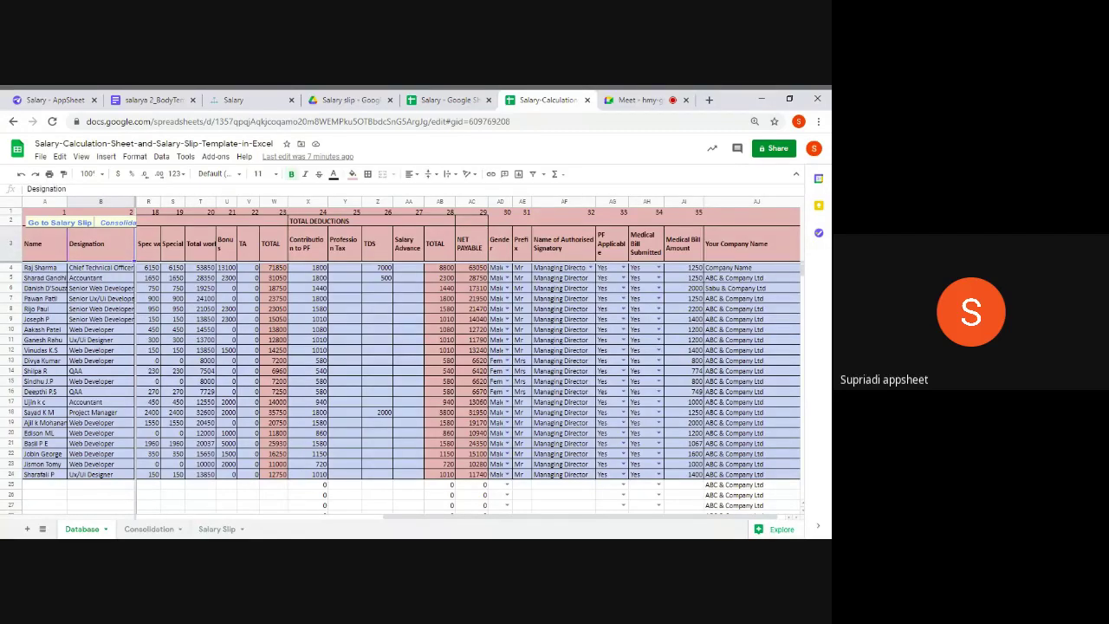
Examine the template's Database headings from Leave taken through Basic Salary and DA to the TOTAL DEDUCTIONS group
{"action": "scroll", "coordinate": [468, 346], "scroll_direction": "left", "scroll_amount": 10}
{"action": "left_click", "coordinate": [269, 243]}
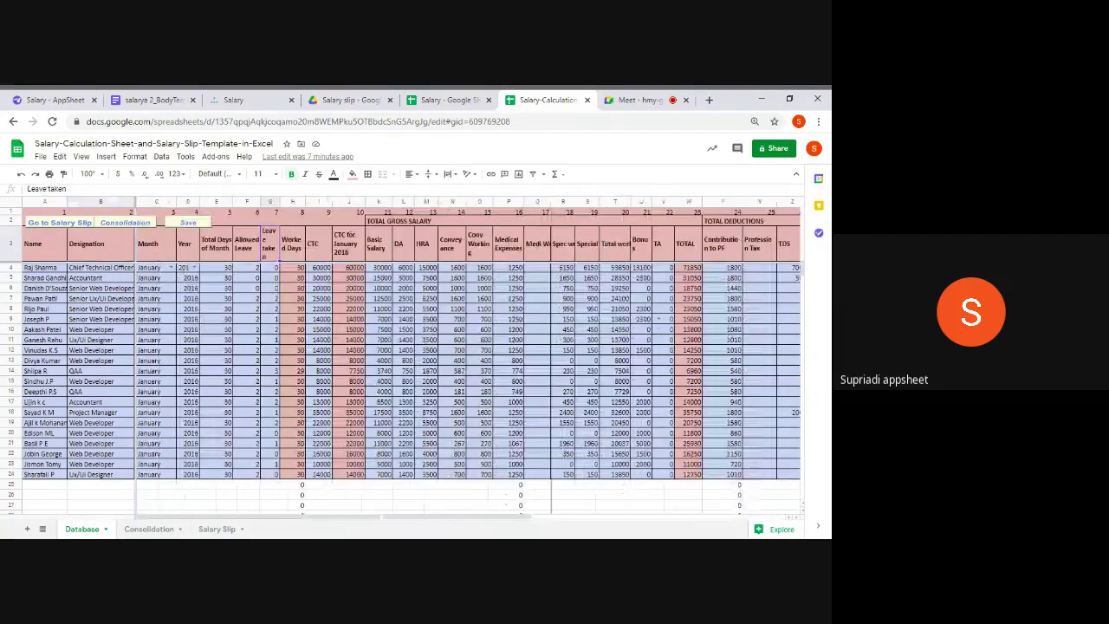
{"action": "left_click", "coordinate": [399, 244]}
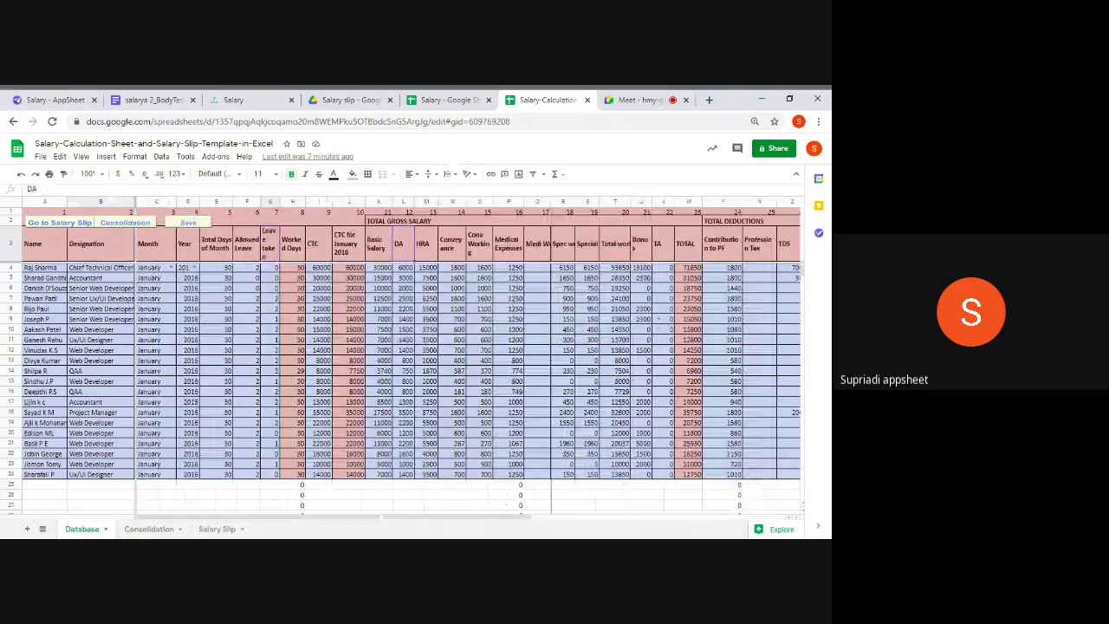
{"action": "left_click", "coordinate": [343, 251]}
{"action": "left_click", "coordinate": [380, 250]}
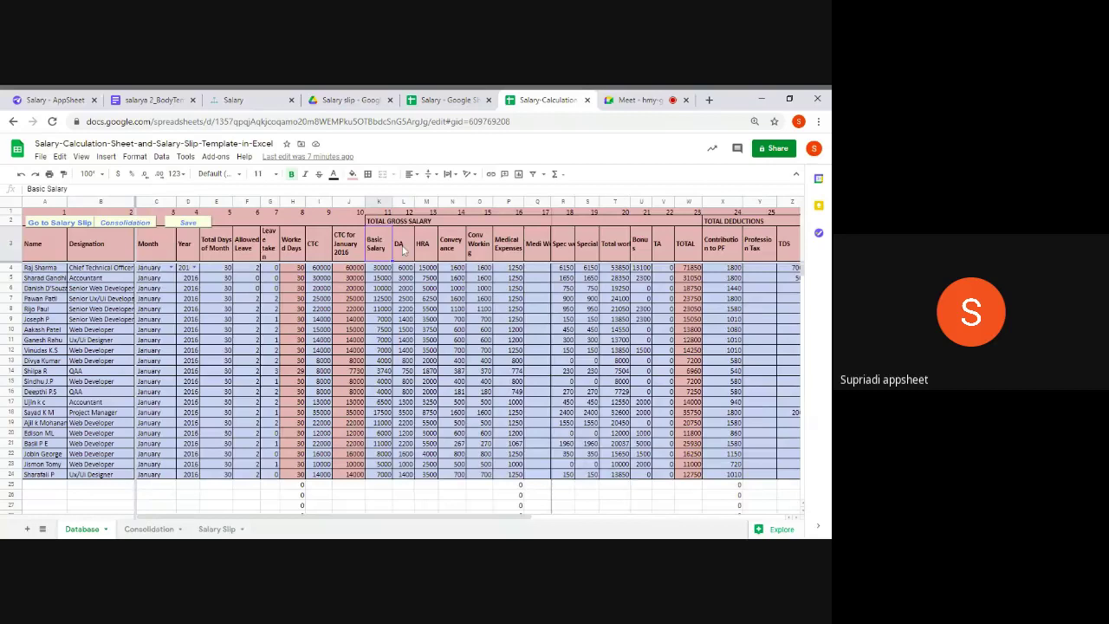
{"action": "left_click", "coordinate": [435, 212]}
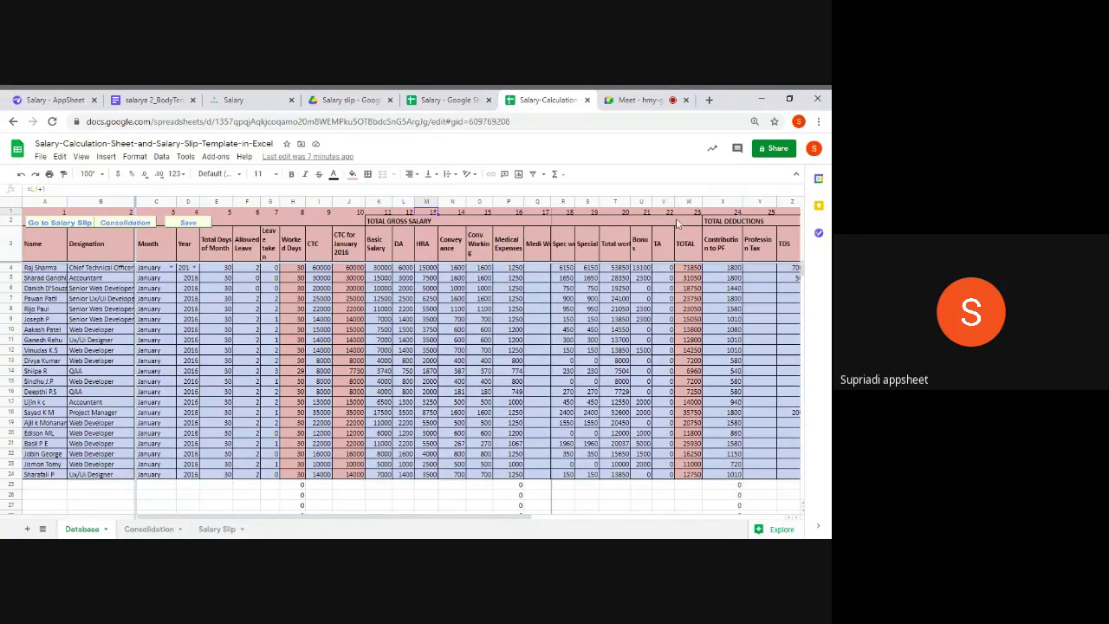
{"action": "left_click", "coordinate": [728, 223]}
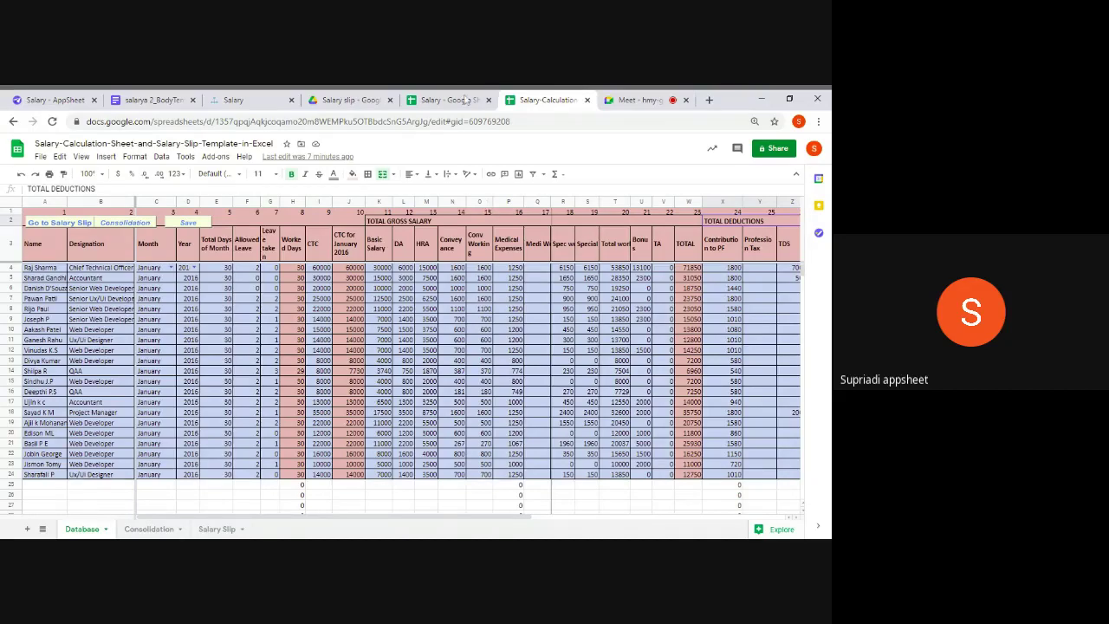
Switch to the Salary spreadsheet and view its Report sheet
{"action": "left_click", "coordinate": [465, 99]}
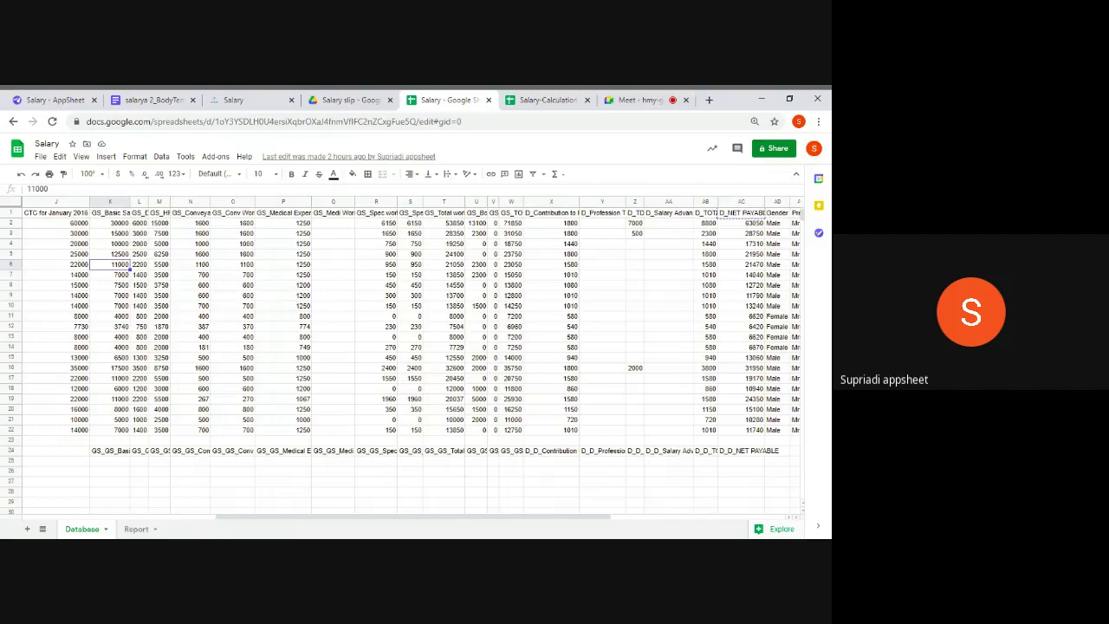
{"action": "left_click", "coordinate": [135, 530]}
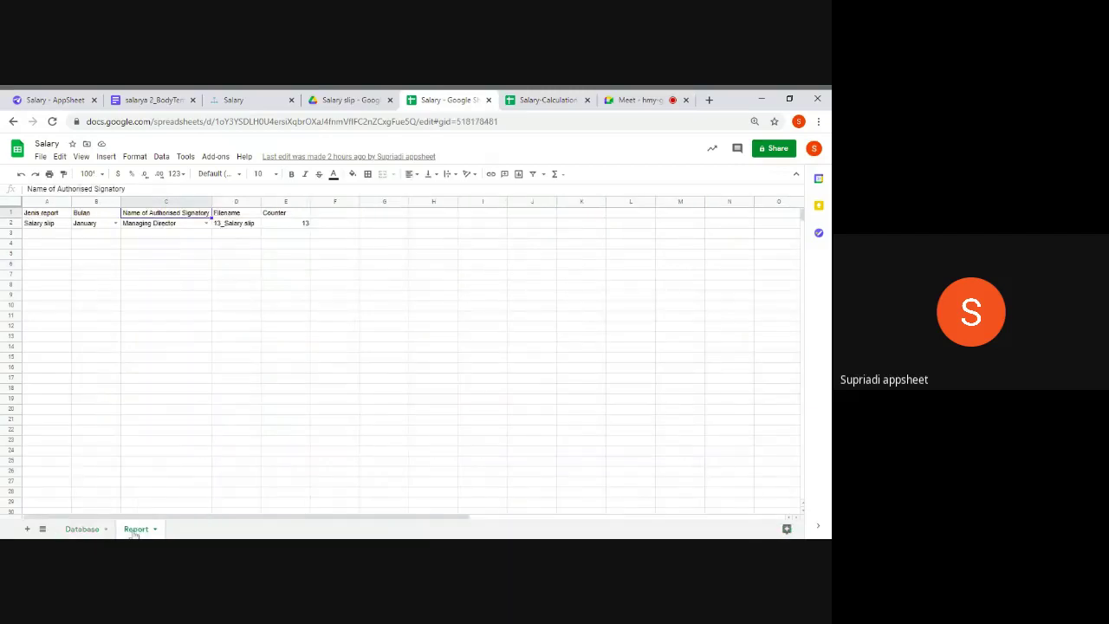
{"action": "left_click", "coordinate": [136, 258]}
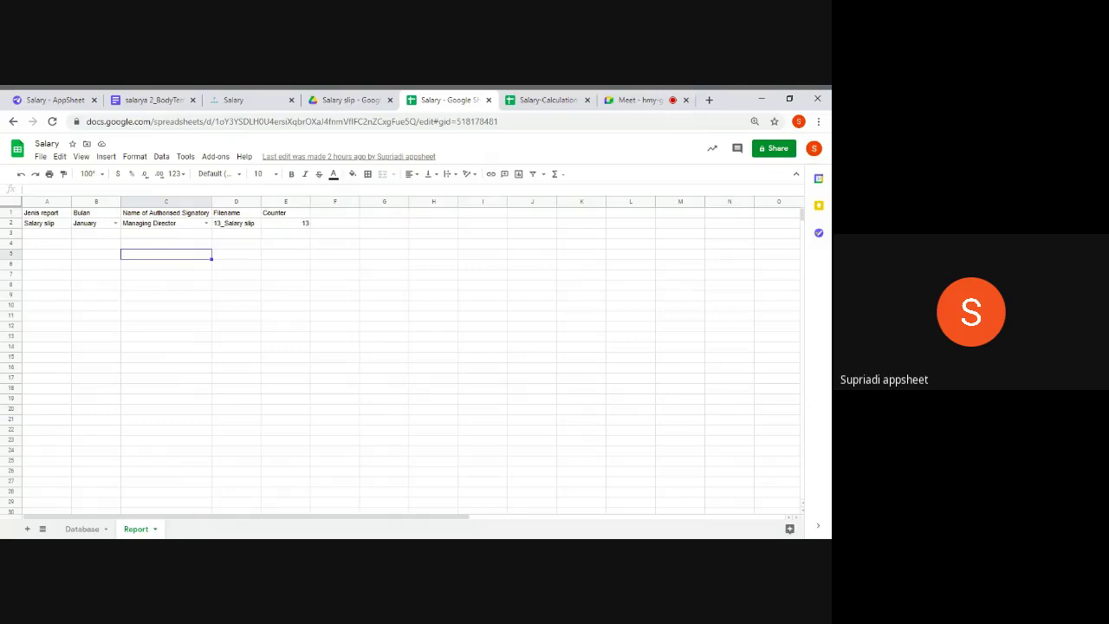
Return to the salary calculation template, view its Consolidation and Salary Slip sheets, and inspect the error and formula in the slip's header
{"action": "left_click", "coordinate": [547, 101]}
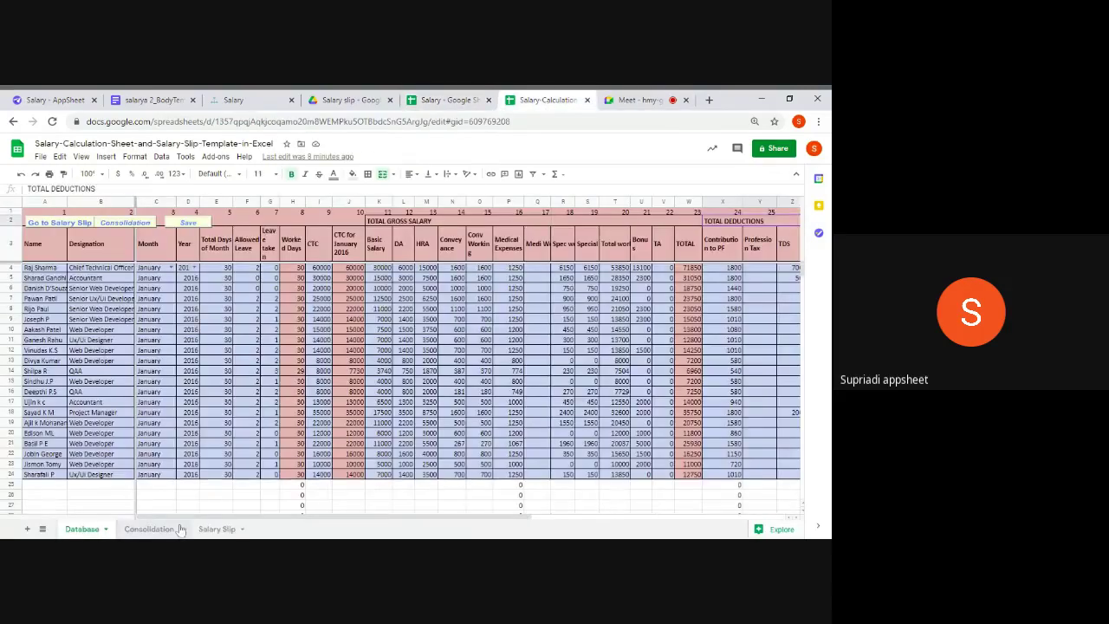
{"action": "left_click", "coordinate": [149, 528]}
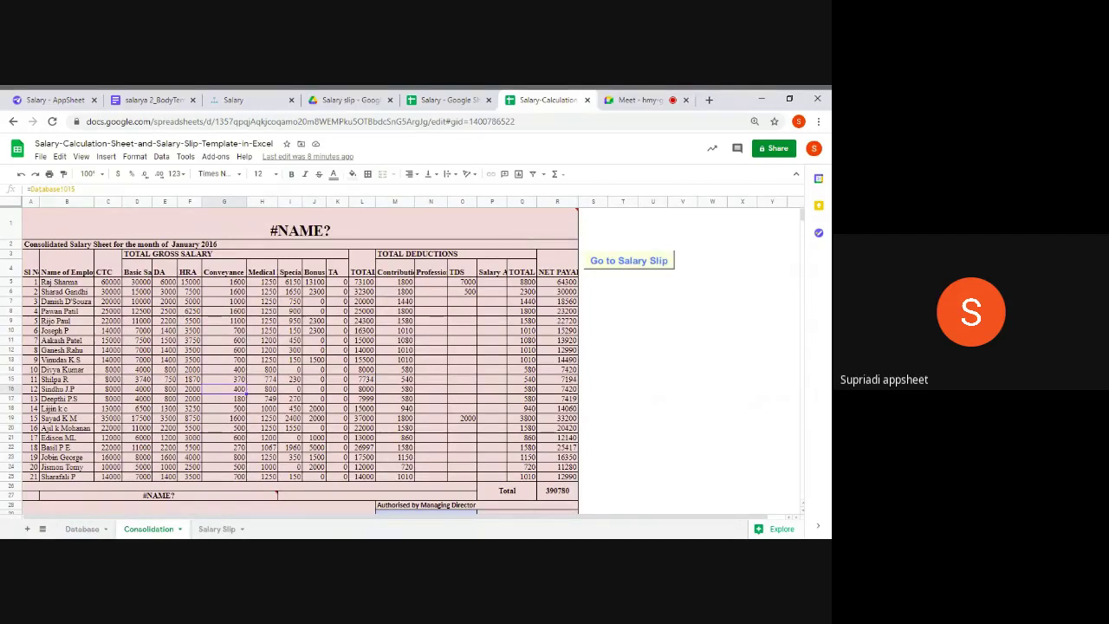
{"action": "left_click", "coordinate": [216, 529]}
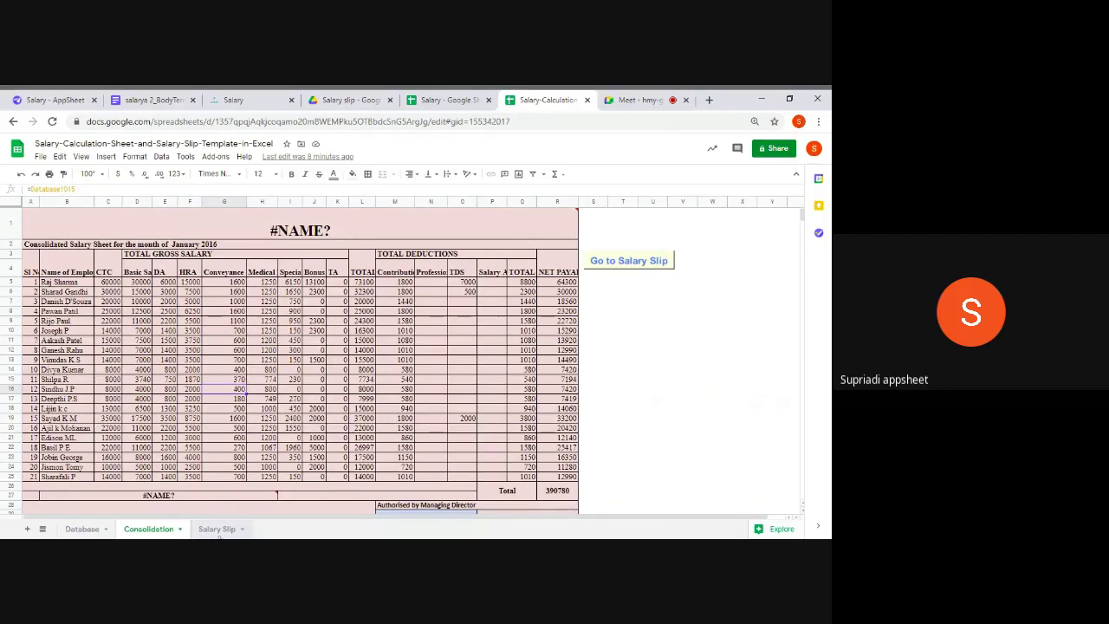
{"action": "left_click", "coordinate": [286, 405]}
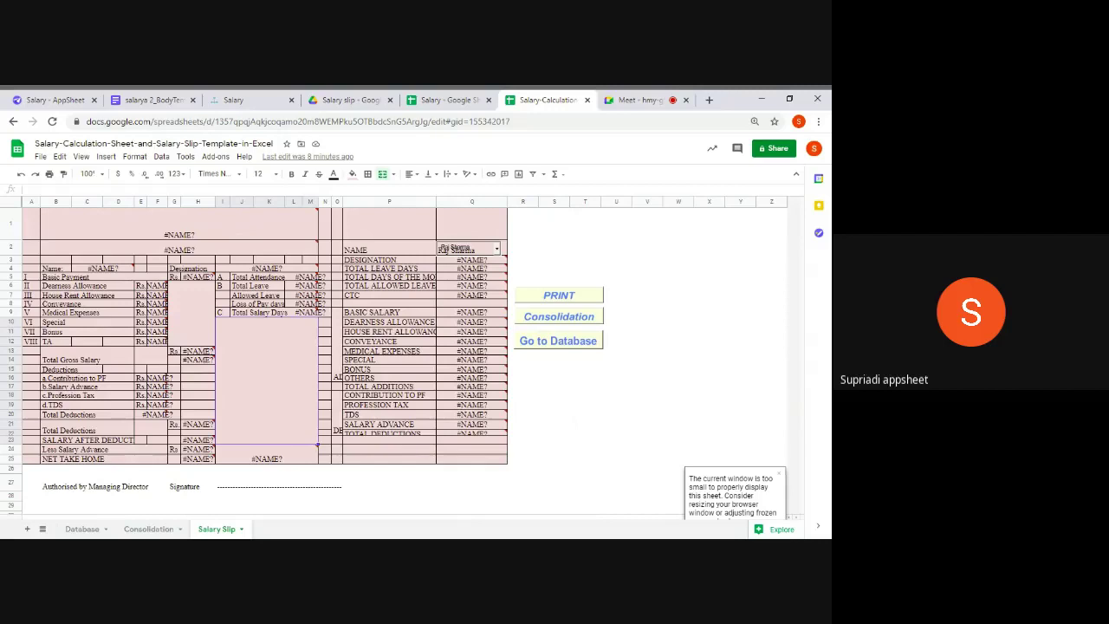
{"action": "mouse_move", "coordinate": [206, 246]}
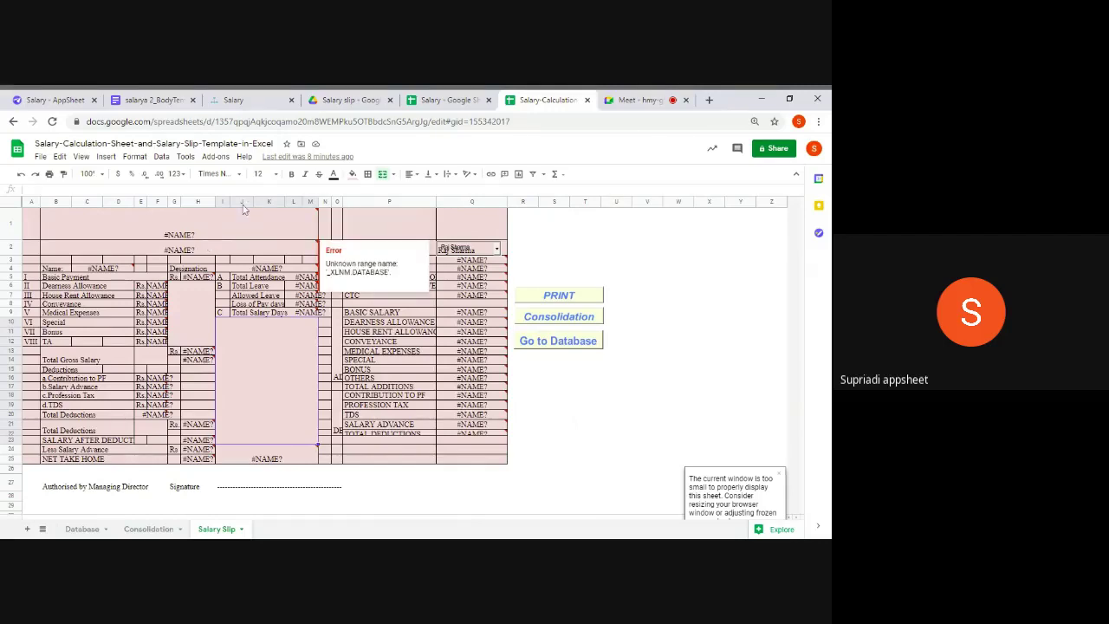
{"action": "left_click", "coordinate": [234, 221]}
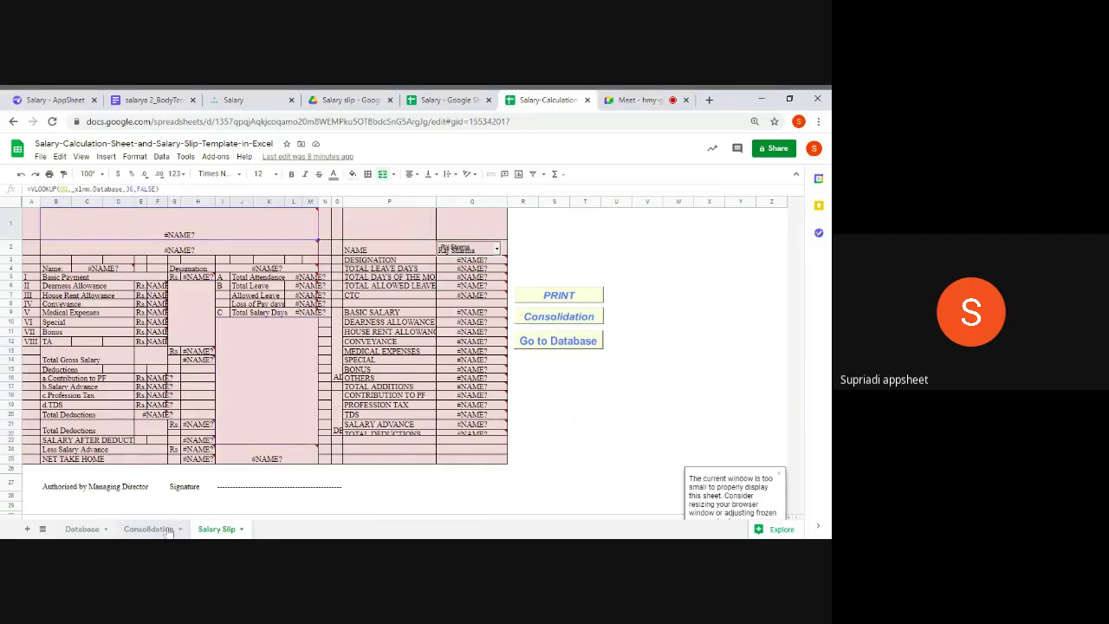
Compare the template's Consolidation sheet, including a CTC cell's formula, with the Month cells on the Database sheet
{"action": "left_click", "coordinate": [158, 530]}
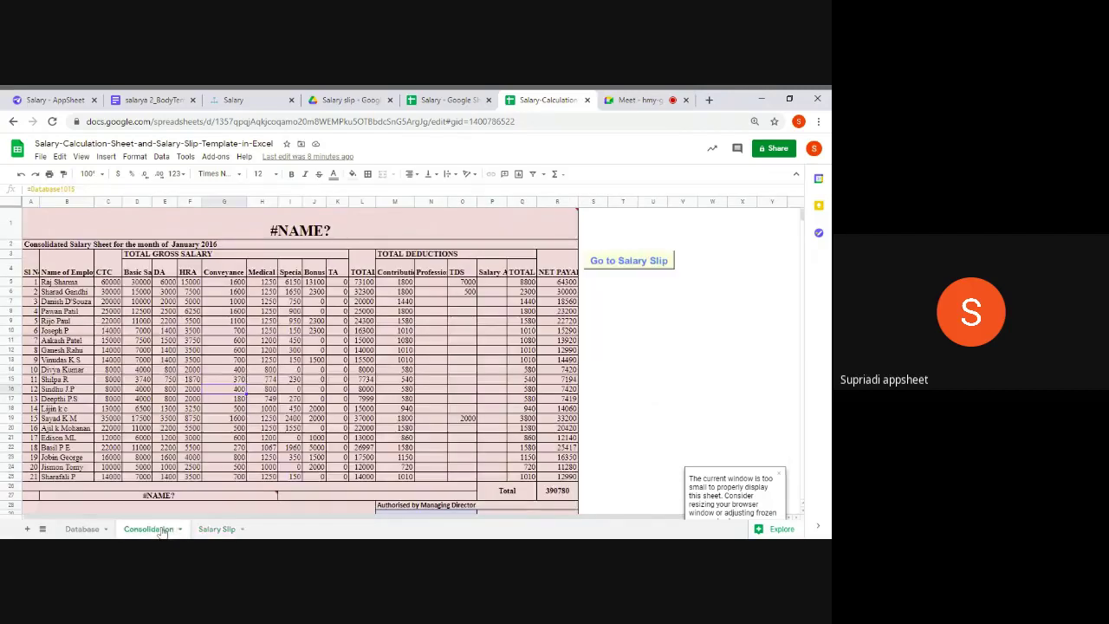
{"action": "left_click", "coordinate": [103, 409]}
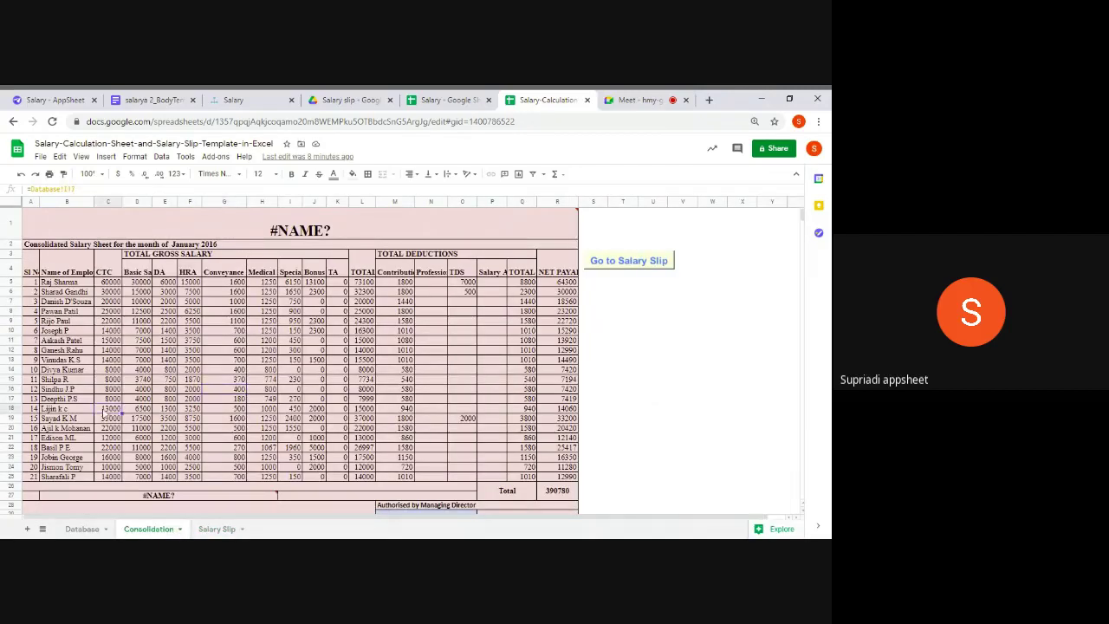
{"action": "left_click", "coordinate": [83, 529]}
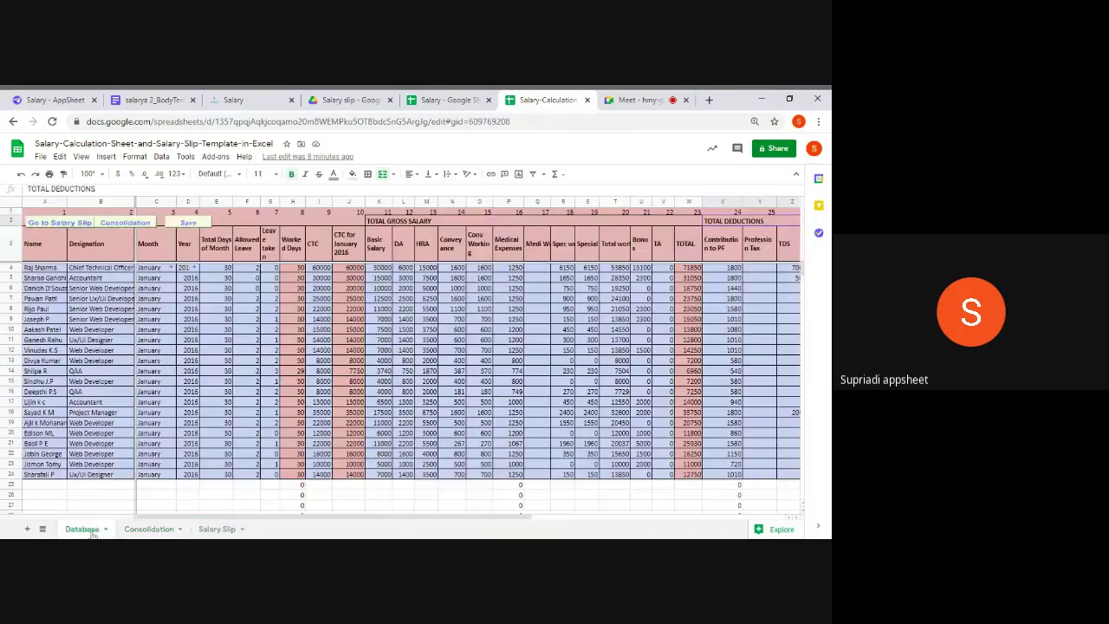
{"action": "left_click", "coordinate": [103, 472]}
{"action": "left_click", "coordinate": [164, 464]}
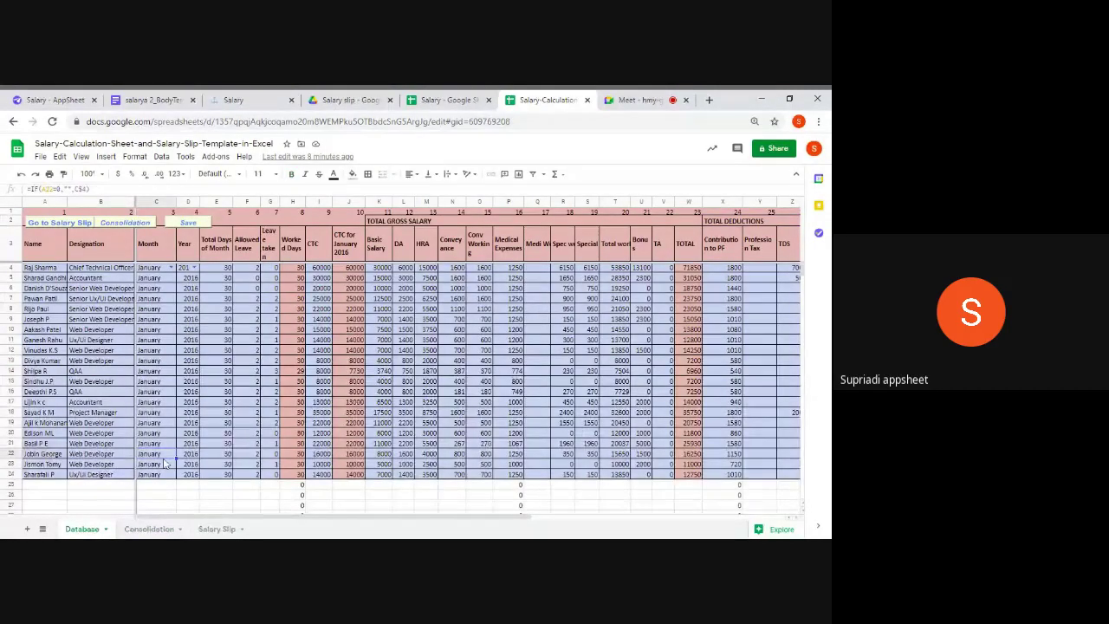
{"action": "left_click", "coordinate": [166, 457]}
{"action": "left_click", "coordinate": [149, 528]}
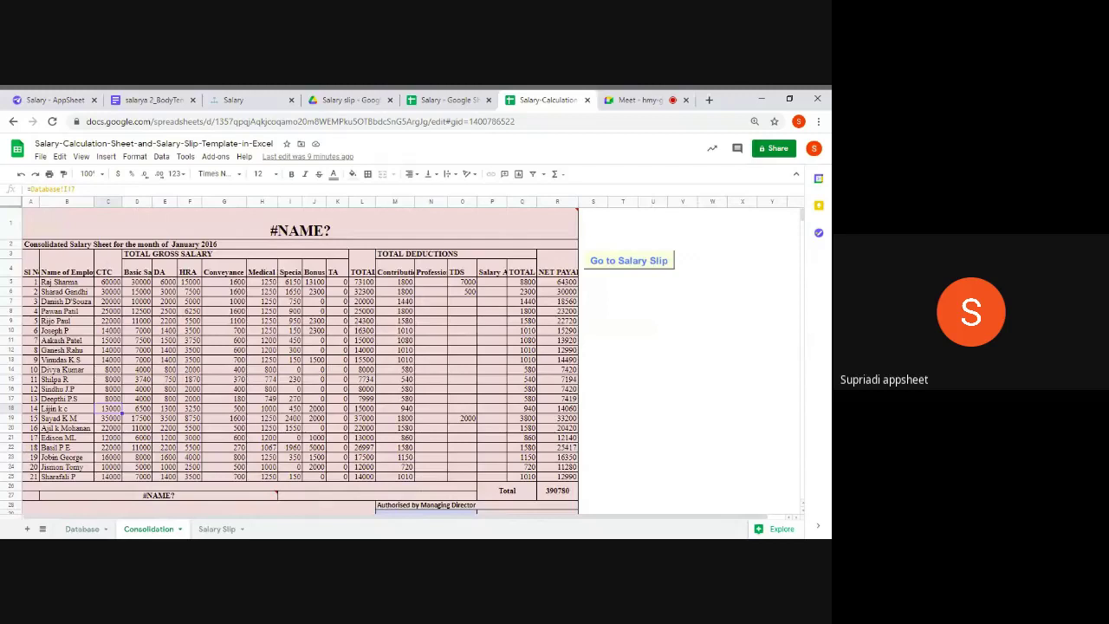
On the Salary spreadsheet's Report sheet, check the Jenis report heading and value, and view the month options for Bulan in B2
{"action": "left_click", "coordinate": [458, 100]}
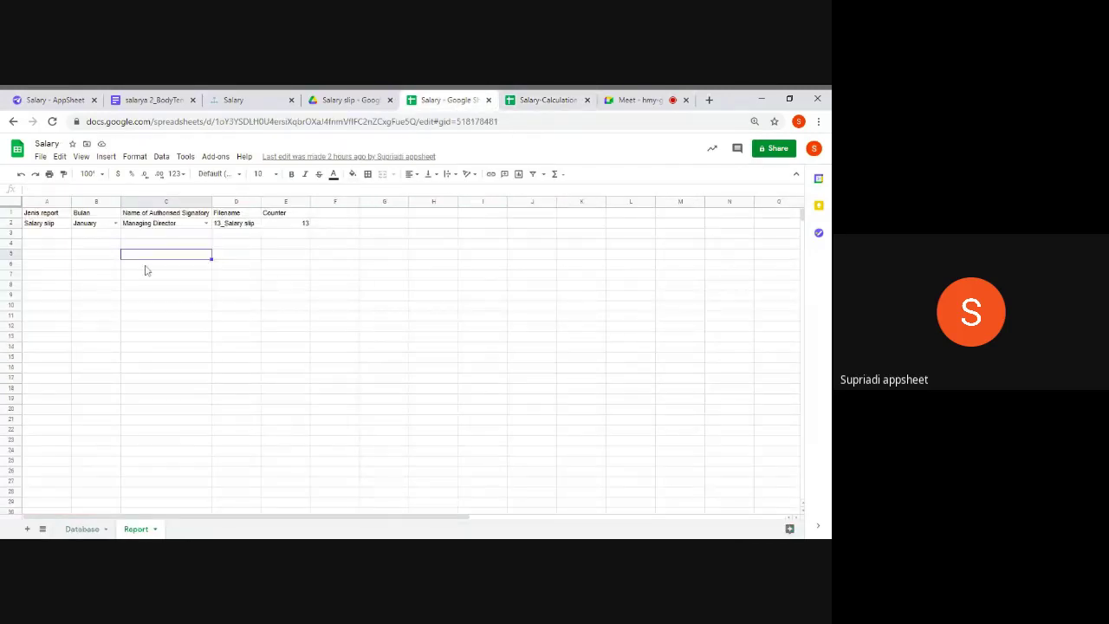
{"action": "left_click", "coordinate": [57, 217]}
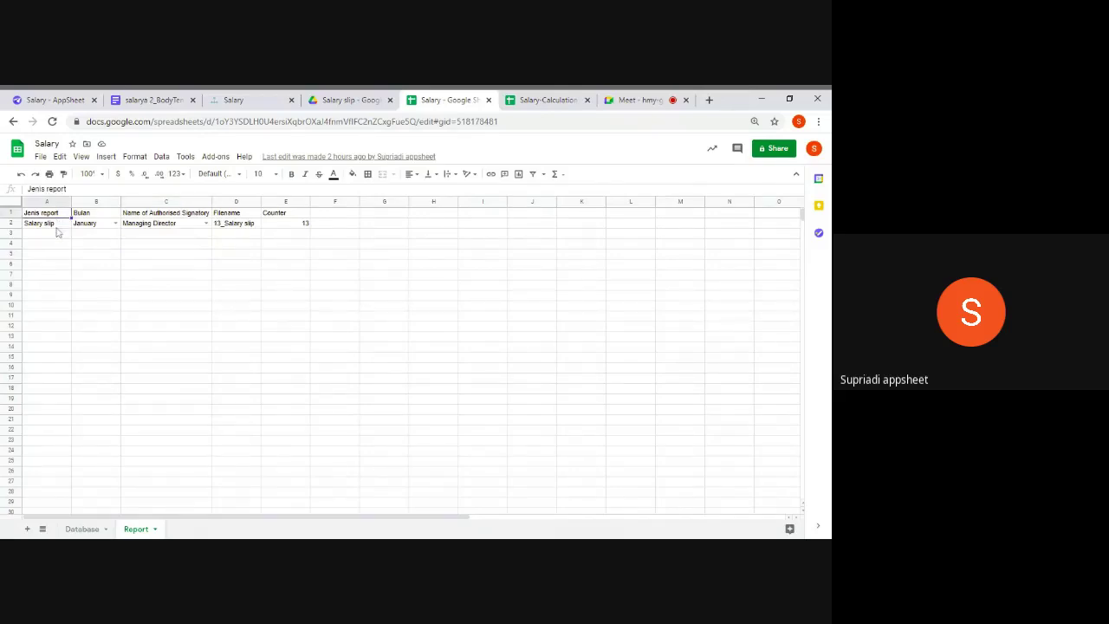
{"action": "key", "text": "Down"}
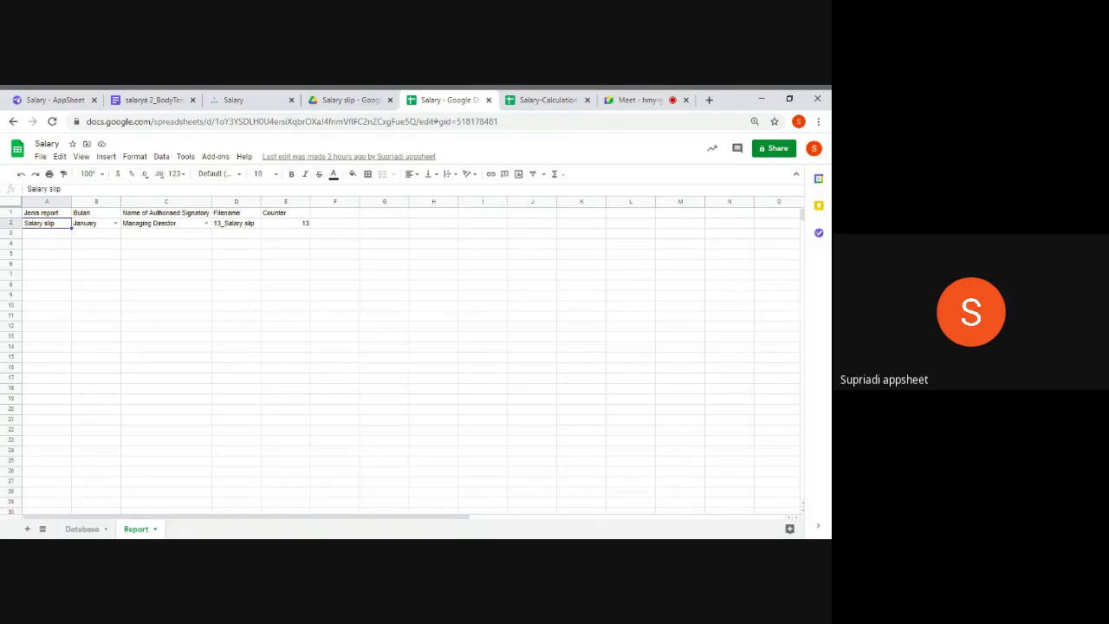
{"action": "left_click", "coordinate": [116, 223]}
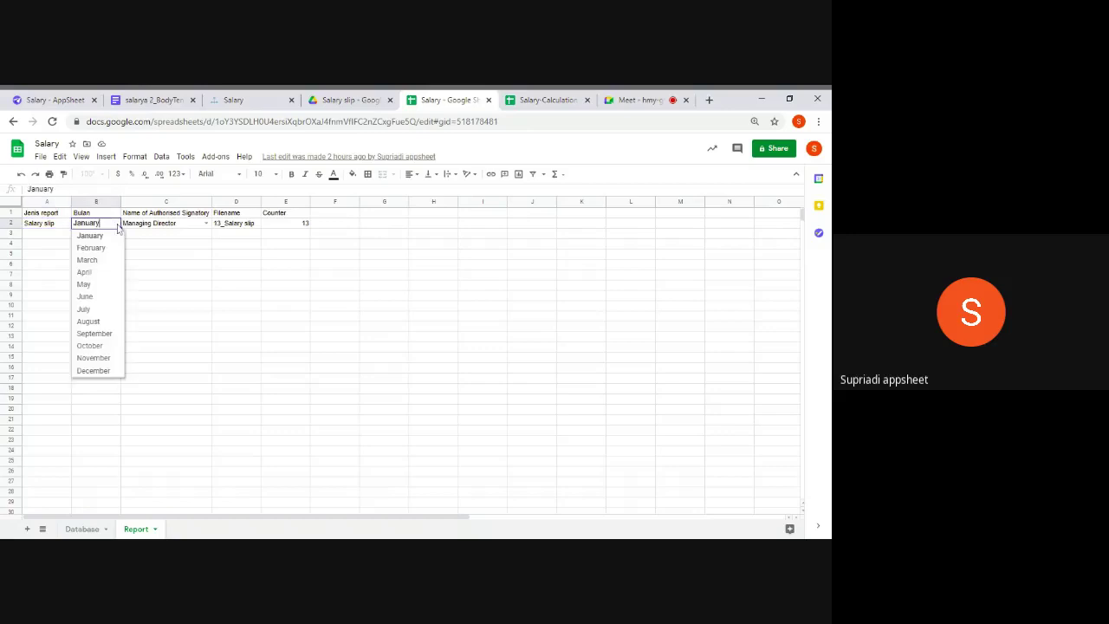
{"action": "left_click", "coordinate": [208, 275]}
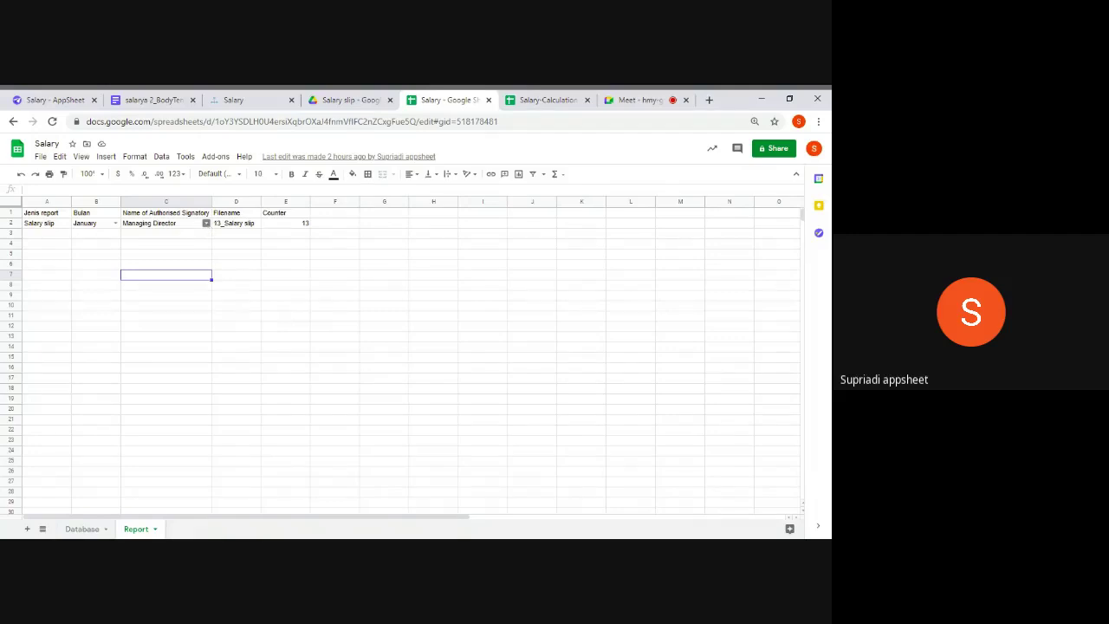
View the available options for Name of Authorised Signatory in C2, keeping the existing choice
{"action": "double_click", "coordinate": [207, 224]}
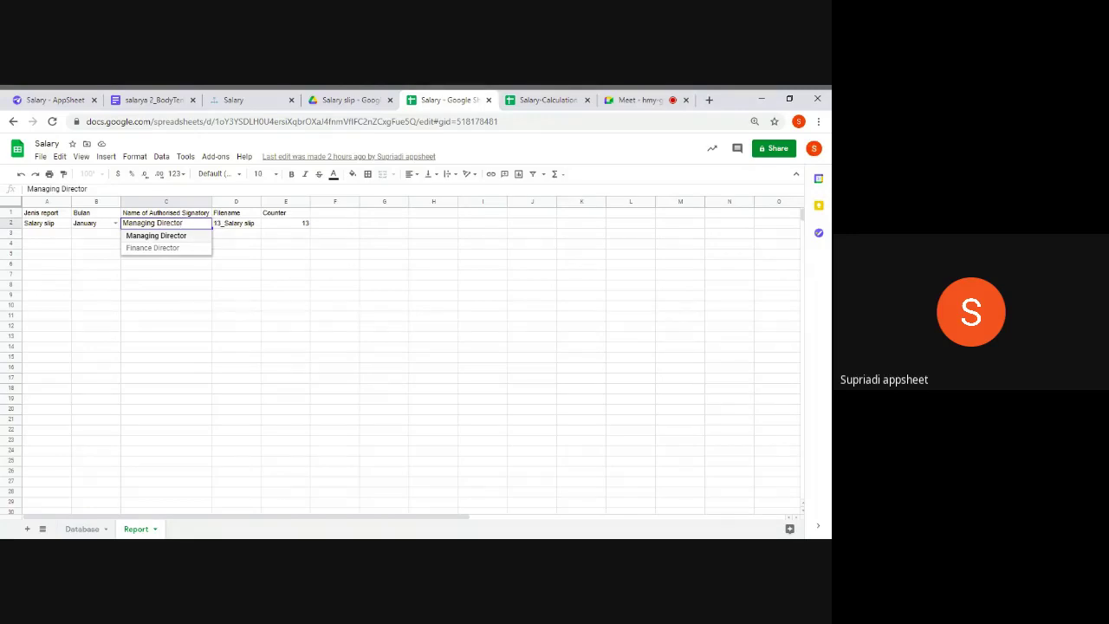
{"action": "left_click", "coordinate": [186, 304]}
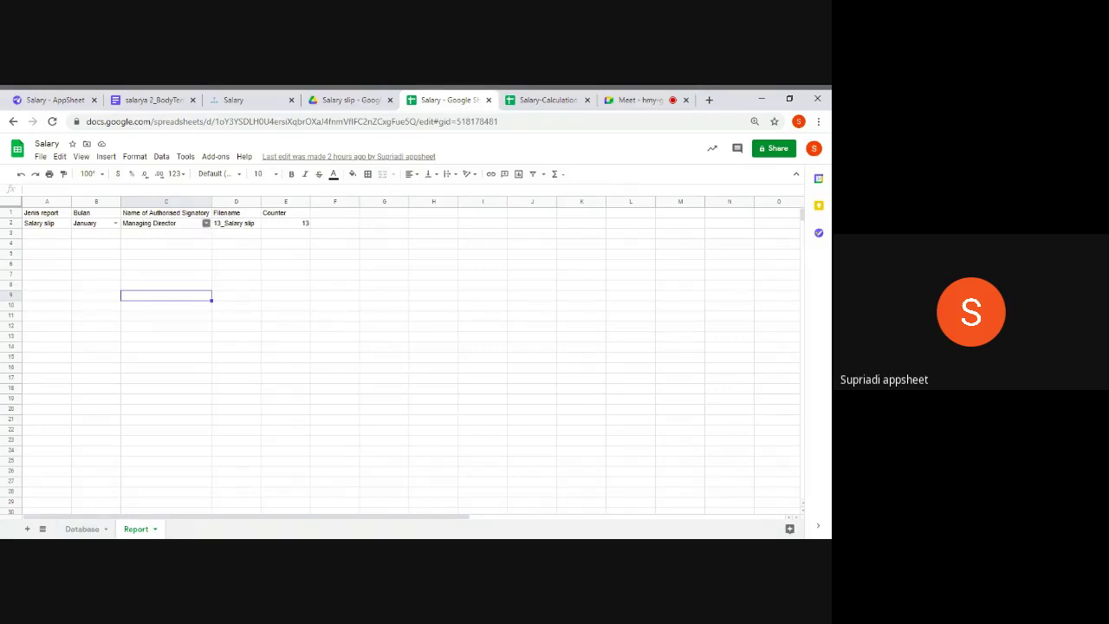
{"action": "left_click", "coordinate": [206, 223]}
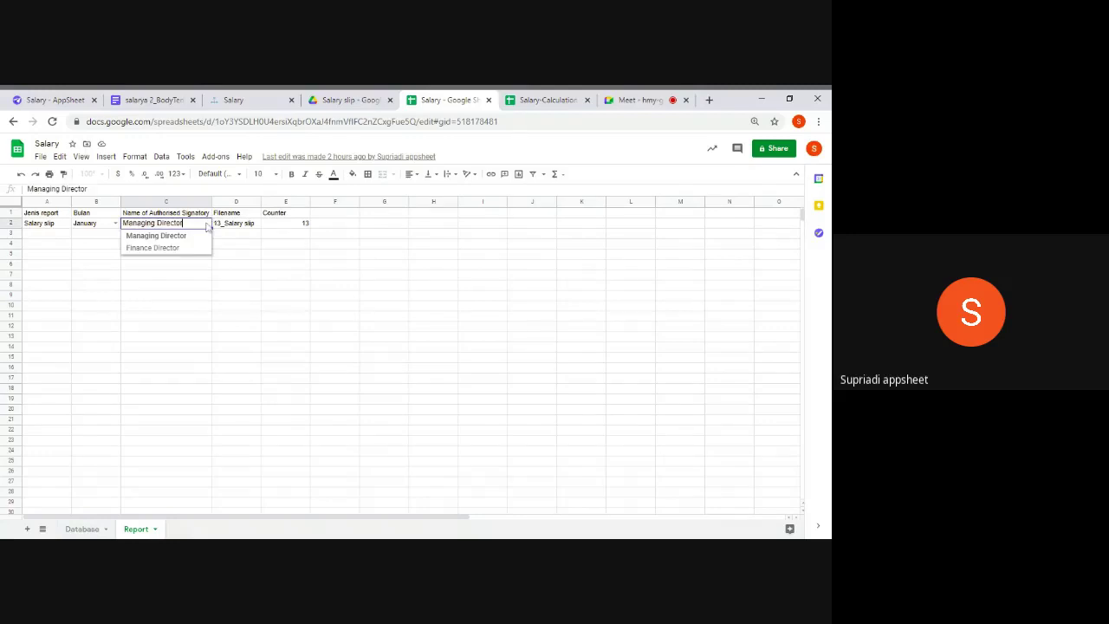
{"action": "left_click", "coordinate": [169, 317]}
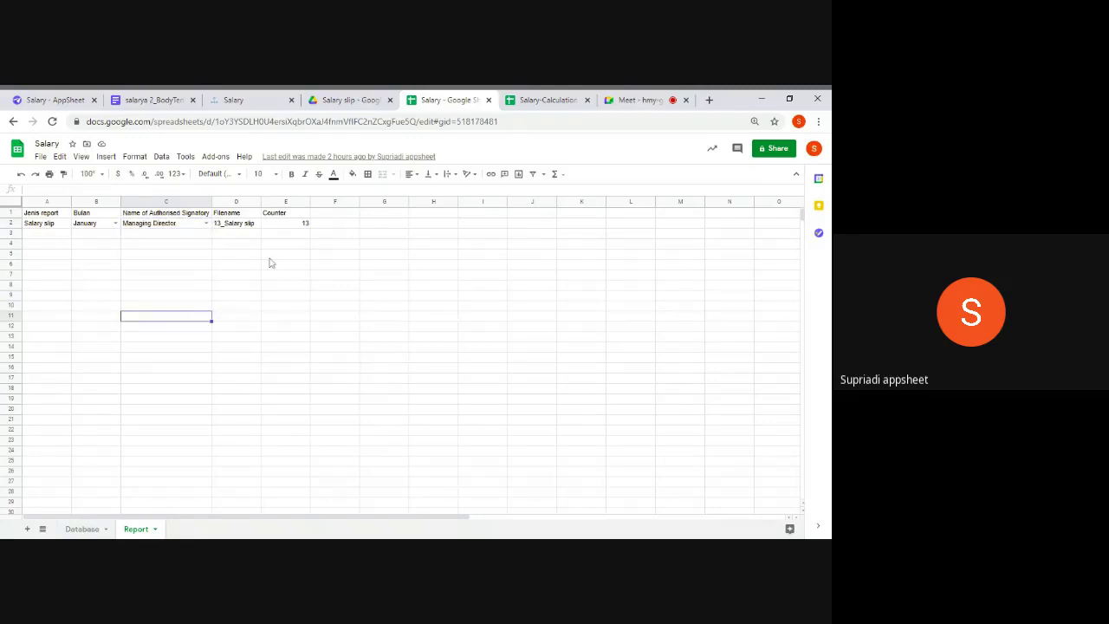
Check the Filename and Counter headings and the Counter value in E2 on the Report sheet
{"action": "left_click", "coordinate": [243, 216]}
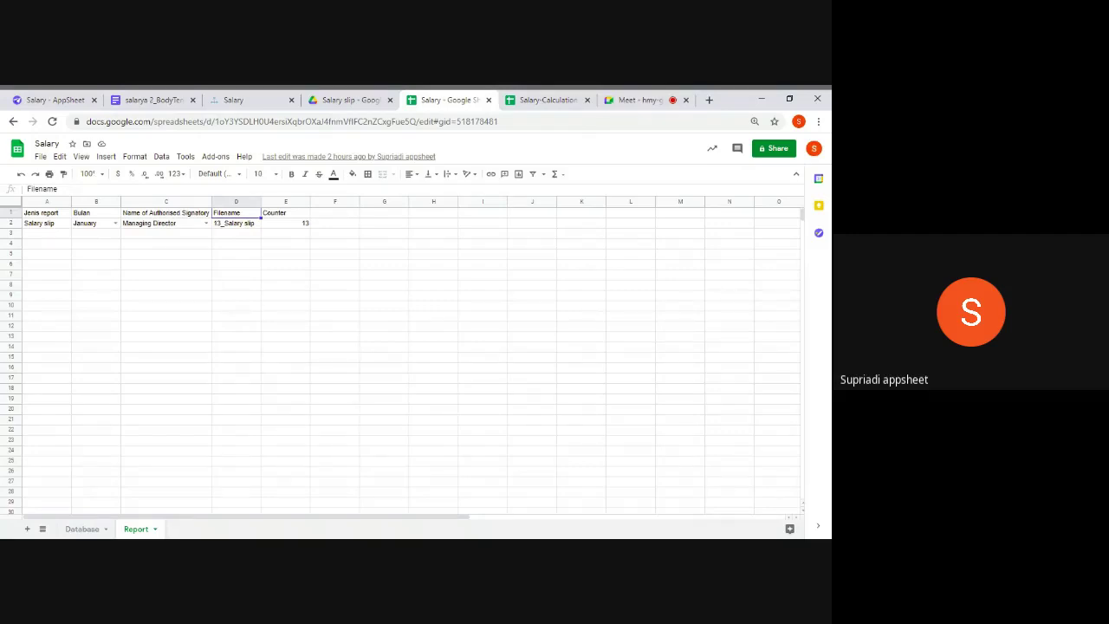
{"action": "left_click", "coordinate": [279, 216]}
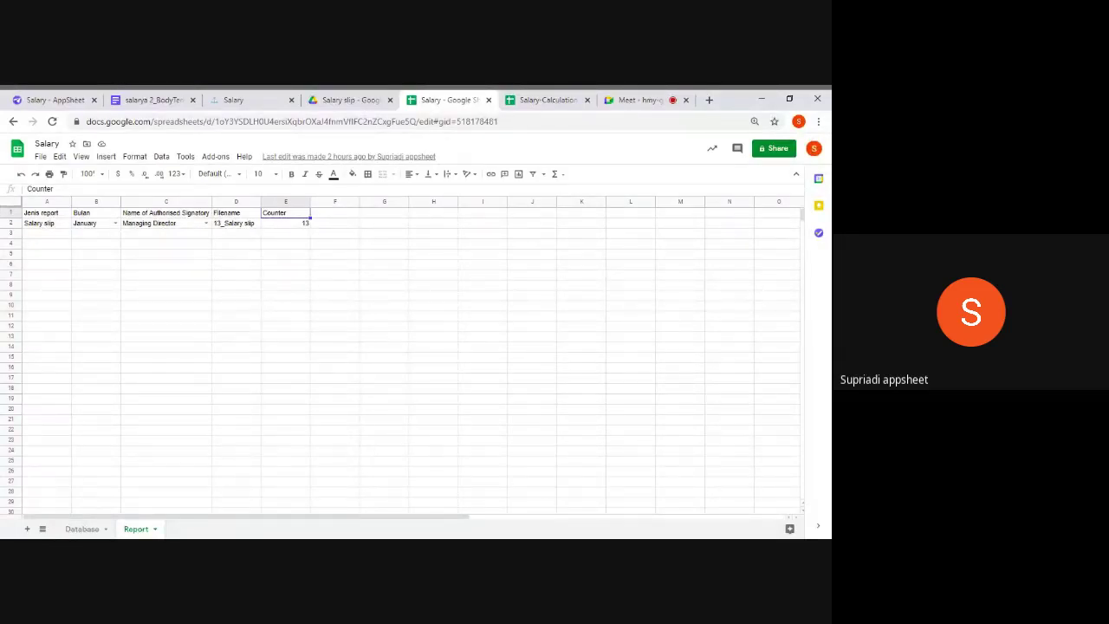
{"action": "left_click", "coordinate": [282, 228]}
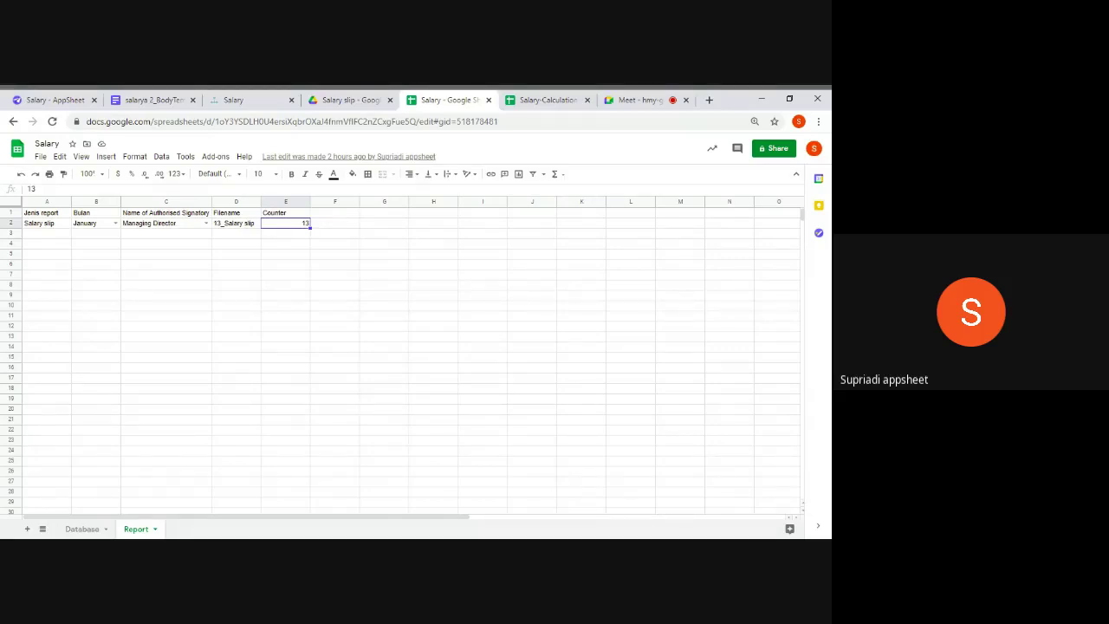
Fit the Counter column's width to its contents on the Report sheet, and switch to the AppSheet editor's Workflow page
{"action": "left_click", "coordinate": [294, 217]}
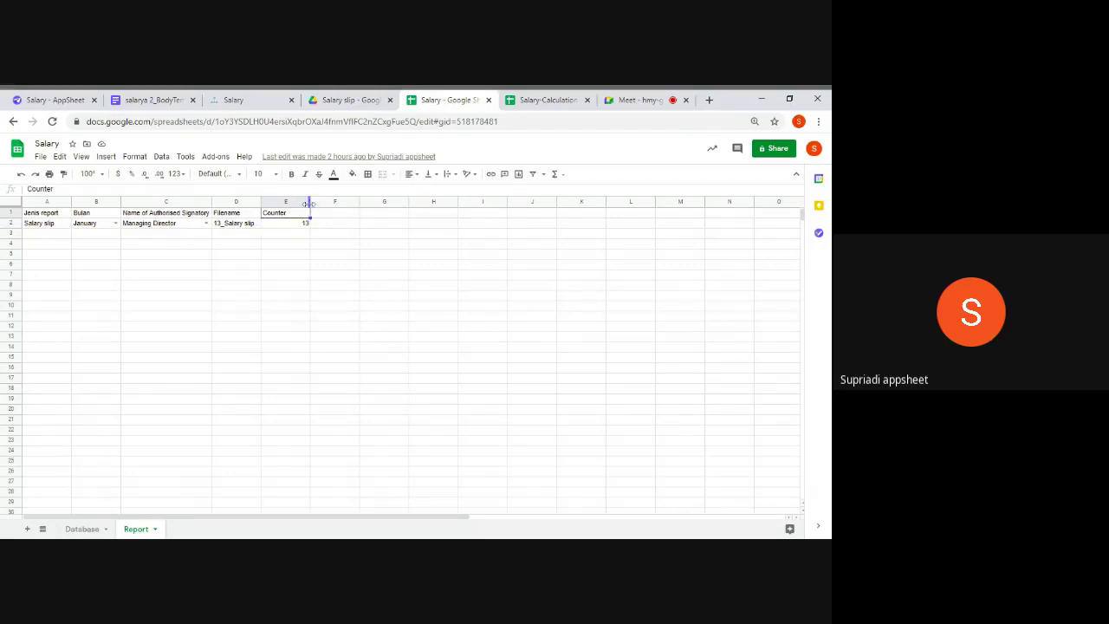
{"action": "left_click_drag", "start_coordinate": [308, 202], "coordinate": [308, 203]}
{"action": "double_click", "coordinate": [309, 203]}
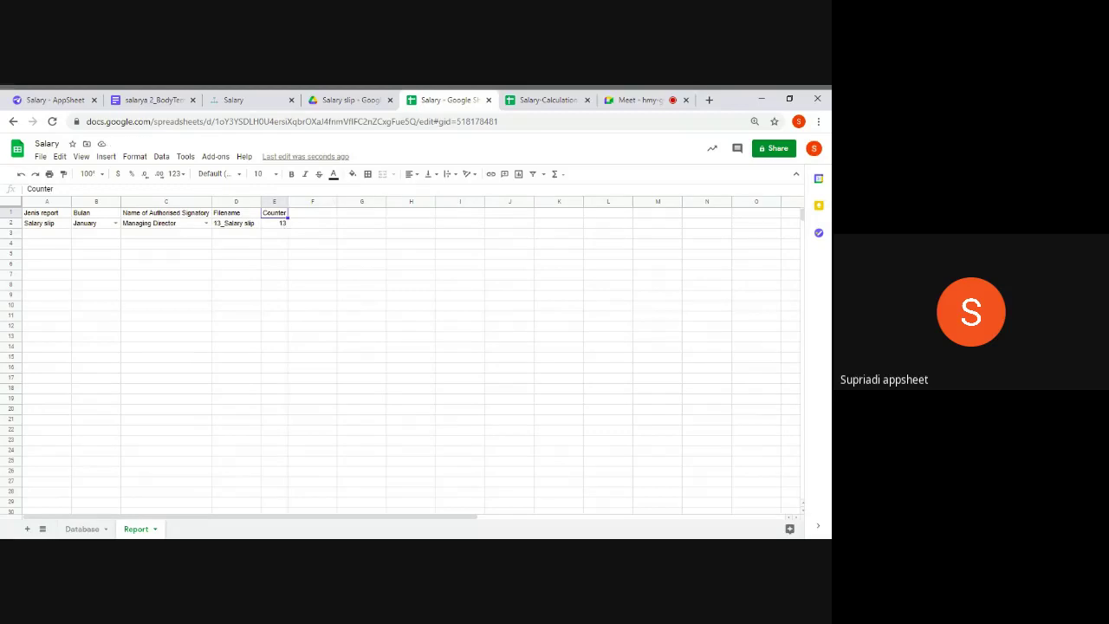
{"action": "left_click", "coordinate": [280, 224]}
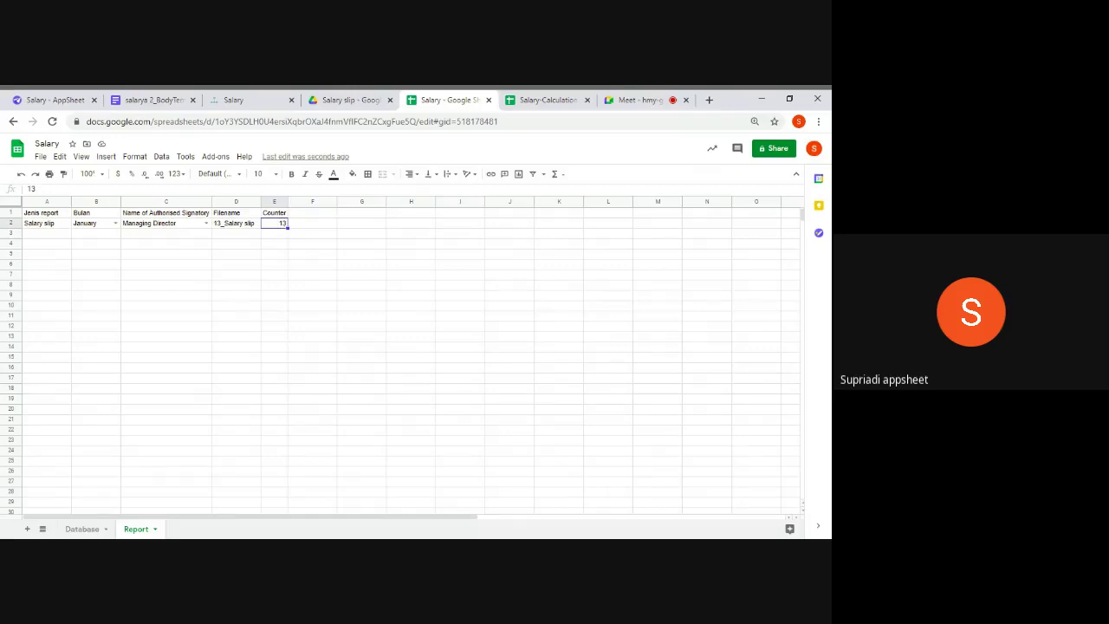
{"action": "left_click", "coordinate": [53, 100]}
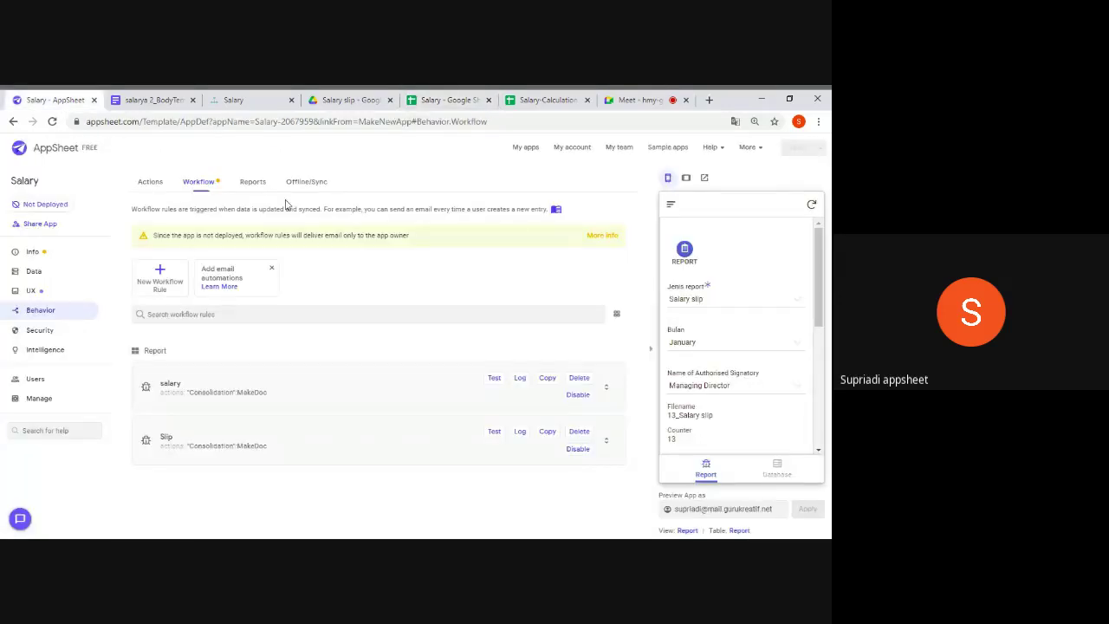
Review the column names, types and key settings of the Database table in the app's data definitions
{"action": "left_click", "coordinate": [38, 272]}
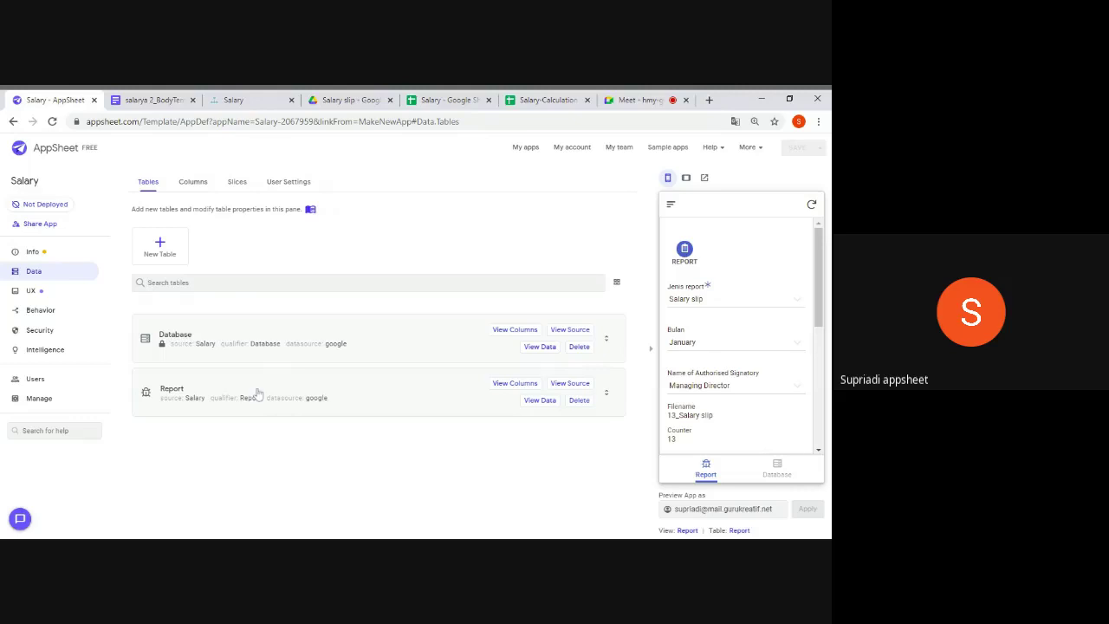
{"action": "left_click", "coordinate": [295, 344]}
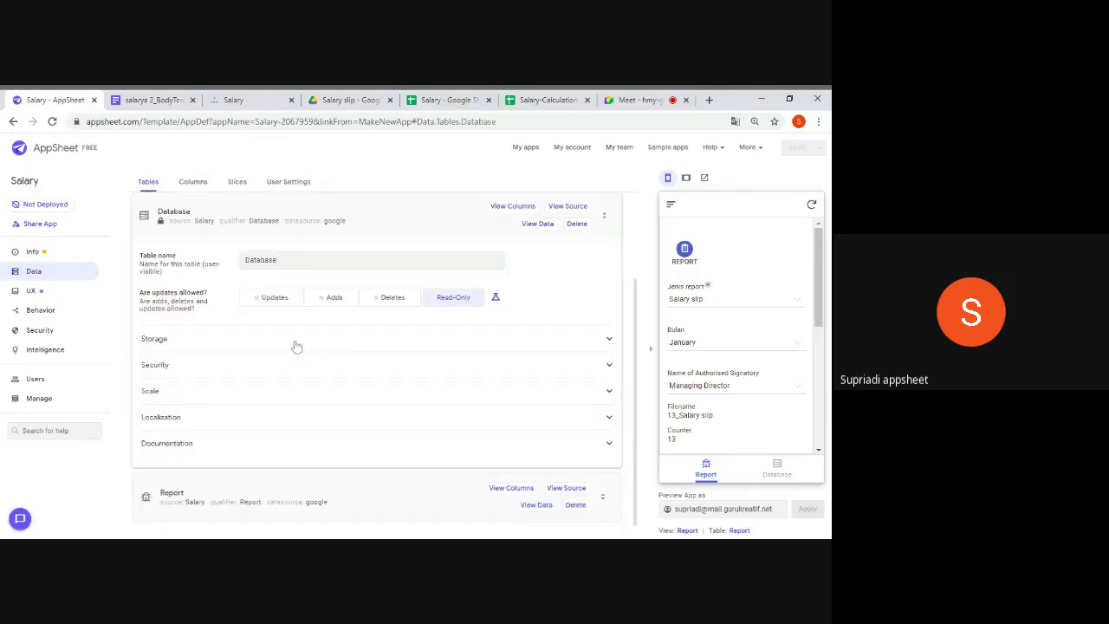
{"action": "left_click", "coordinate": [508, 209]}
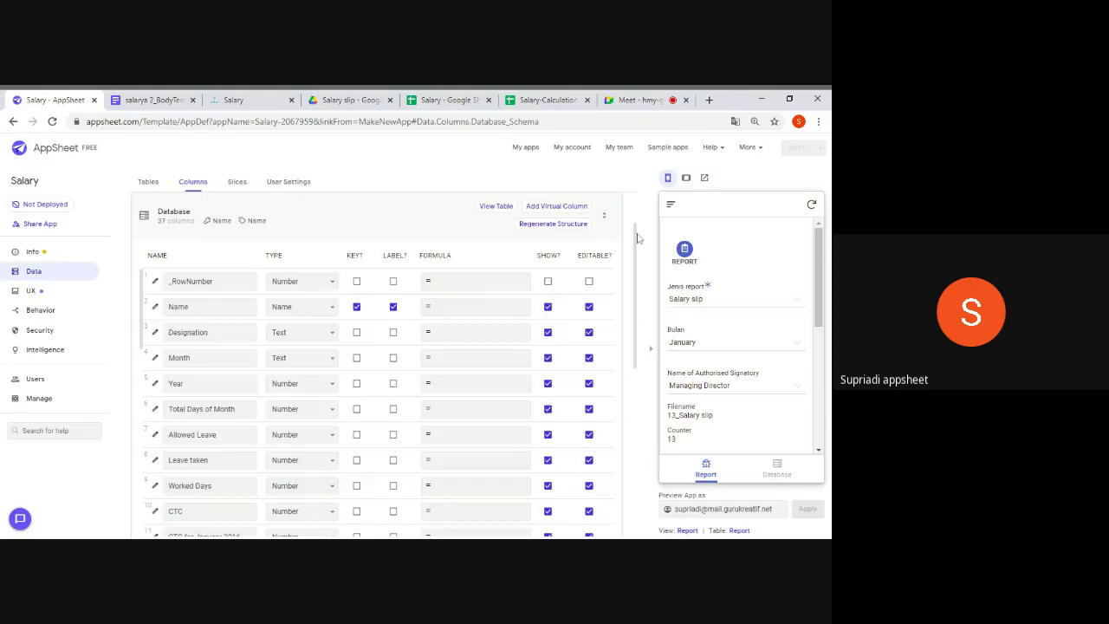
{"action": "left_click_drag", "start_coordinate": [638, 240], "coordinate": [641, 287]}
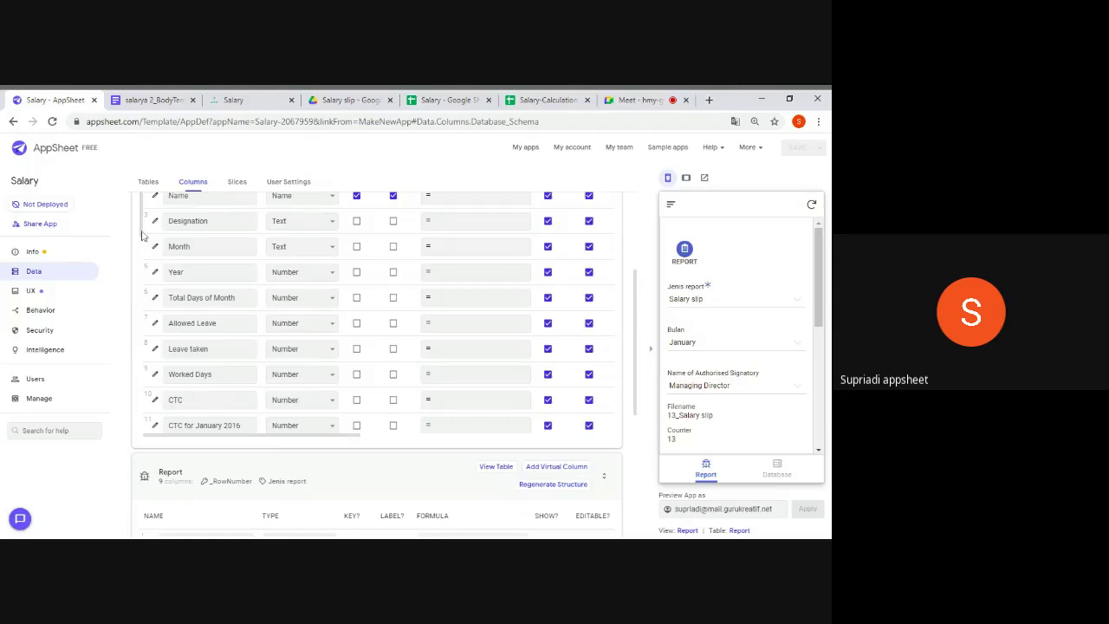
{"action": "scroll", "coordinate": [144, 247], "scroll_direction": "down", "scroll_amount": 3}
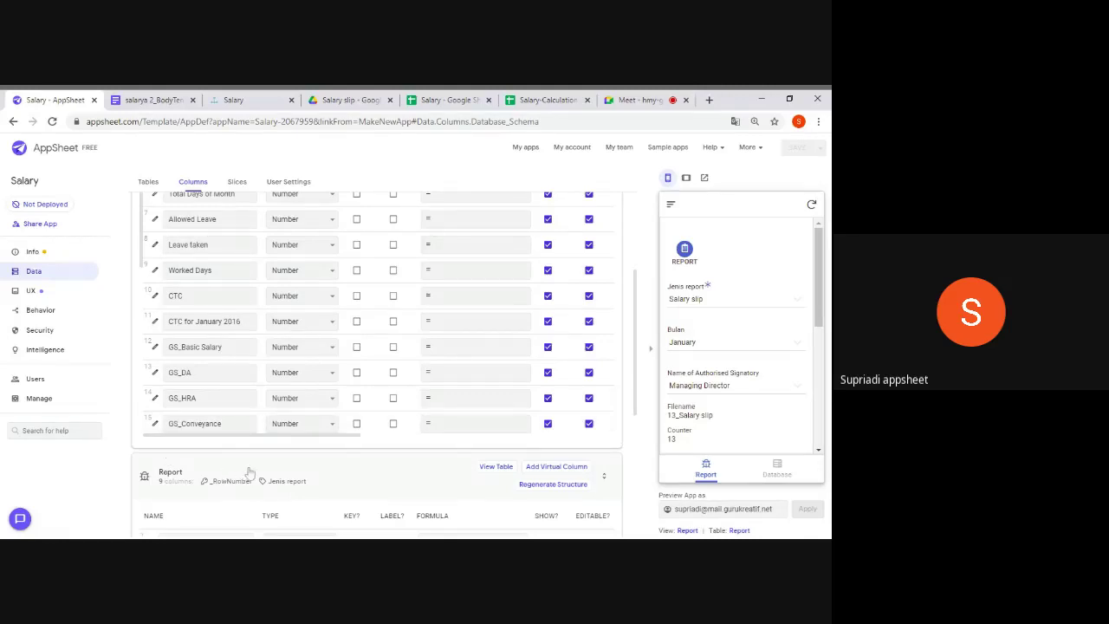
Check the allowed values of the Jenis report column in the Report table, leaving its definition as it is
{"action": "scroll", "coordinate": [249, 472], "scroll_direction": "down", "scroll_amount": 3}
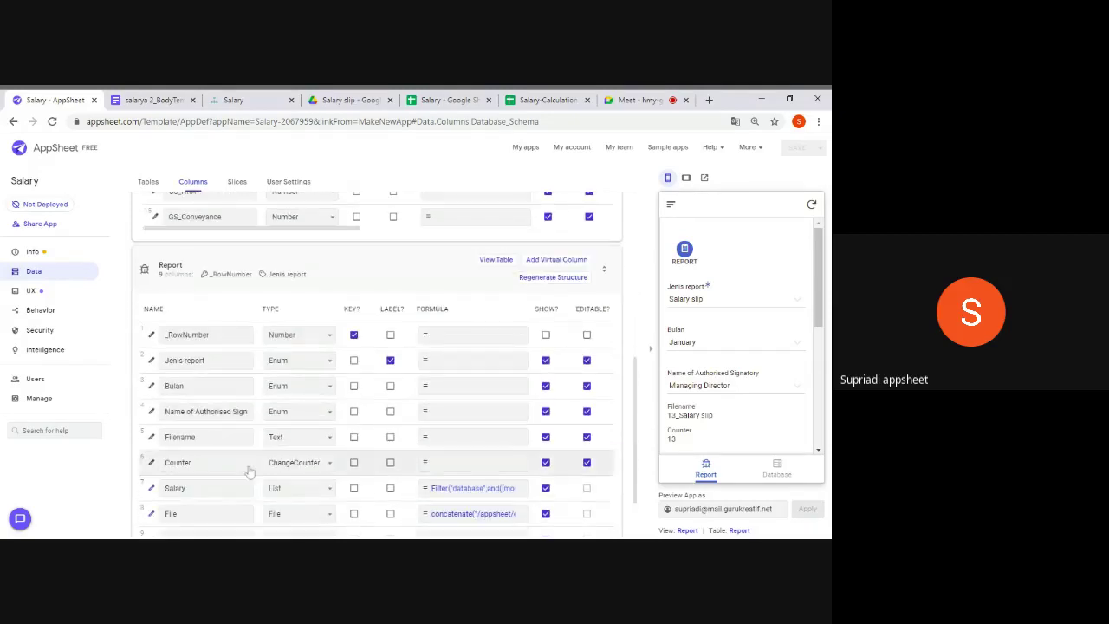
{"action": "left_click", "coordinate": [152, 362]}
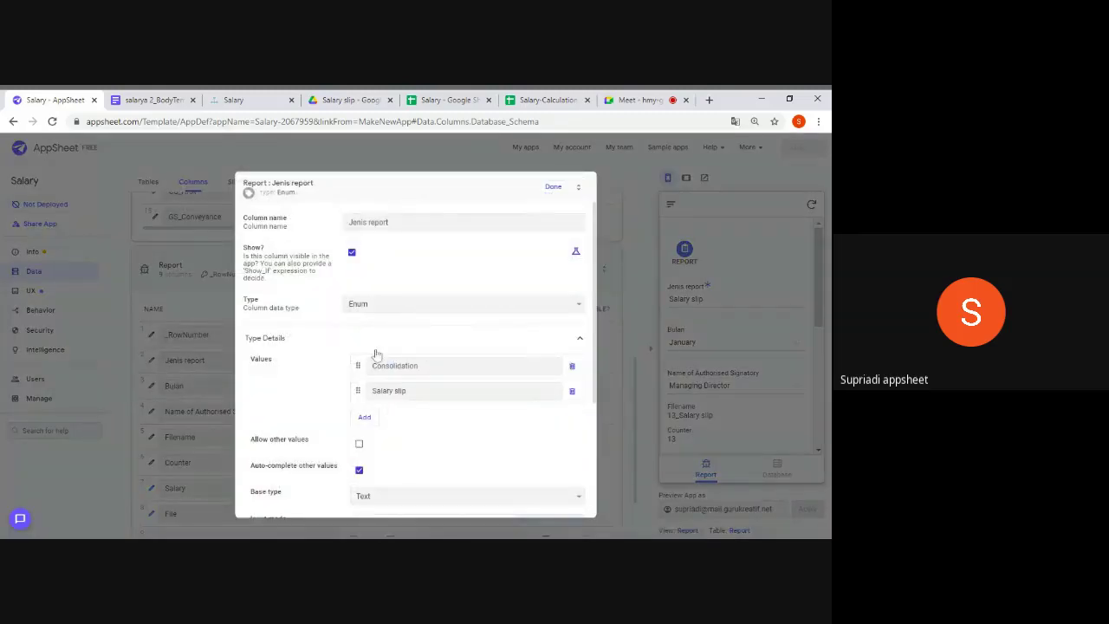
{"action": "left_click", "coordinate": [554, 186]}
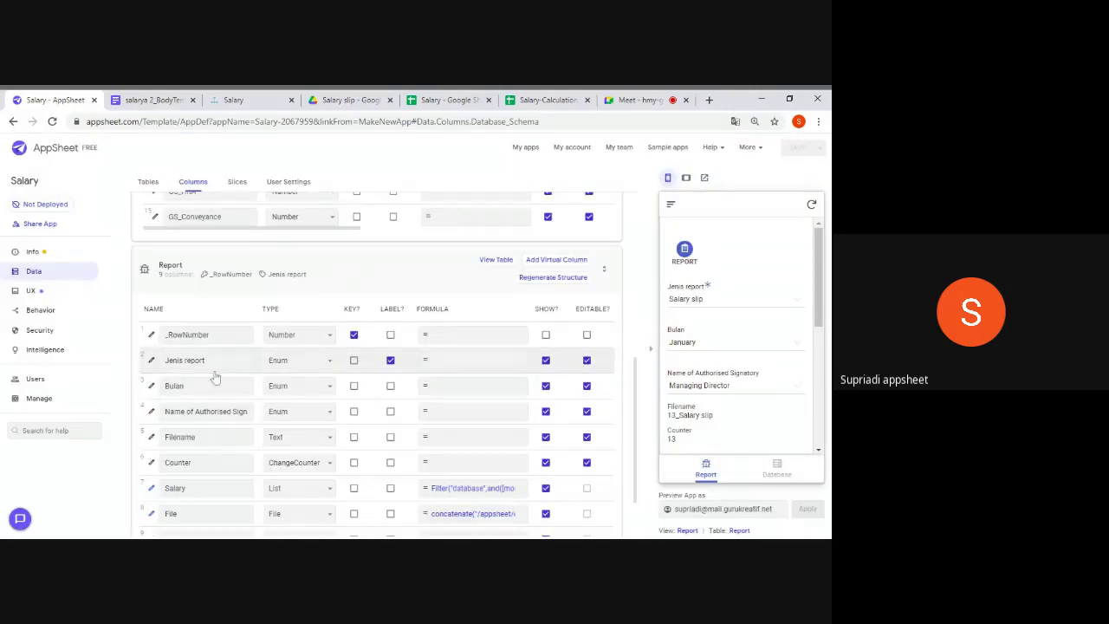
Check the allowed values of the Bulan and Name of Authorised Signatory columns in the Report table
{"action": "left_click", "coordinate": [152, 387]}
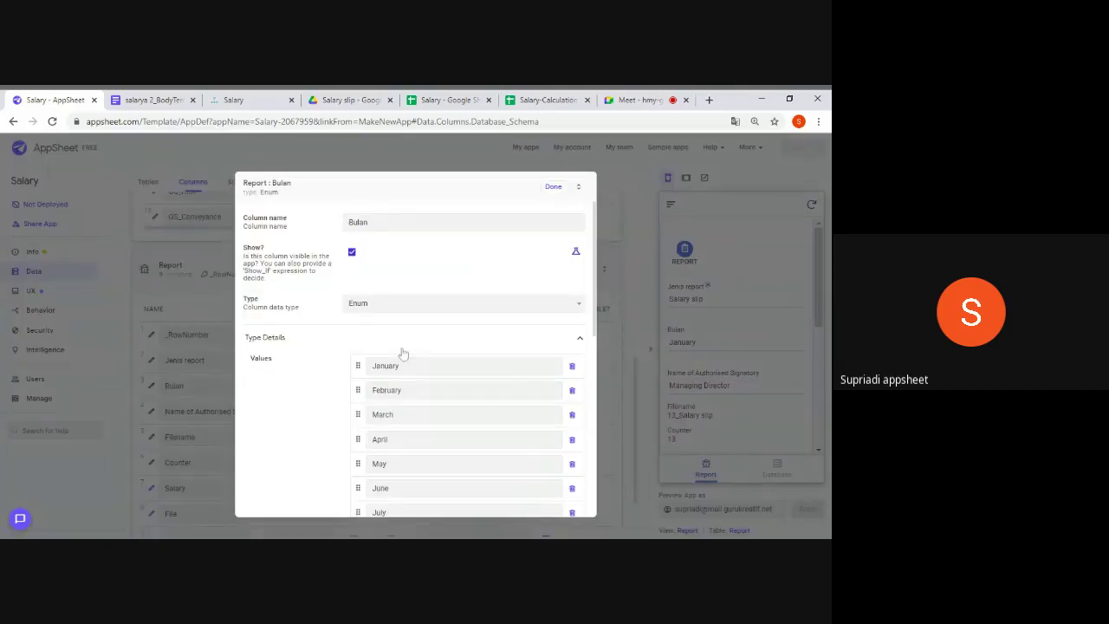
{"action": "scroll", "coordinate": [416, 373], "scroll_direction": "down", "scroll_amount": 5}
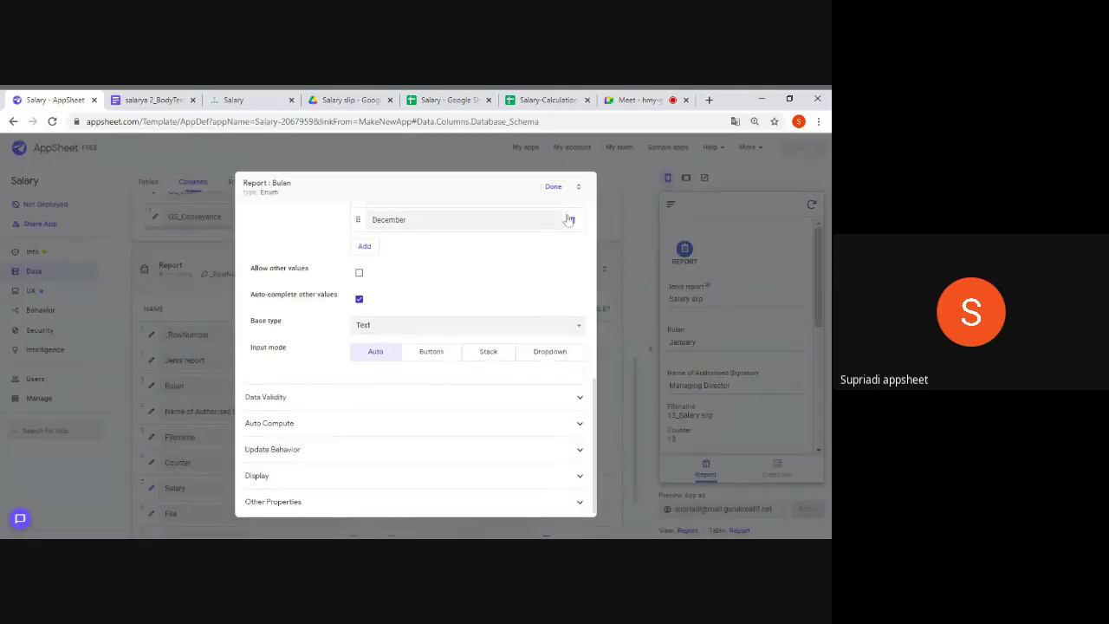
{"action": "left_click", "coordinate": [552, 186]}
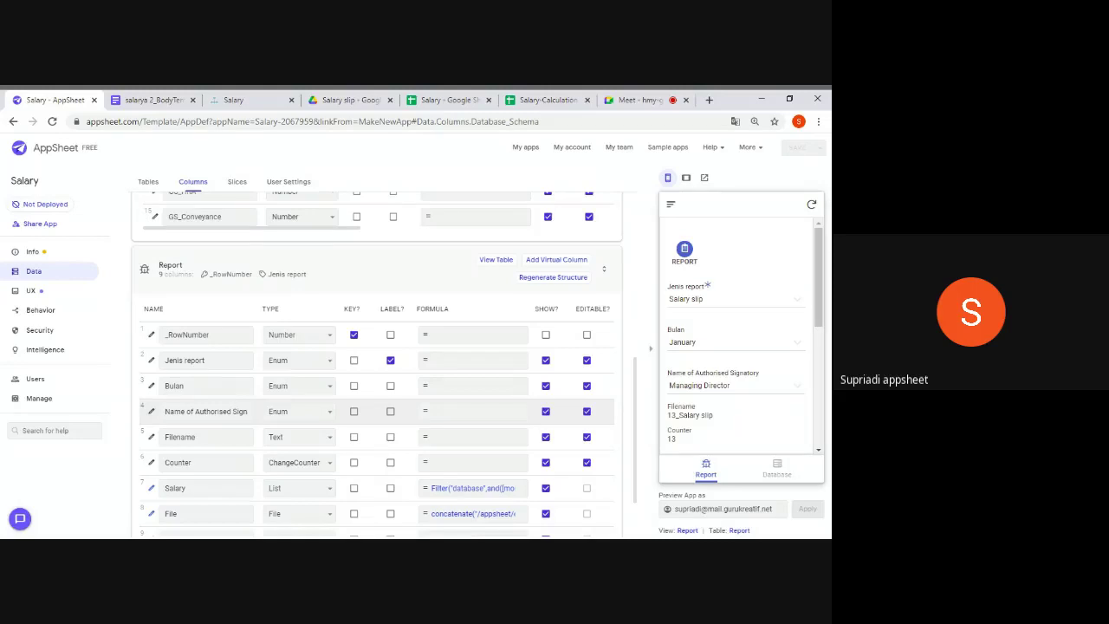
{"action": "left_click", "coordinate": [150, 412]}
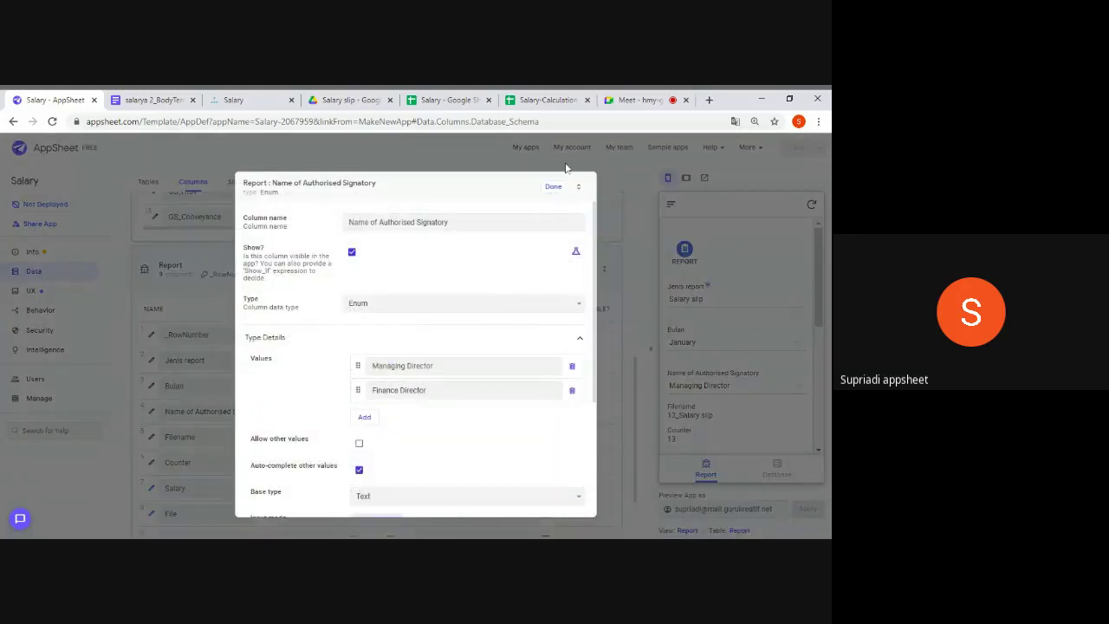
{"action": "left_click", "coordinate": [553, 189]}
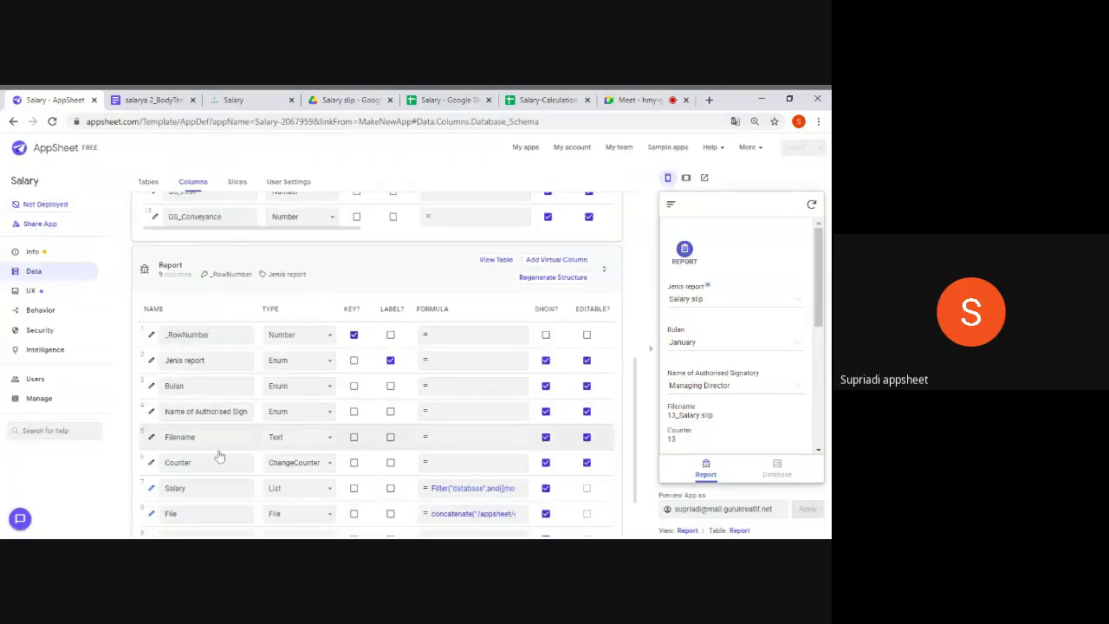
Inspect the Counter column's ChangeCounter settings and the Salary column's app formula in the Report table without changing them
{"action": "scroll", "coordinate": [219, 456], "scroll_direction": "down", "scroll_amount": 1}
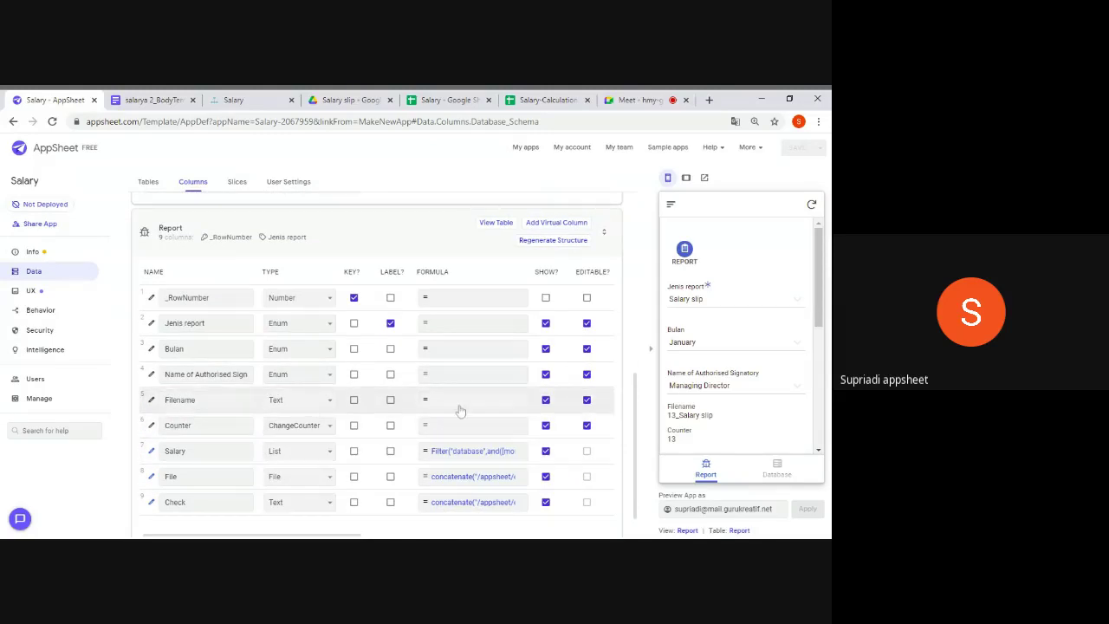
{"action": "scroll", "coordinate": [466, 410], "scroll_direction": "right", "scroll_amount": 2}
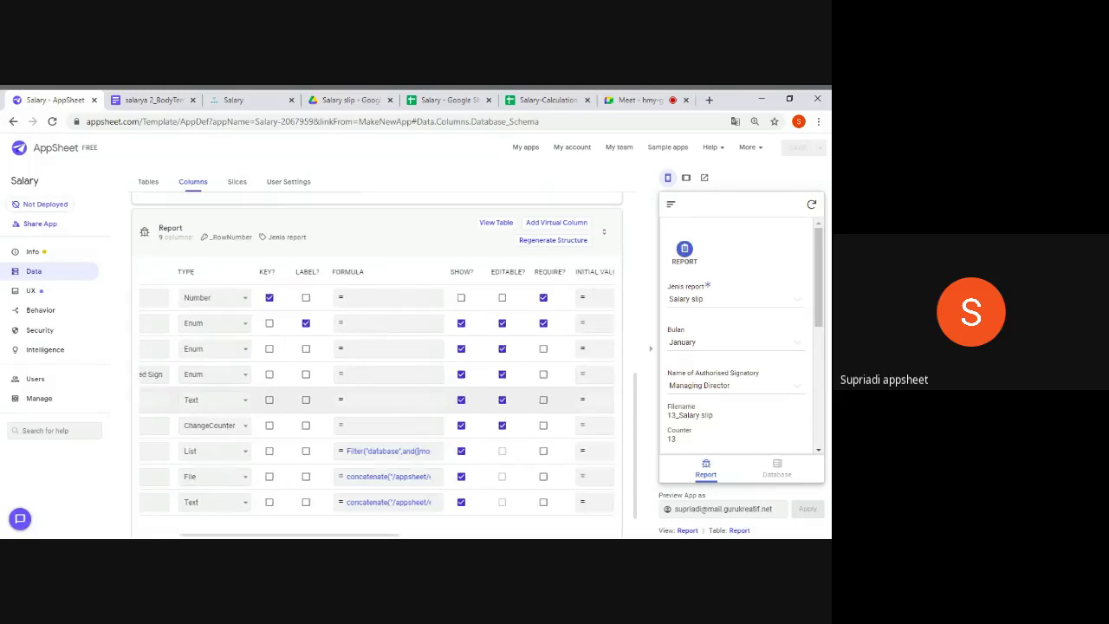
{"action": "scroll", "coordinate": [377, 391], "scroll_direction": "left", "scroll_amount": 2}
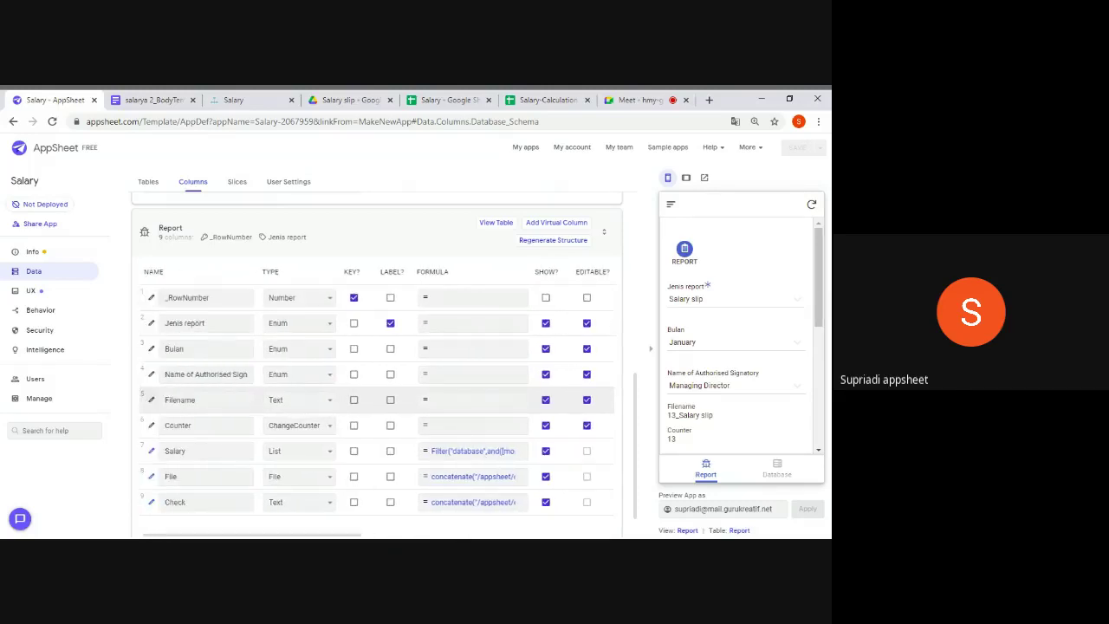
{"action": "left_click", "coordinate": [150, 428]}
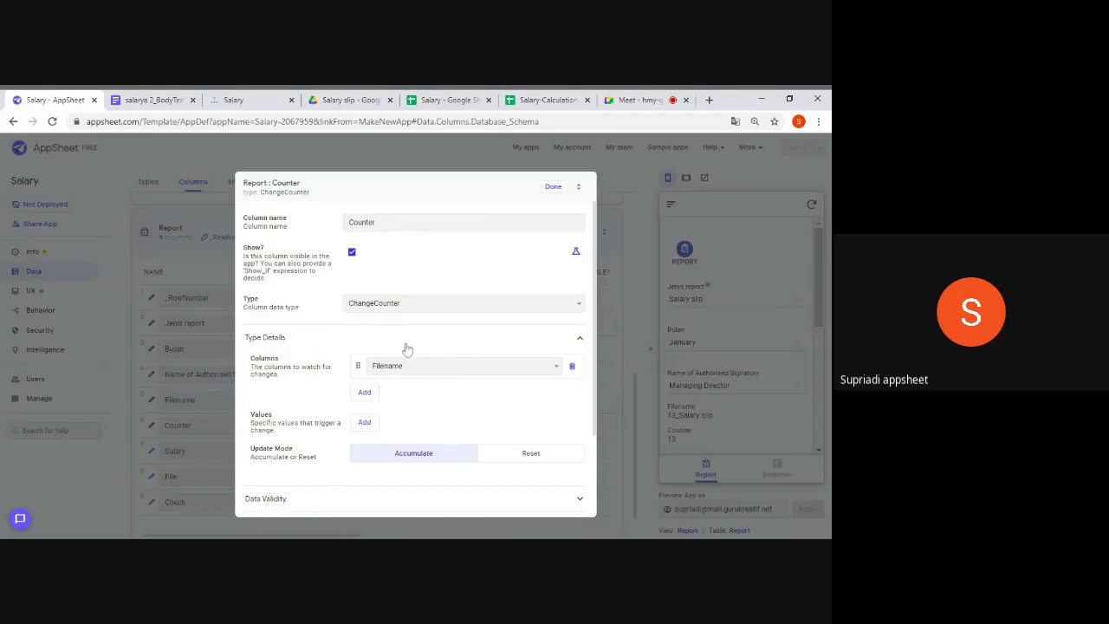
{"action": "left_click", "coordinate": [552, 187]}
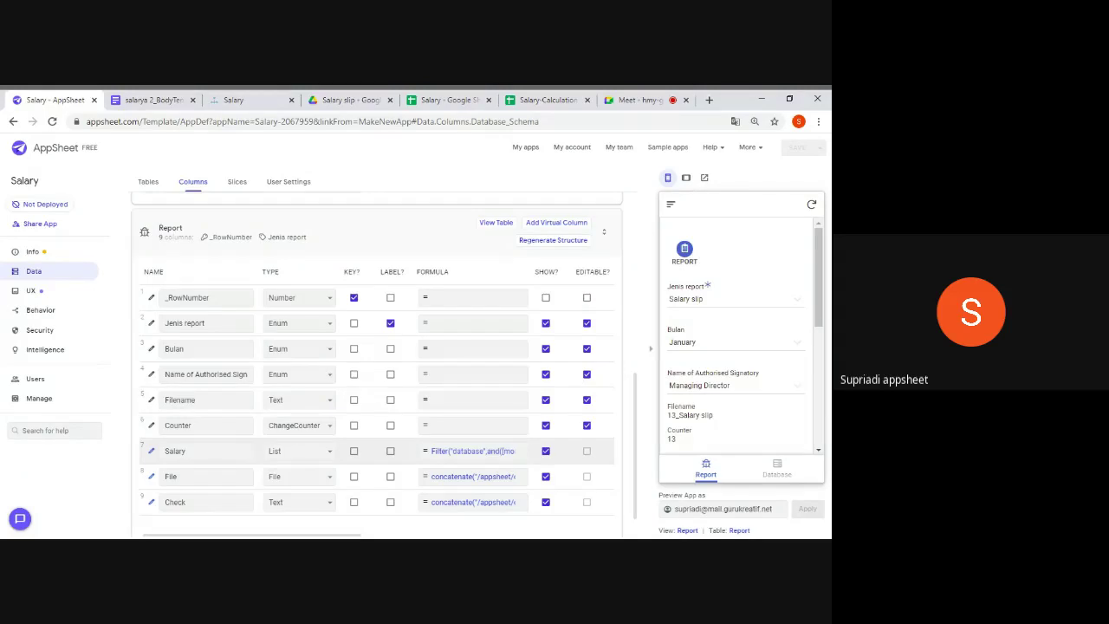
{"action": "left_click", "coordinate": [475, 452]}
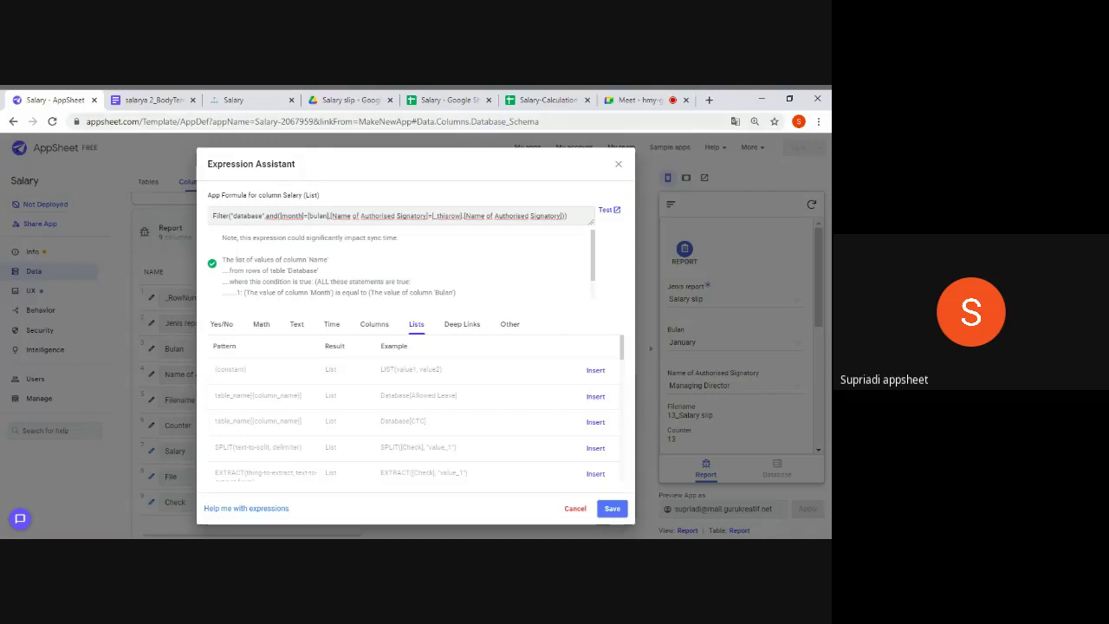
{"action": "left_click", "coordinate": [618, 166]}
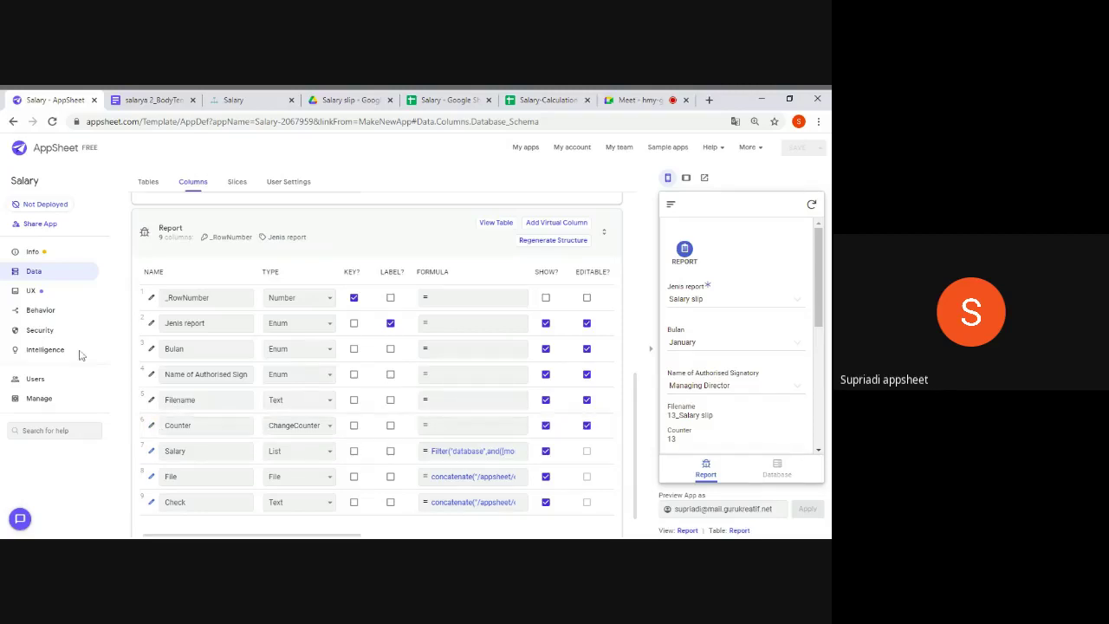
Examine the Report view's UX settings, including its view type, position, quick edit columns and sort order
{"action": "left_click", "coordinate": [52, 295]}
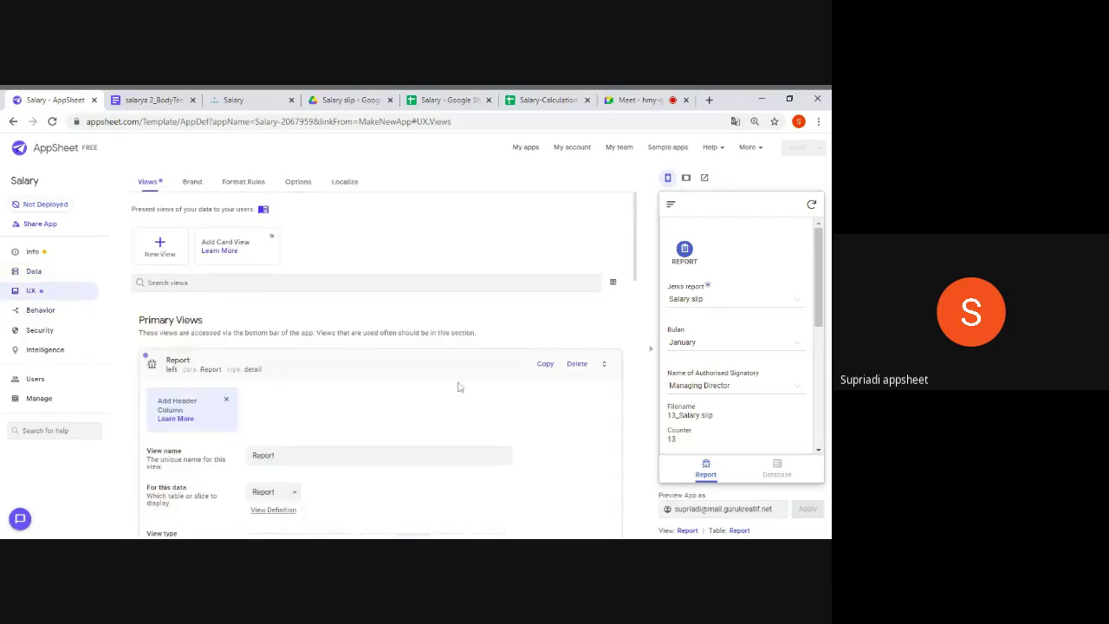
{"action": "scroll", "coordinate": [457, 383], "scroll_direction": "down", "scroll_amount": 2}
{"action": "scroll", "coordinate": [389, 364], "scroll_direction": "down", "scroll_amount": 1}
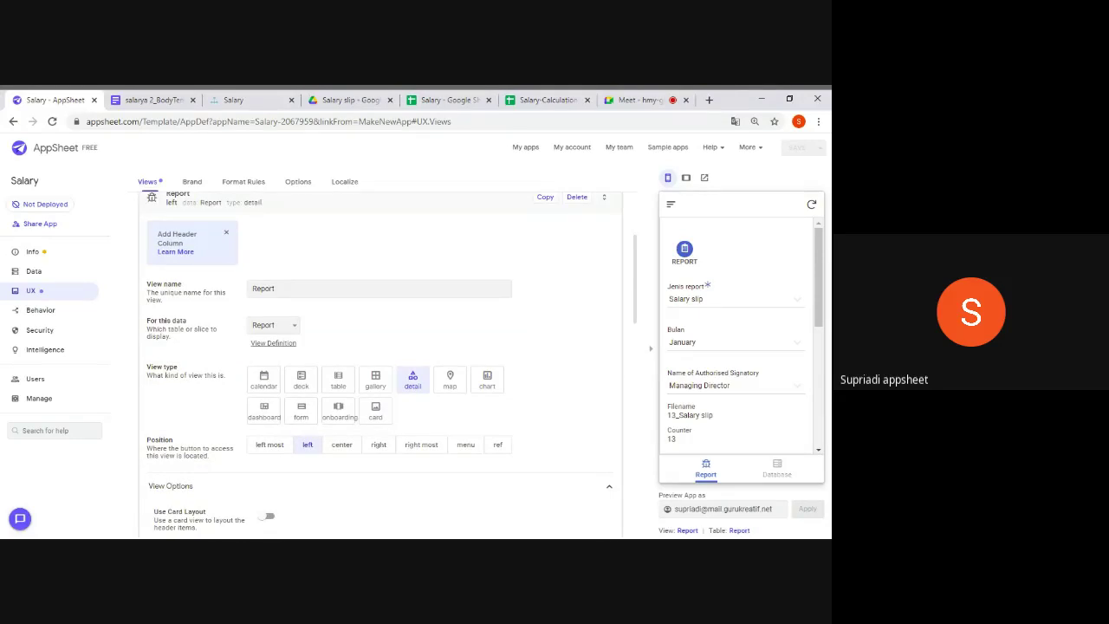
{"action": "scroll", "coordinate": [381, 364], "scroll_direction": "down", "scroll_amount": 2}
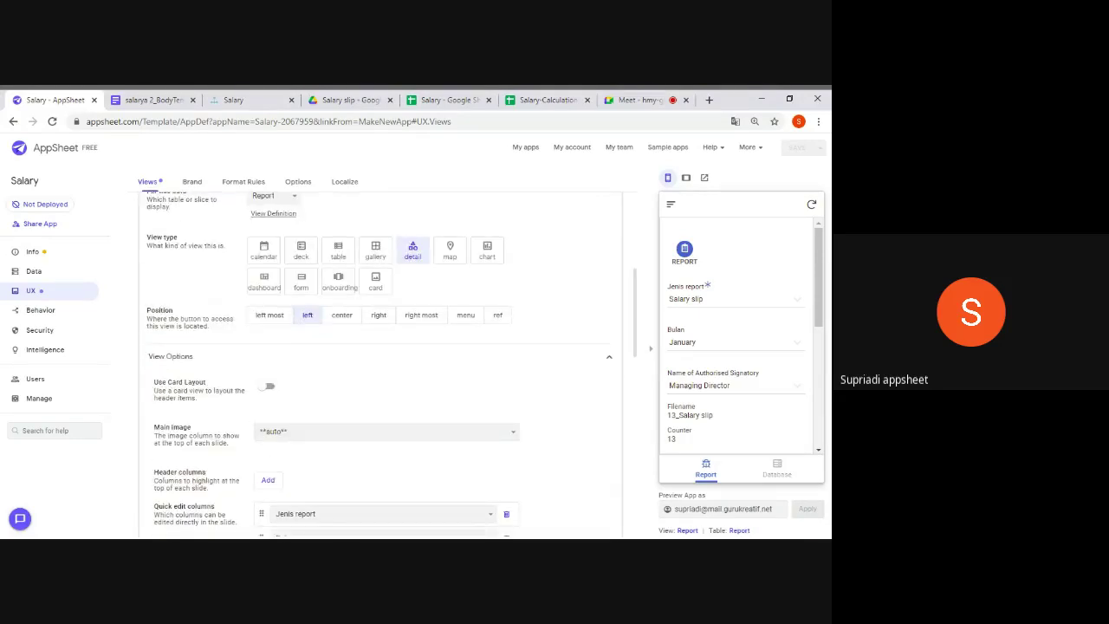
{"action": "scroll", "coordinate": [381, 364], "scroll_direction": "down", "scroll_amount": 1}
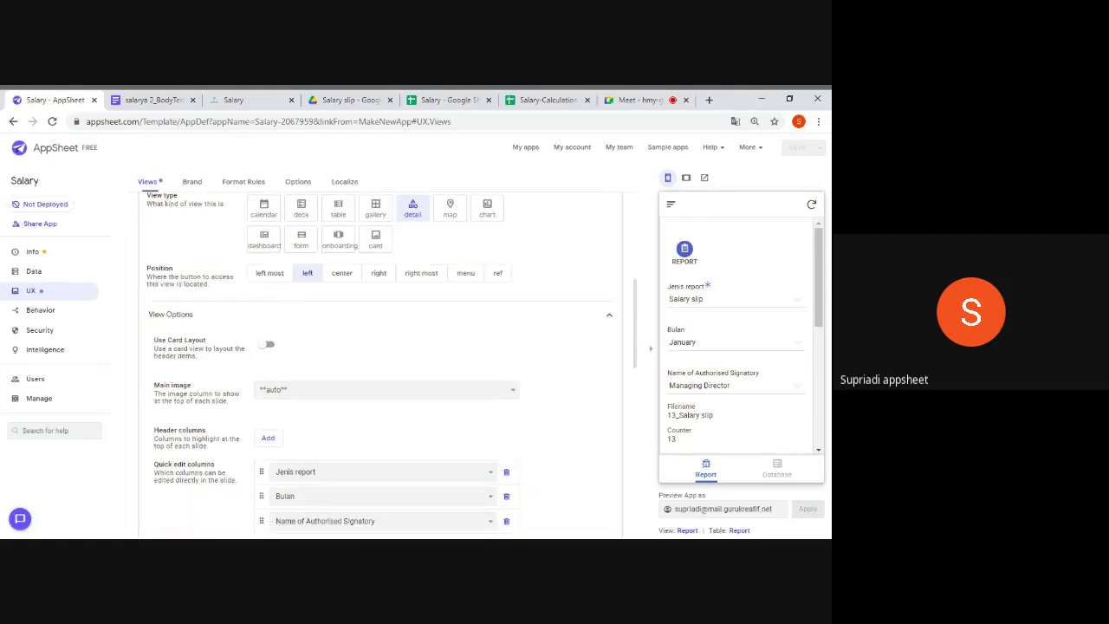
{"action": "scroll", "coordinate": [381, 364], "scroll_direction": "down", "scroll_amount": 1}
{"action": "scroll", "coordinate": [381, 363], "scroll_direction": "down", "scroll_amount": 1}
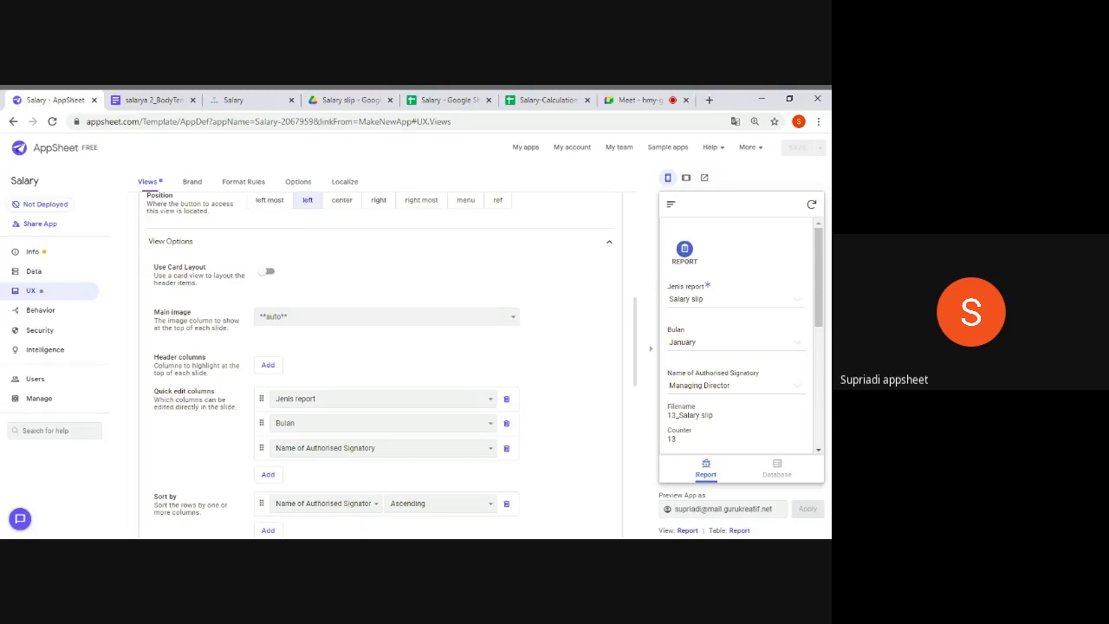
{"action": "scroll", "coordinate": [381, 364], "scroll_direction": "down", "scroll_amount": 1}
{"action": "scroll", "coordinate": [382, 364], "scroll_direction": "down", "scroll_amount": 1}
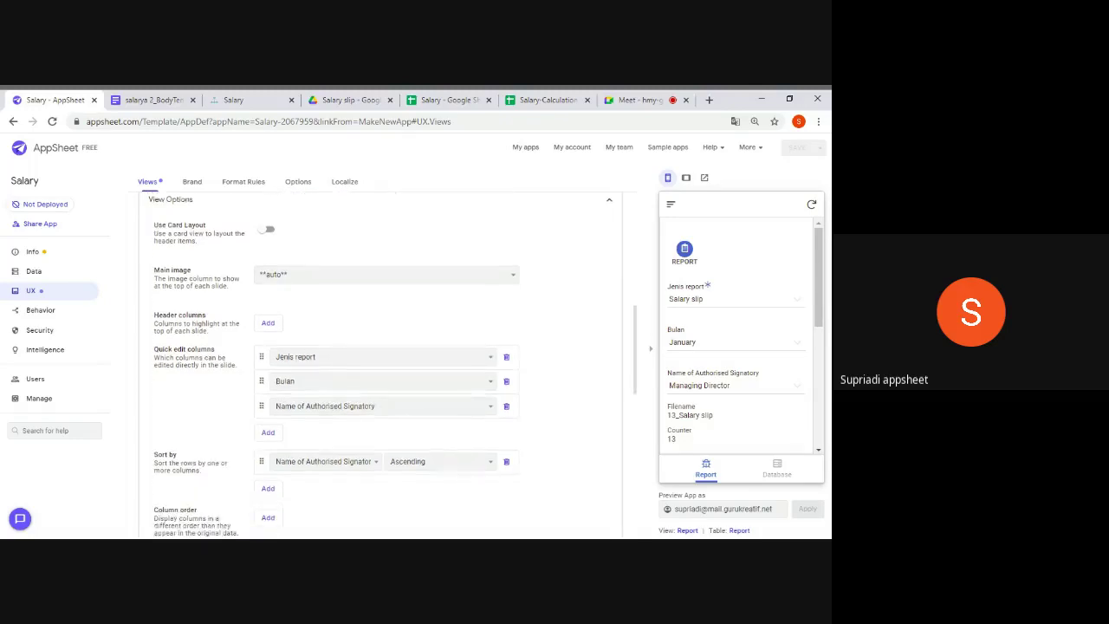
{"action": "scroll", "coordinate": [381, 364], "scroll_direction": "up", "scroll_amount": 3}
{"action": "scroll", "coordinate": [381, 364], "scroll_direction": "up", "scroll_amount": 8}
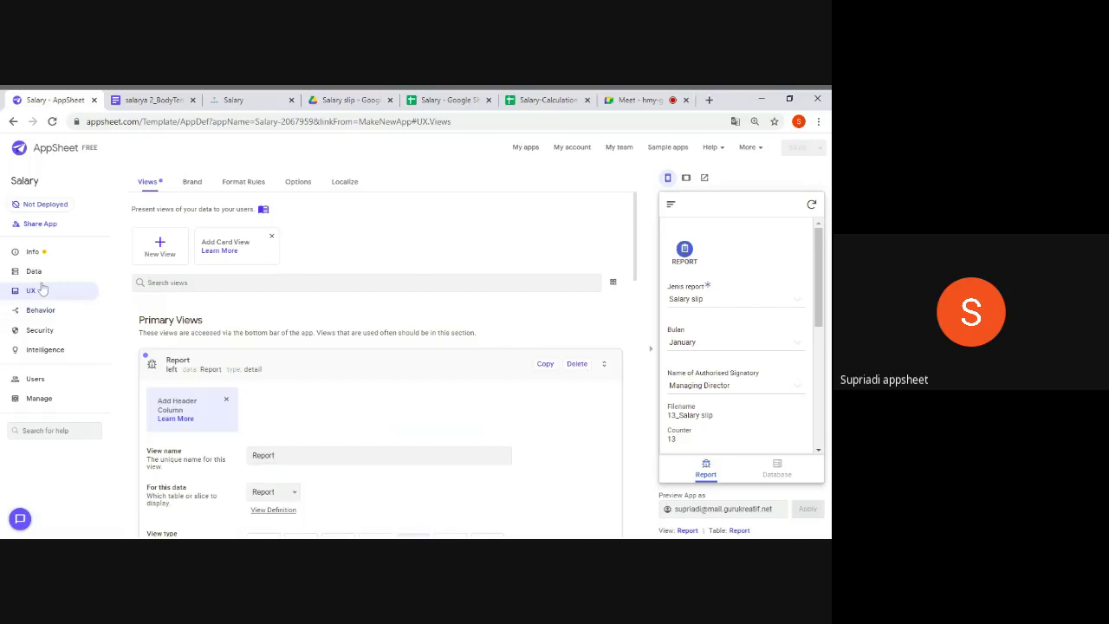
{"action": "scroll", "coordinate": [512, 414], "scroll_direction": "down", "scroll_amount": 1}
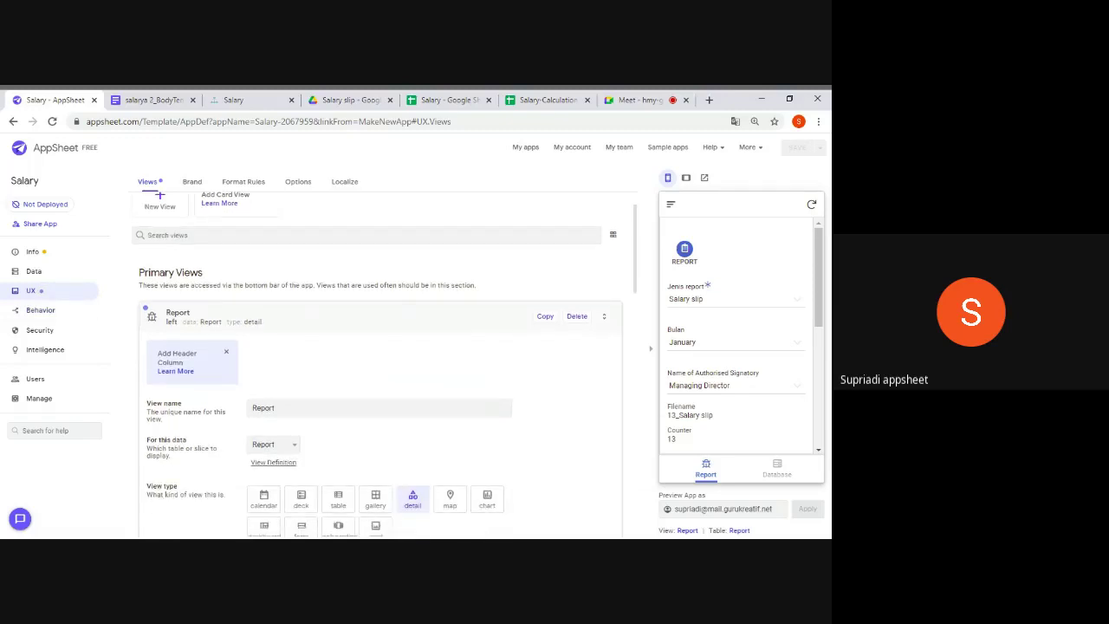
{"action": "scroll", "coordinate": [512, 413], "scroll_direction": "down", "scroll_amount": 1}
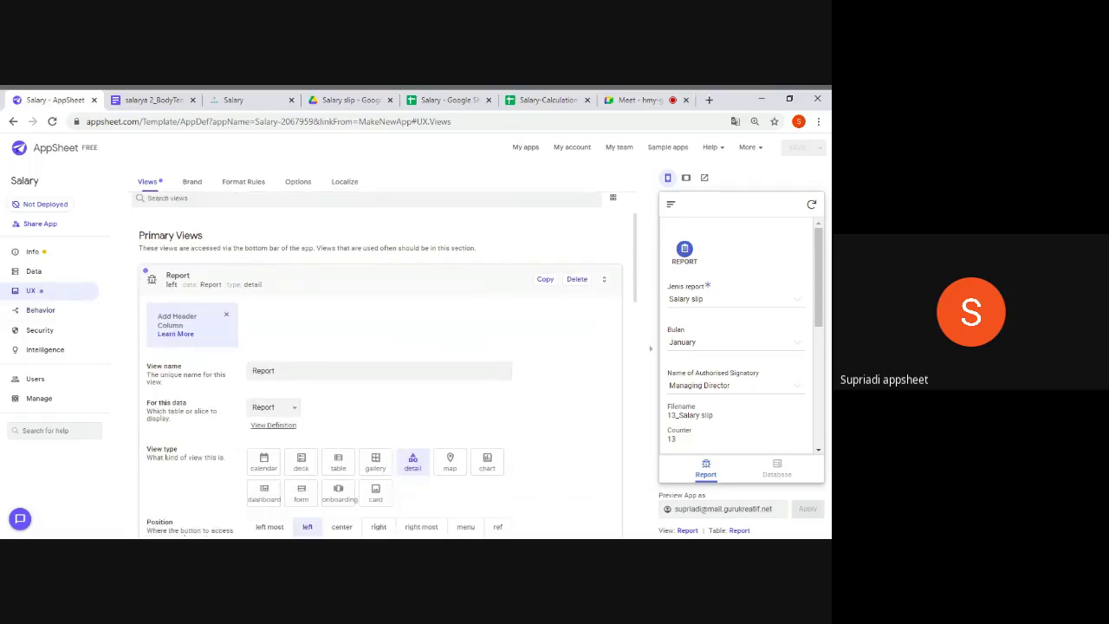
Set Jenis report to Consolidation in the app preview
{"action": "left_click", "coordinate": [780, 300]}
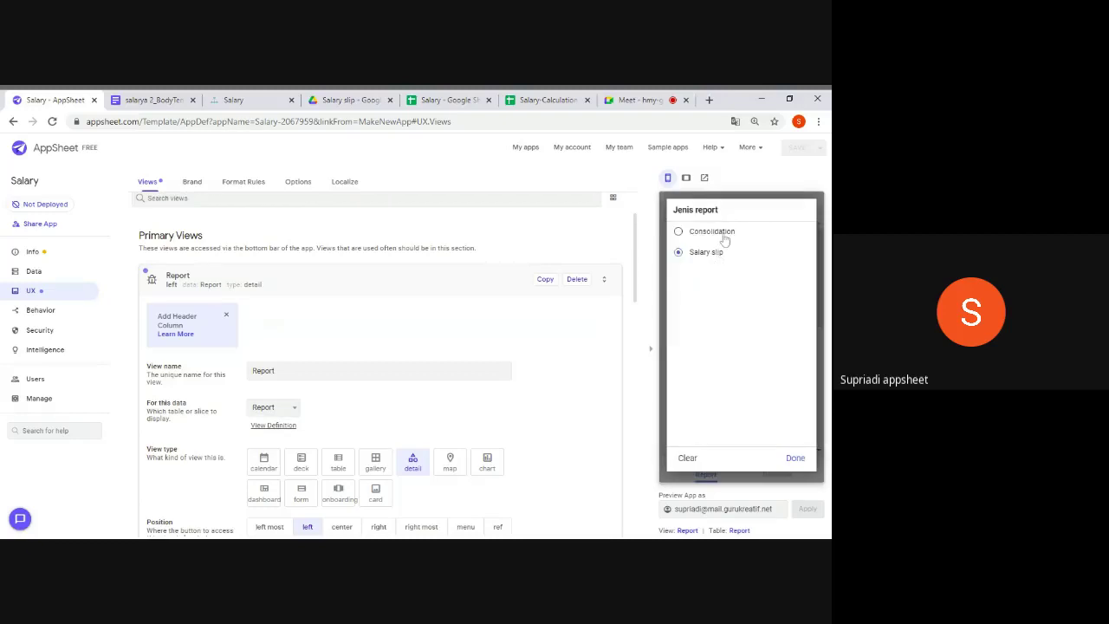
{"action": "left_click", "coordinate": [723, 236]}
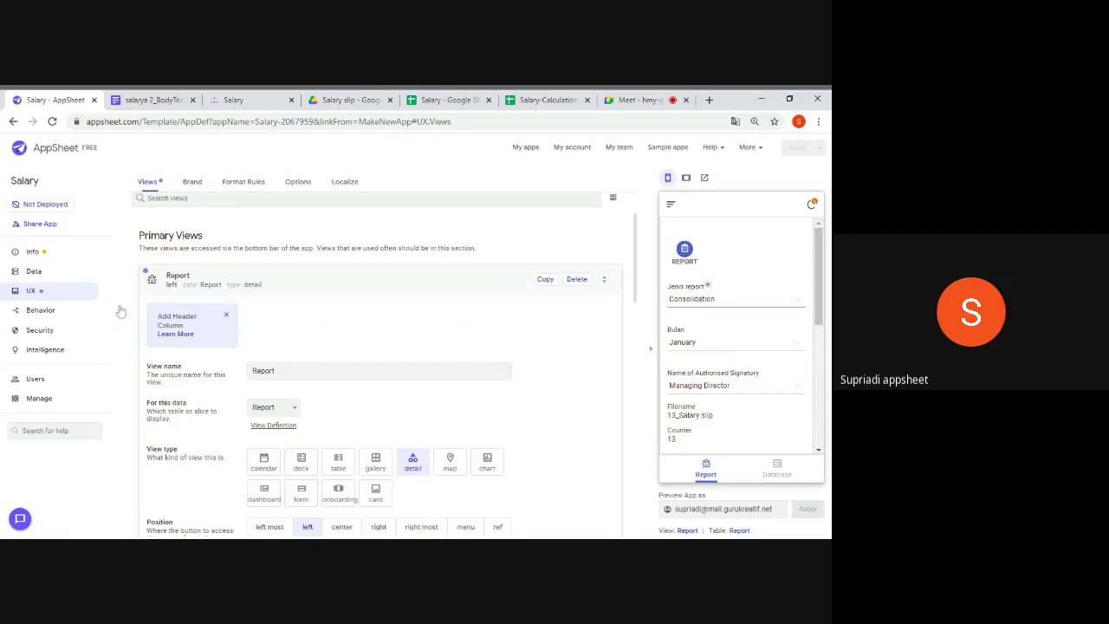
Open the expression that sets the Filename column in the Report action and enlarge it for reading
{"action": "left_click", "coordinate": [40, 310]}
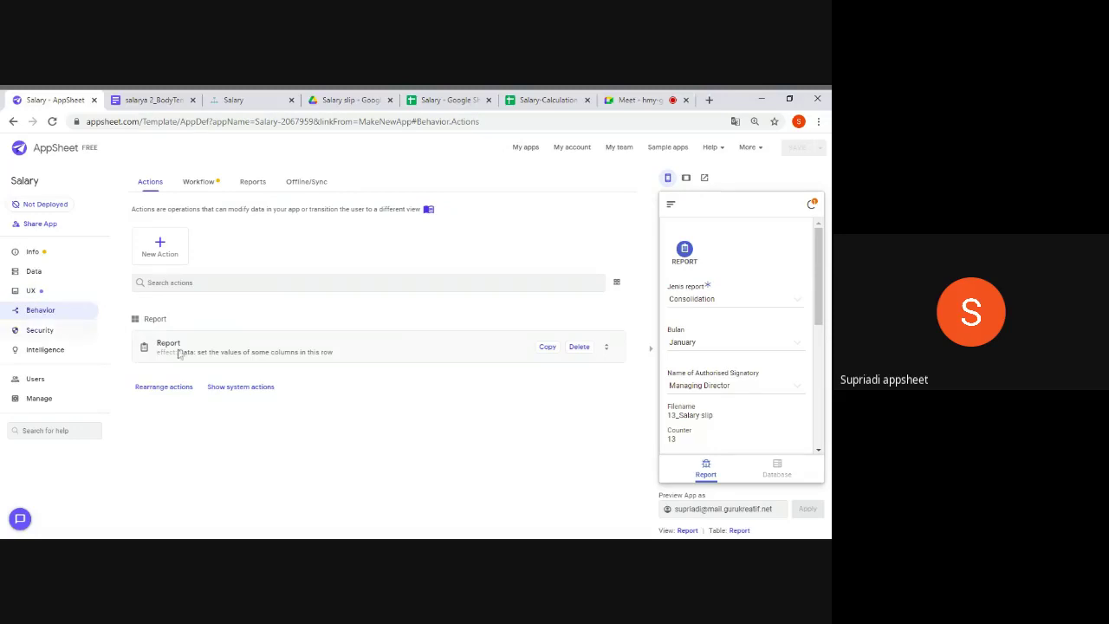
{"action": "left_click", "coordinate": [215, 348]}
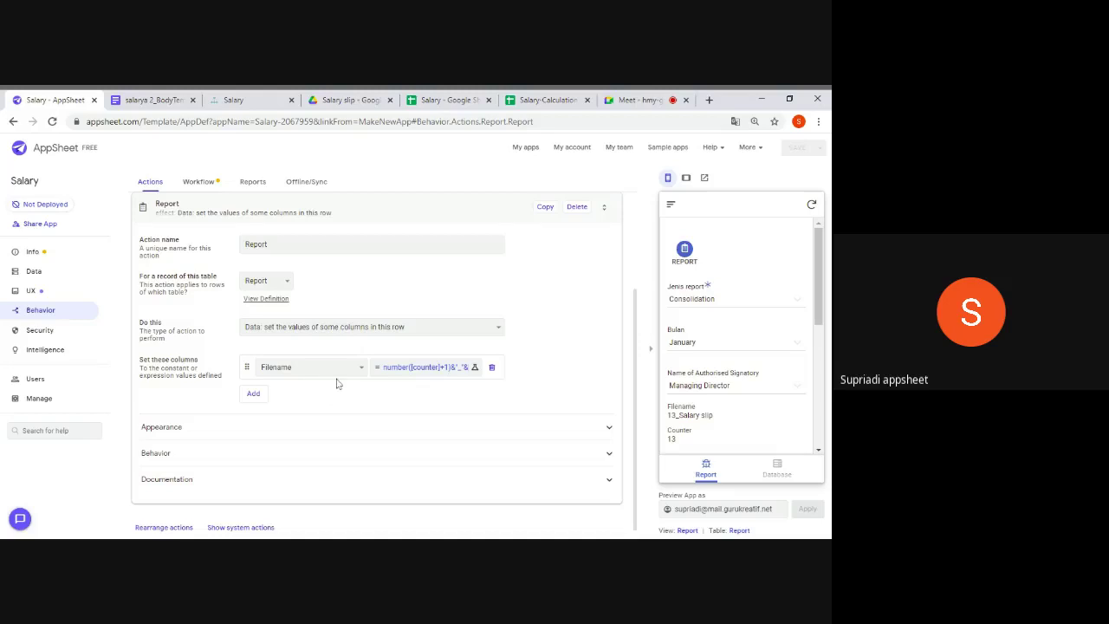
{"action": "left_click", "coordinate": [407, 369]}
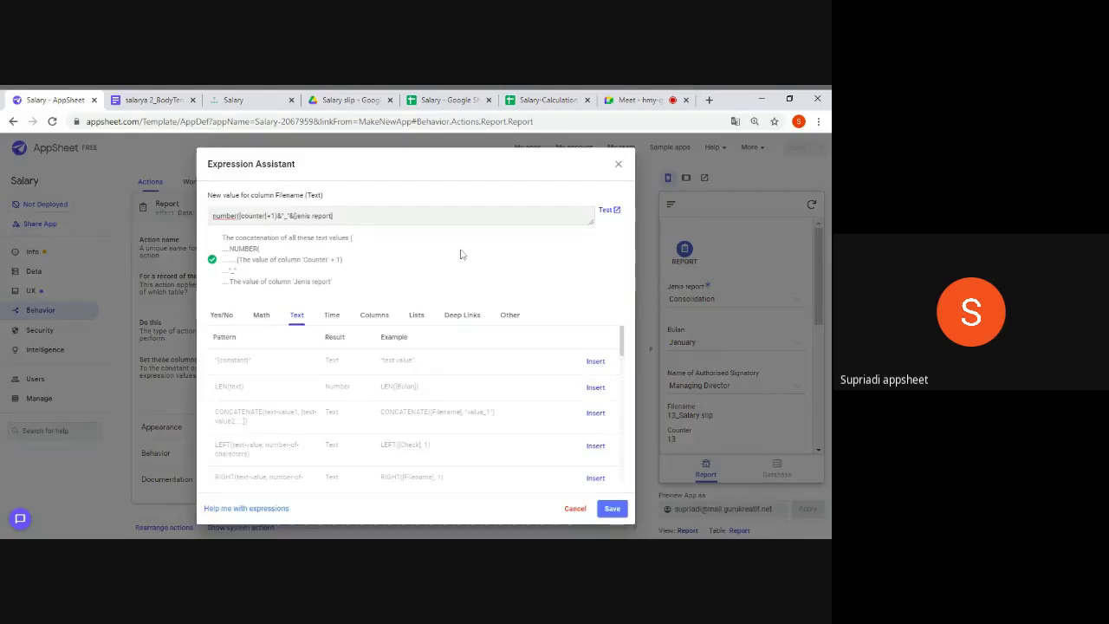
{"action": "key", "text": "ctrl+plus"}
{"action": "key", "text": "ctrl+plus"}
{"action": "key", "text": "ctrl+plus"}
{"action": "key", "text": "ctrl+plus"}
{"action": "key", "text": "ctrl+plus"}
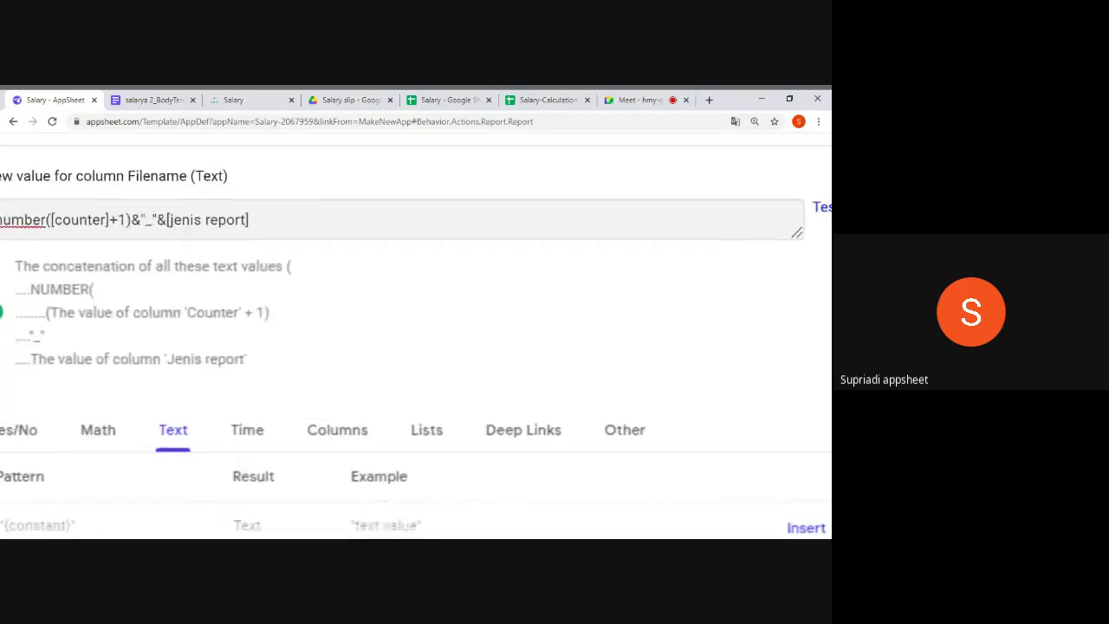
Finish reading the Filename column's expression and save it in the Report action
{"action": "key", "text": "ctrl+minus"}
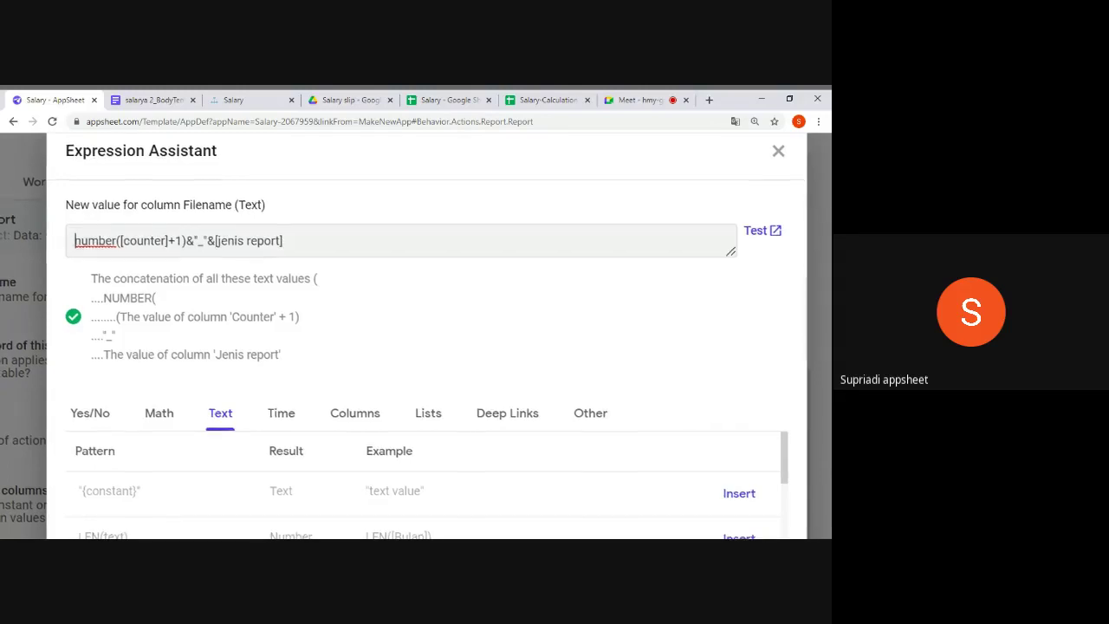
{"action": "key", "text": "ctrl+minus"}
{"action": "key", "text": "ctrl+minus"}
{"action": "key", "text": "ctrl+minus"}
{"action": "key", "text": "ctrl+minus"}
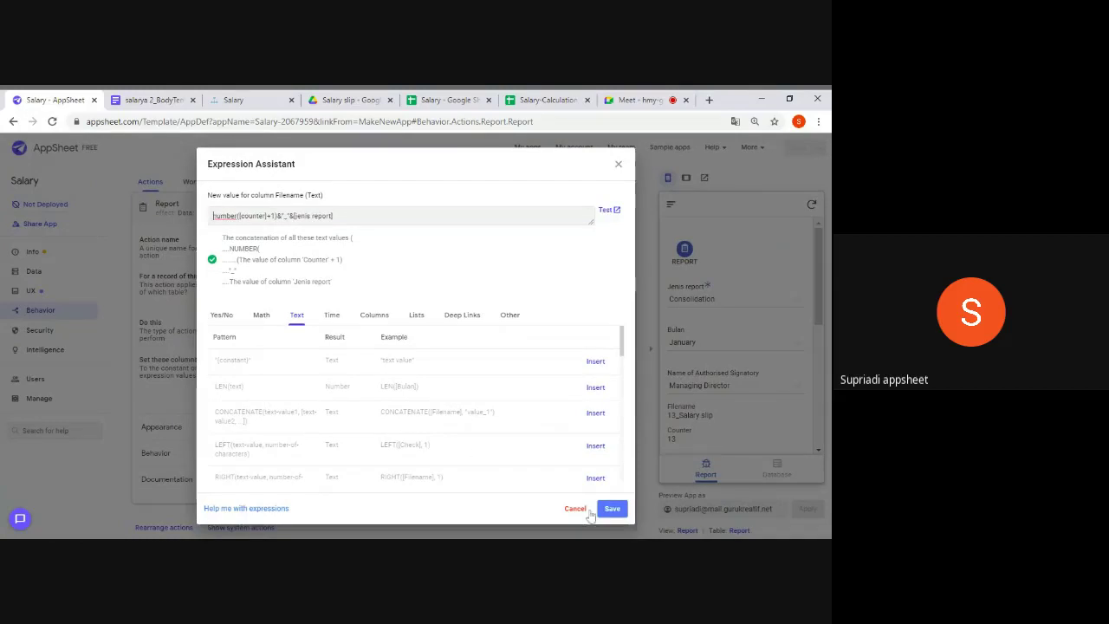
{"action": "left_click", "coordinate": [611, 511]}
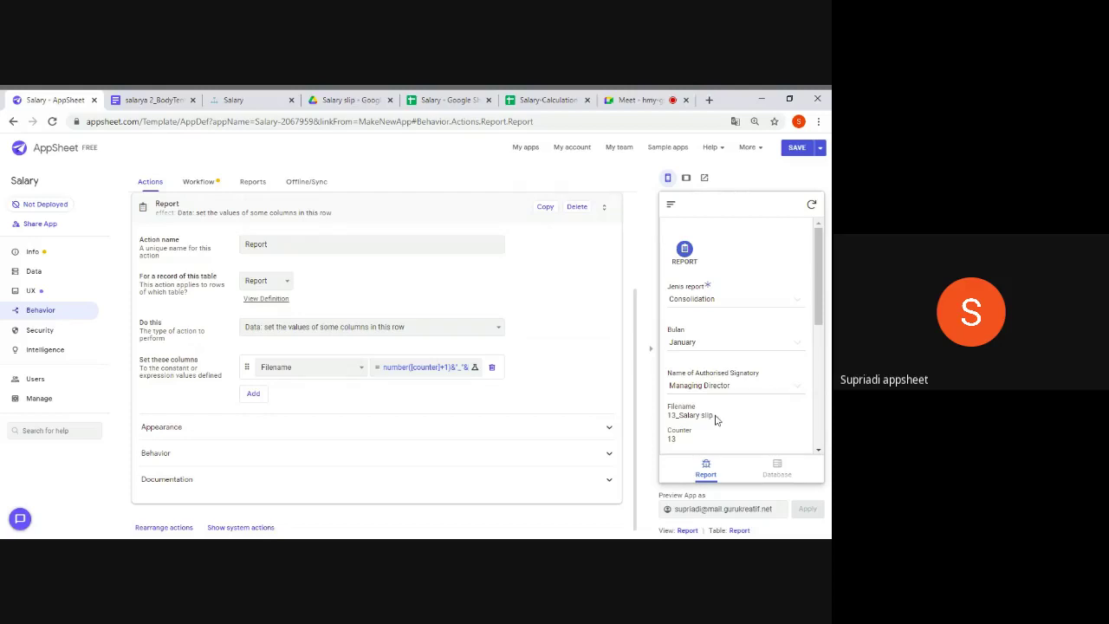
Run the Report action in the app preview with Consolidation, set Jenis report to Salary slip, and run it again
{"action": "left_click", "coordinate": [685, 249]}
{"action": "left_click", "coordinate": [719, 306]}
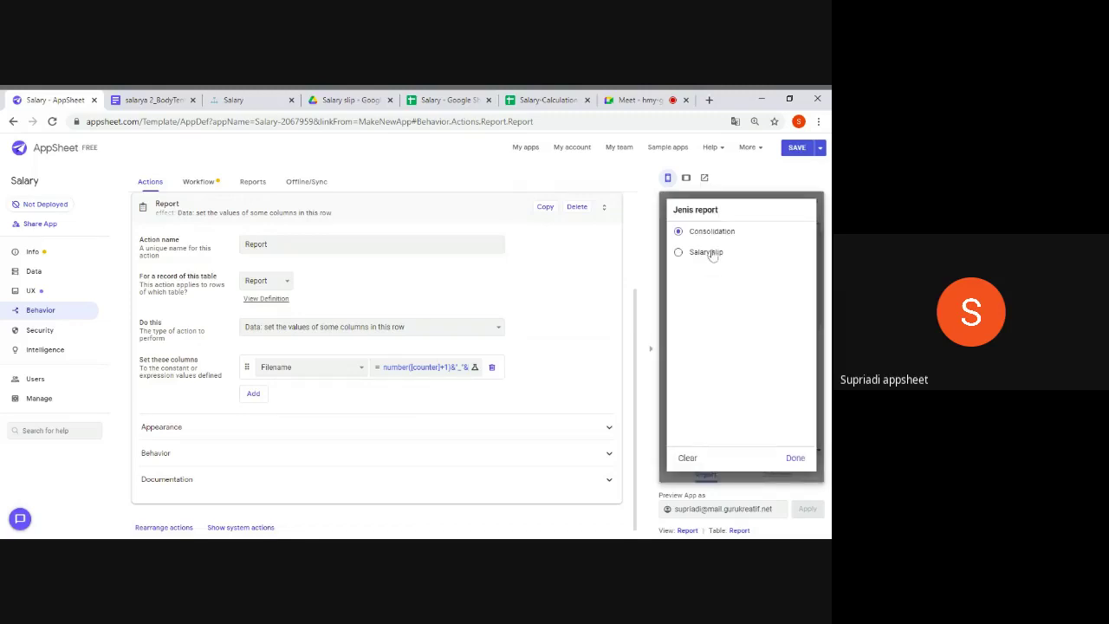
{"action": "left_click", "coordinate": [709, 253]}
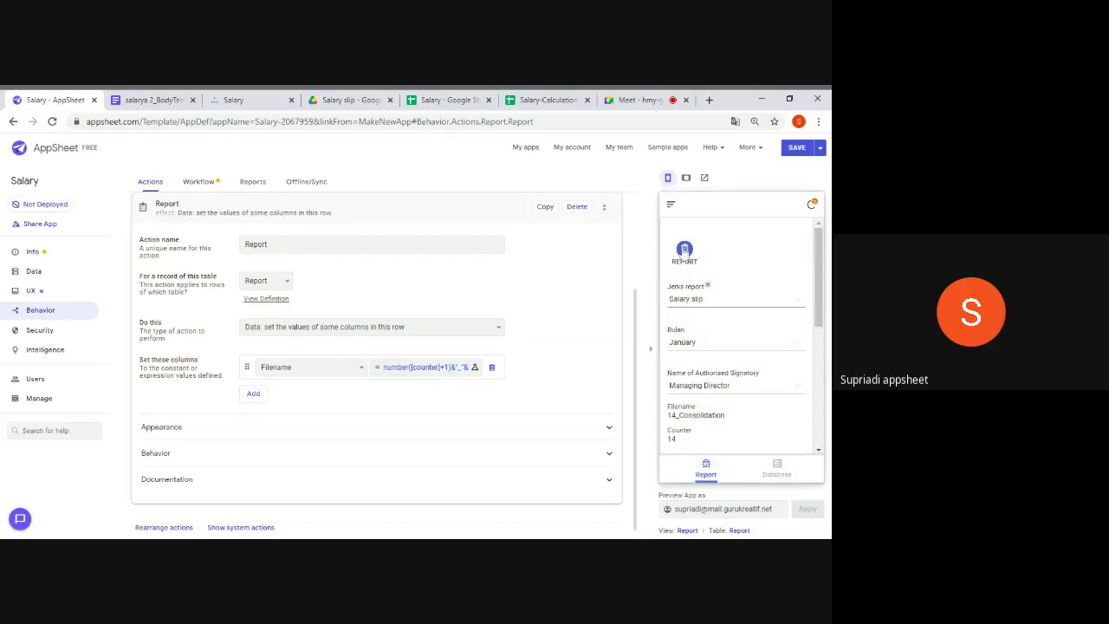
{"action": "left_click", "coordinate": [684, 249]}
Examine the salary workflow rule's trigger settings and the salarya 2 body template document
{"action": "left_click", "coordinate": [206, 182]}
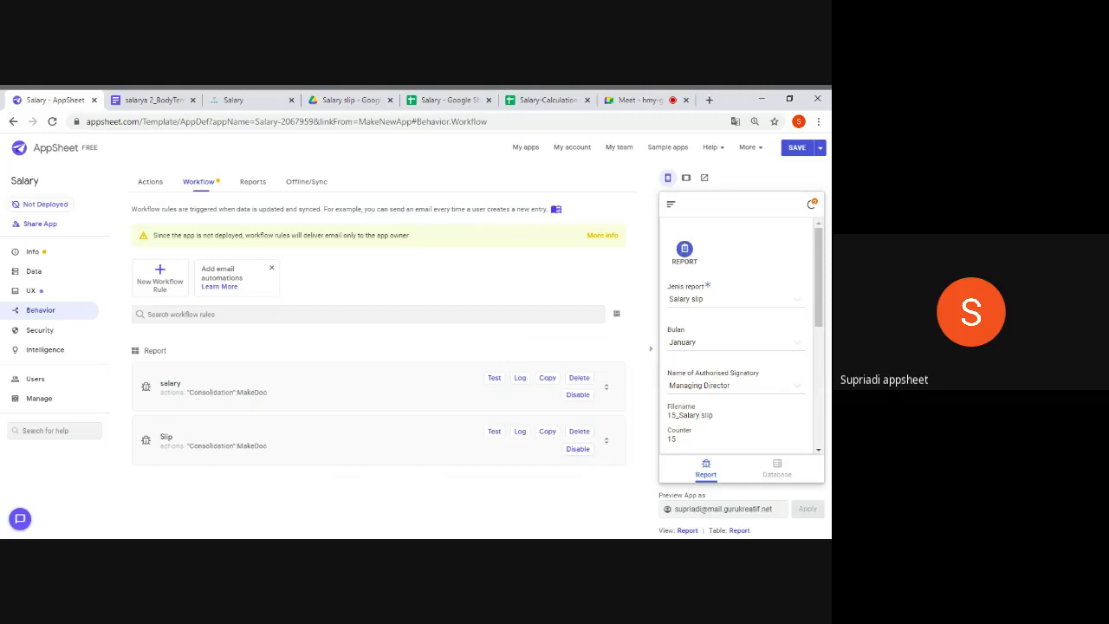
{"action": "left_click", "coordinate": [226, 392]}
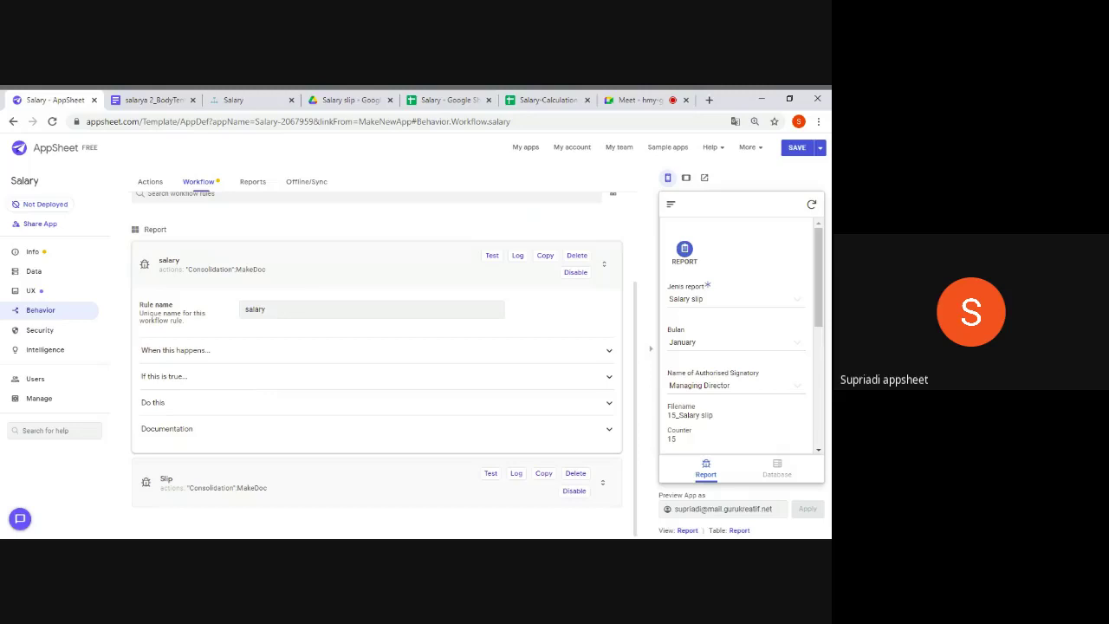
{"action": "left_click", "coordinate": [256, 355]}
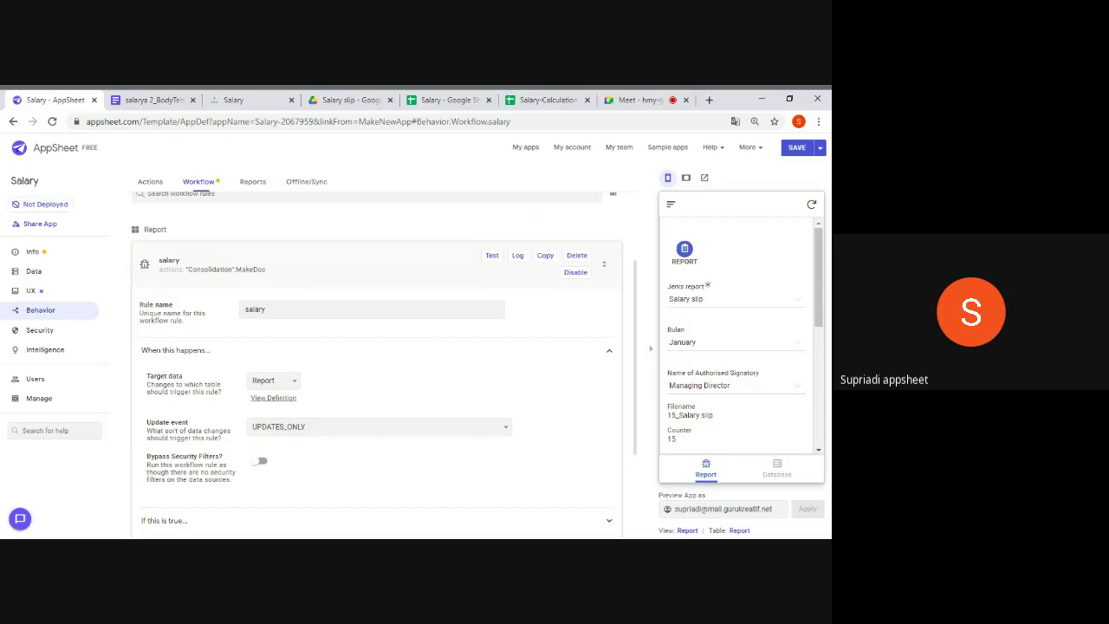
{"action": "left_click", "coordinate": [153, 100]}
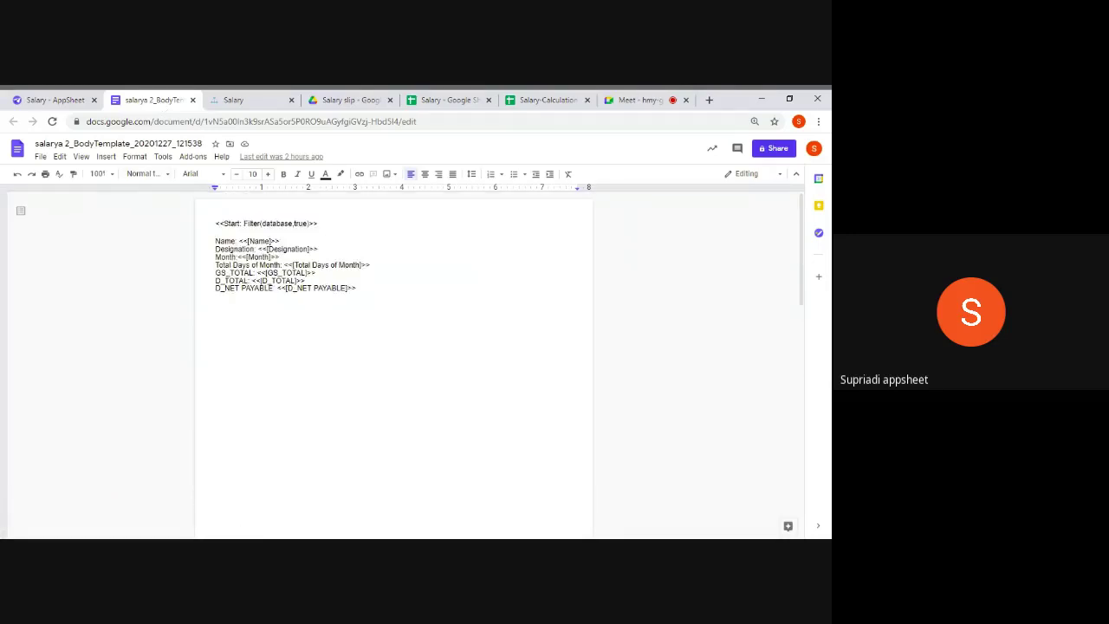
{"action": "left_click", "coordinate": [60, 101]}
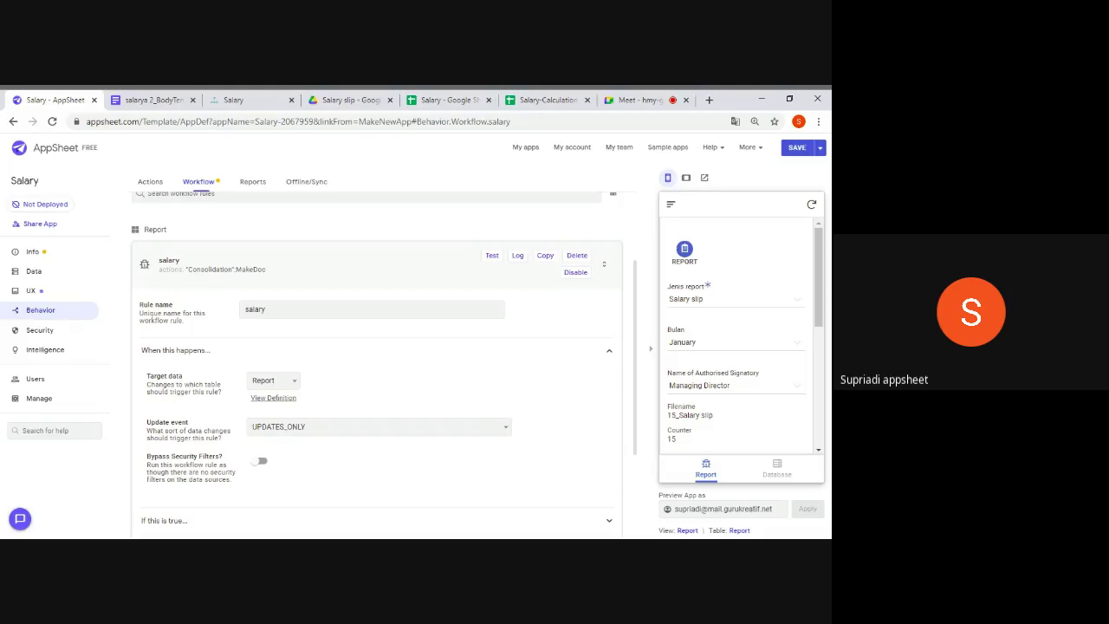
{"action": "scroll", "coordinate": [377, 362], "scroll_direction": "down", "scroll_amount": 1}
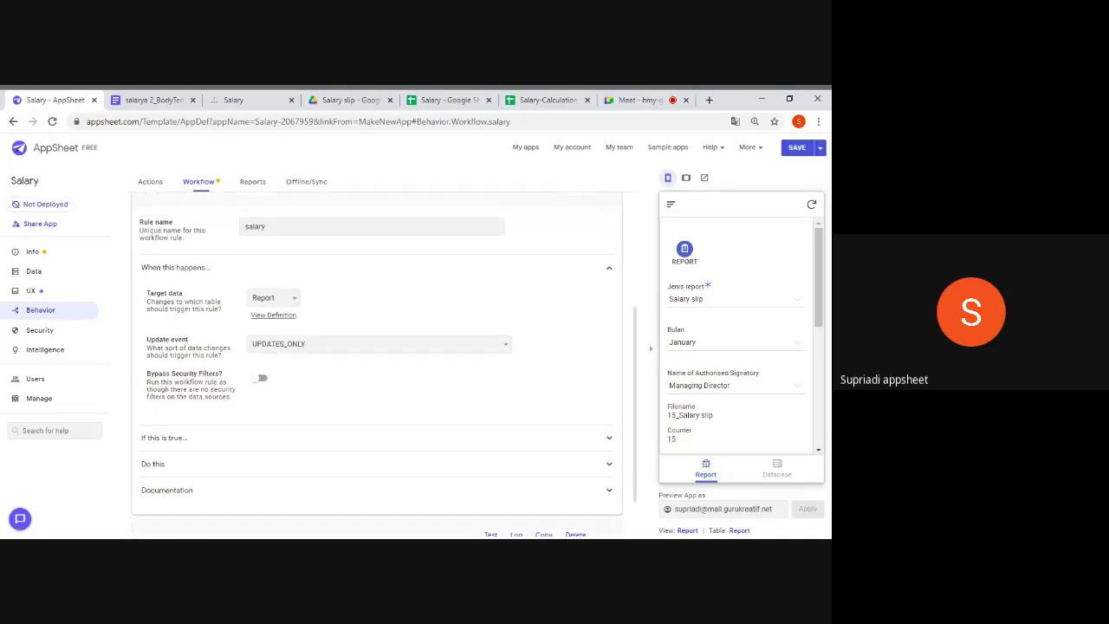
Open the salary rule's condition expression, enlarge it for reading, and close it without changes
{"action": "left_click", "coordinate": [250, 439]}
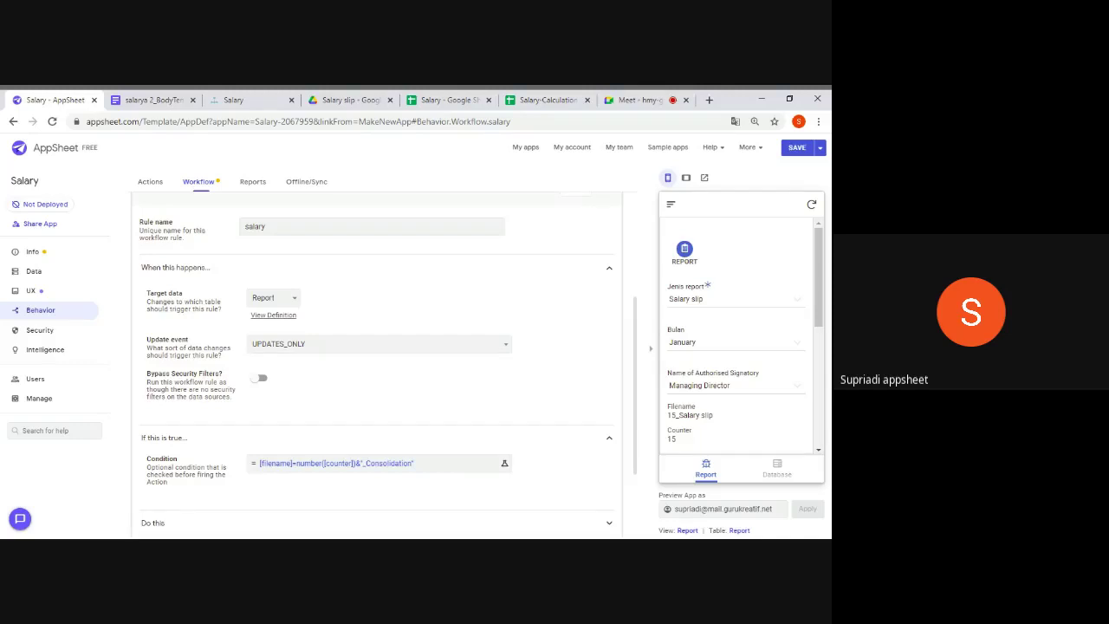
{"action": "left_click", "coordinate": [290, 466]}
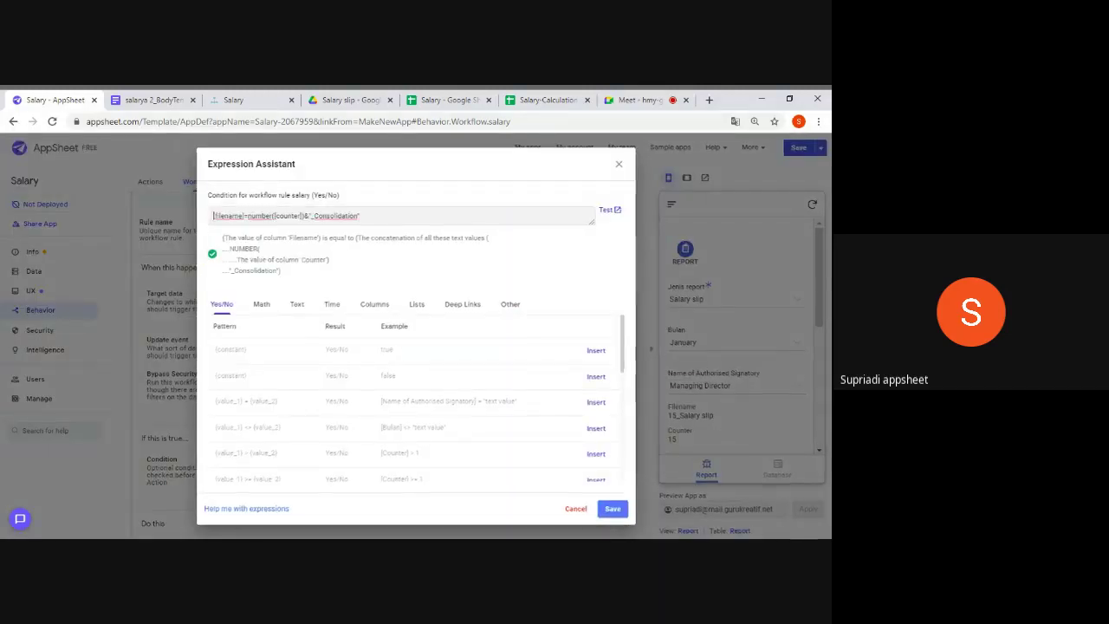
{"action": "scroll", "coordinate": [291, 468], "scroll_direction": "up", "scroll_amount": 3}
{"action": "scroll", "coordinate": [415, 336], "scroll_direction": "up", "scroll_amount": 2}
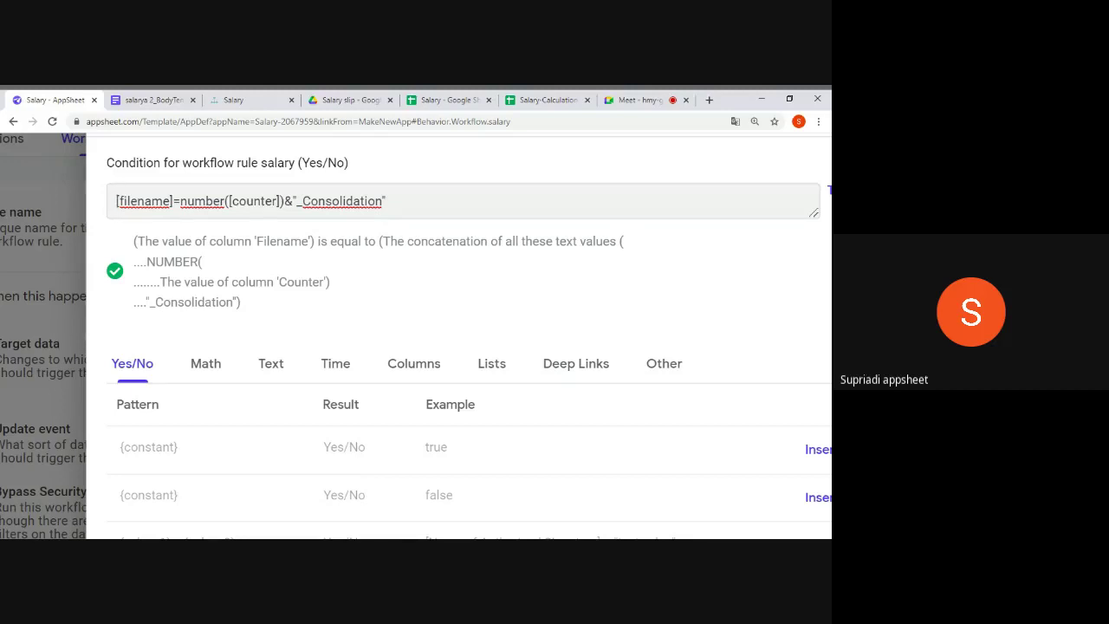
{"action": "scroll", "coordinate": [416, 338], "scroll_direction": "down", "scroll_amount": 3}
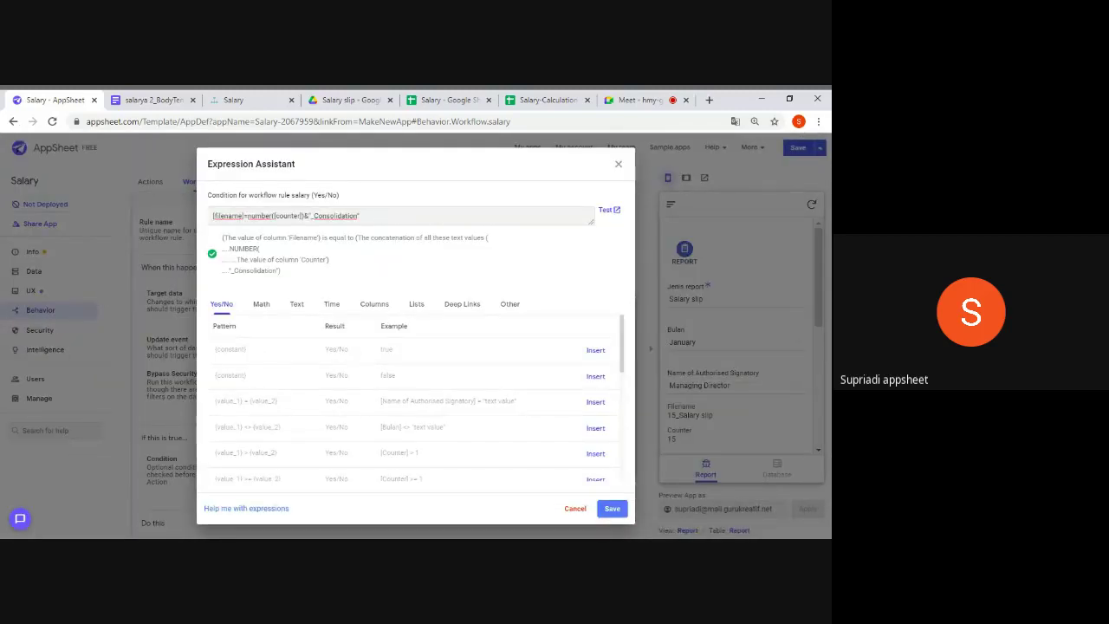
{"action": "key", "text": "Escape"}
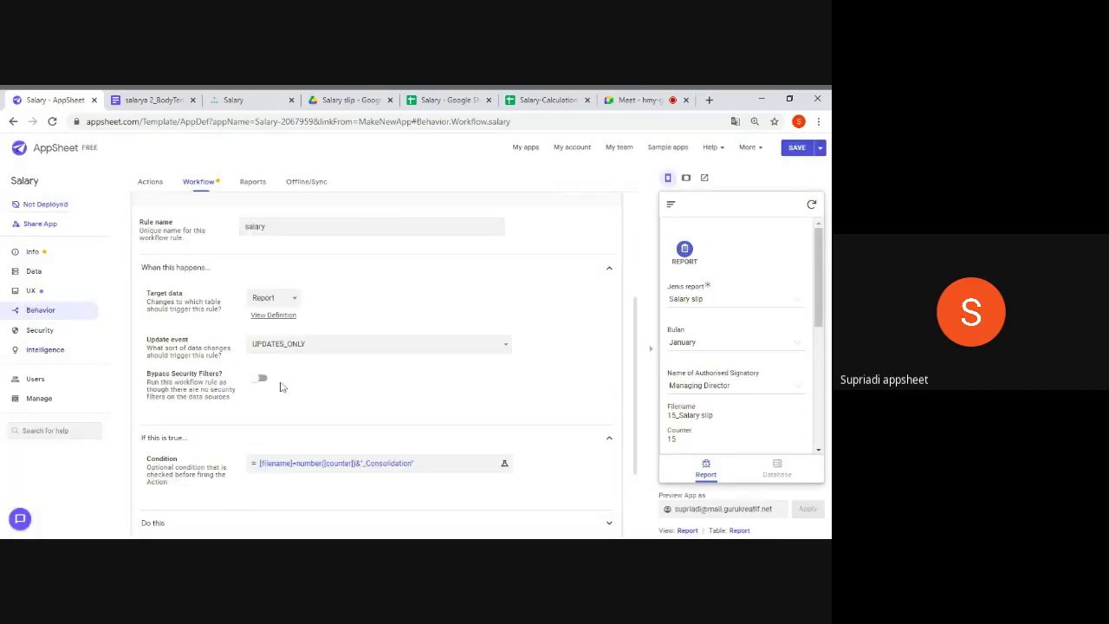
Examine the salary rule's Consolidation MakeDoc task, including its template, folder path and file name prefix, and save the app
{"action": "scroll", "coordinate": [281, 387], "scroll_direction": "down", "scroll_amount": 1}
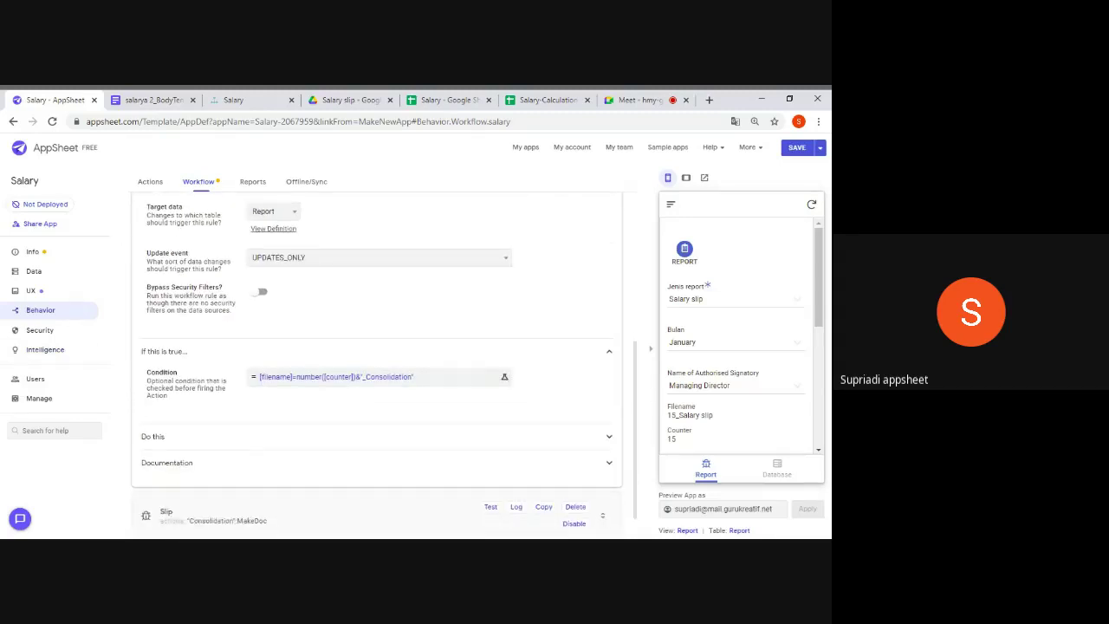
{"action": "scroll", "coordinate": [367, 398], "scroll_direction": "down", "scroll_amount": 1}
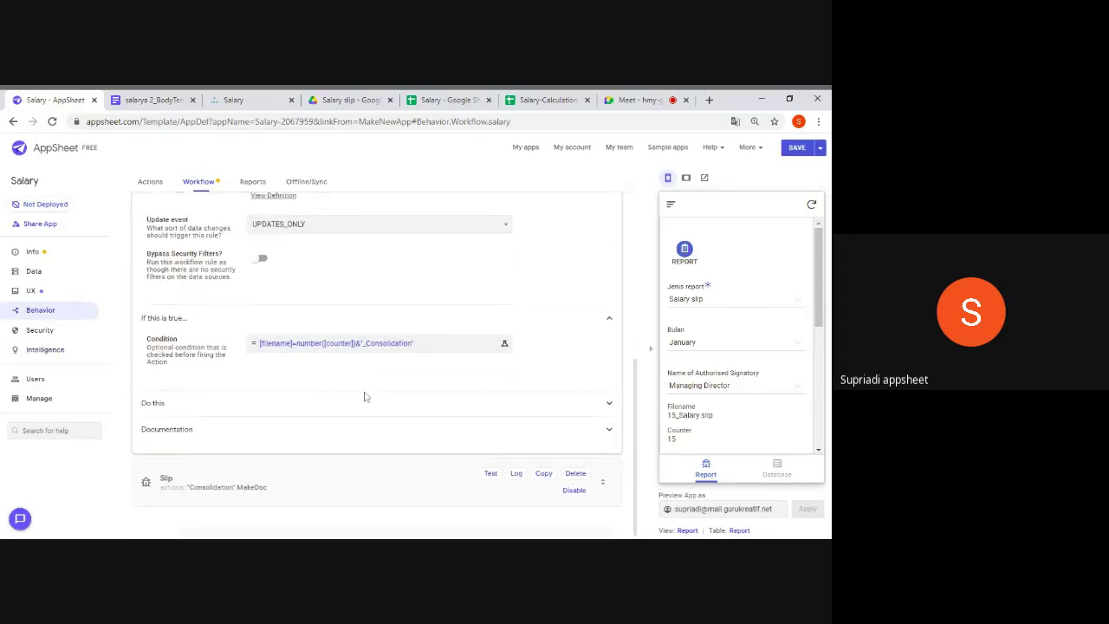
{"action": "left_click", "coordinate": [270, 407]}
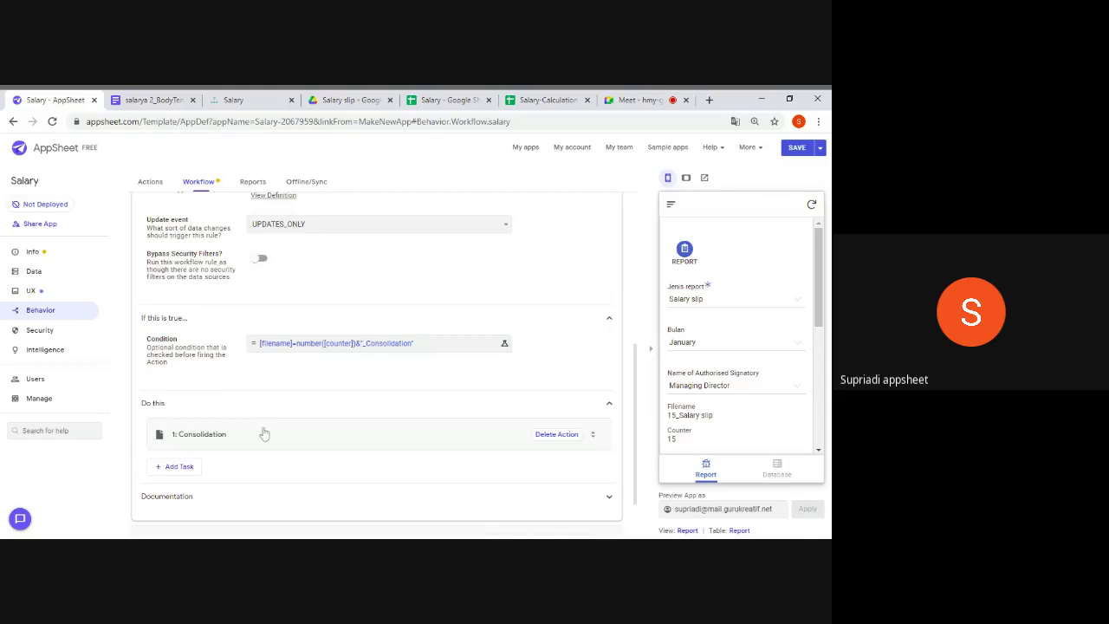
{"action": "left_click", "coordinate": [265, 430]}
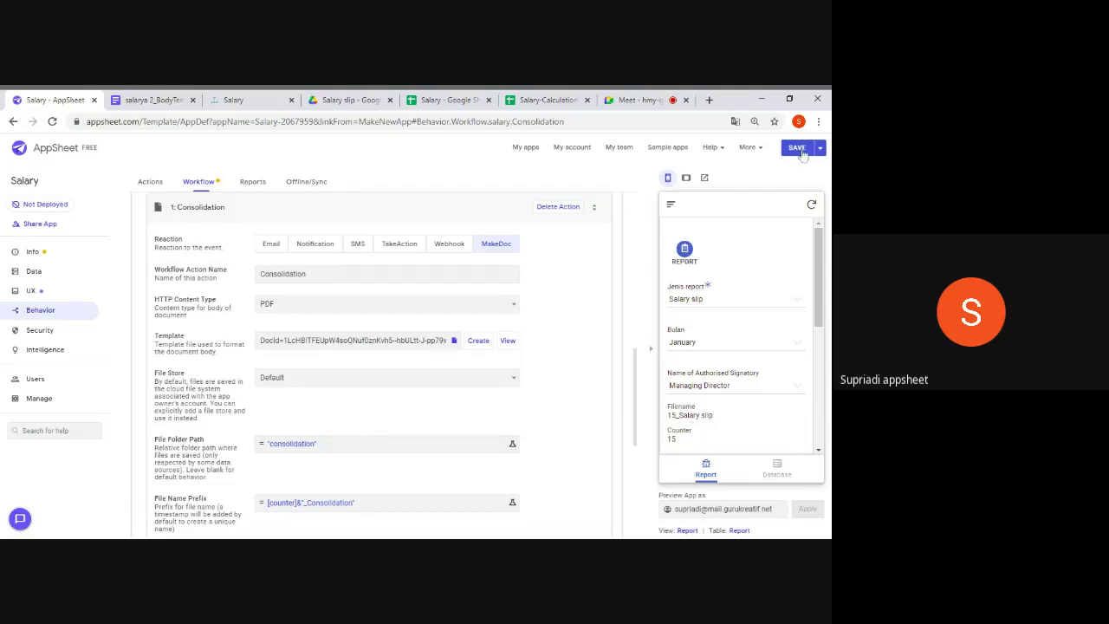
{"action": "left_click", "coordinate": [797, 148]}
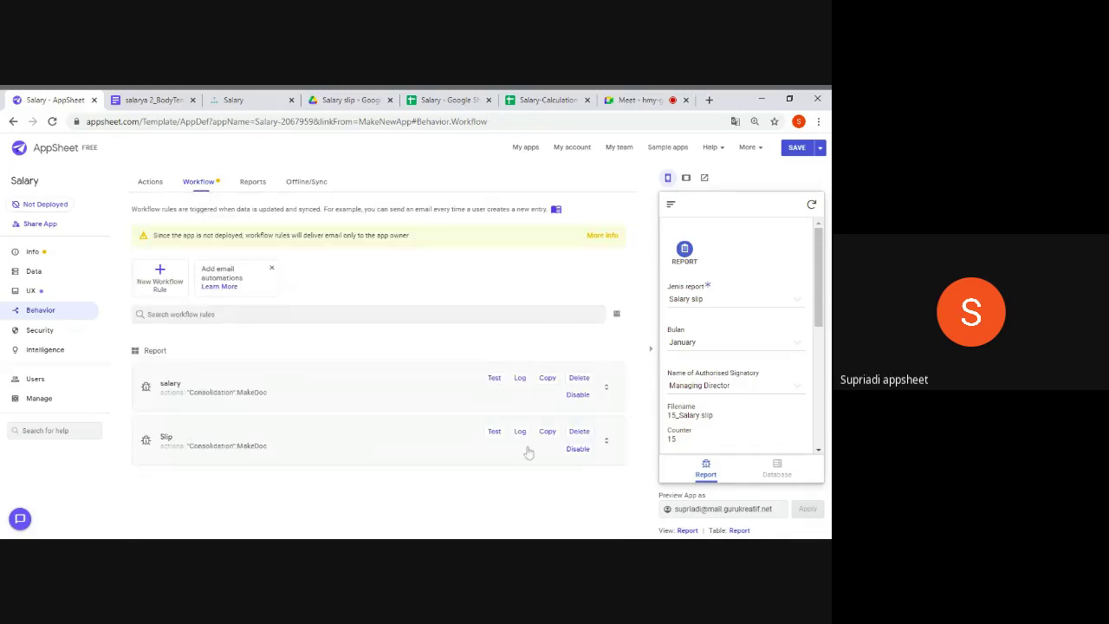
Duplicate the Slip workflow rule and open the copy's Consolidation MakeDoc task
{"action": "left_click", "coordinate": [547, 431]}
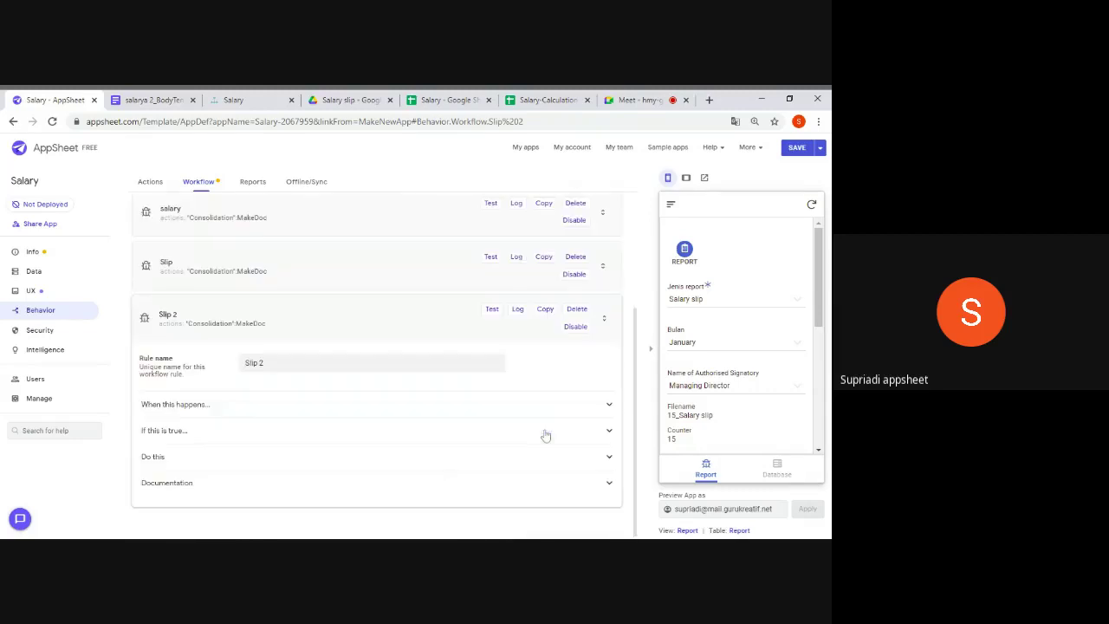
{"action": "left_click", "coordinate": [279, 456]}
{"action": "left_click", "coordinate": [274, 486]}
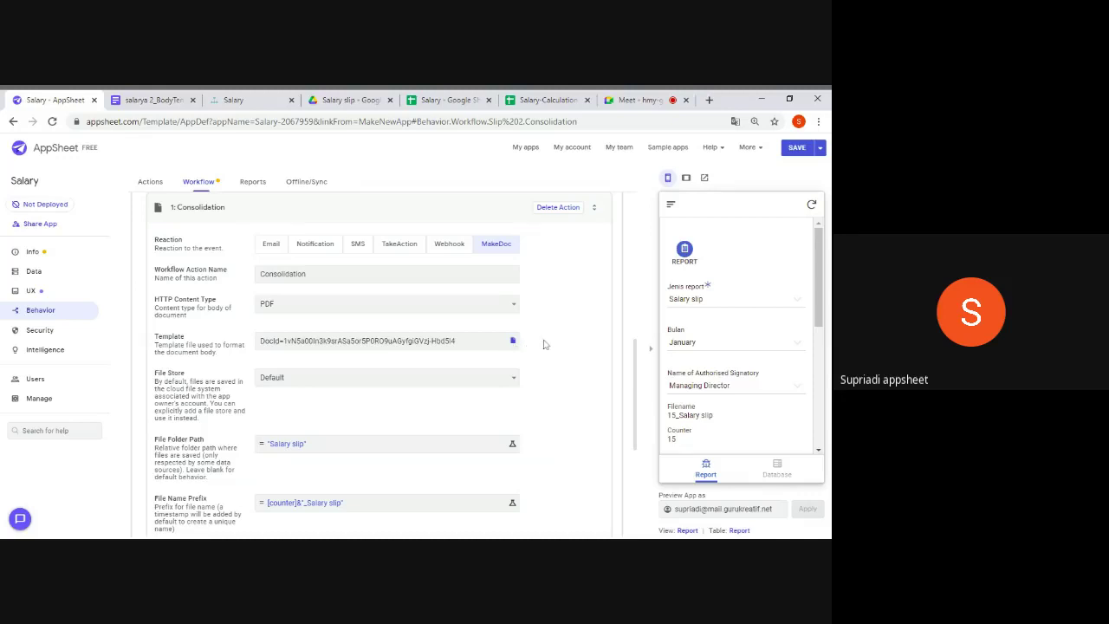
{"action": "scroll", "coordinate": [369, 364], "scroll_direction": "up", "scroll_amount": 1}
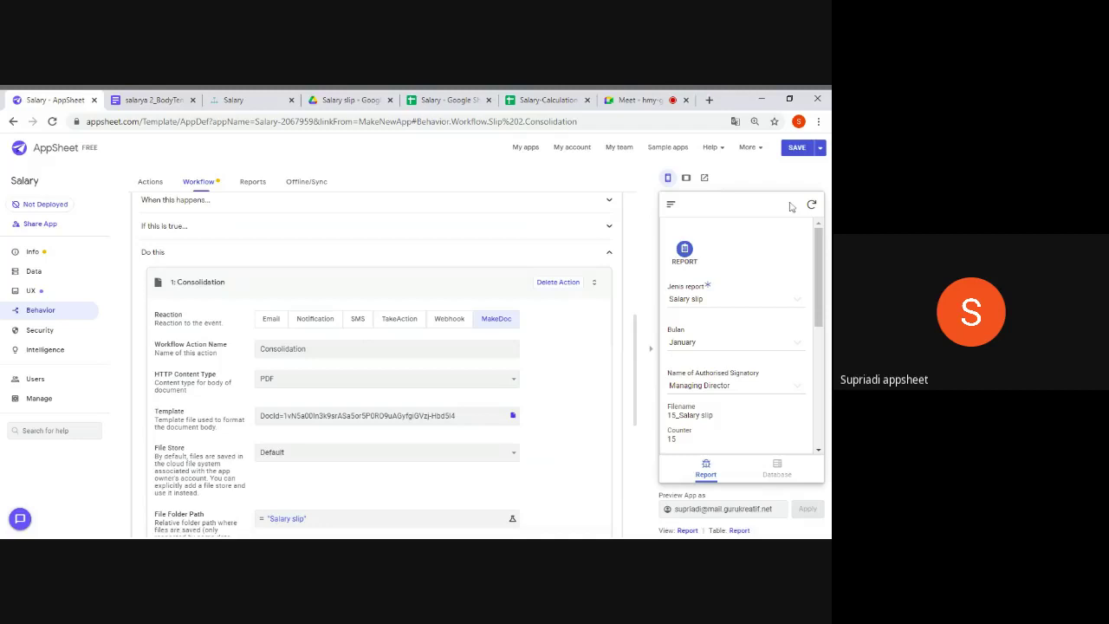
Create a new document template for the Slip 2 rule's Consolidation task and open it for viewing
{"action": "left_click", "coordinate": [818, 149]}
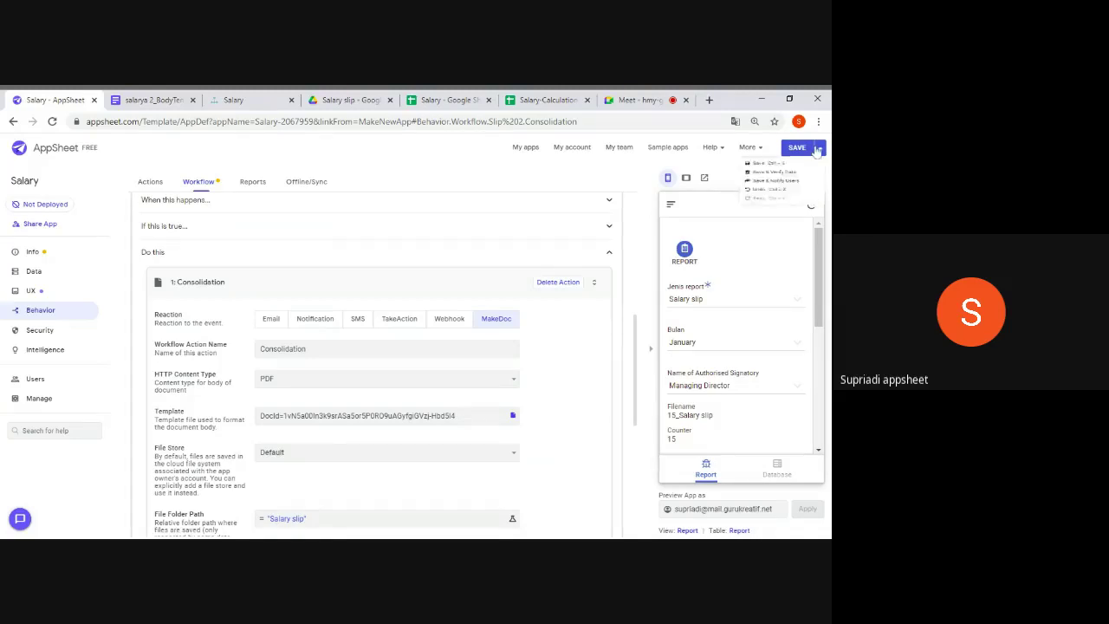
{"action": "left_click", "coordinate": [767, 184]}
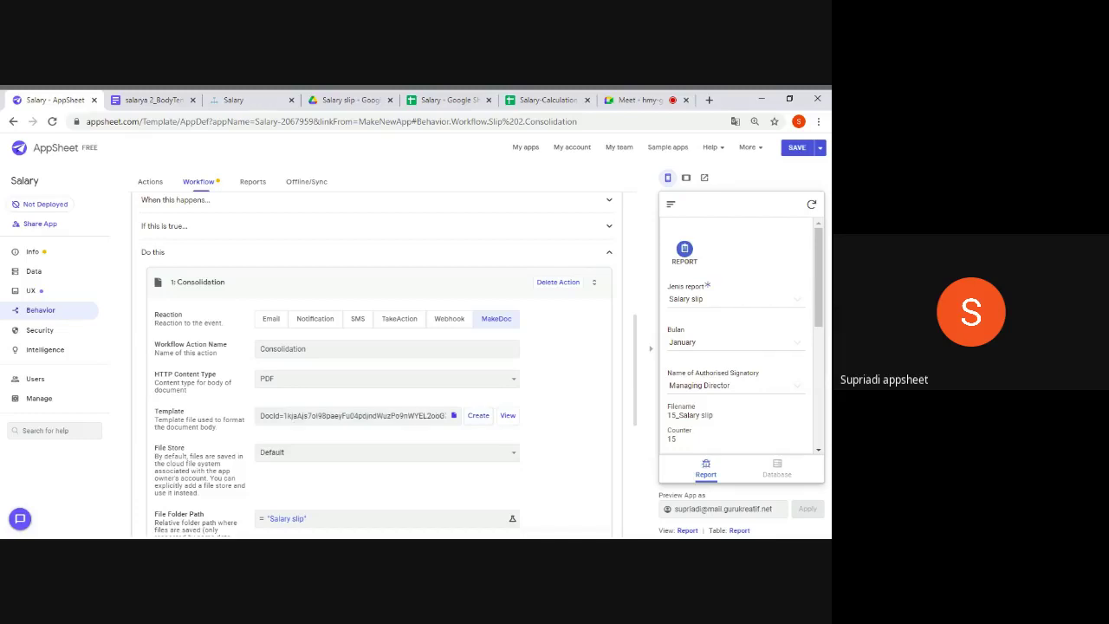
{"action": "left_click", "coordinate": [507, 417]}
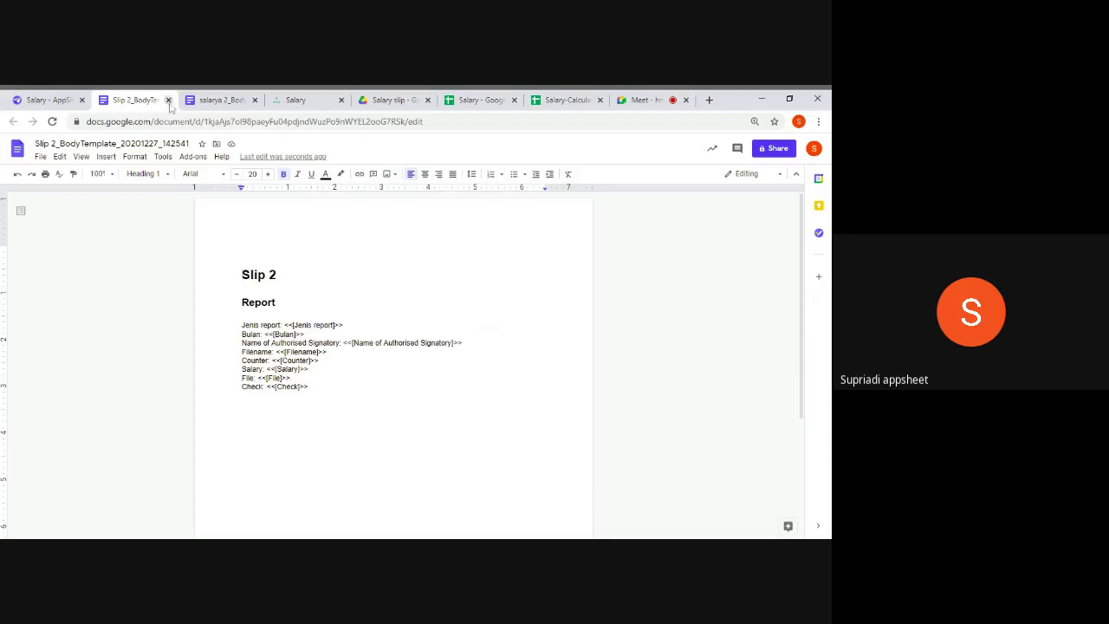
Return to the AppSheet workflow rules and expand the salary rule
{"action": "left_click", "coordinate": [50, 104]}
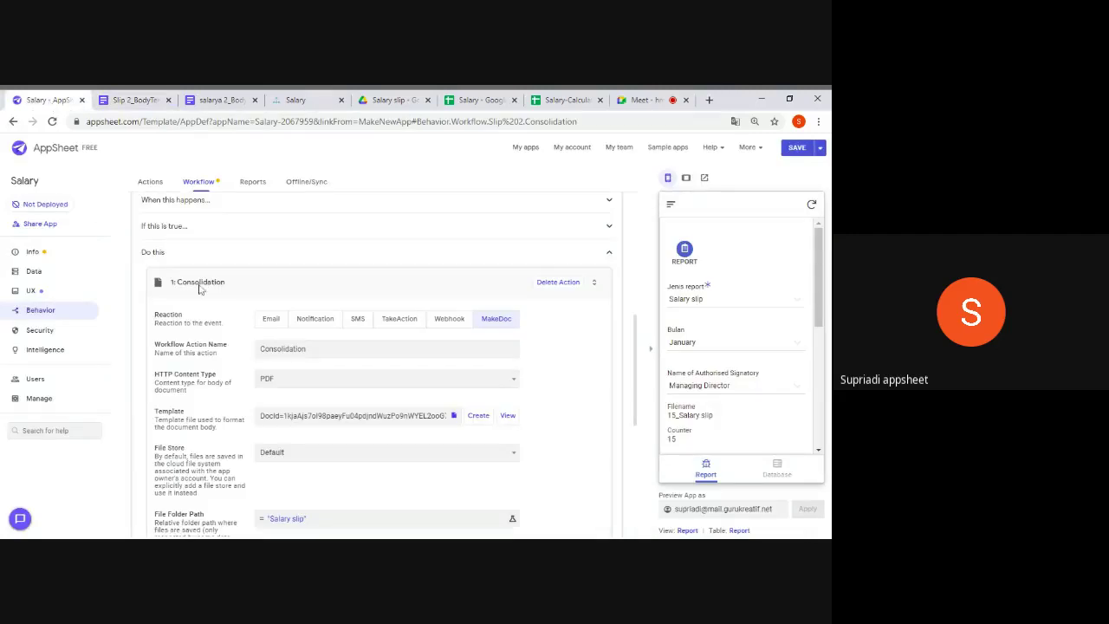
{"action": "scroll", "coordinate": [199, 289], "scroll_direction": "up", "scroll_amount": 3}
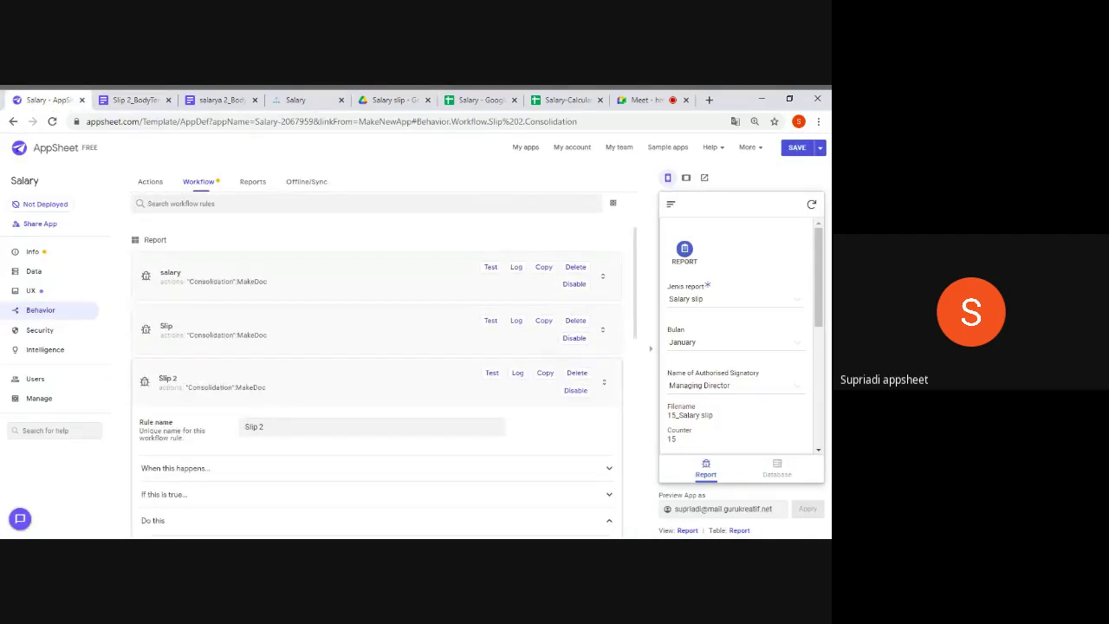
{"action": "left_click", "coordinate": [289, 284]}
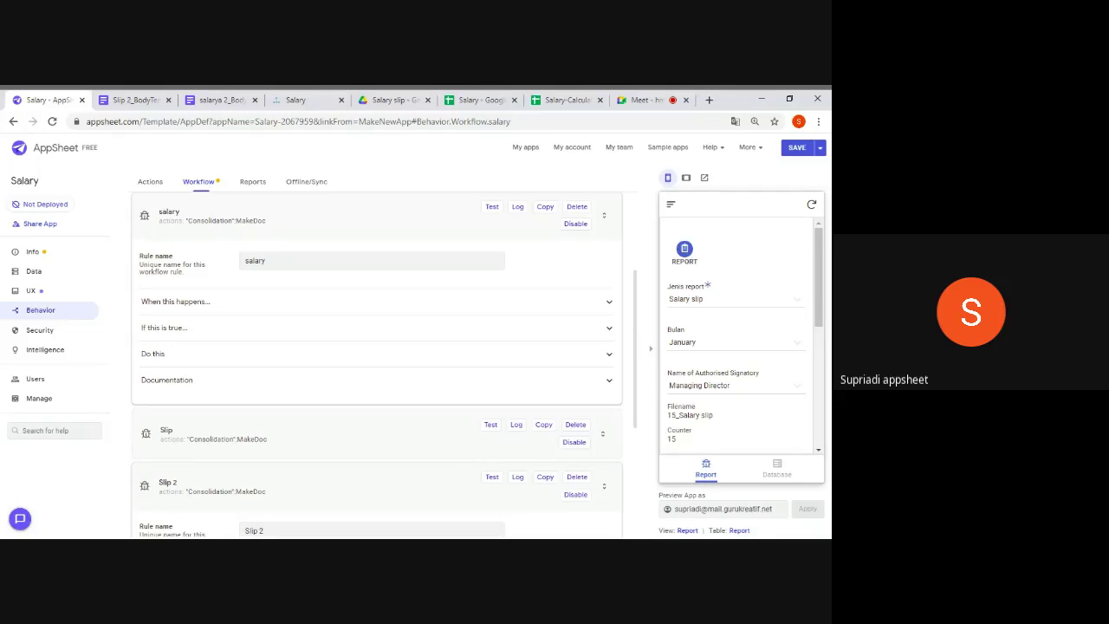
Reduce the top margin of the Slip 2 body template in Google Docs and delete its Slip 2 and Report headings
{"action": "left_click", "coordinate": [139, 101]}
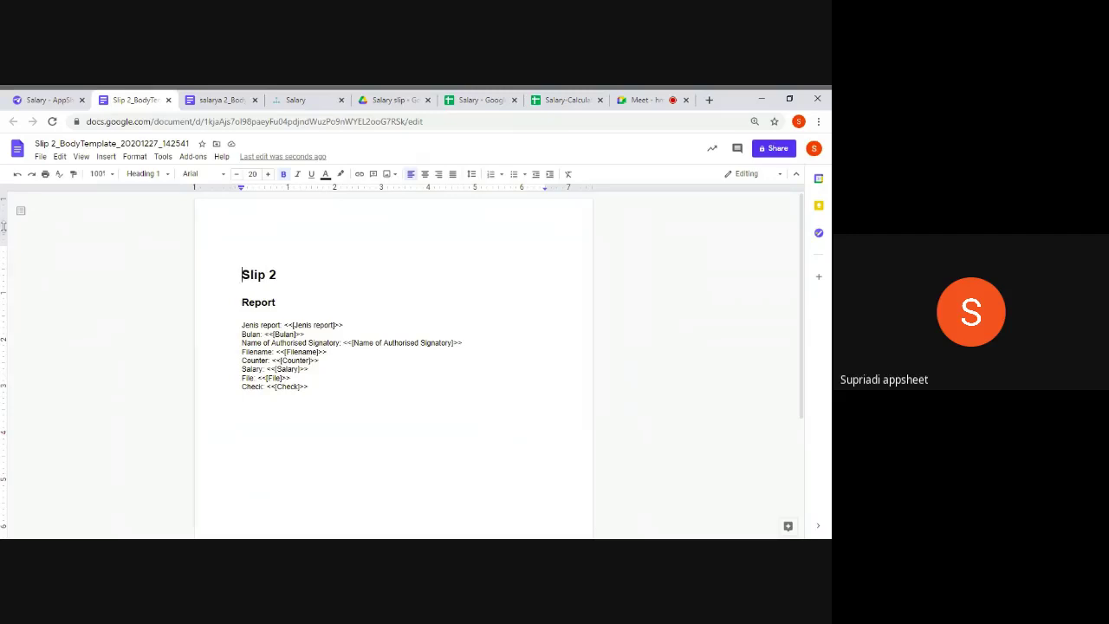
{"action": "left_click_drag", "start_coordinate": [3, 211], "coordinate": [209, 258]}
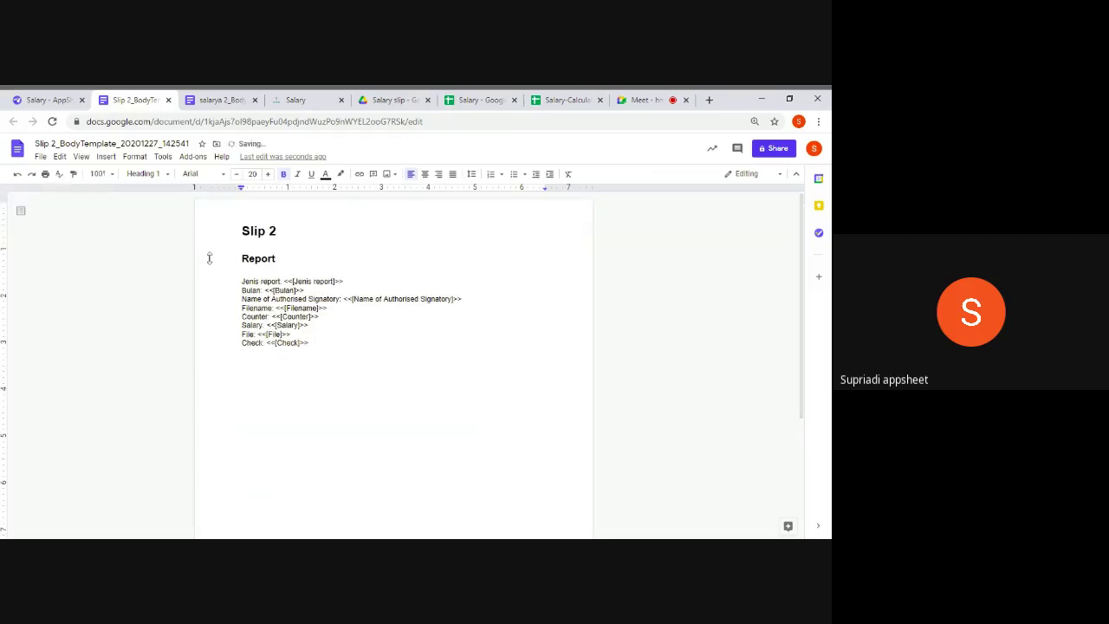
{"action": "key", "text": "shift+Down"}
{"action": "key", "text": "shift+Down"}
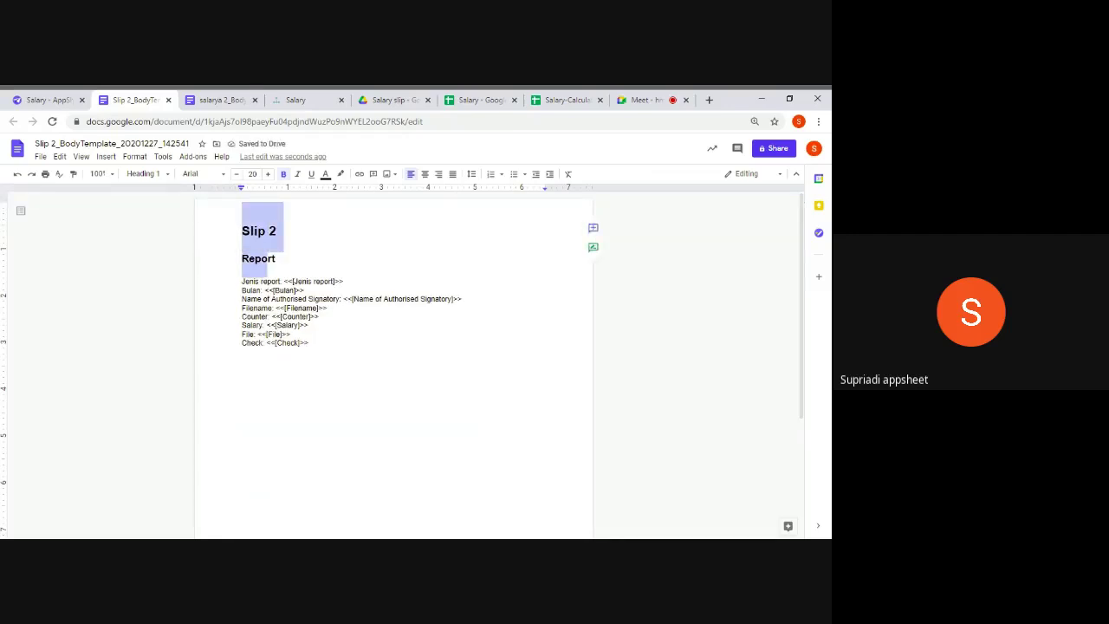
{"action": "key", "text": "BackSpace"}
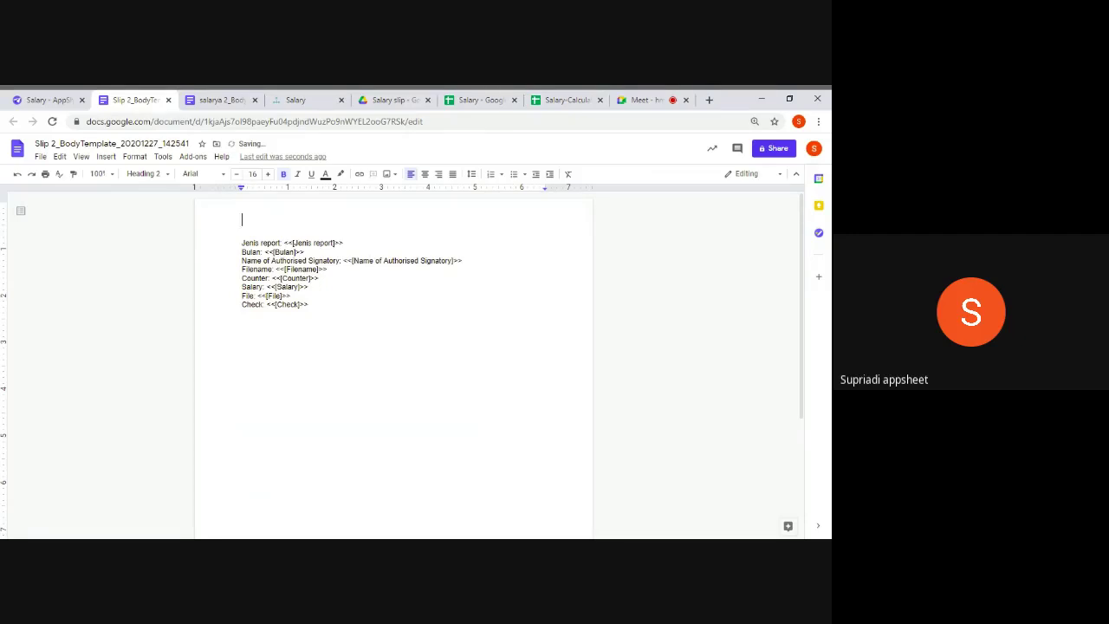
{"action": "key", "text": "Delete"}
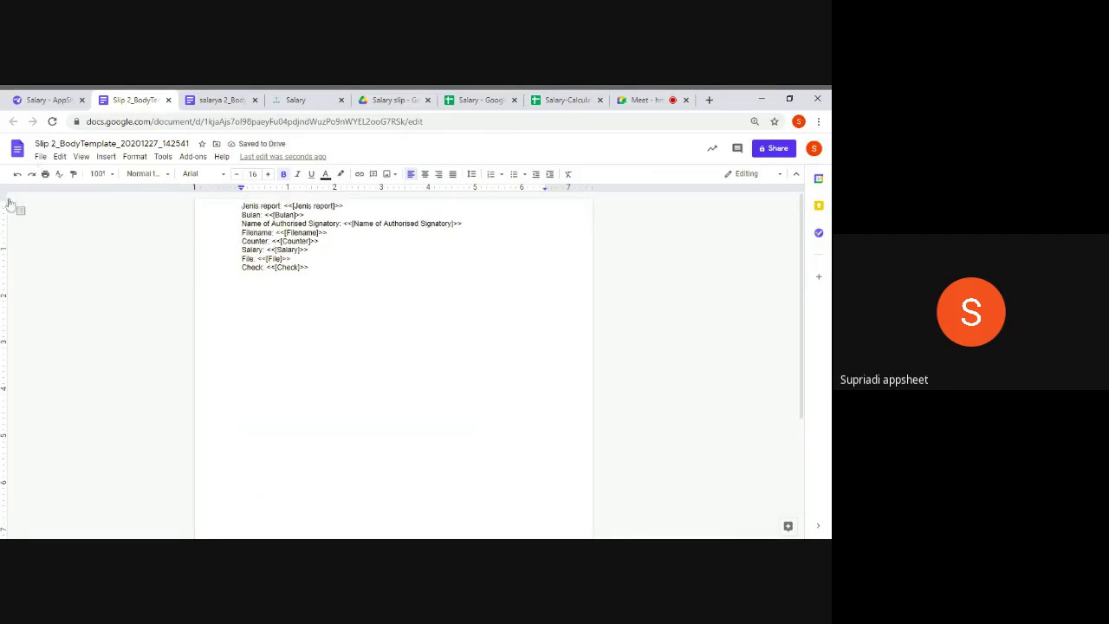
Adjust the Slip 2 template's top margin to 0.19 inches and view the document's page setup
{"action": "left_click_drag", "start_coordinate": [3, 201], "coordinate": [5, 210]}
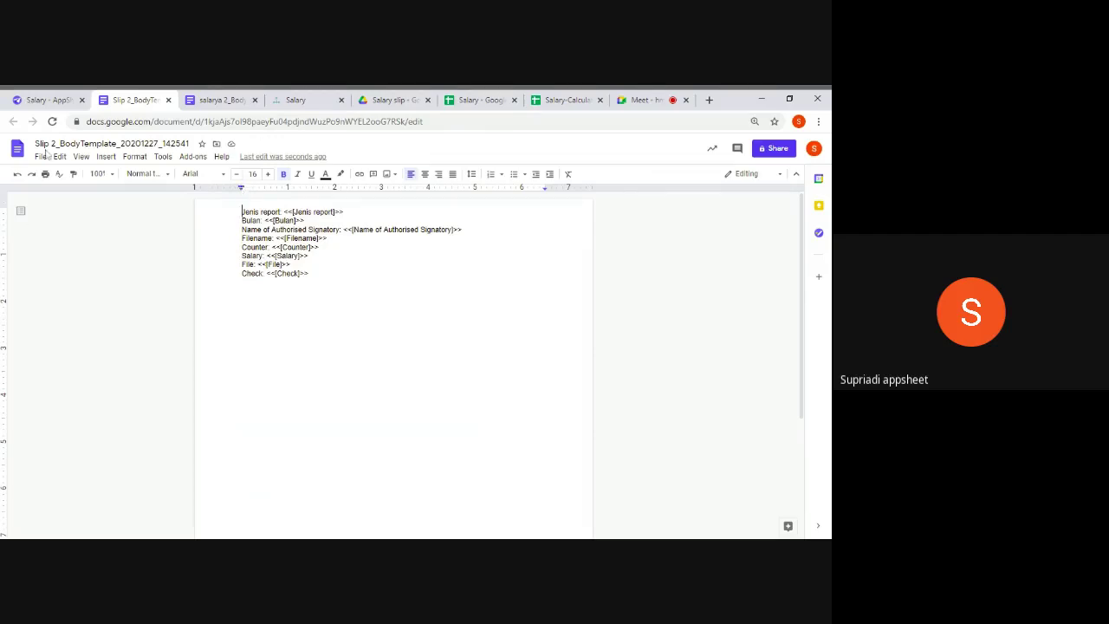
{"action": "left_click", "coordinate": [41, 157]}
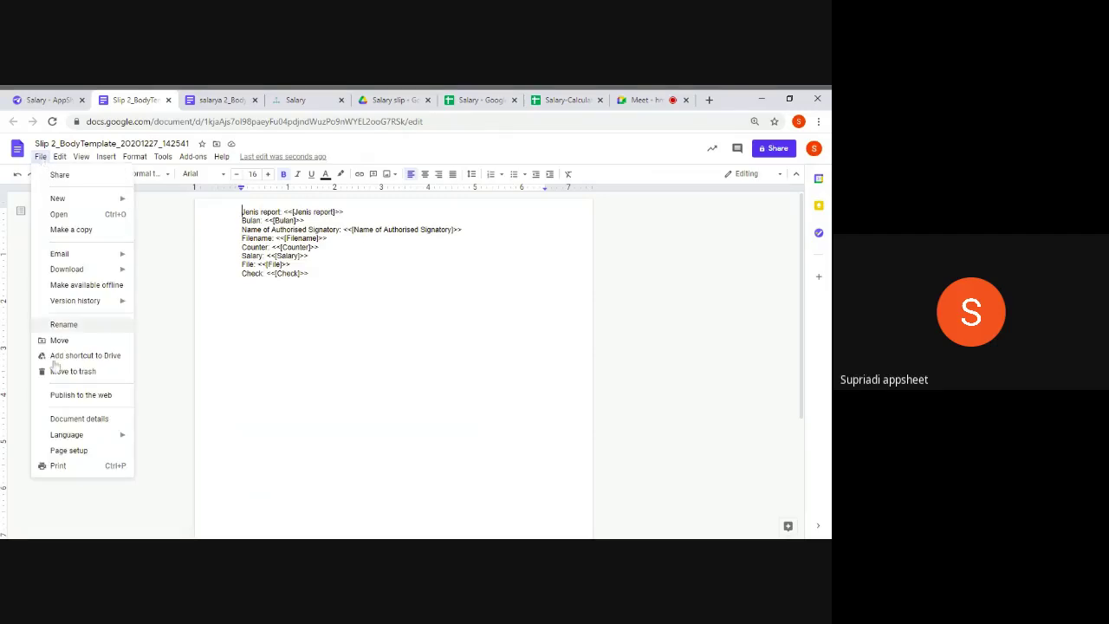
{"action": "left_click", "coordinate": [69, 451]}
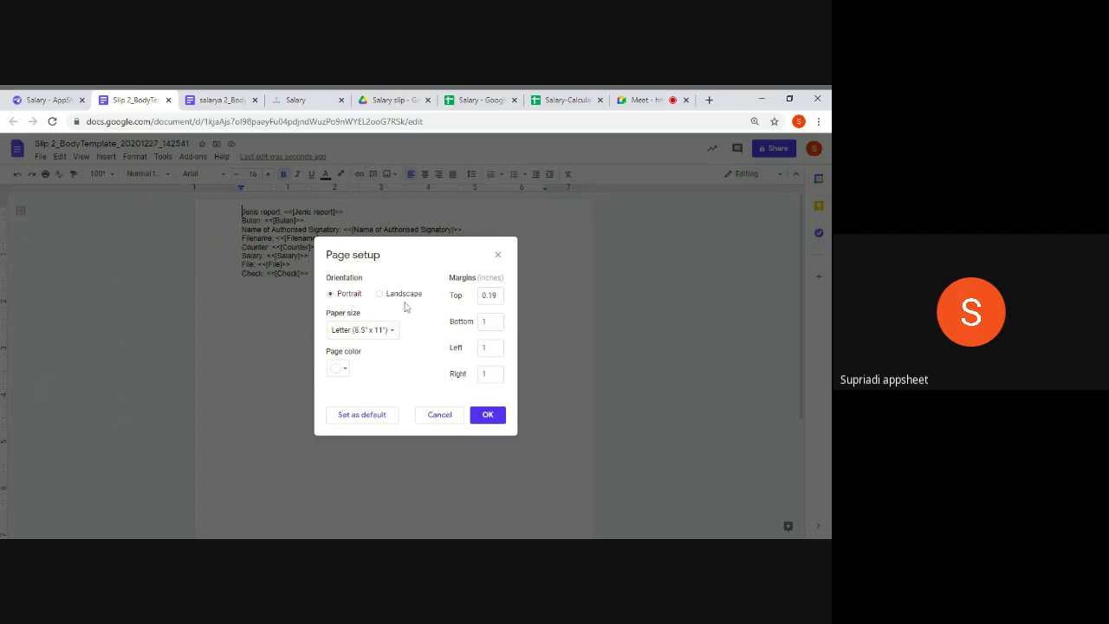
{"action": "left_click", "coordinate": [441, 419]}
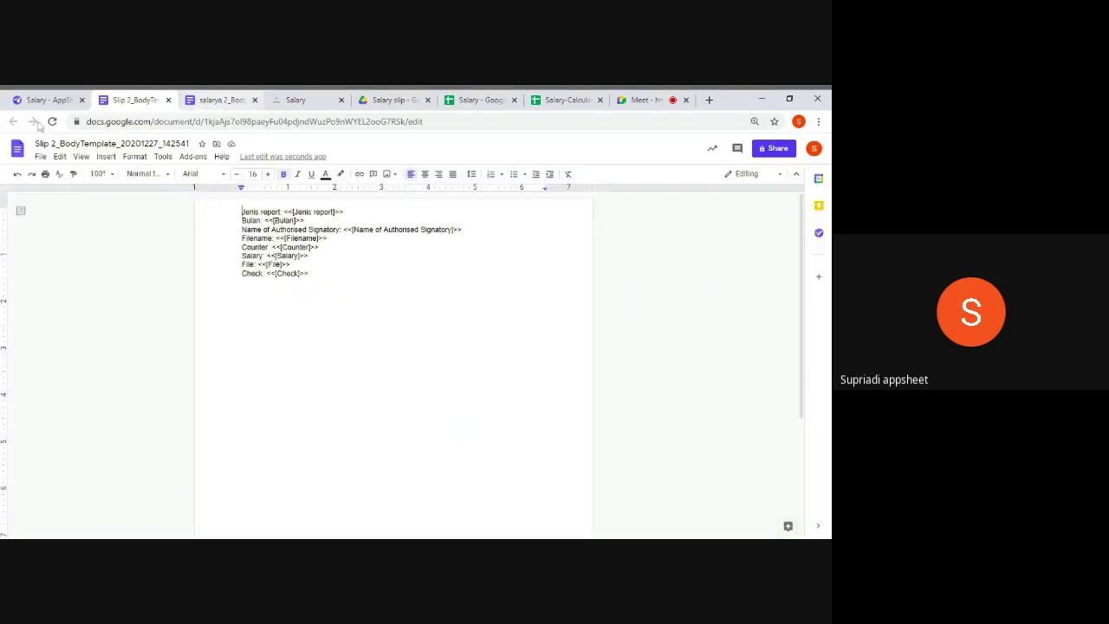
Return to the AppSheet workflow rules and review the MakeDoc settings of the Slip 2 rule's Consolidation task
{"action": "left_click", "coordinate": [54, 102]}
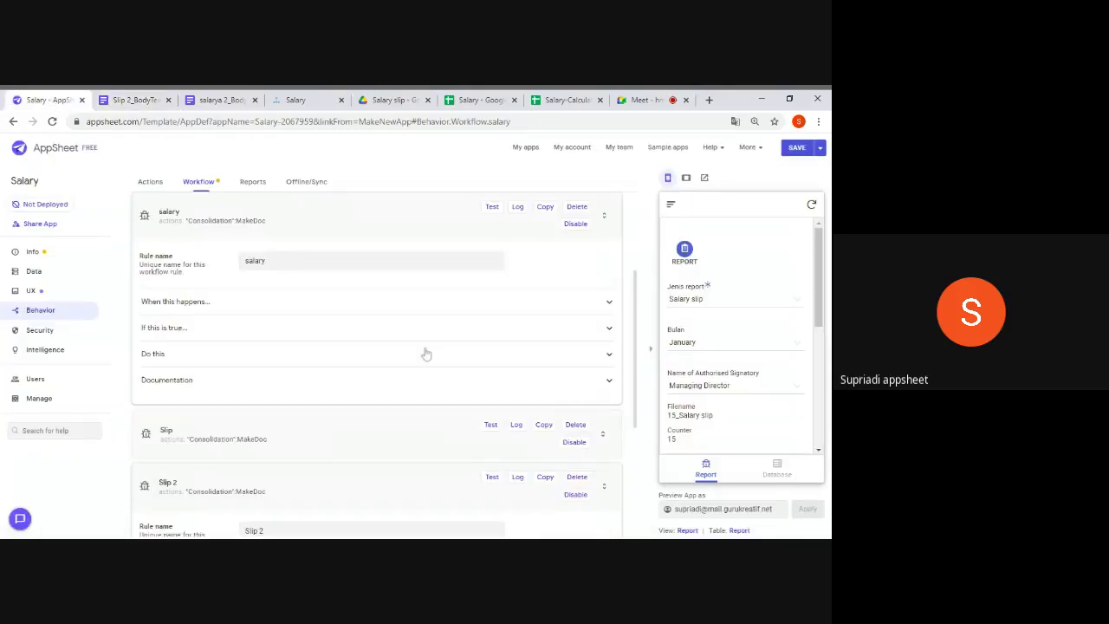
{"action": "scroll", "coordinate": [377, 364], "scroll_direction": "down", "scroll_amount": 2}
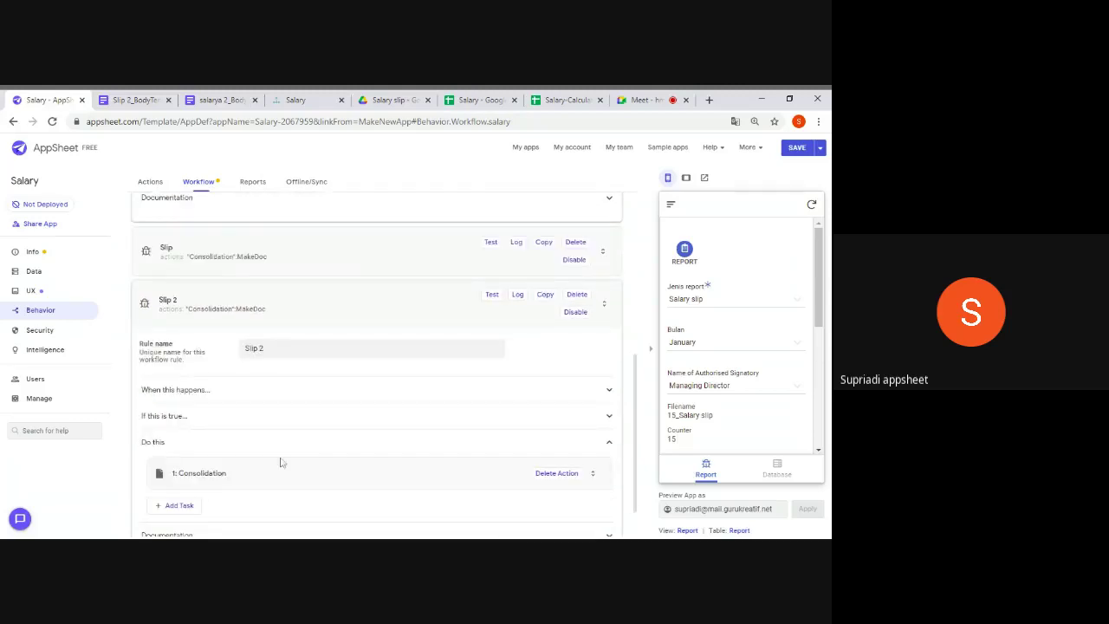
{"action": "scroll", "coordinate": [280, 458], "scroll_direction": "down", "scroll_amount": 1}
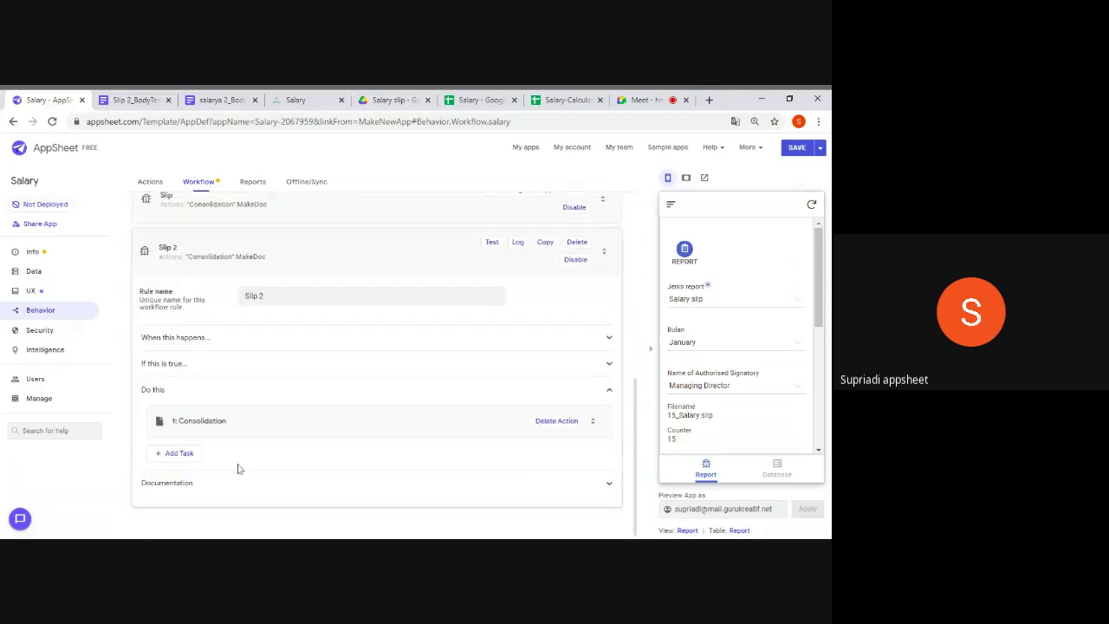
{"action": "left_click", "coordinate": [298, 422]}
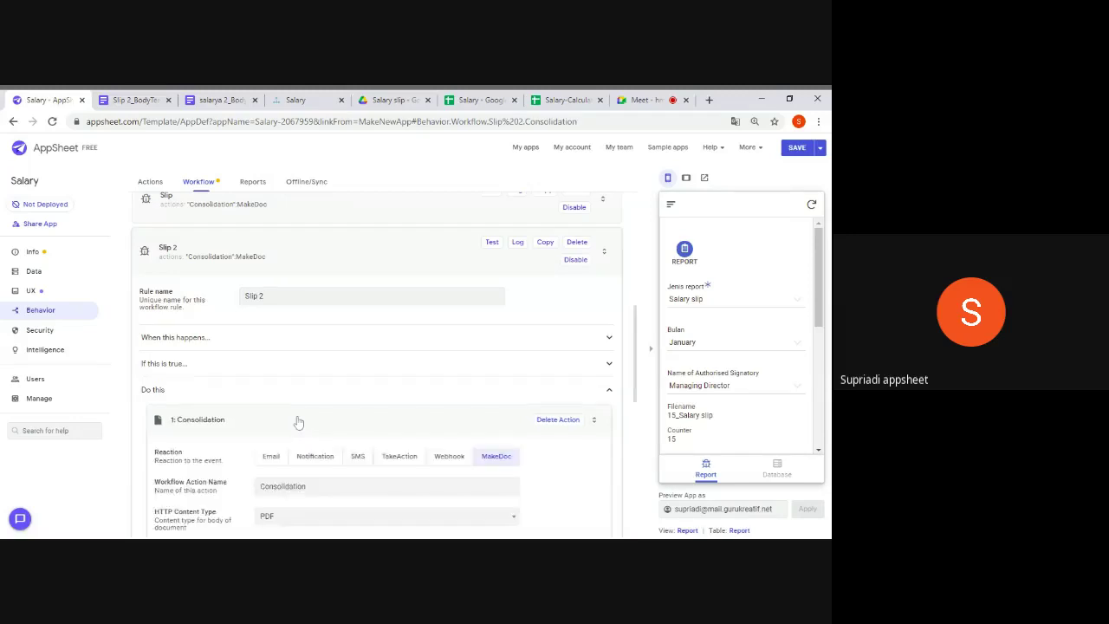
{"action": "scroll", "coordinate": [298, 422], "scroll_direction": "down", "scroll_amount": 3}
{"action": "scroll", "coordinate": [298, 422], "scroll_direction": "down", "scroll_amount": 2}
{"action": "scroll", "coordinate": [381, 364], "scroll_direction": "down", "scroll_amount": 3}
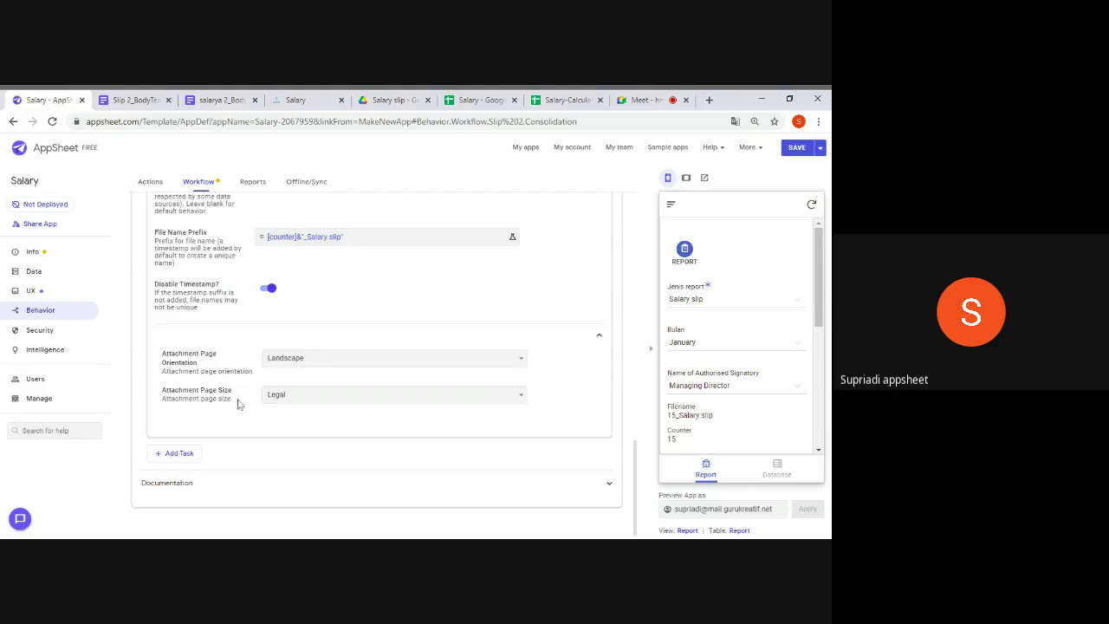
Review the salary rule's Consolidation task settings and open its body template for viewing
{"action": "scroll", "coordinate": [376, 364], "scroll_direction": "up", "scroll_amount": 10}
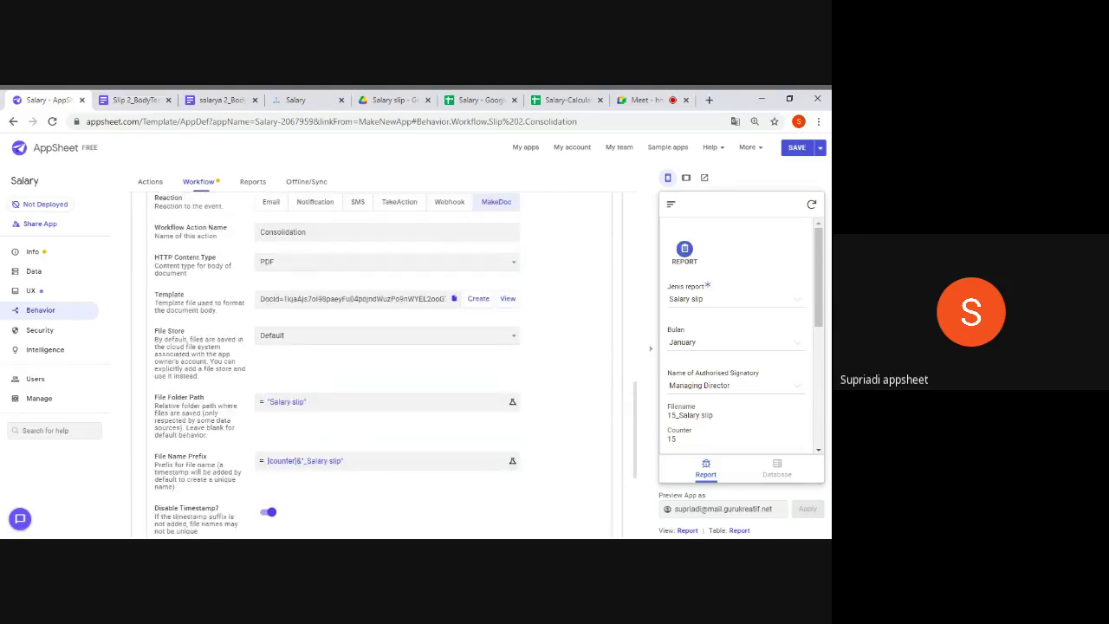
{"action": "scroll", "coordinate": [377, 364], "scroll_direction": "down", "scroll_amount": 2}
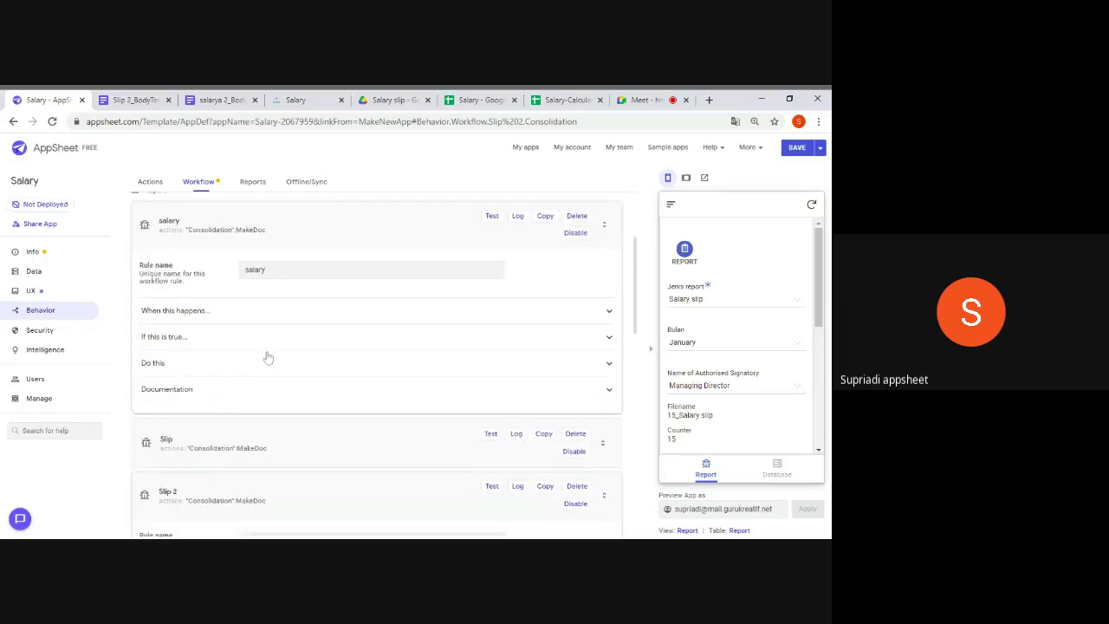
{"action": "left_click", "coordinate": [267, 363]}
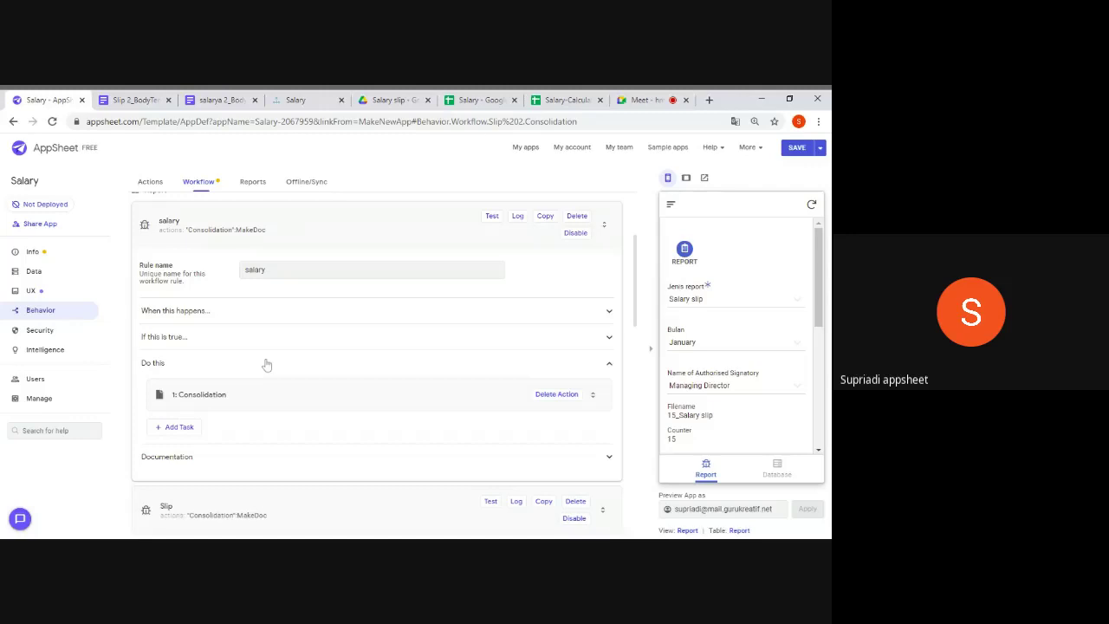
{"action": "left_click", "coordinate": [276, 397]}
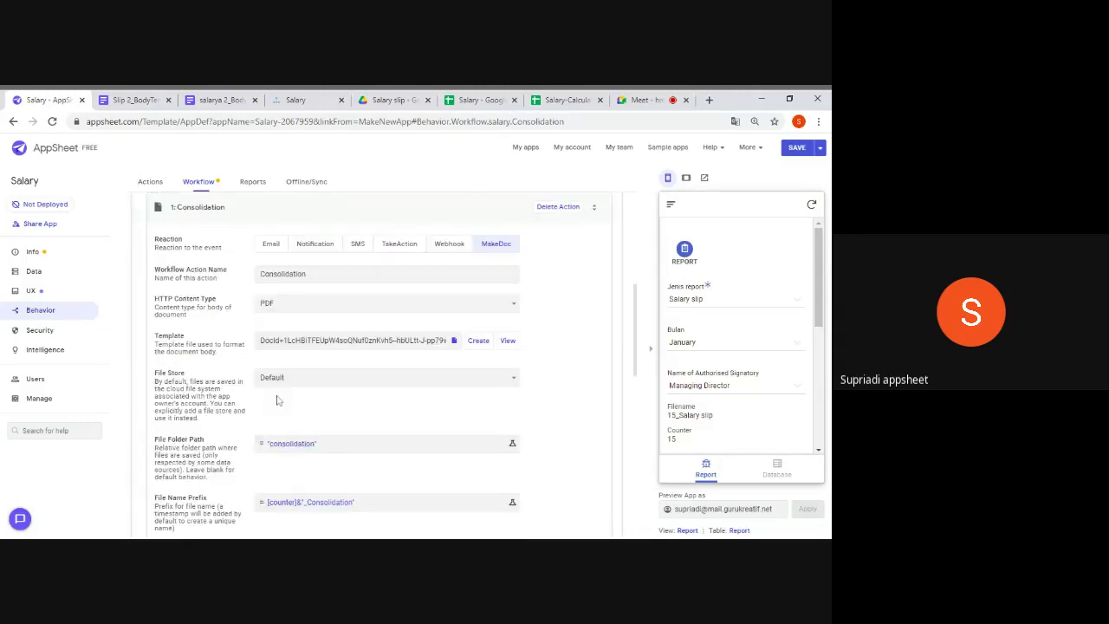
{"action": "scroll", "coordinate": [277, 400], "scroll_direction": "down", "scroll_amount": 1}
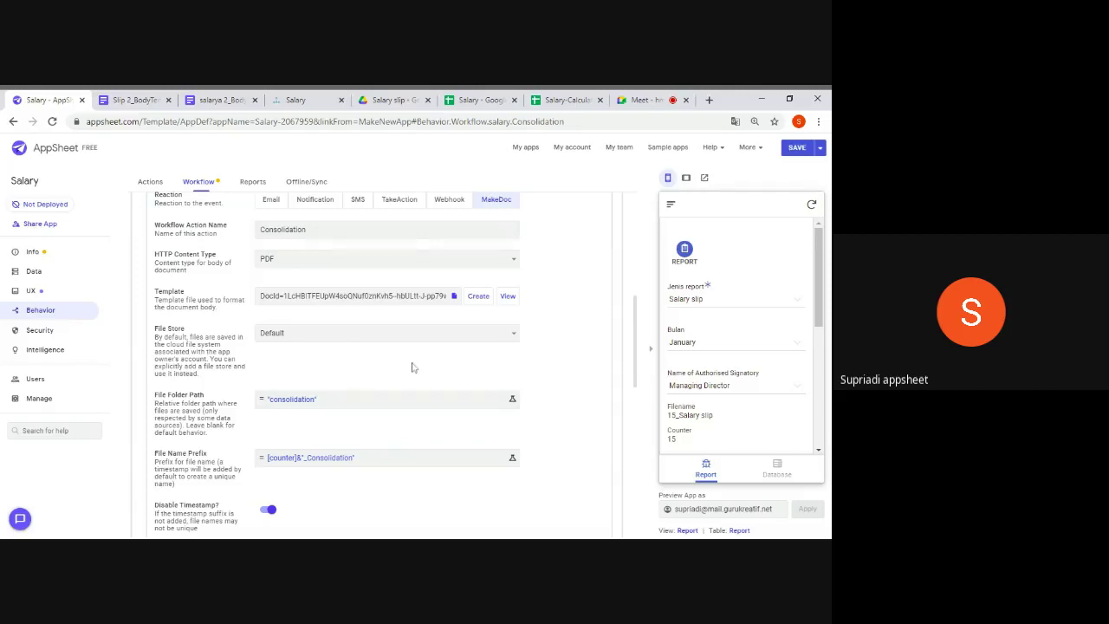
{"action": "scroll", "coordinate": [412, 368], "scroll_direction": "down", "scroll_amount": 1}
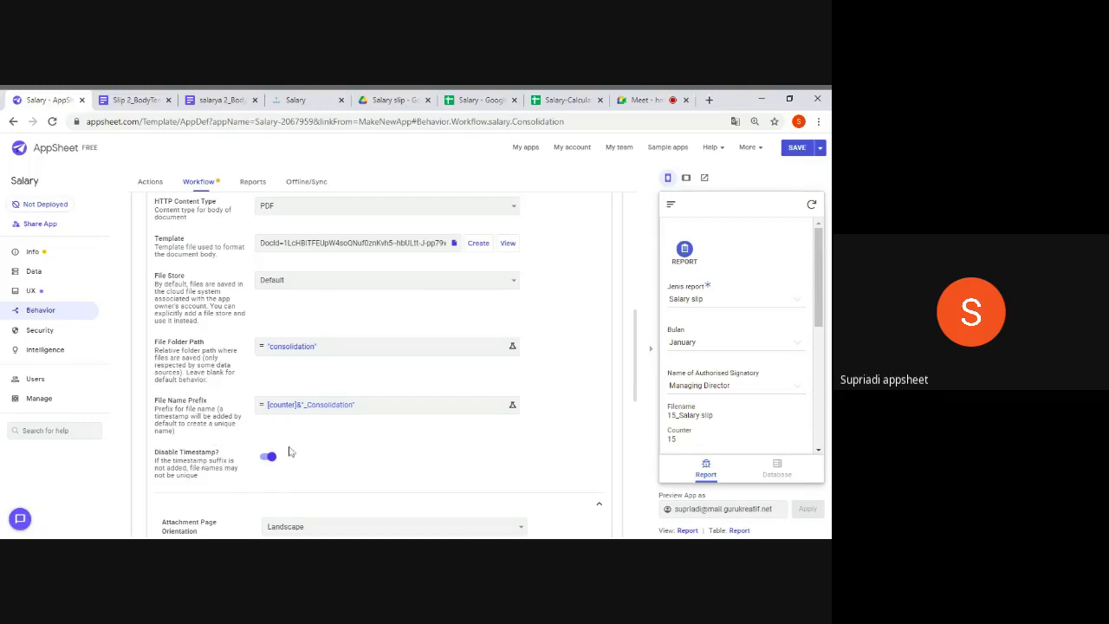
{"action": "left_click", "coordinate": [508, 243]}
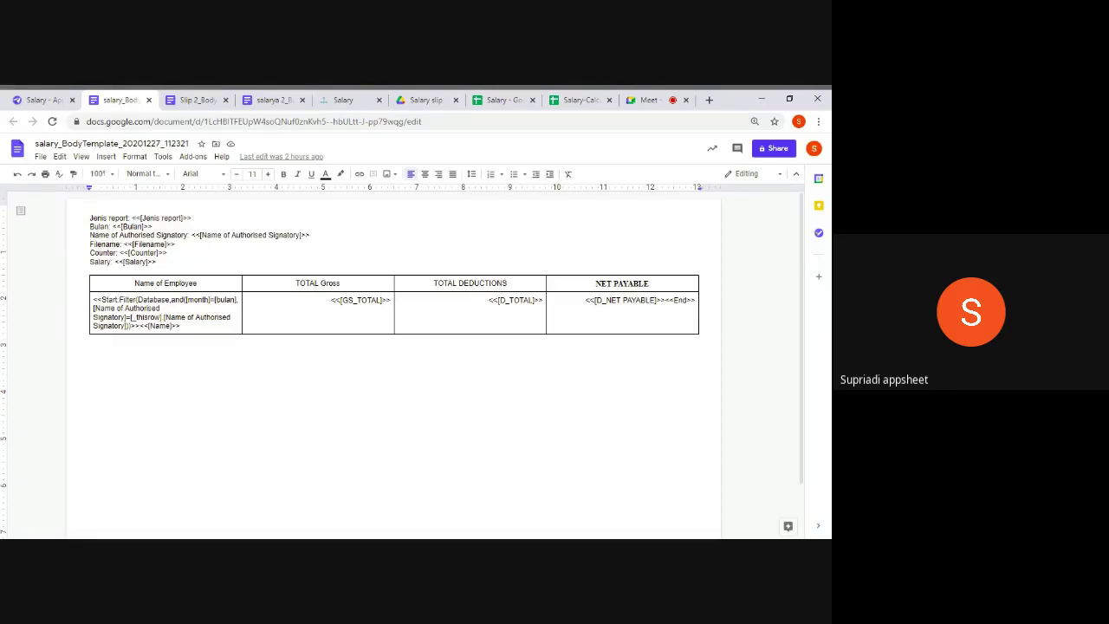
Switch to the salary calculation spreadsheet and examine the Basic Salary, DA and HRA headings on the Consolidation sheet
{"action": "left_click", "coordinate": [582, 101]}
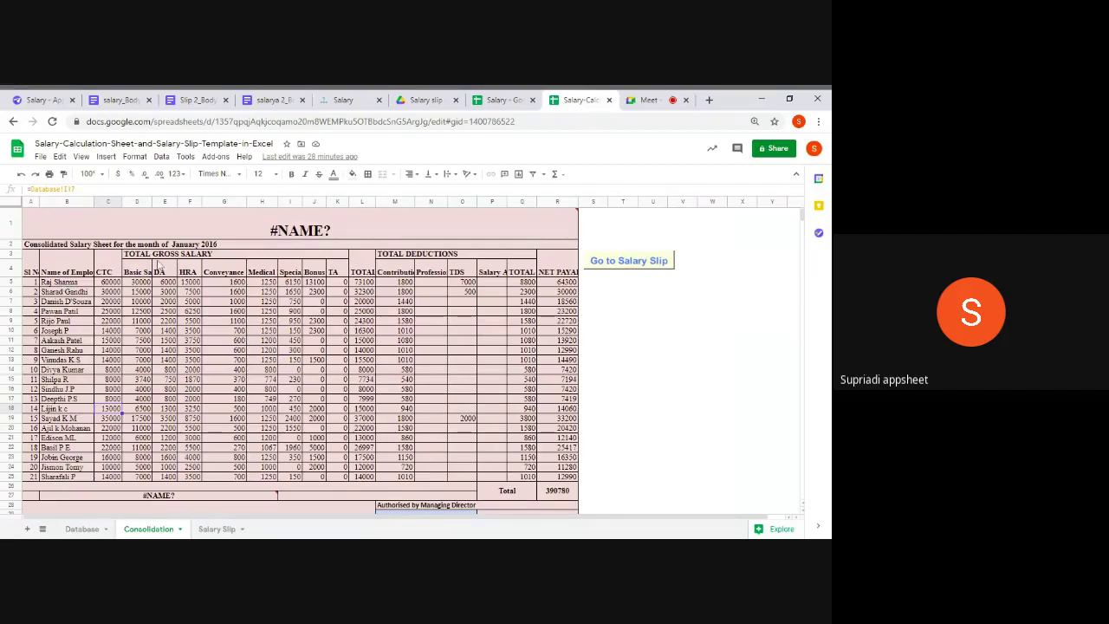
{"action": "left_click", "coordinate": [141, 274]}
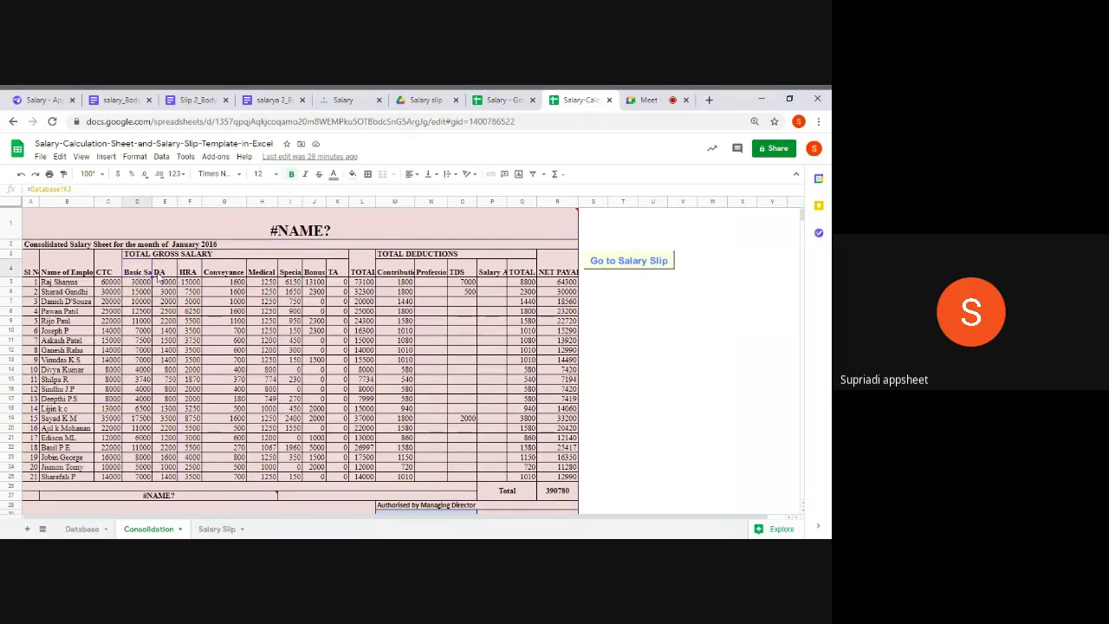
{"action": "left_click", "coordinate": [166, 276]}
{"action": "left_click", "coordinate": [195, 277]}
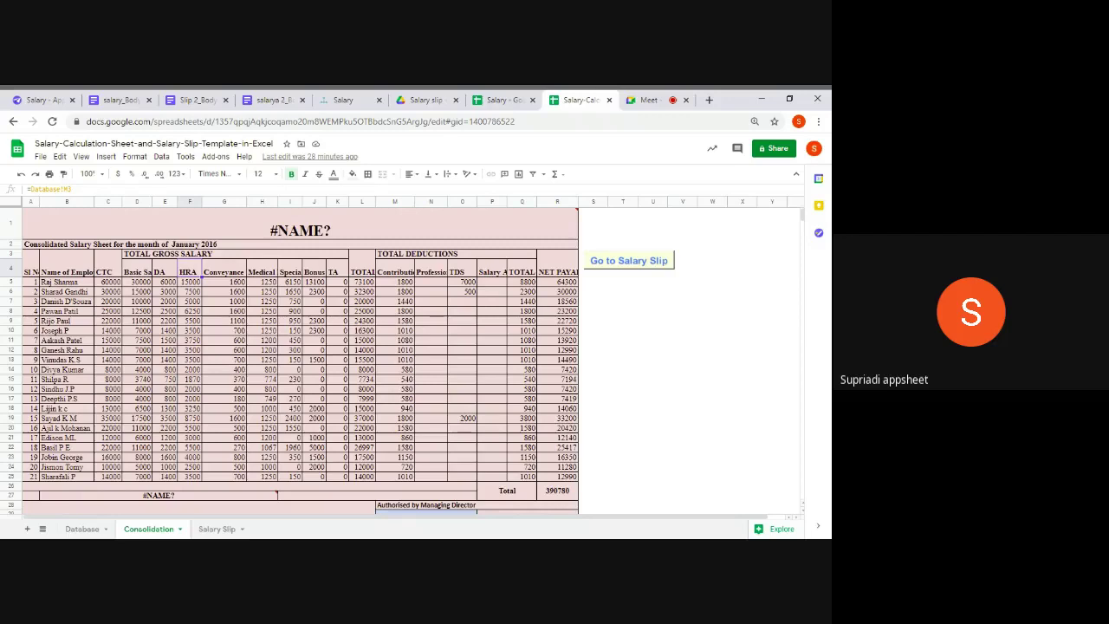
Open the Database sheet of the Salary spreadsheet and examine its GS_ column headings
{"action": "left_click", "coordinate": [506, 102]}
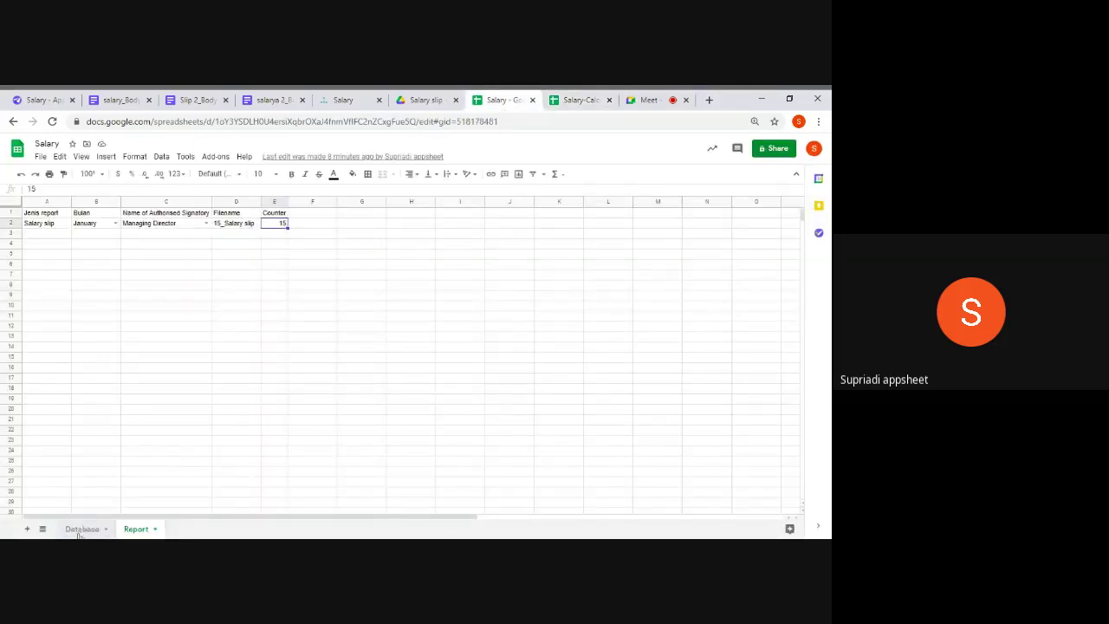
{"action": "left_click", "coordinate": [78, 536]}
{"action": "left_click", "coordinate": [244, 217]}
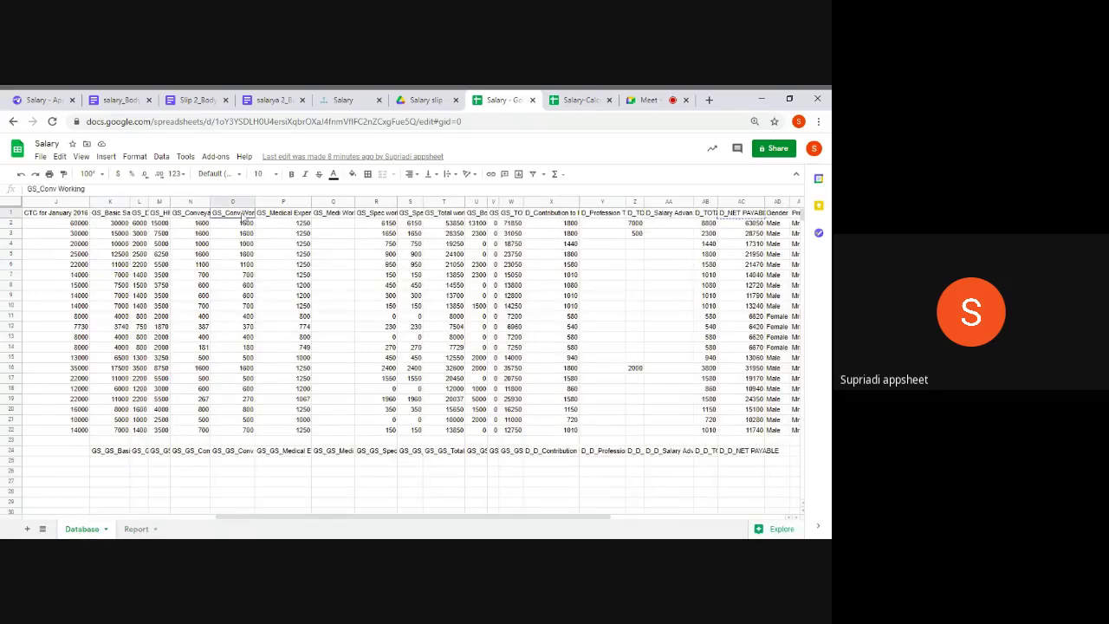
Compare the salary body template with the Database sheet's columns, going back to the Name heading
{"action": "left_click", "coordinate": [133, 102]}
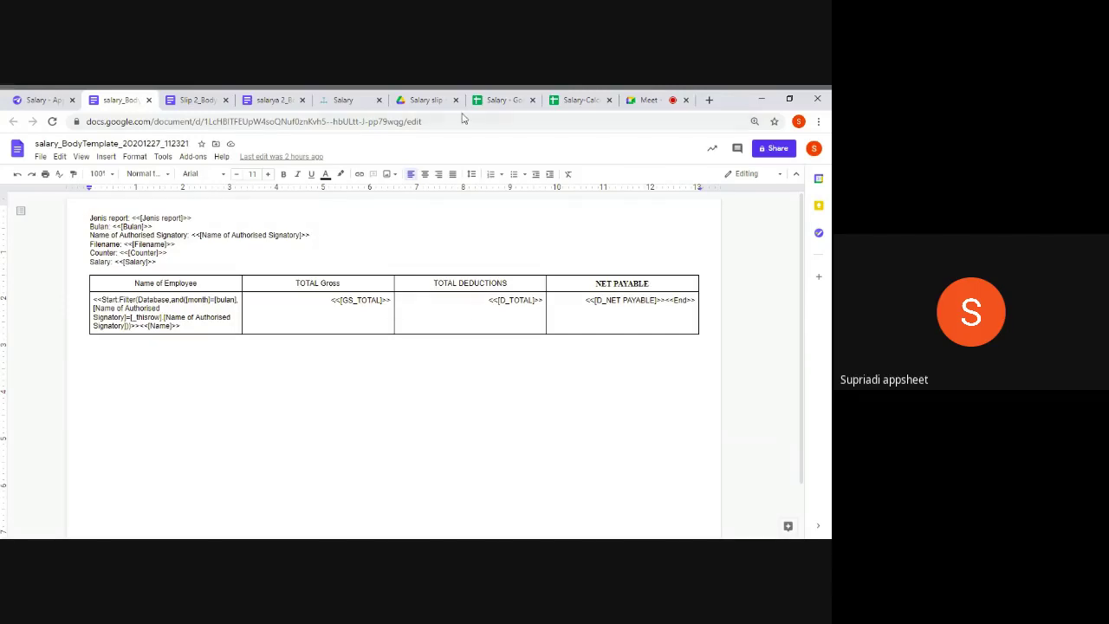
{"action": "left_click", "coordinate": [503, 100]}
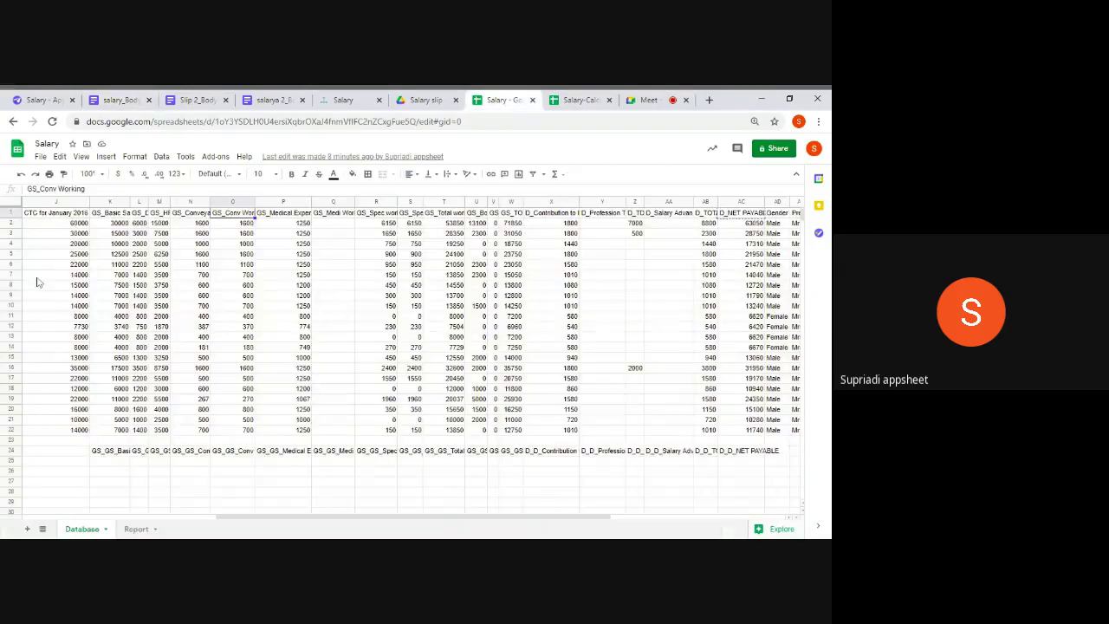
{"action": "left_click", "coordinate": [129, 329]}
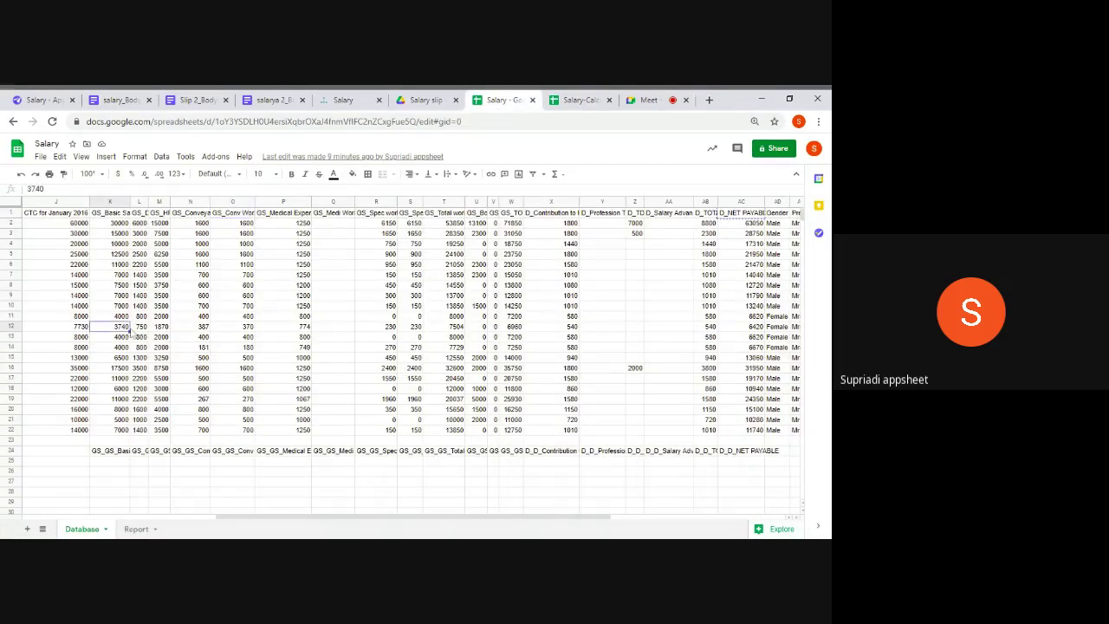
{"action": "key", "text": "Left"}
{"action": "key", "text": "Left"}
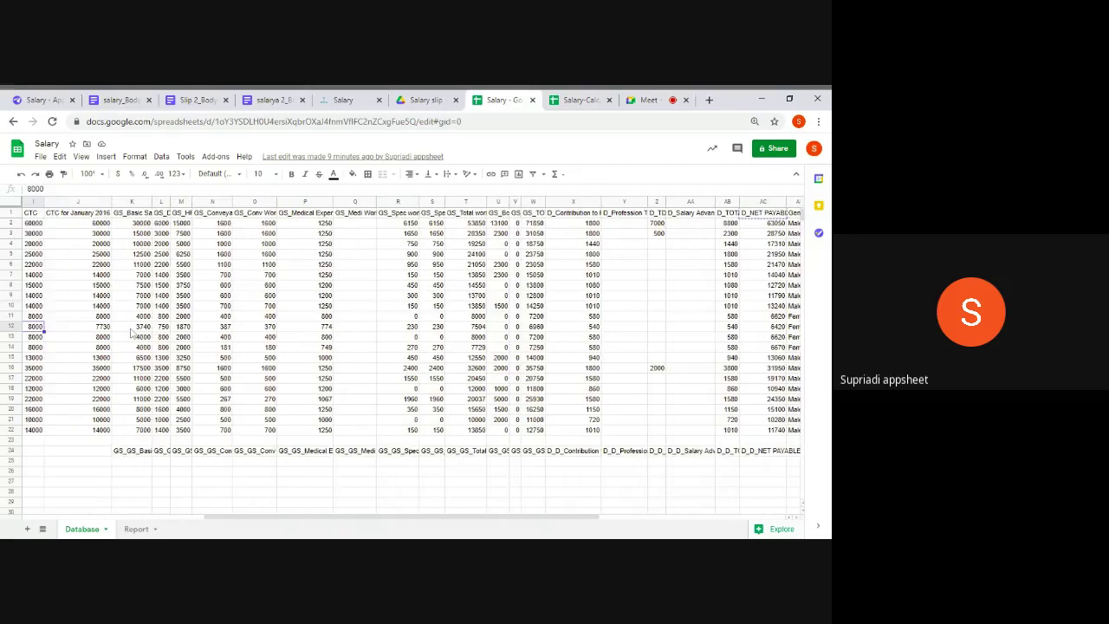
{"action": "key", "text": "Home"}
{"action": "left_click", "coordinate": [43, 216]}
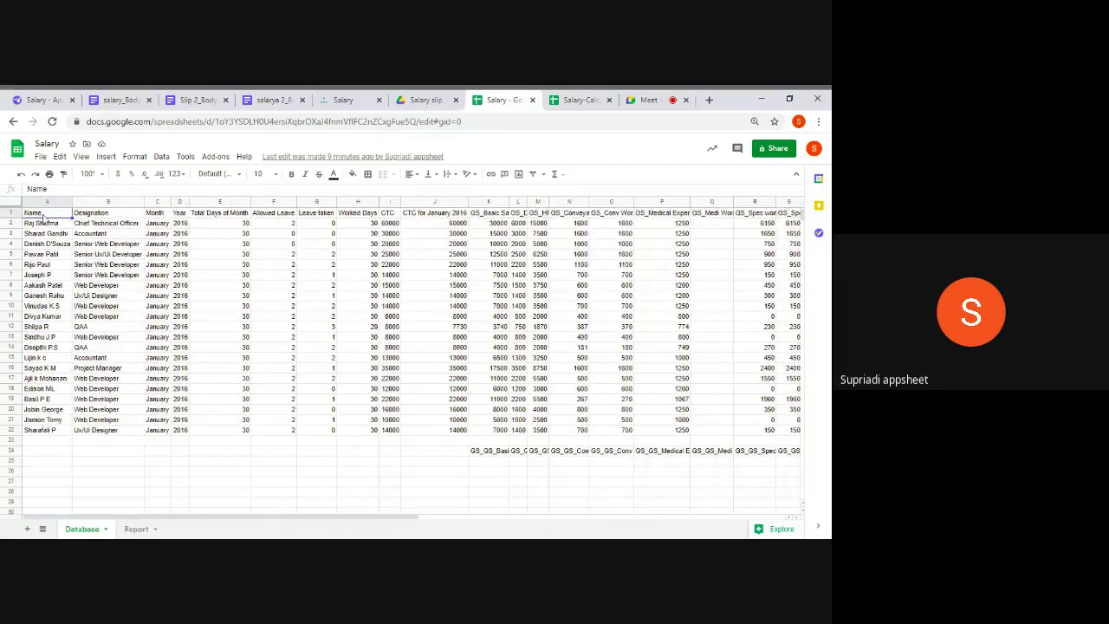
Compare the salary body template with the first four employee rows of the Consolidation sheet
{"action": "left_click", "coordinate": [121, 101]}
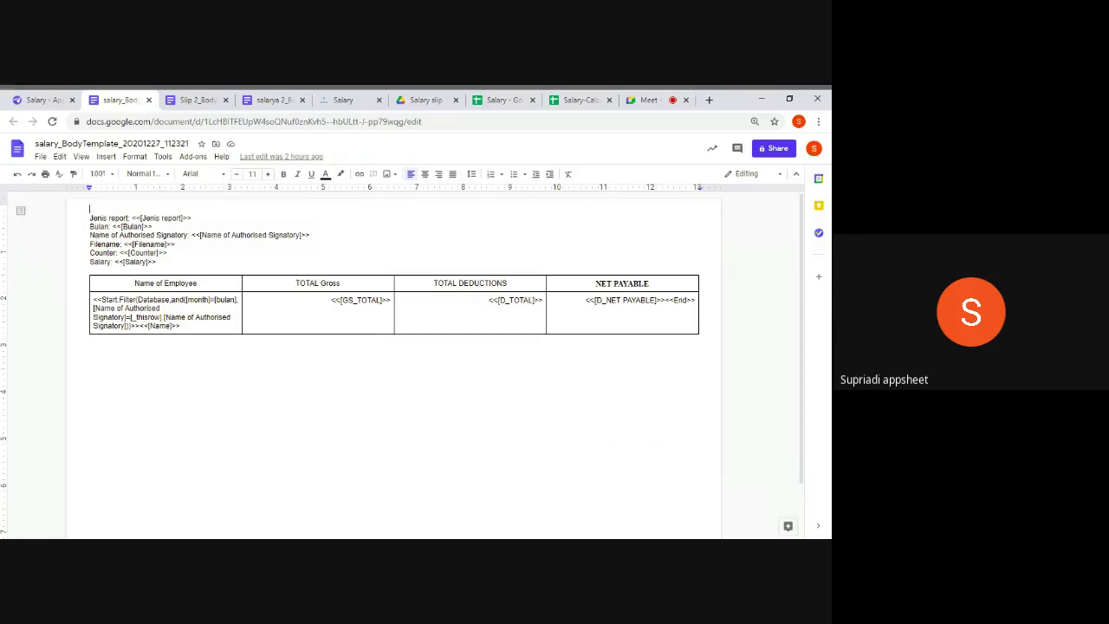
{"action": "left_click", "coordinate": [576, 100]}
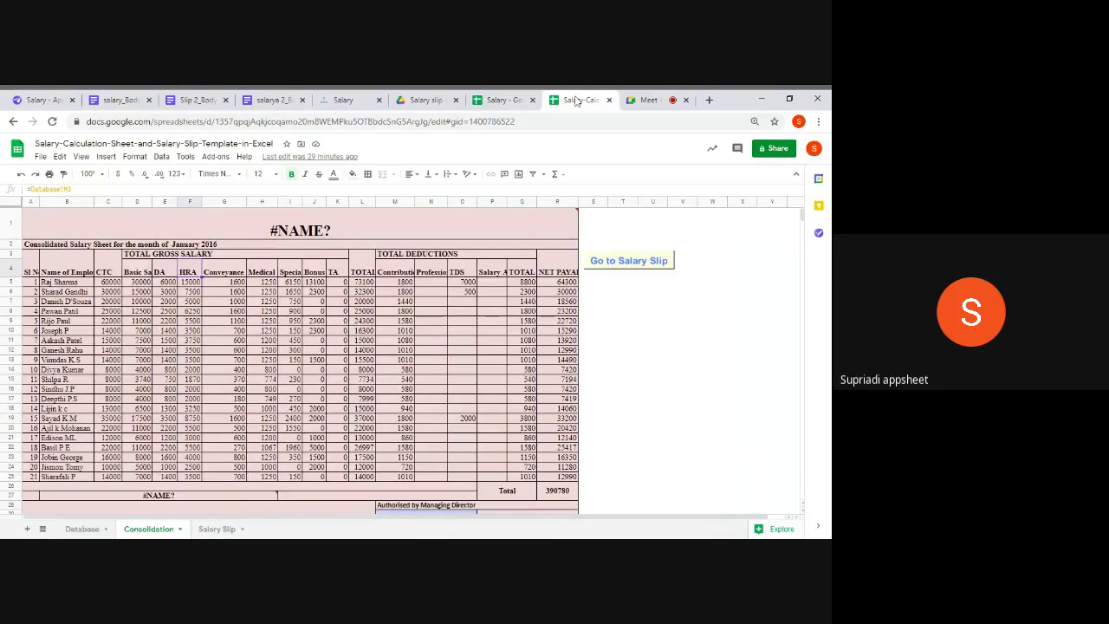
{"action": "left_click", "coordinate": [54, 284]}
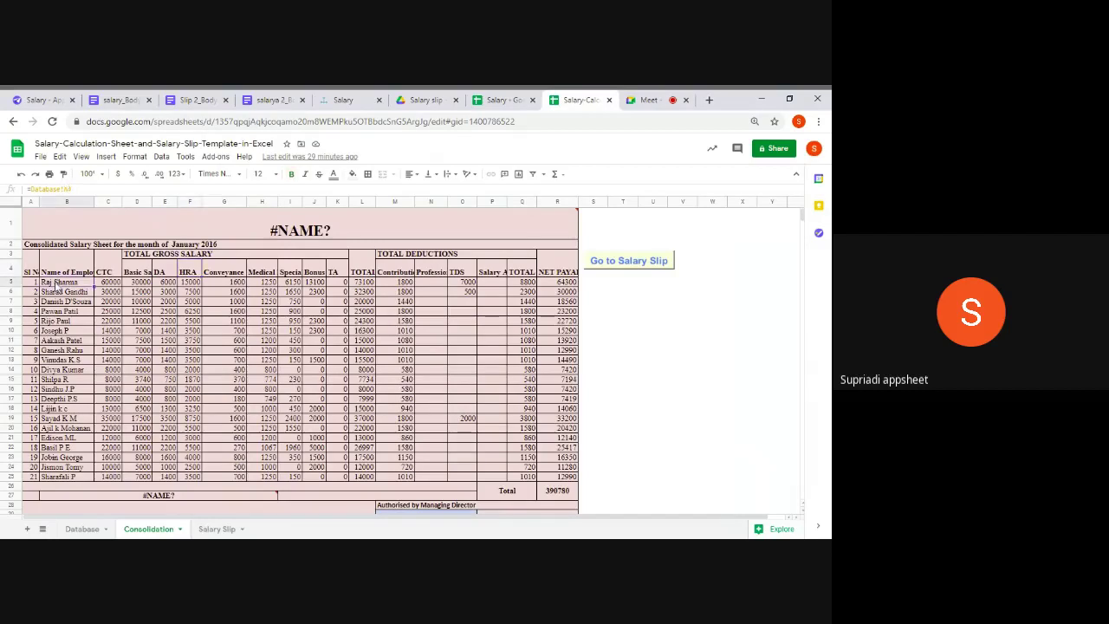
{"action": "left_click", "coordinate": [57, 292]}
{"action": "left_click", "coordinate": [64, 301]}
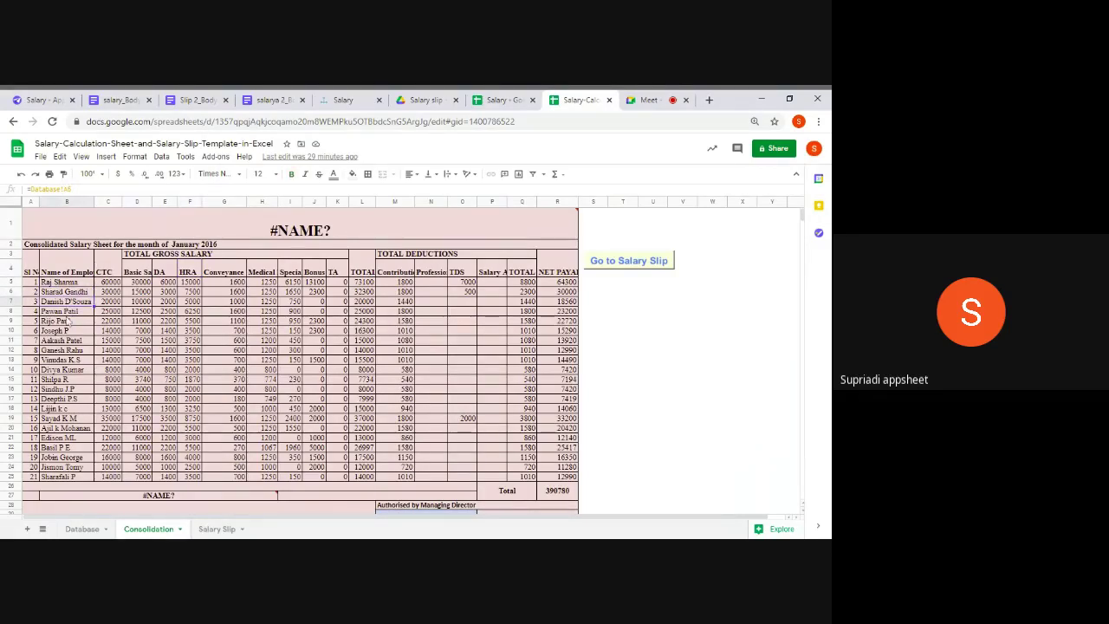
{"action": "left_click", "coordinate": [68, 311]}
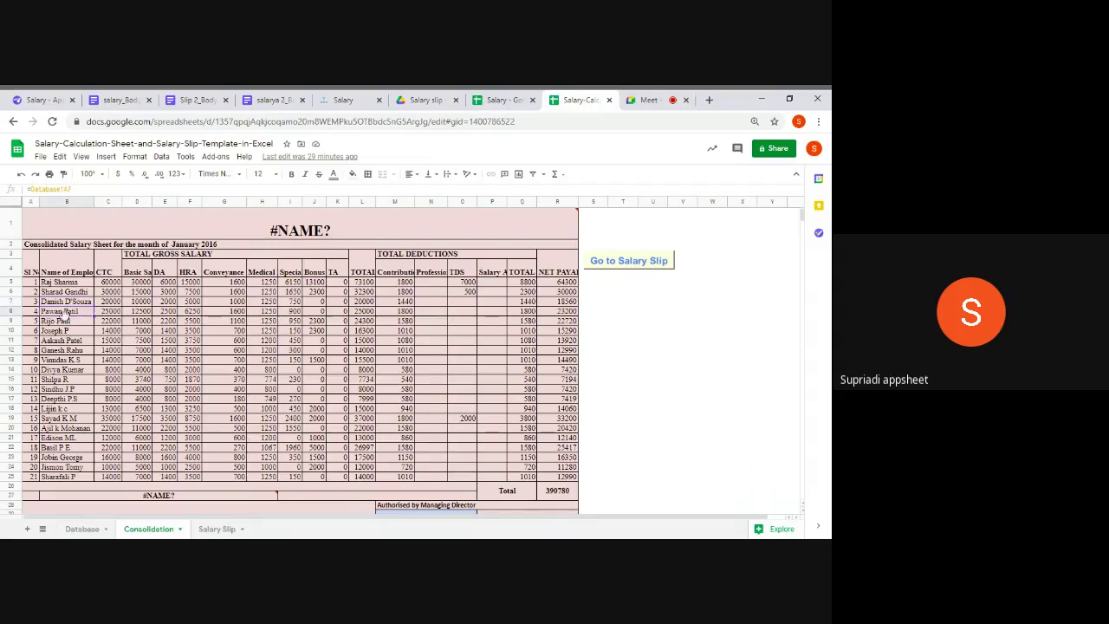
Try appending -1 to _thisrow in the Start filter expression of the salary template's Name of Employee column
{"action": "left_click", "coordinate": [119, 101]}
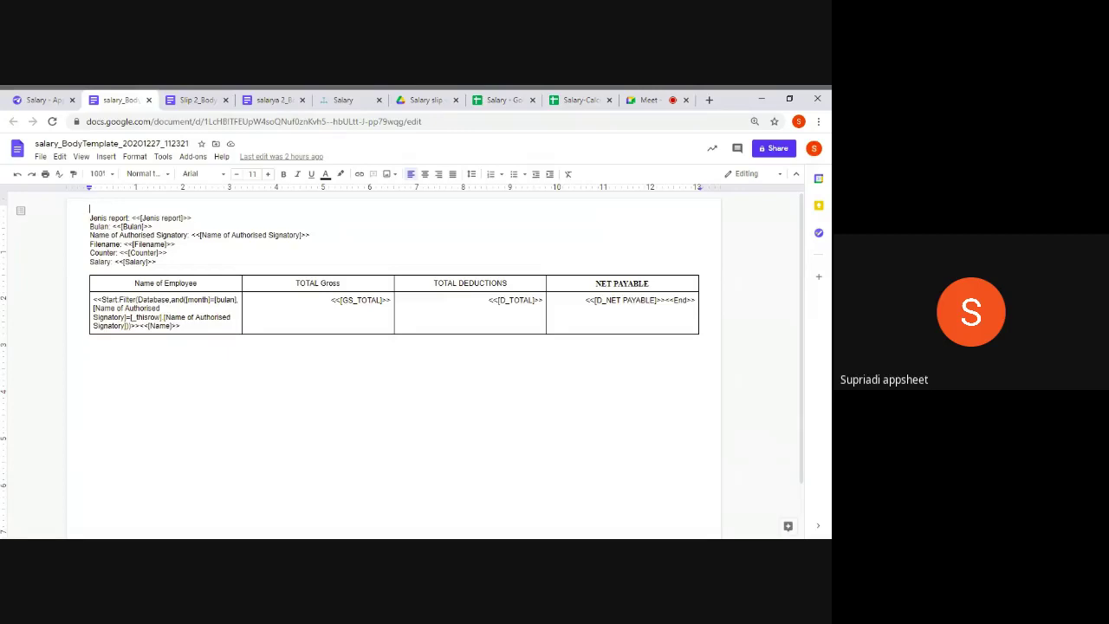
{"action": "double_click", "coordinate": [97, 299]}
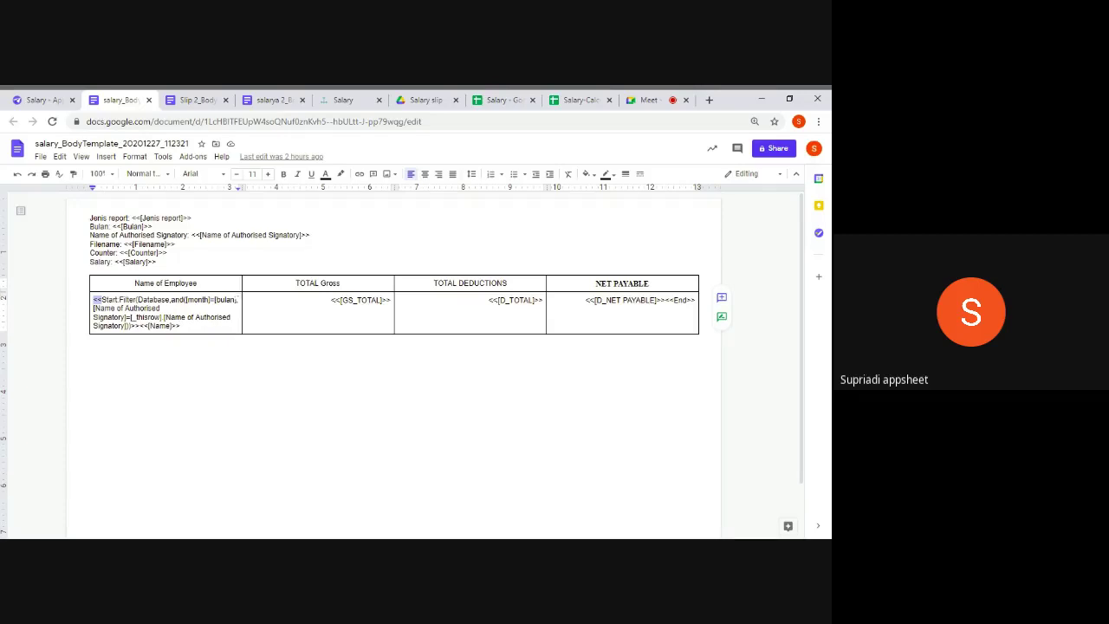
{"action": "left_click", "coordinate": [116, 309]}
{"action": "type", "text": "-1"}
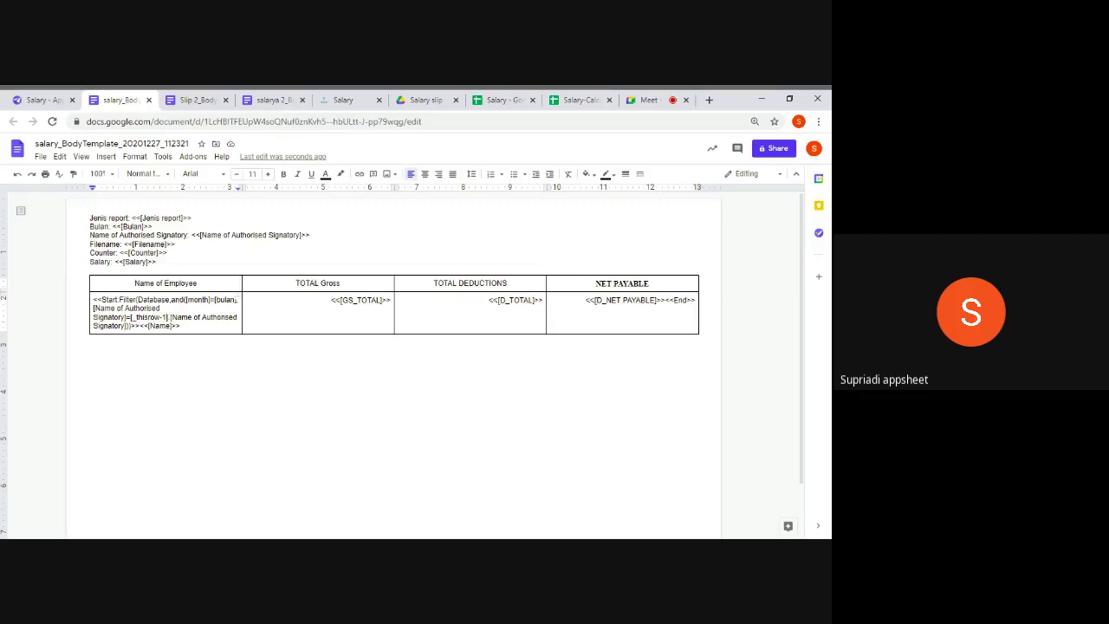
{"action": "key", "text": "BackSpace"}
{"action": "key", "text": "BackSpace"}
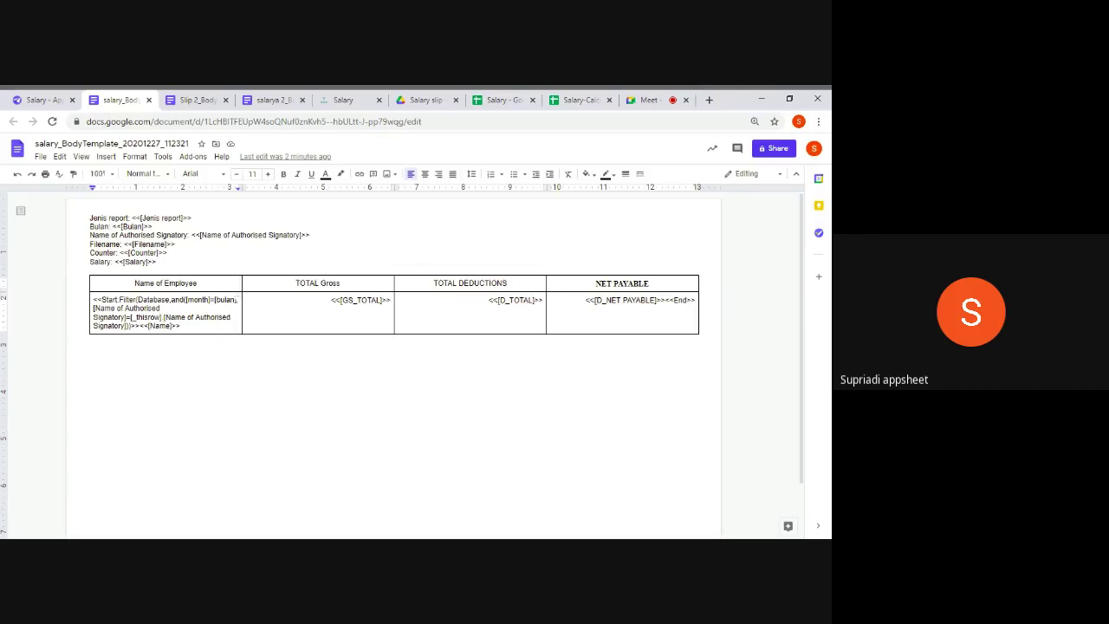
Locate the GS_TOTAL heading in the Salary spreadsheet's Database sheet and compare it with the salary body template's table
{"action": "left_click", "coordinate": [503, 100]}
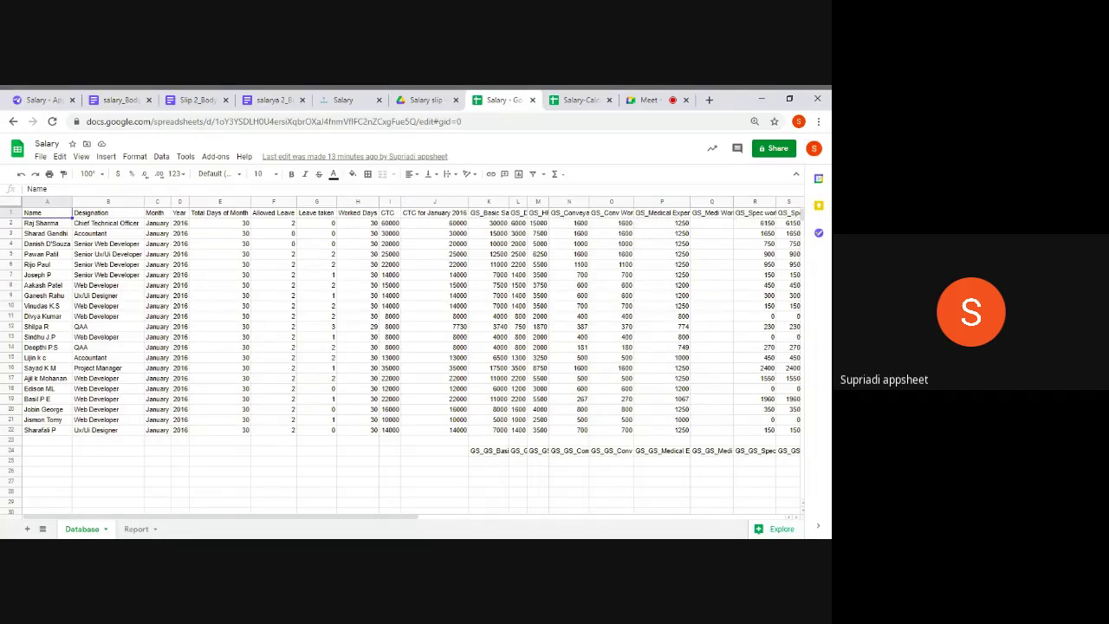
{"action": "scroll", "coordinate": [411, 346], "scroll_direction": "right", "scroll_amount": 3}
{"action": "scroll", "coordinate": [579, 223], "scroll_direction": "right", "scroll_amount": 3}
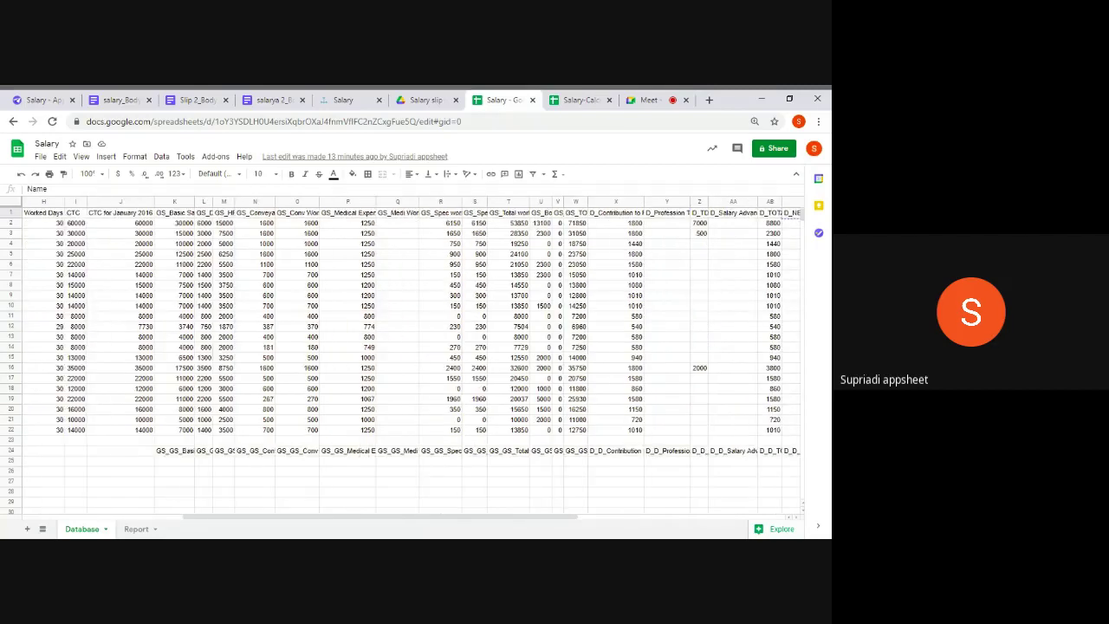
{"action": "left_click", "coordinate": [575, 213]}
{"action": "left_click", "coordinate": [121, 100]}
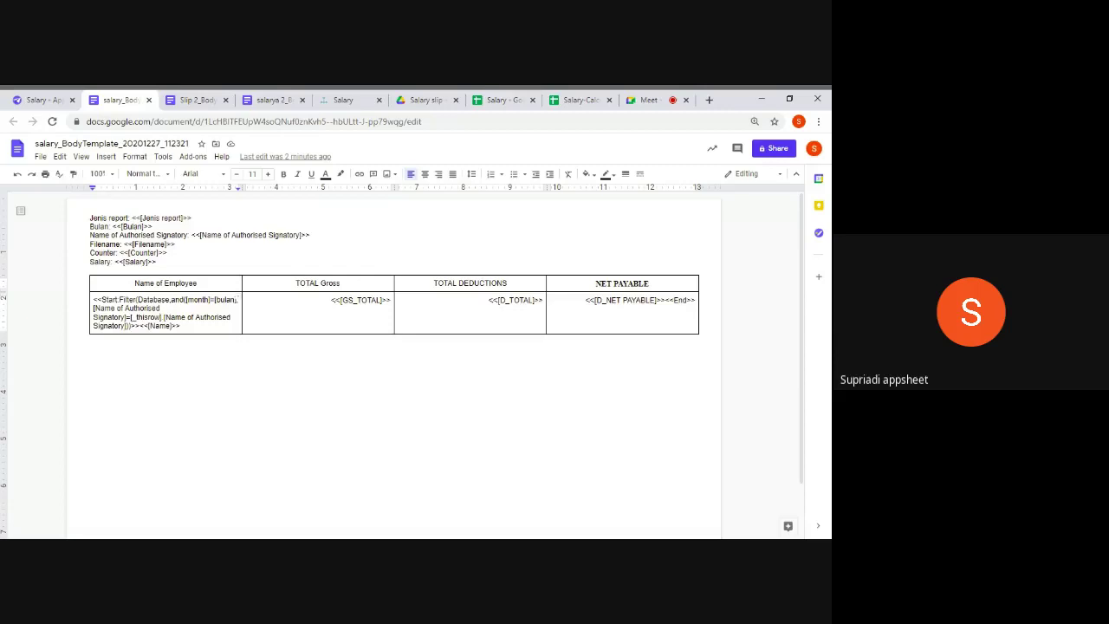
{"action": "key", "text": "ctrl+End"}
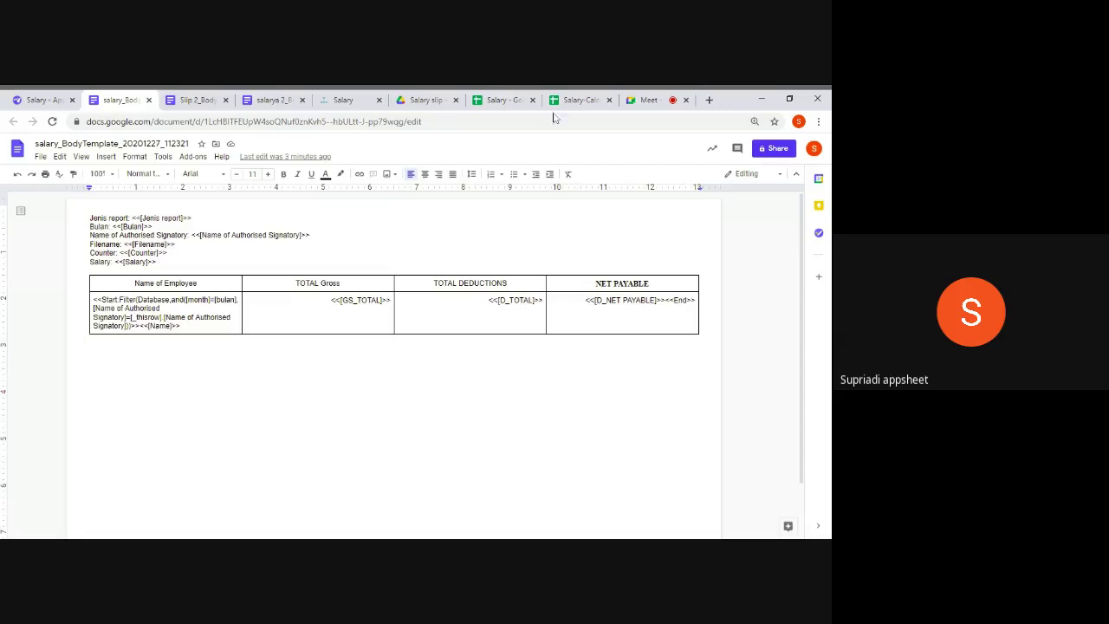
In Google Drive, preview 8_Consolidation.pdf from the consolidation folder of Salary-2067959 and close the preview
{"action": "left_click", "coordinate": [507, 101]}
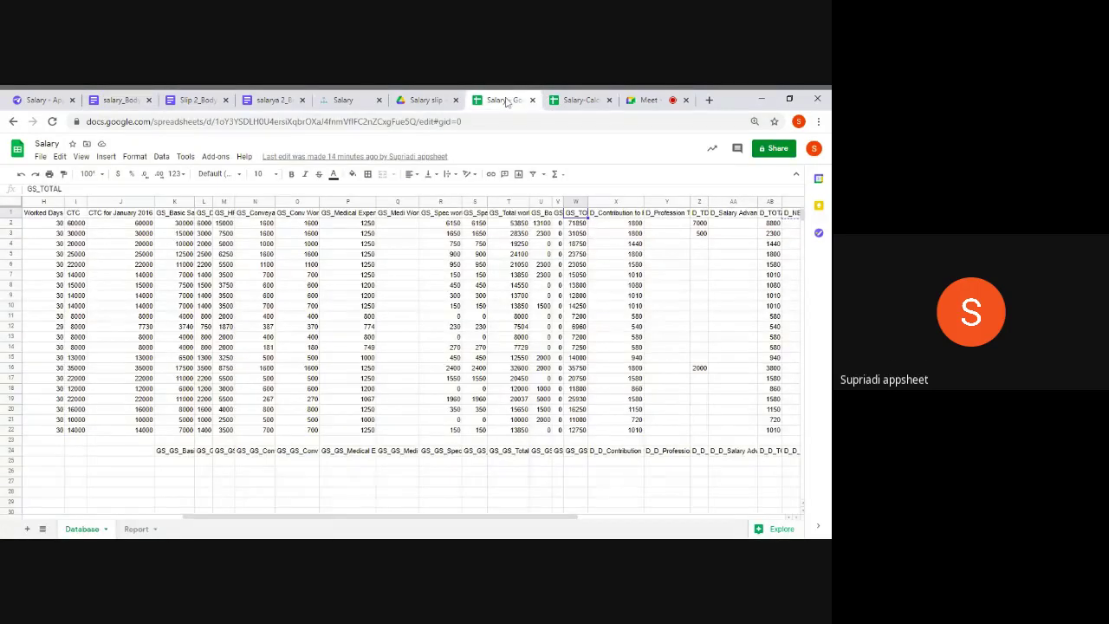
{"action": "left_click", "coordinate": [579, 100]}
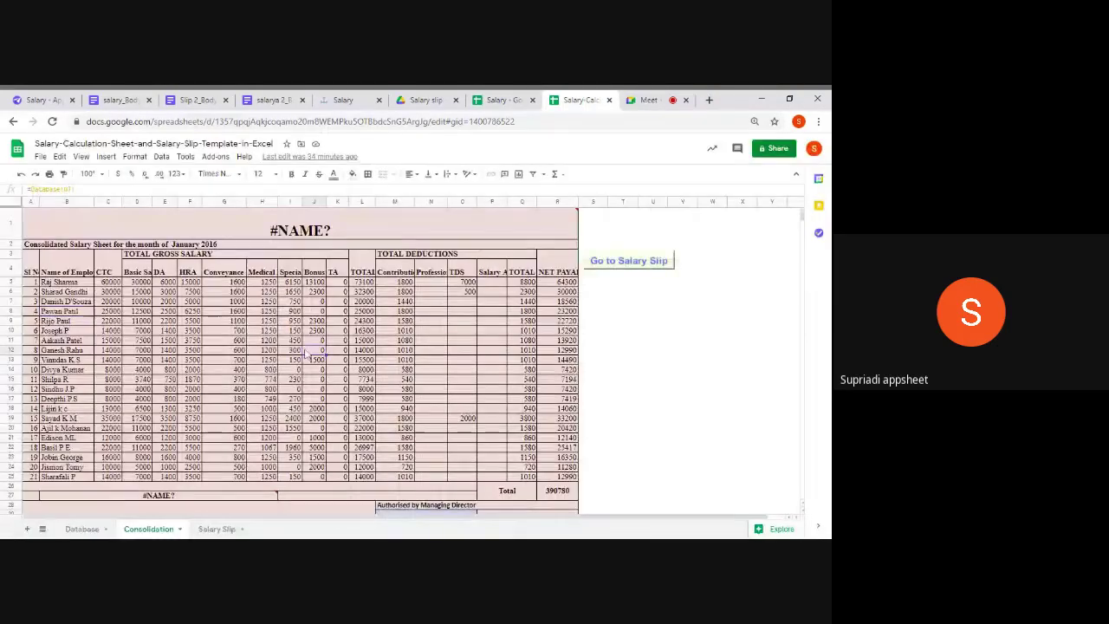
{"action": "left_click", "coordinate": [430, 100]}
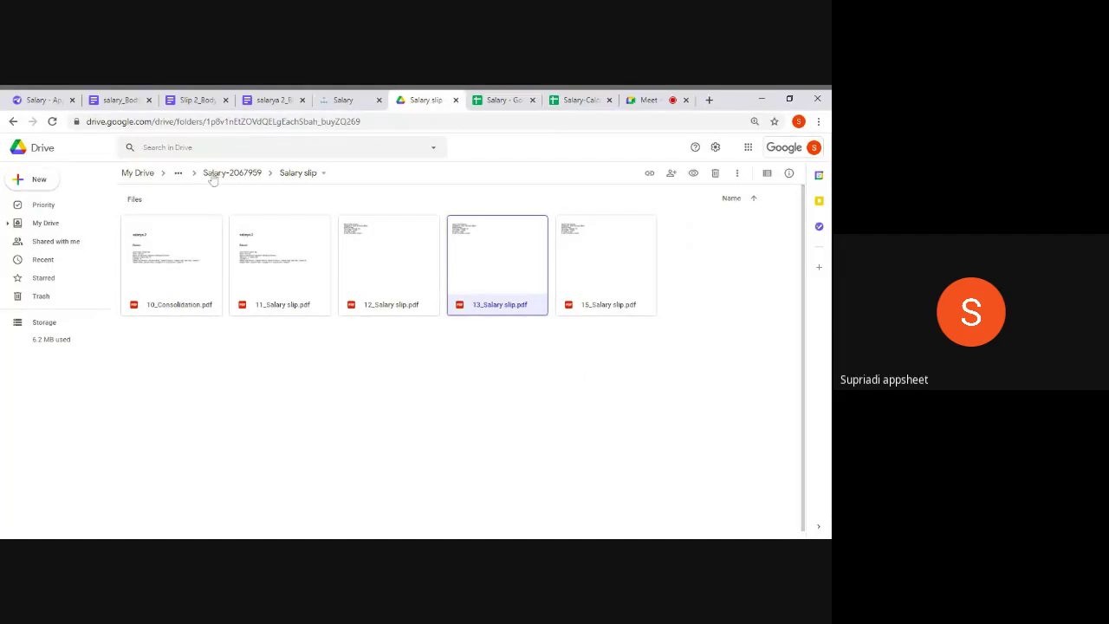
{"action": "left_click", "coordinate": [234, 173]}
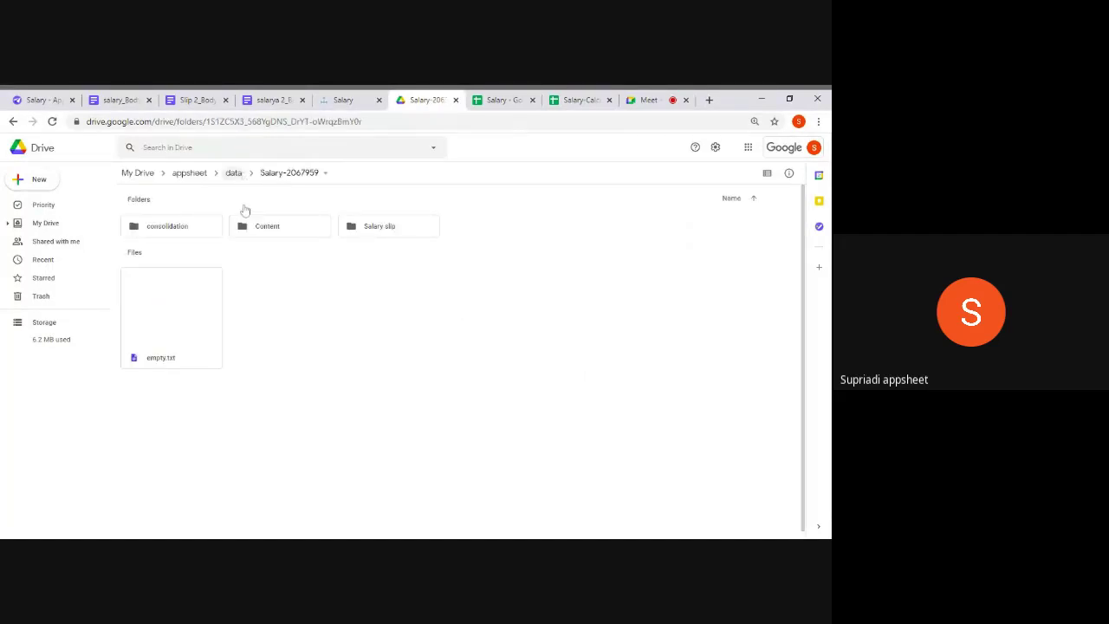
{"action": "double_click", "coordinate": [189, 232]}
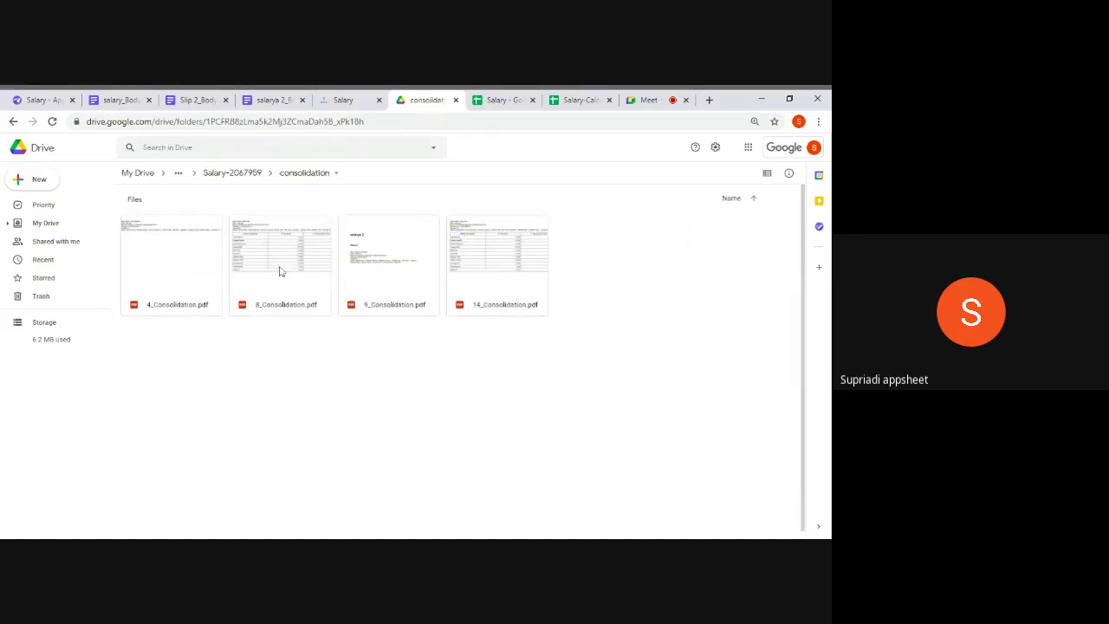
{"action": "double_click", "coordinate": [266, 264]}
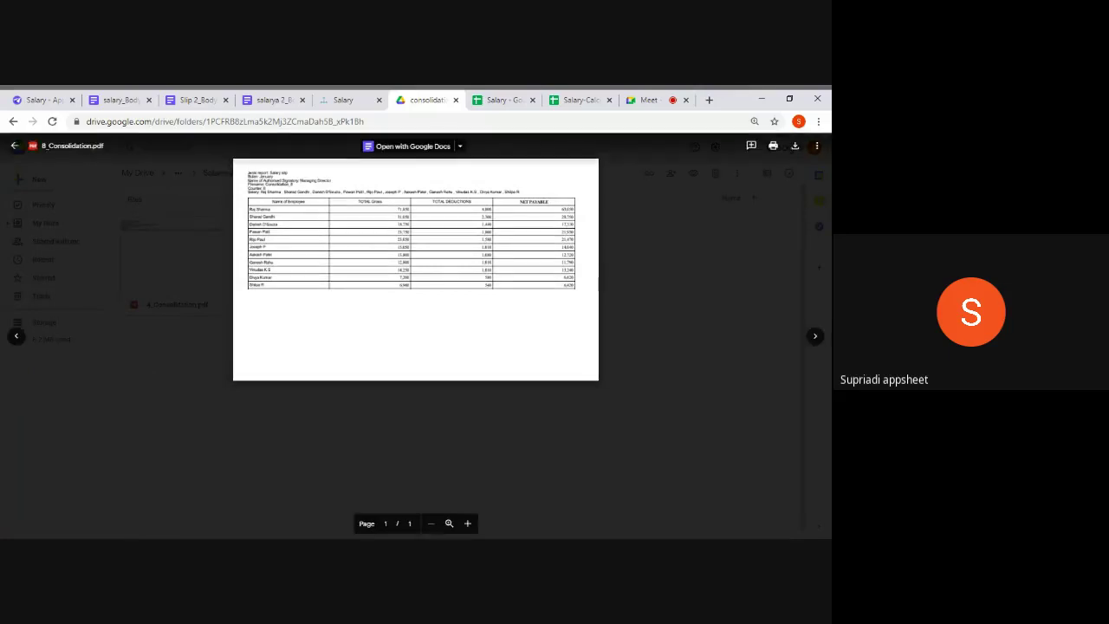
{"action": "key", "text": "Escape"}
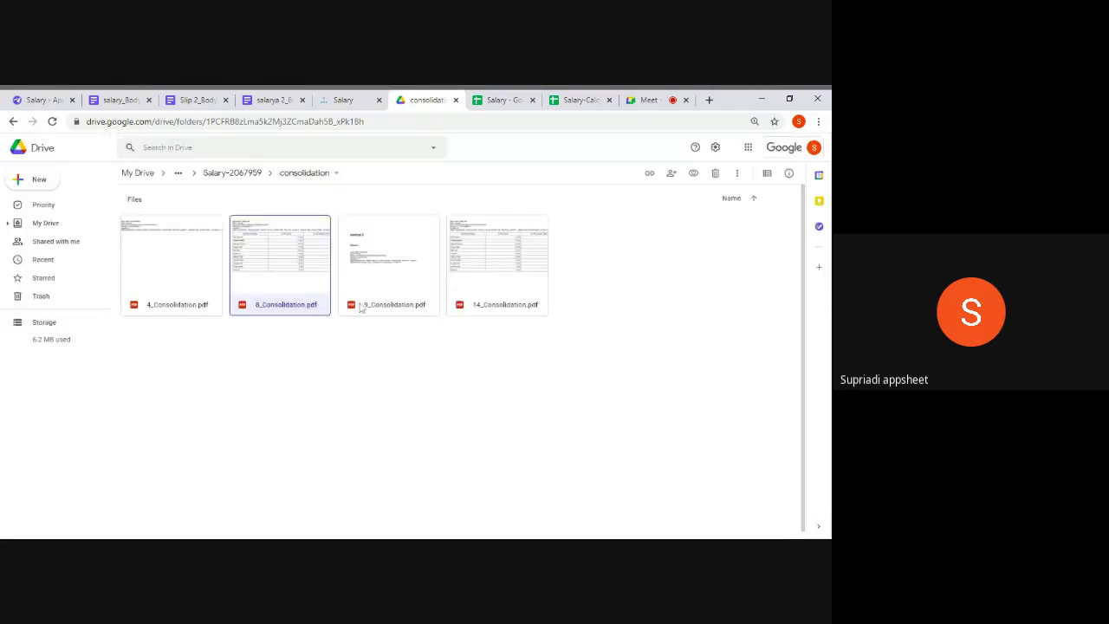
View the PDFs in the Salary slip folder of Salary-2067959 and switch to the salarya 2 body template
{"action": "left_click", "coordinate": [240, 174]}
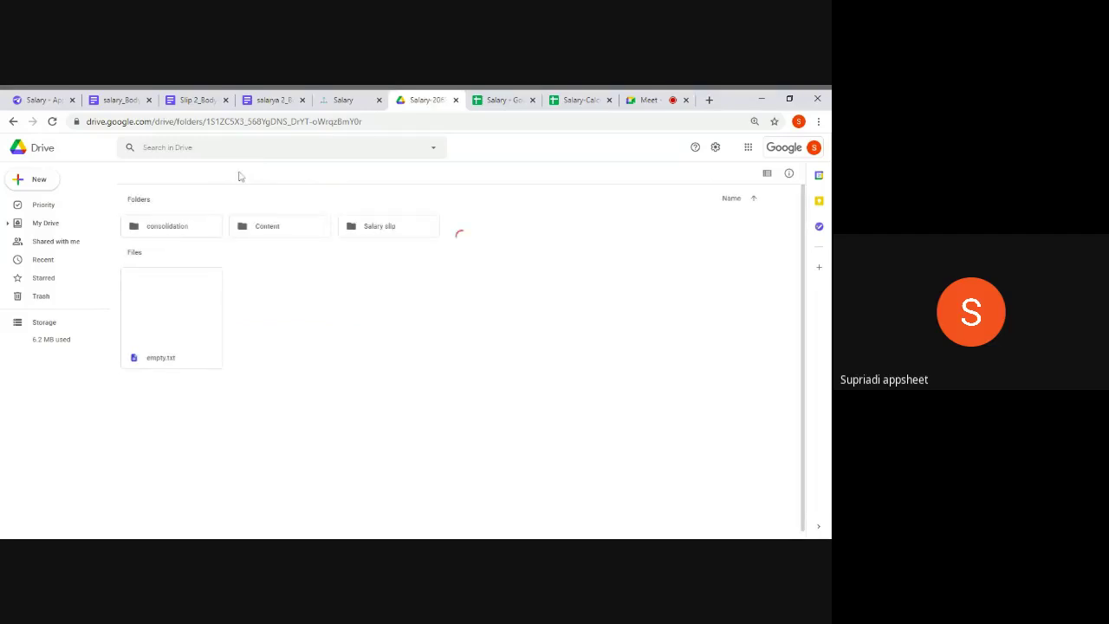
{"action": "double_click", "coordinate": [394, 231]}
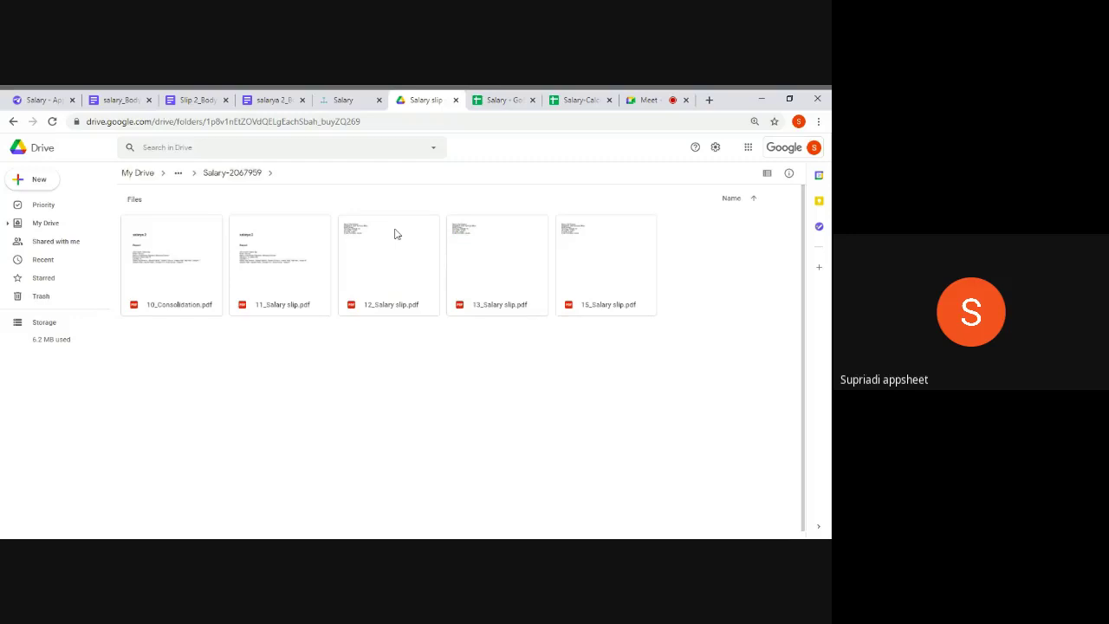
{"action": "left_click", "coordinate": [271, 101]}
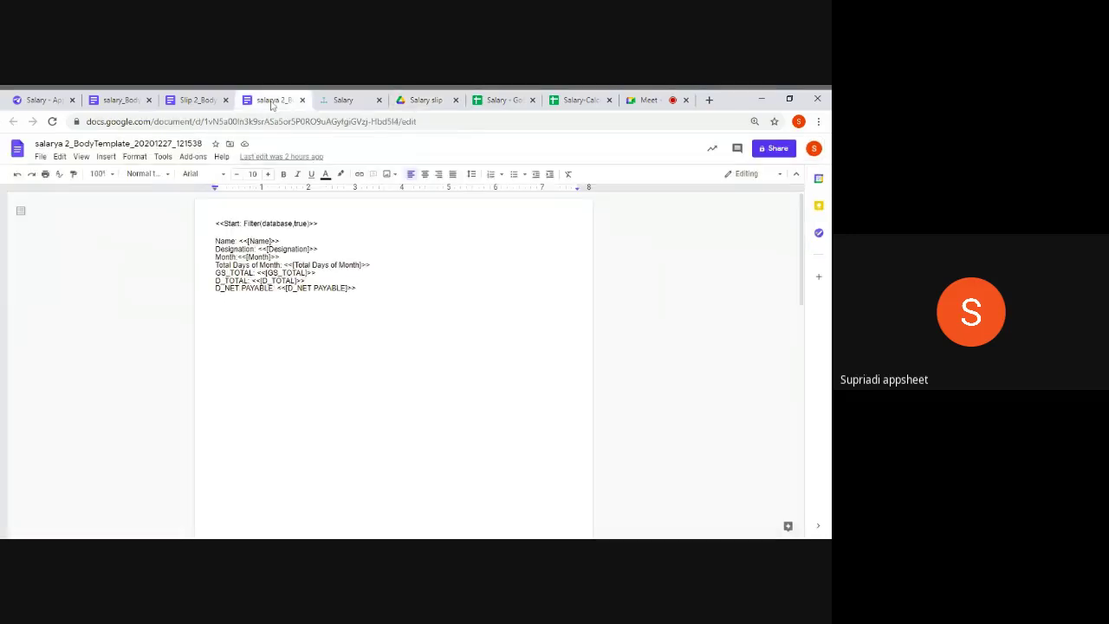
{"action": "left_click", "coordinate": [266, 297]}
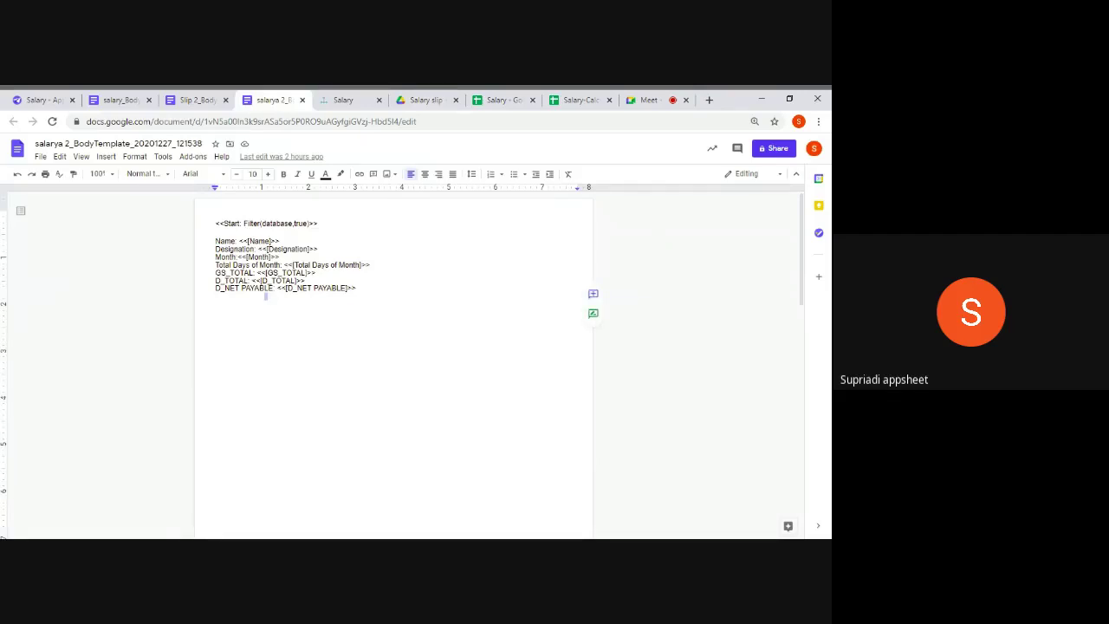
Open the Salary Slip sheet of the salary calculation workbook and inspect the lookup formulas for Designation and Total Leave Days
{"action": "left_click", "coordinate": [590, 100]}
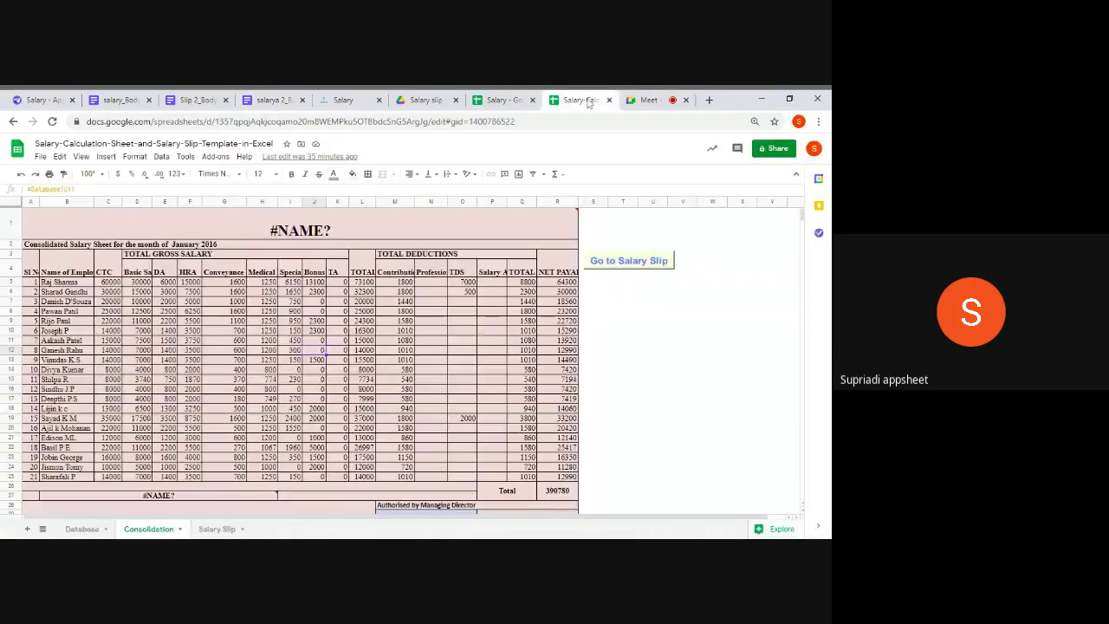
{"action": "left_click", "coordinate": [217, 530]}
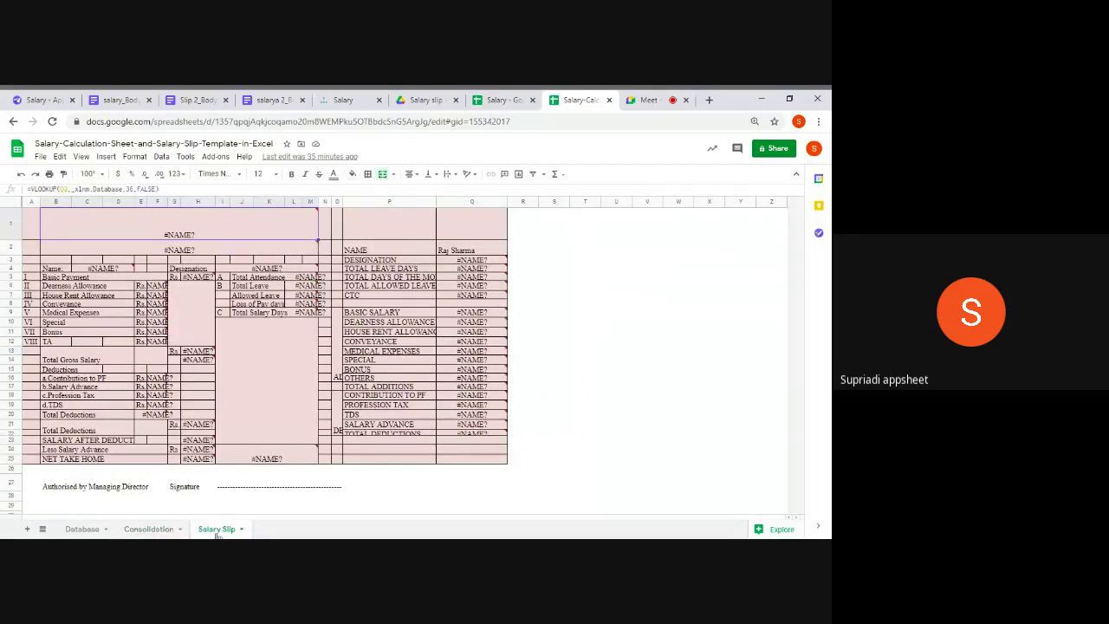
{"action": "mouse_move", "coordinate": [193, 234]}
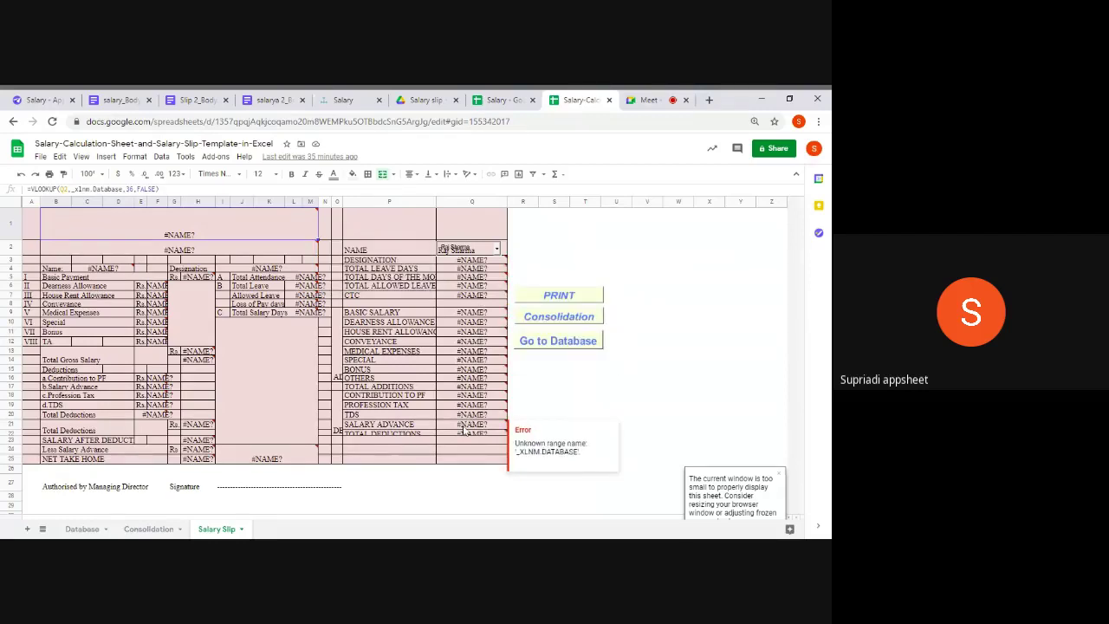
{"action": "left_click", "coordinate": [339, 485]}
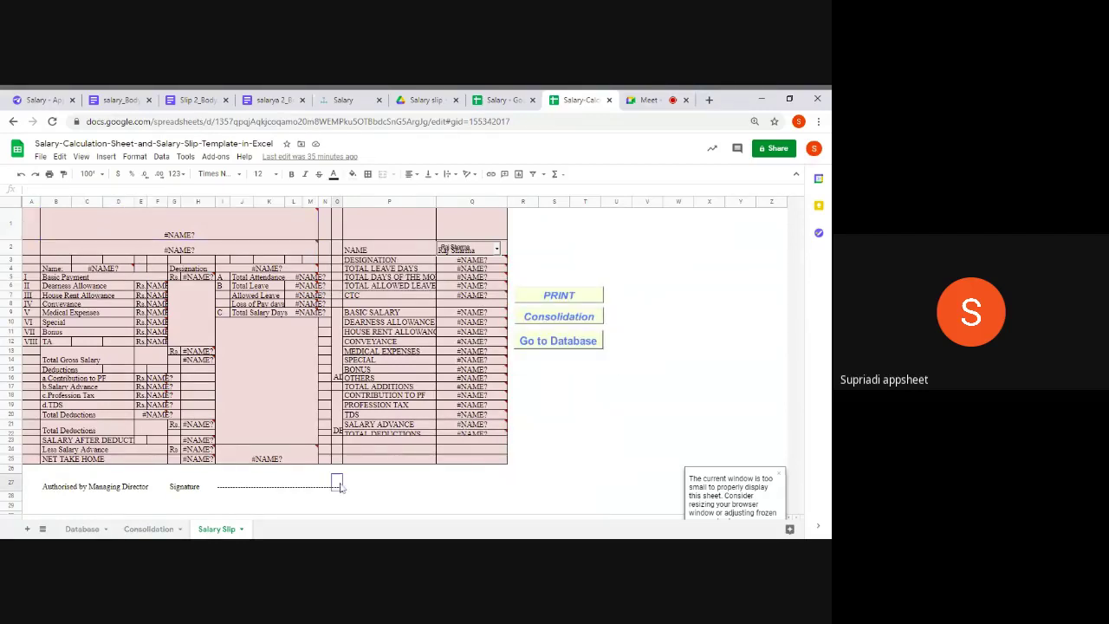
{"action": "left_click", "coordinate": [484, 260]}
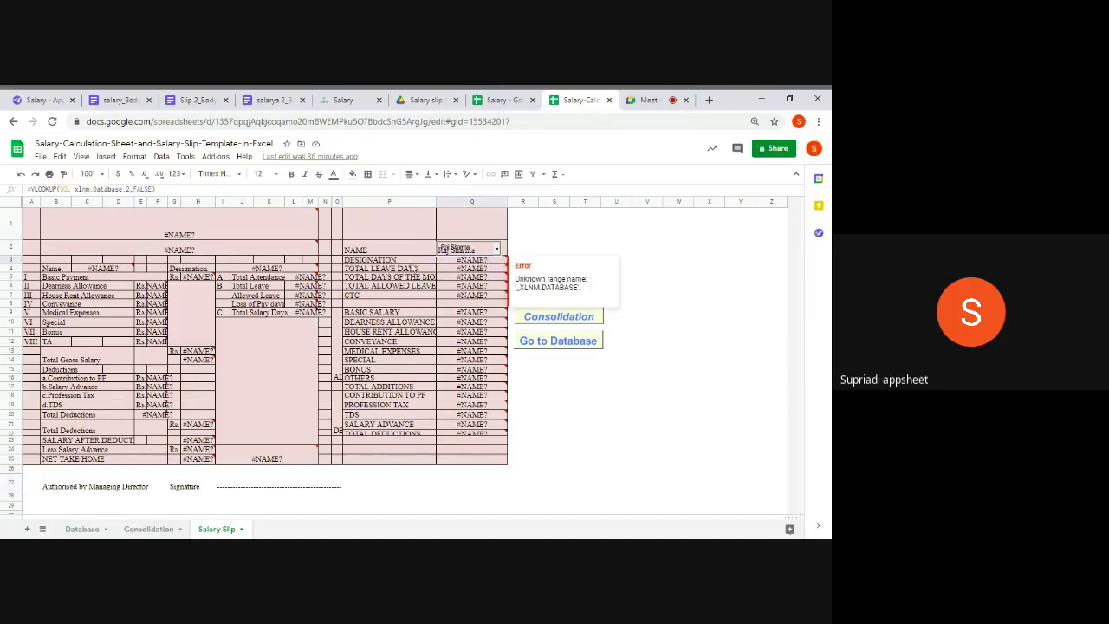
{"action": "left_click", "coordinate": [485, 269]}
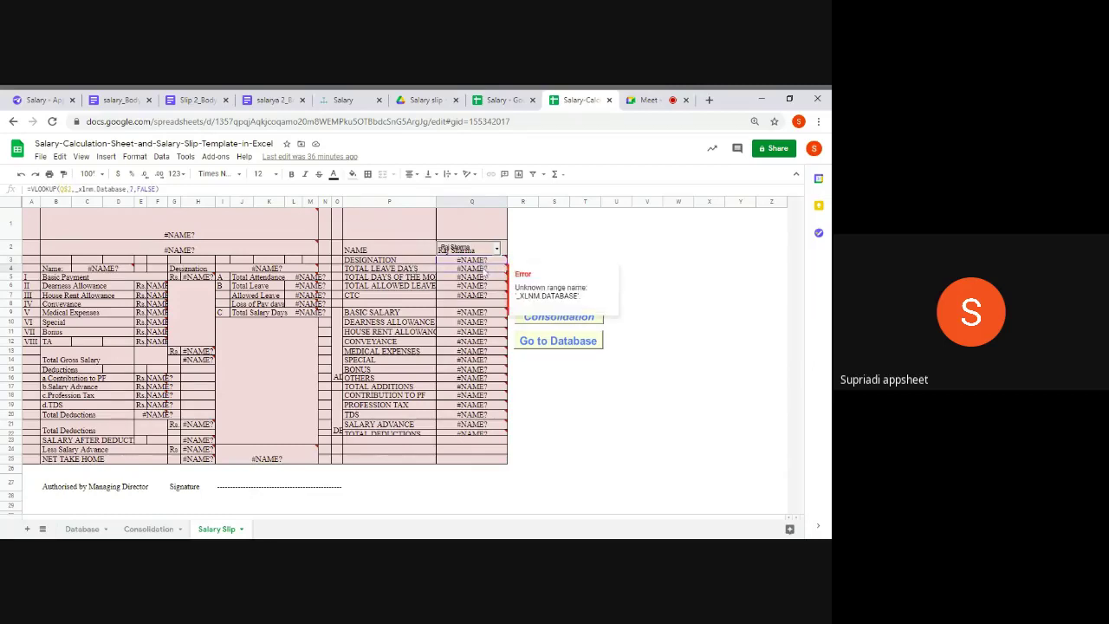
Examine the Designation heading and the first employee's name in the Salary spreadsheet's Database sheet
{"action": "left_click", "coordinate": [499, 101]}
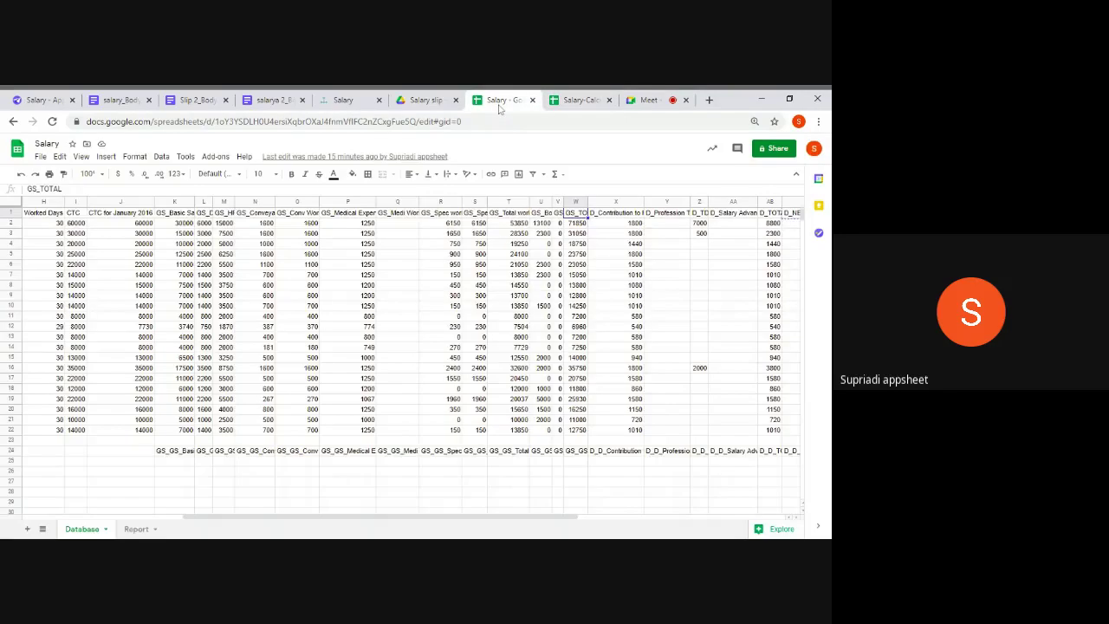
{"action": "left_click", "coordinate": [69, 277]}
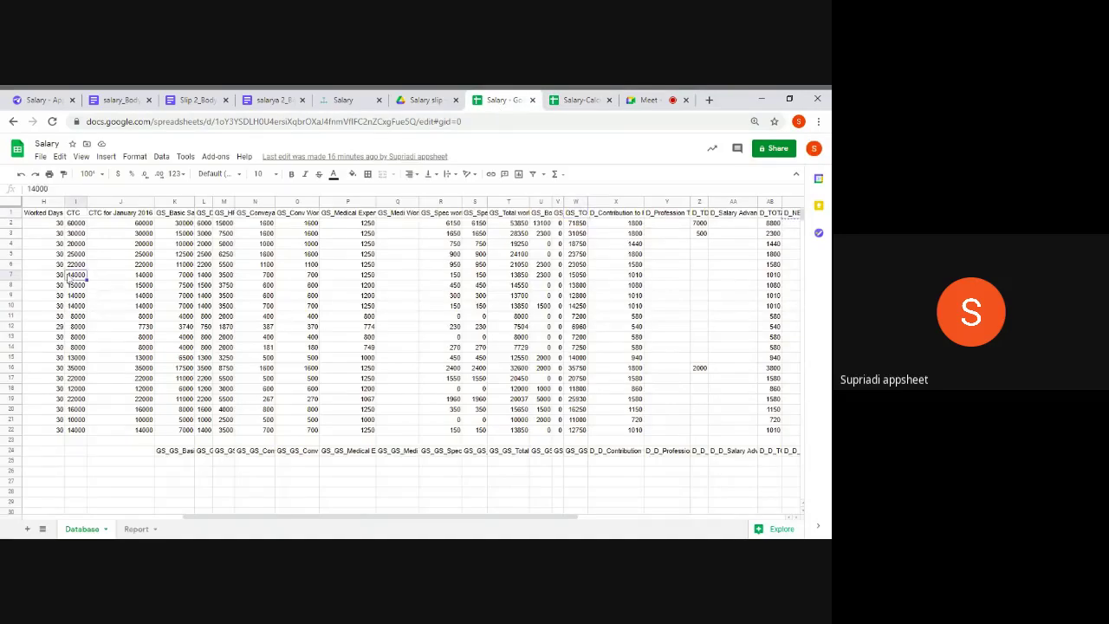
{"action": "key", "text": "Left"}
{"action": "key", "text": "Left"}
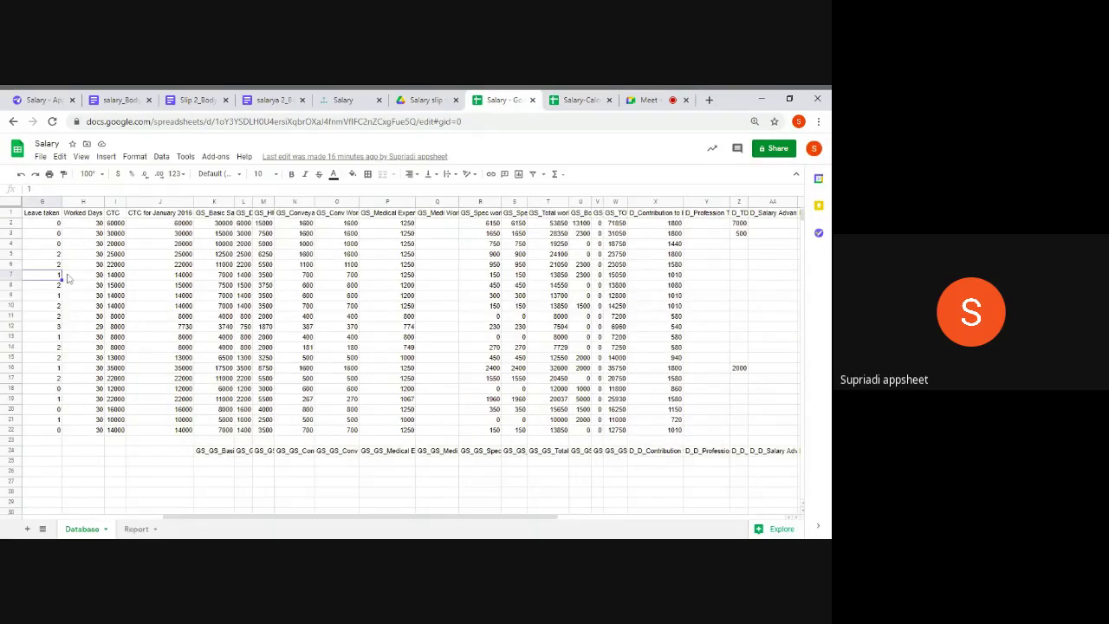
{"action": "key", "text": "Home"}
{"action": "left_click", "coordinate": [107, 215]}
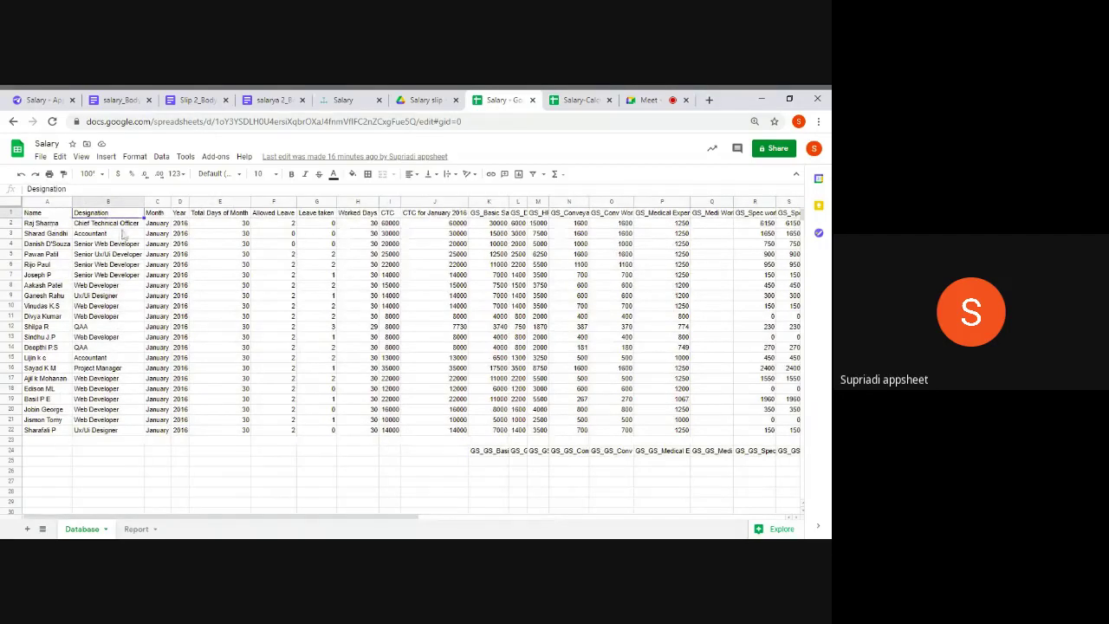
{"action": "left_click", "coordinate": [52, 224]}
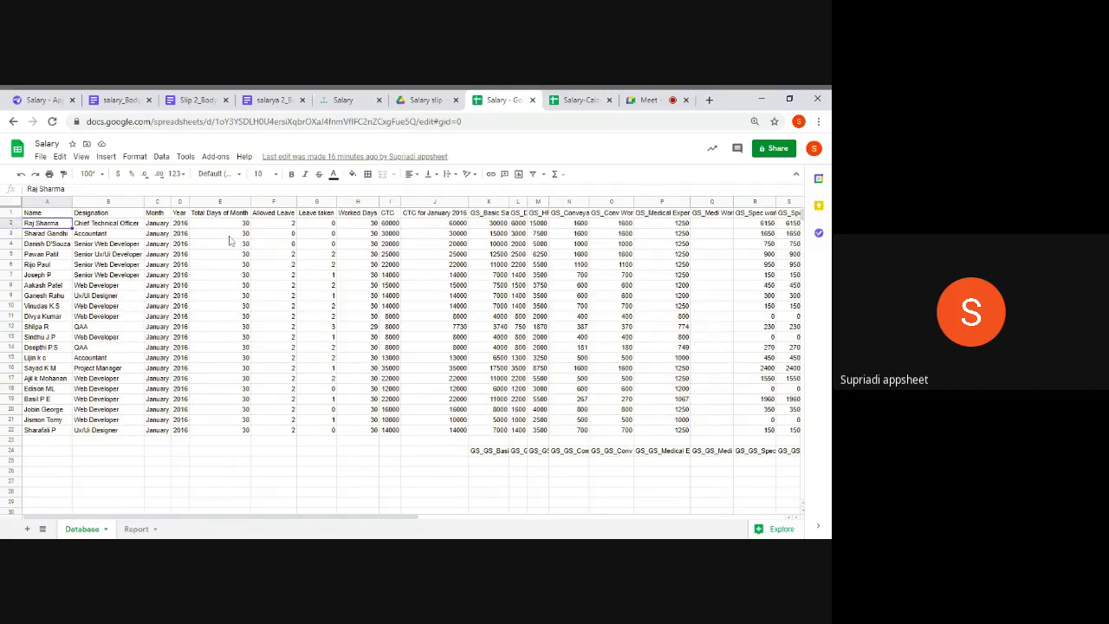
Compare the Salary Slip sheet's layout with the salarya 2 body template and the Database sheet's columns
{"action": "left_click", "coordinate": [574, 100]}
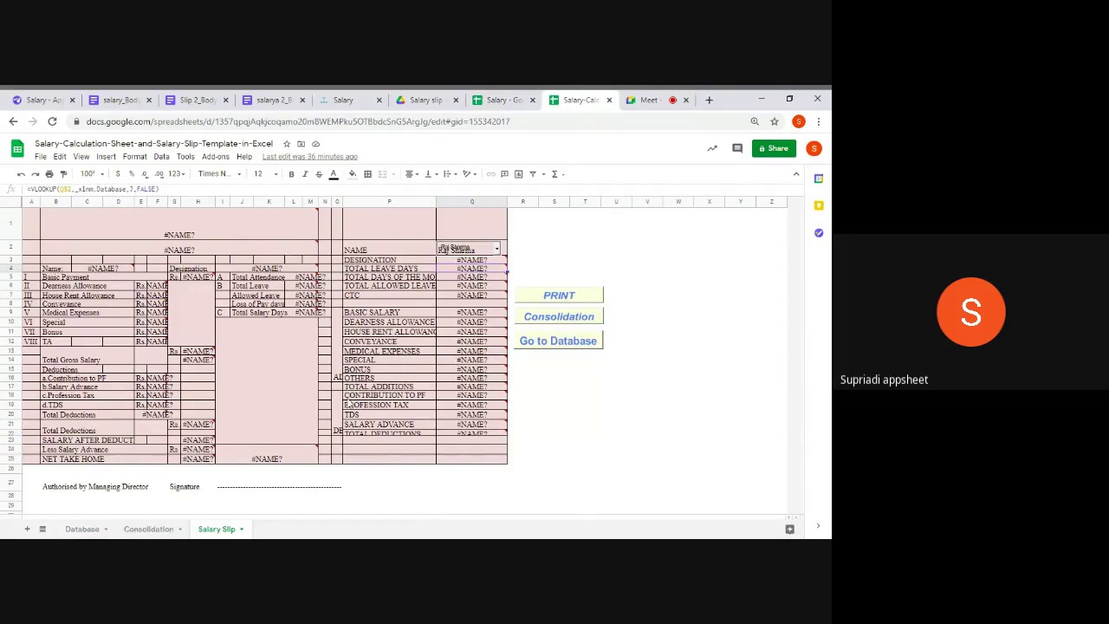
{"action": "mouse_move", "coordinate": [277, 259]}
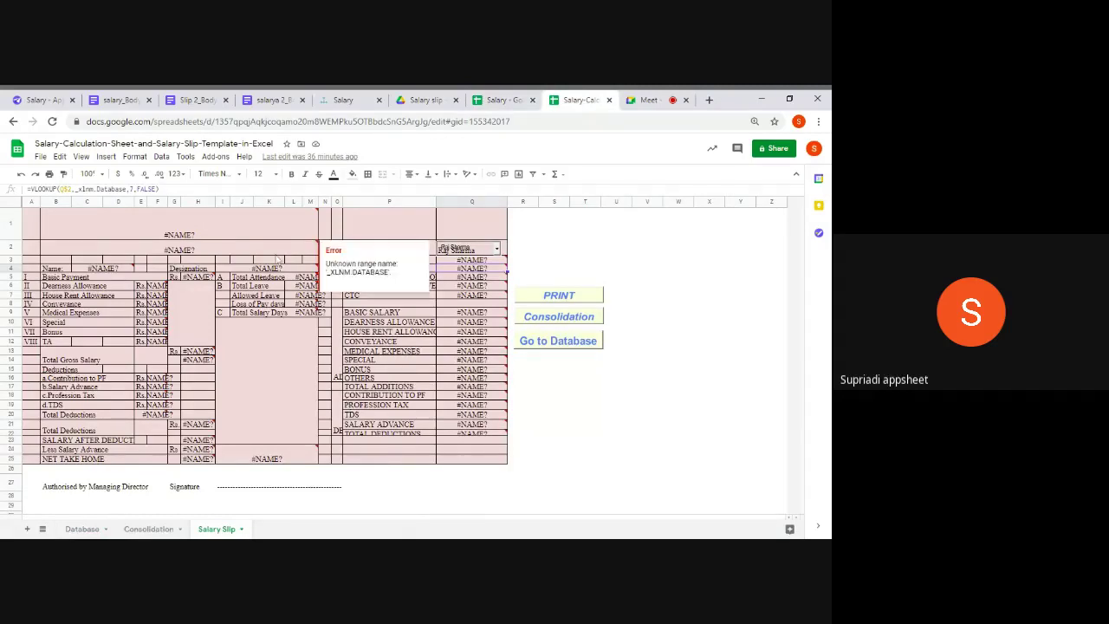
{"action": "left_click", "coordinate": [269, 102]}
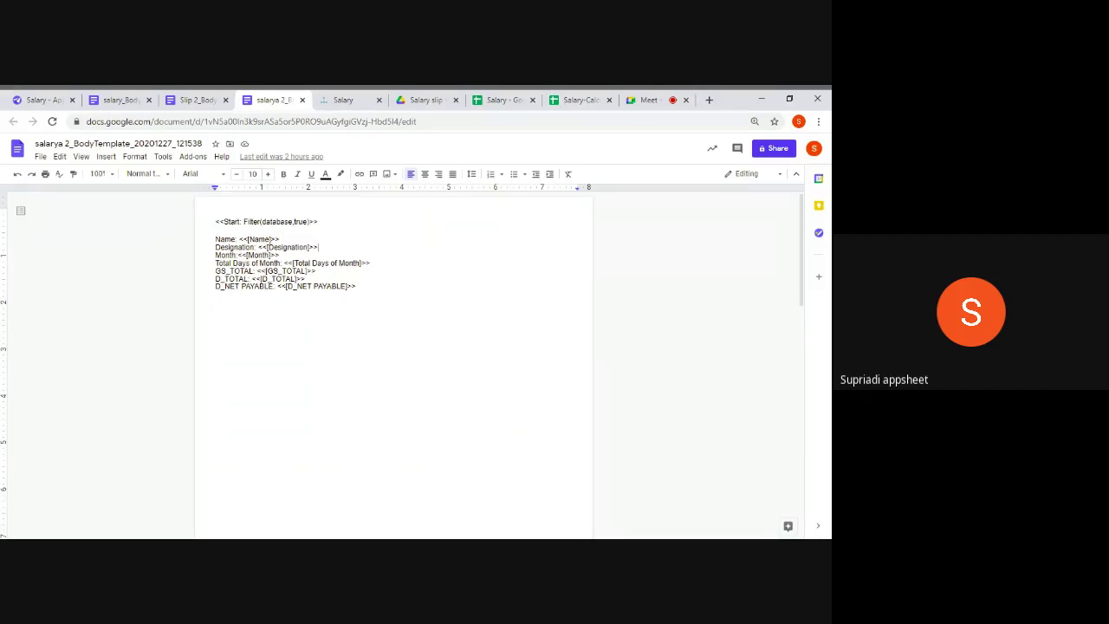
{"action": "left_click", "coordinate": [505, 102]}
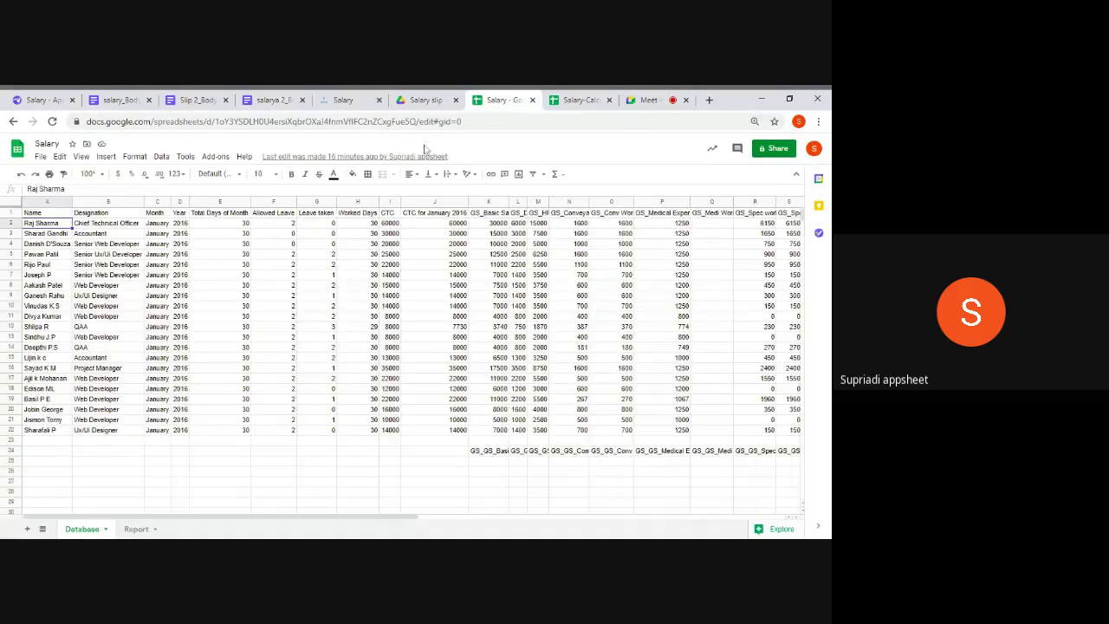
{"action": "left_click", "coordinate": [583, 102]}
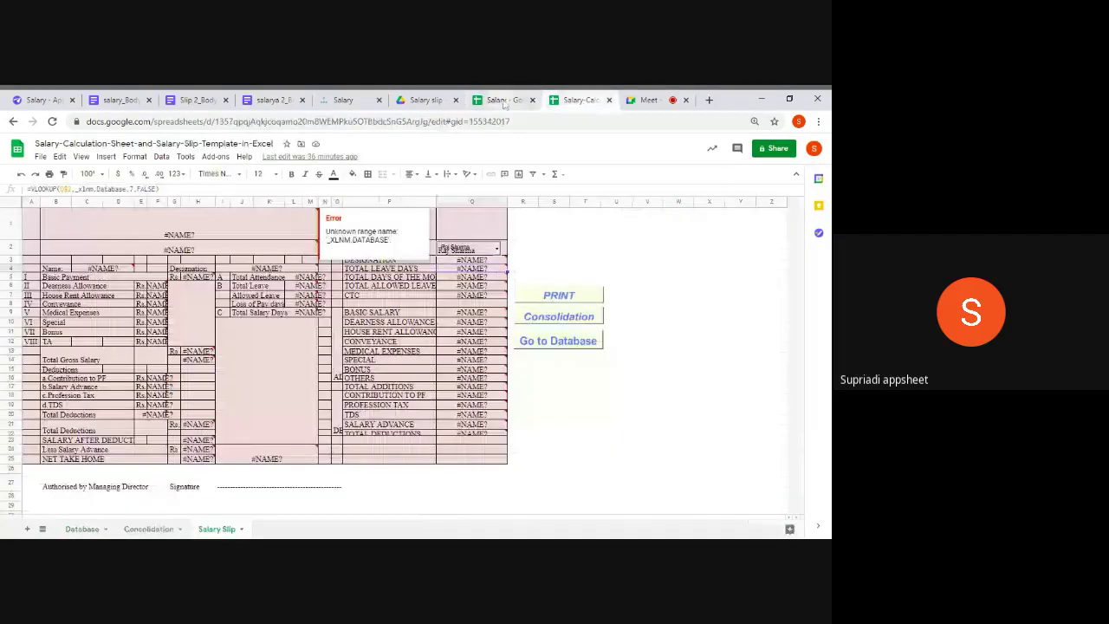
{"action": "left_click", "coordinate": [502, 102]}
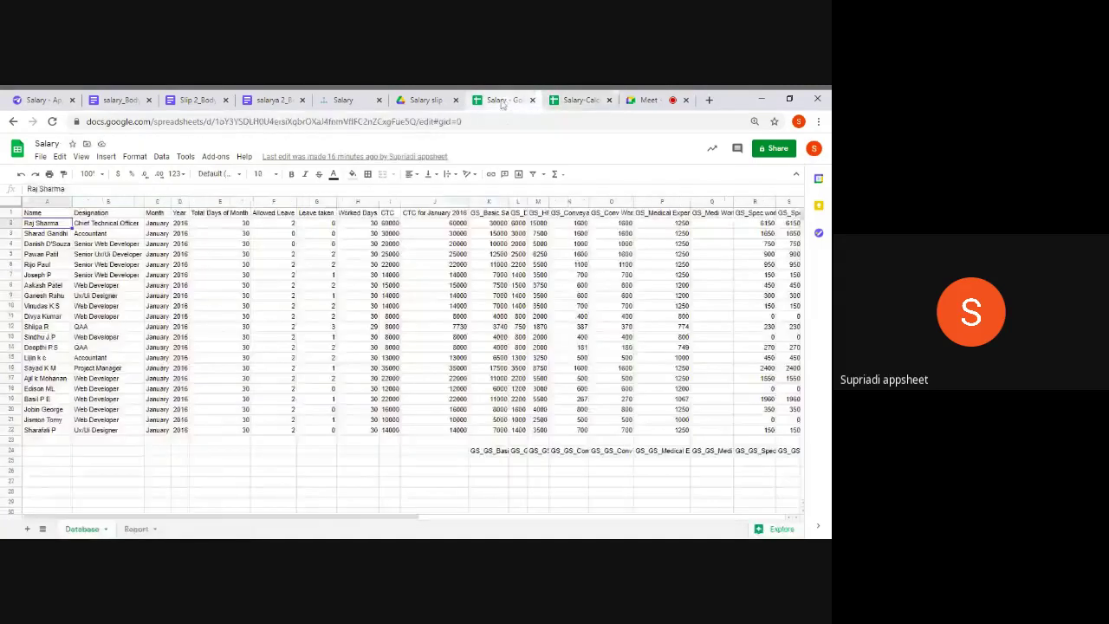
Examine the break options and the placement of the Start and End tags across the pages of the salarya 2 body template
{"action": "left_click", "coordinate": [273, 100]}
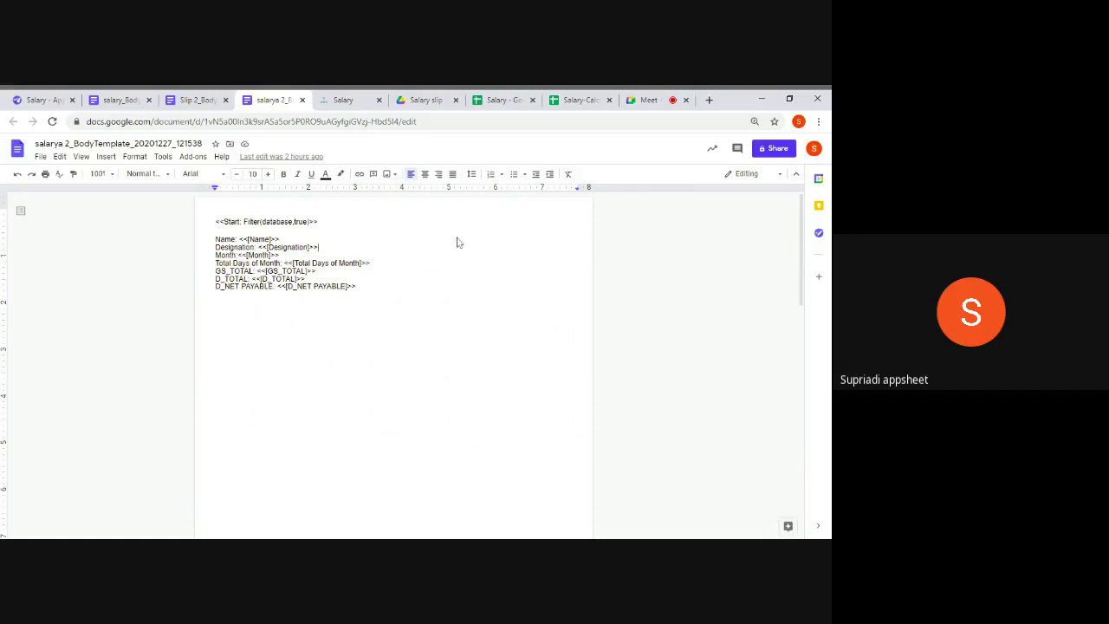
{"action": "left_click", "coordinate": [107, 158]}
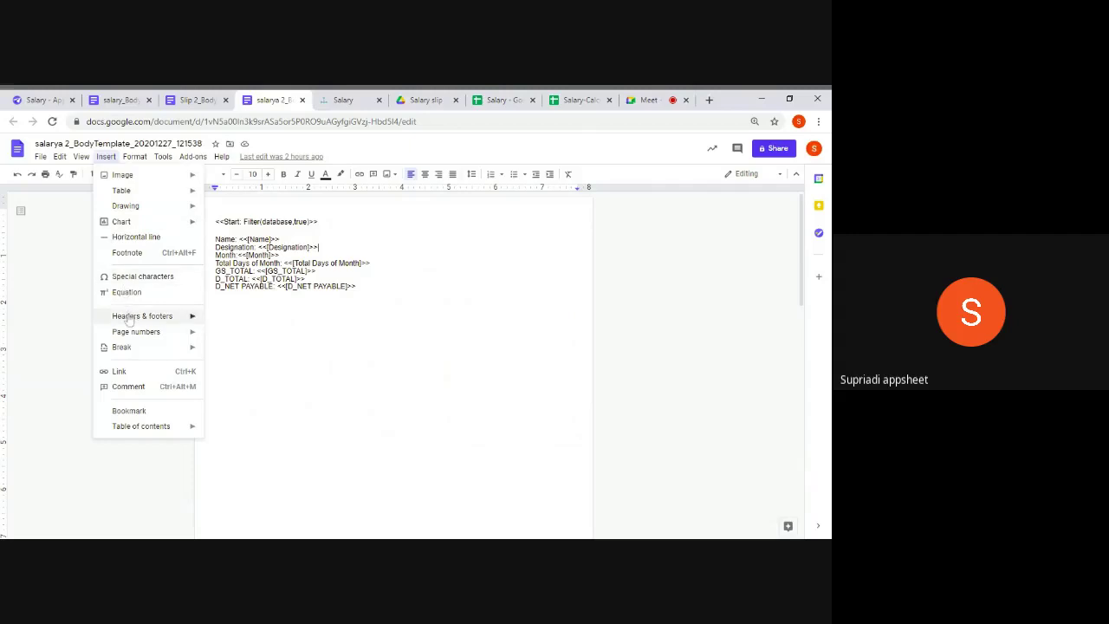
{"action": "mouse_move", "coordinate": [139, 354]}
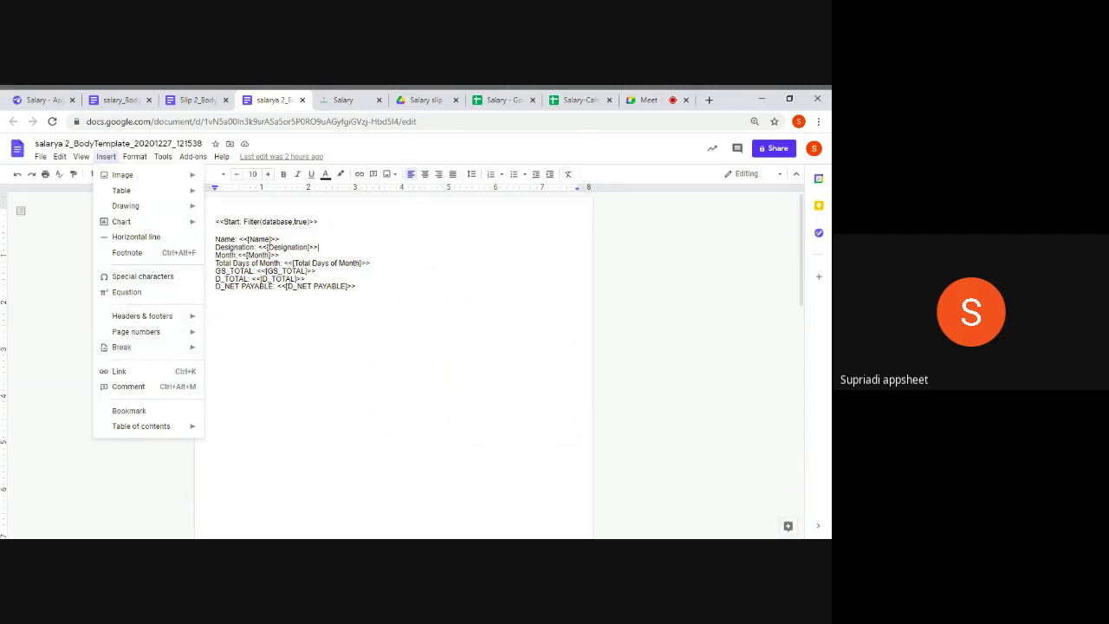
{"action": "left_click", "coordinate": [264, 294]}
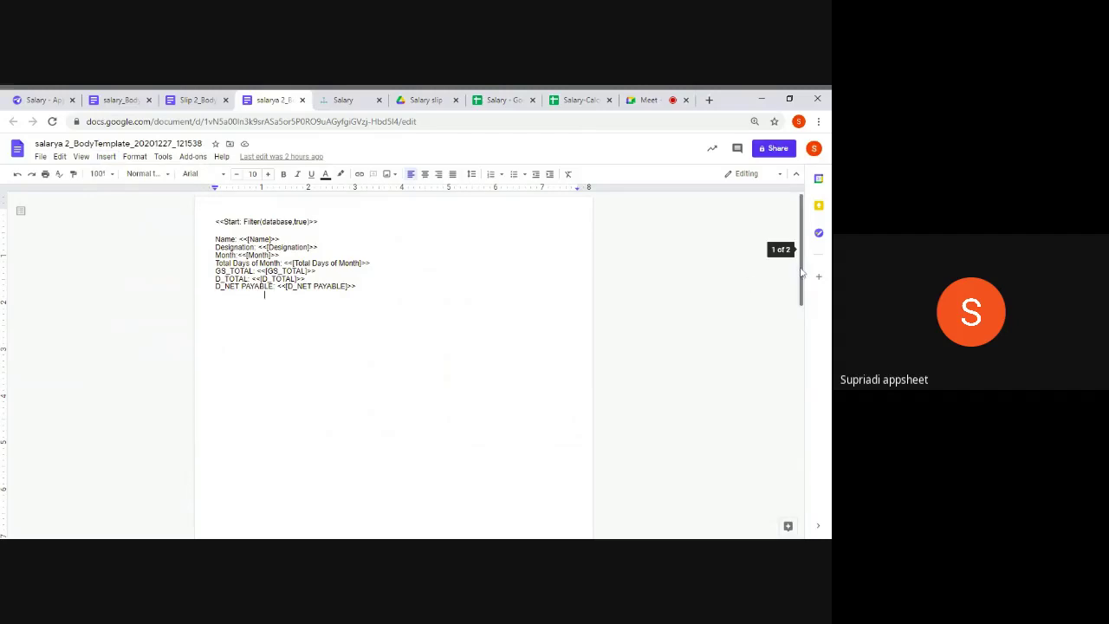
{"action": "left_click_drag", "start_coordinate": [802, 273], "coordinate": [806, 383]}
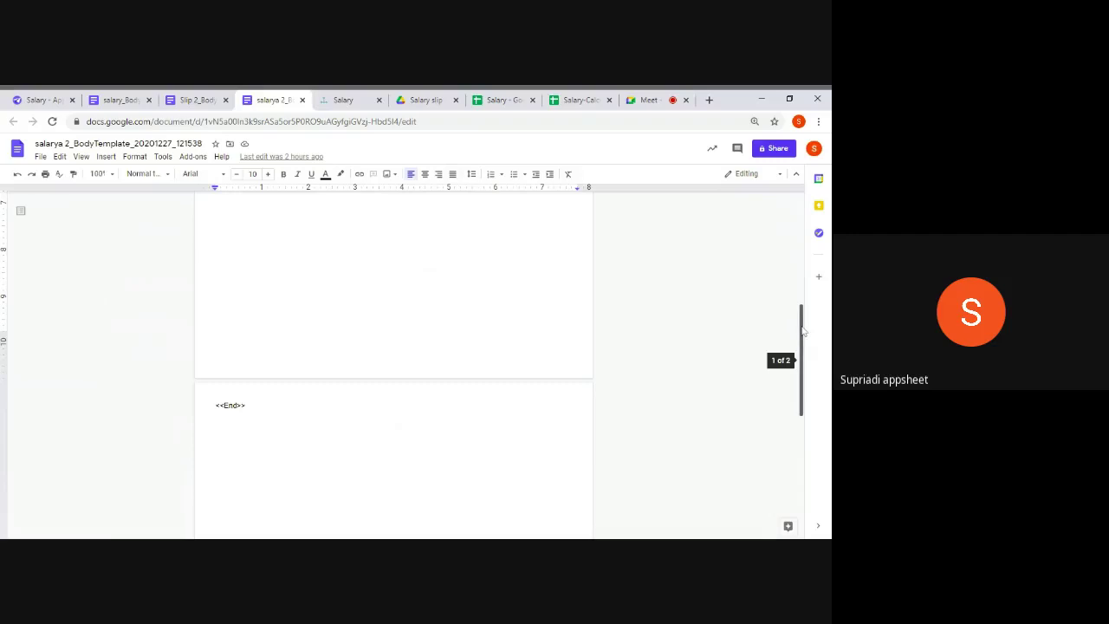
{"action": "left_click_drag", "start_coordinate": [803, 330], "coordinate": [798, 237]}
{"action": "left_click", "coordinate": [265, 244]}
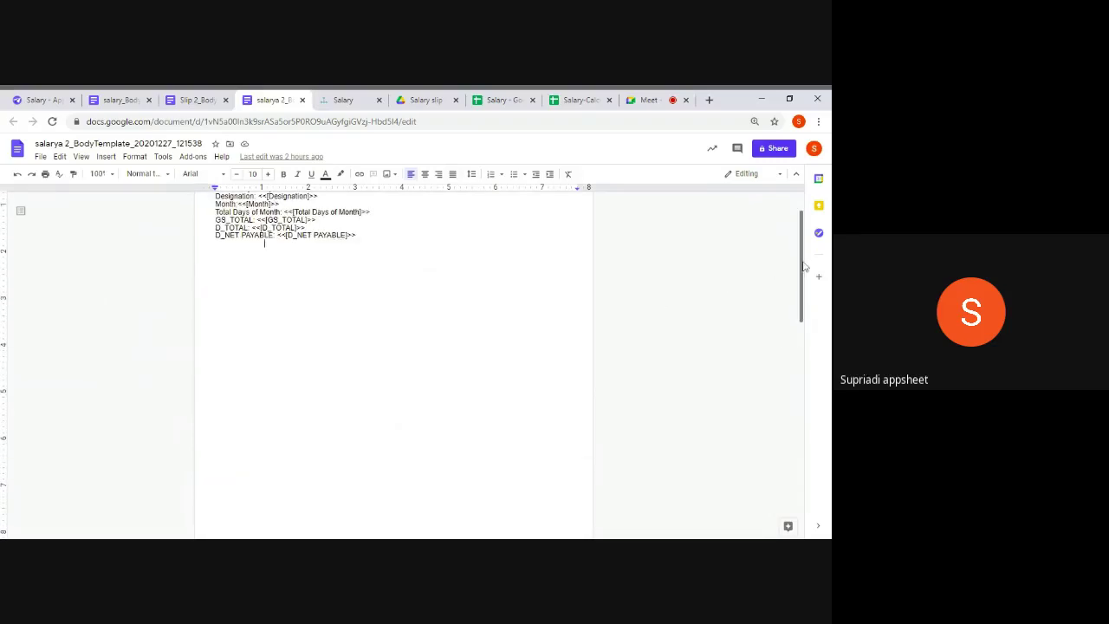
{"action": "scroll", "coordinate": [803, 266], "scroll_direction": "up", "scroll_amount": 2}
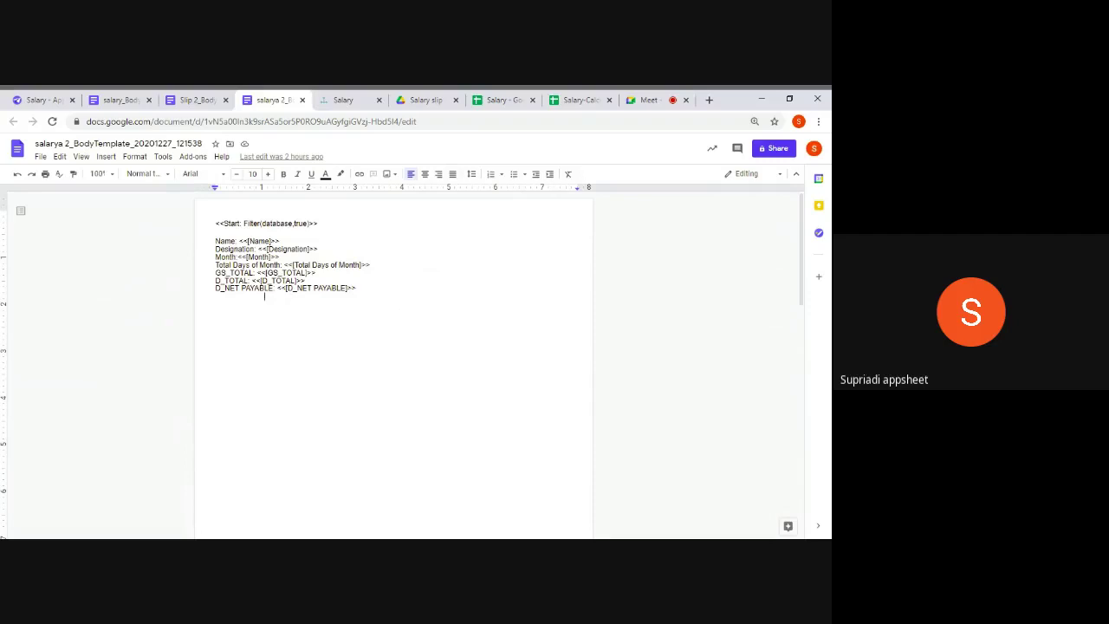
Open 15_Salary slip.pdf from the Salary slip folder in Google Drive and examine the first employees' slips enlarged
{"action": "left_click", "coordinate": [426, 100]}
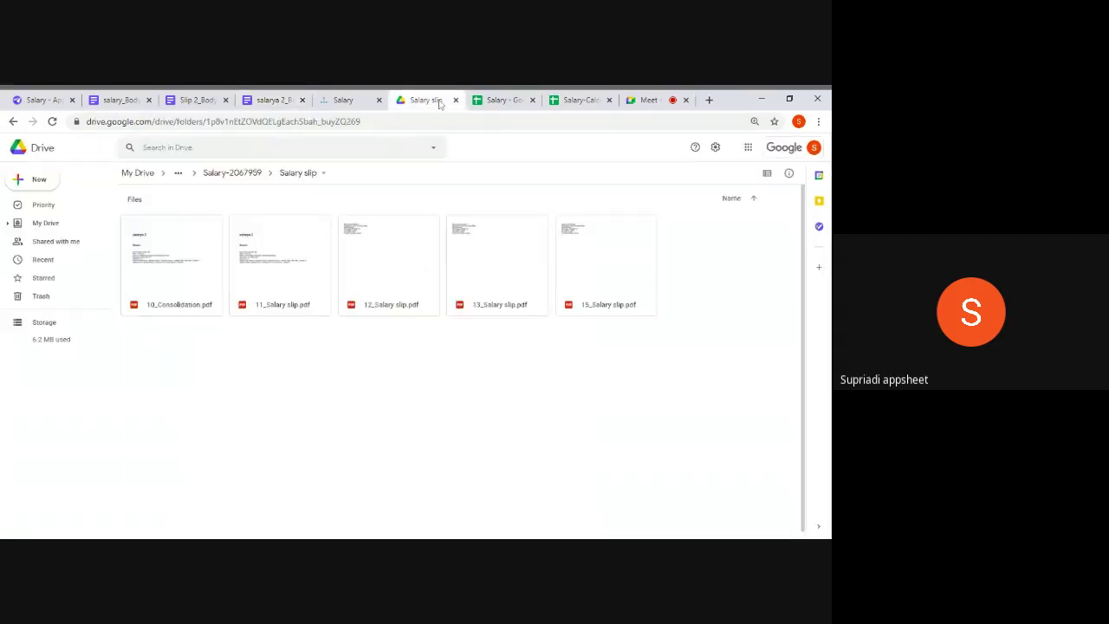
{"action": "double_click", "coordinate": [585, 267]}
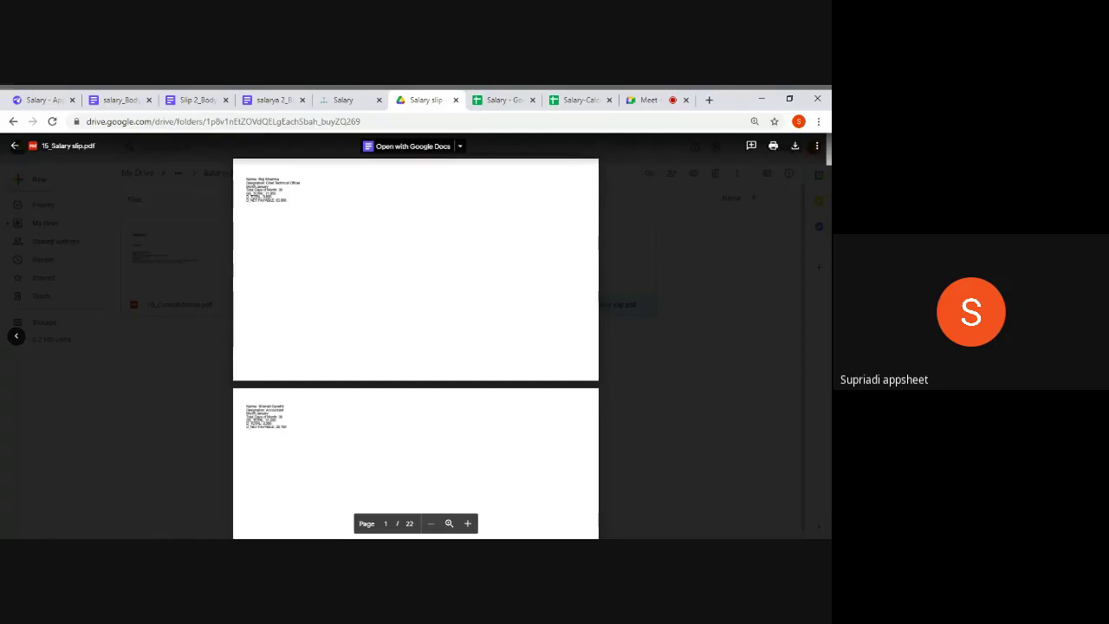
{"action": "key", "text": "ctrl+plus"}
{"action": "key", "text": "ctrl+plus"}
{"action": "key", "text": "ctrl+plus"}
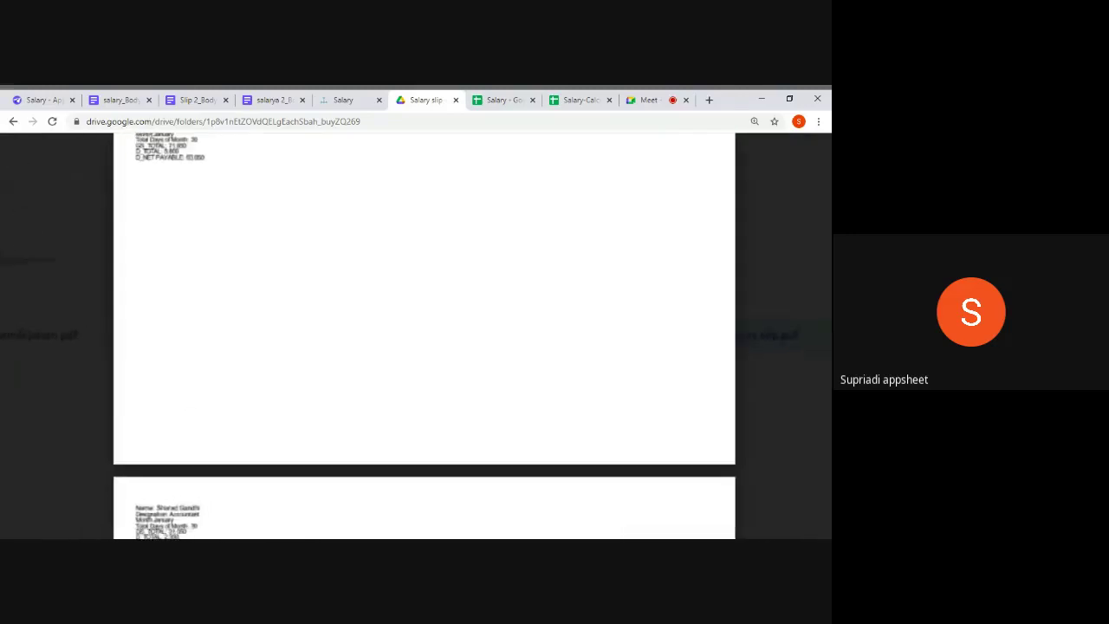
{"action": "key", "text": "ctrl+plus"}
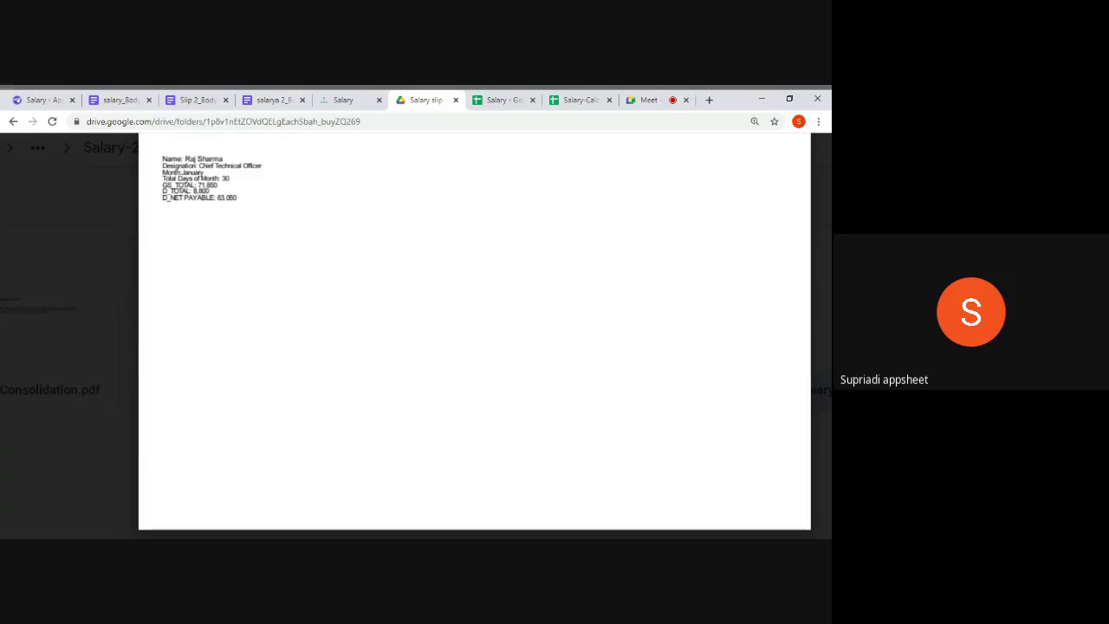
{"action": "scroll", "coordinate": [475, 337], "scroll_direction": "down", "scroll_amount": 3}
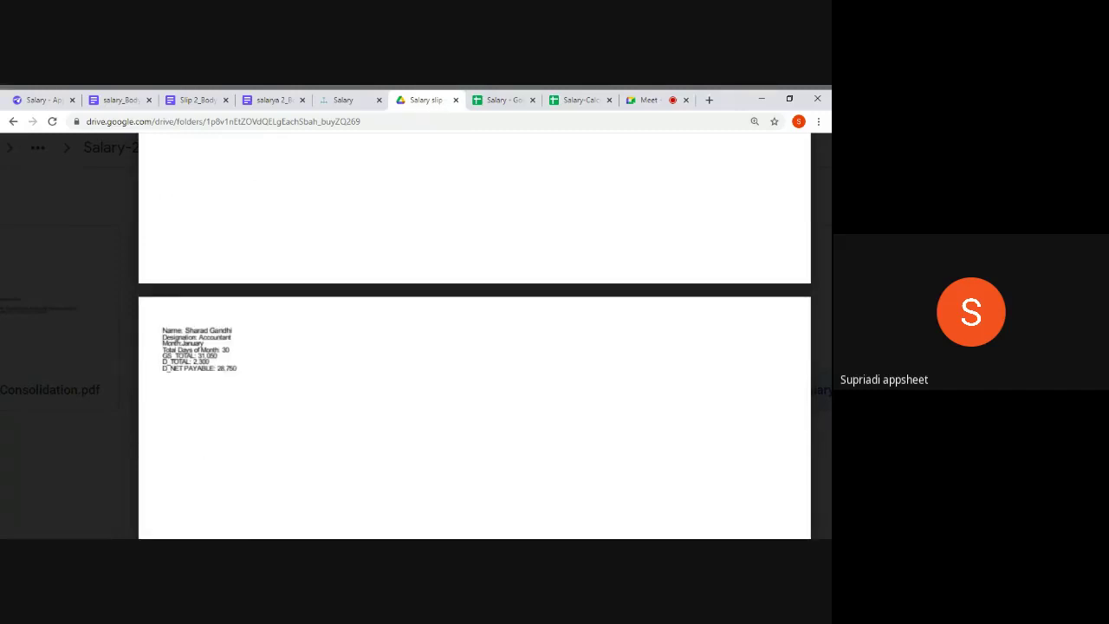
{"action": "scroll", "coordinate": [475, 338], "scroll_direction": "down", "scroll_amount": 7}
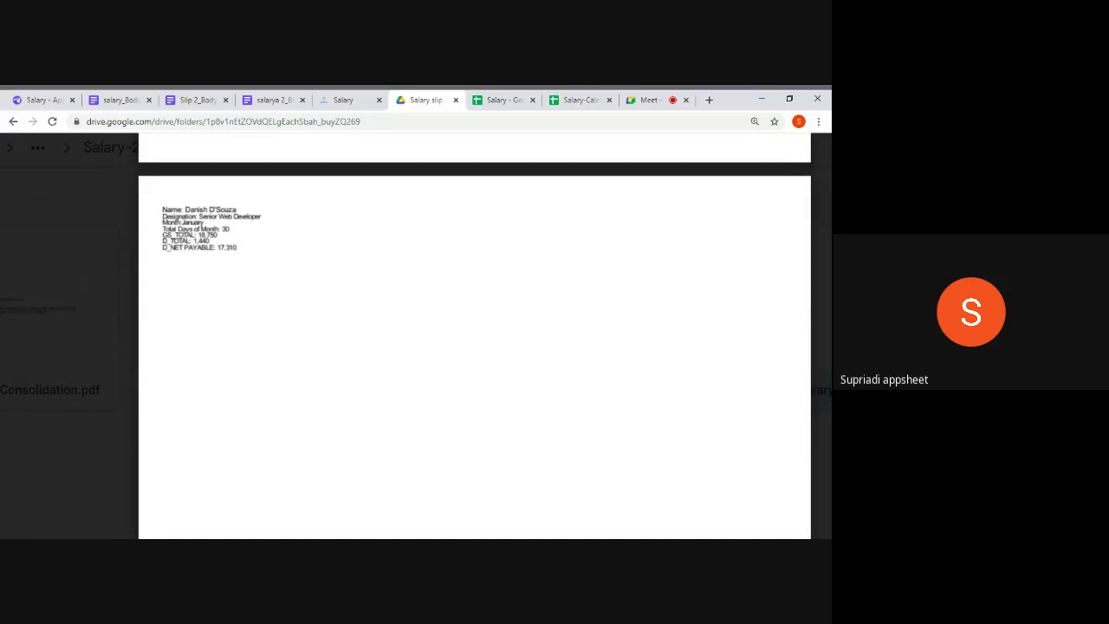
Look through the remaining pages of 15_Salary slip.pdf at reduced size, including the last page, and close the PDF
{"action": "key", "text": "ctrl+minus"}
{"action": "key", "text": "ctrl+minus"}
{"action": "key", "text": "ctrl+minus"}
{"action": "key", "text": "ctrl+minus"}
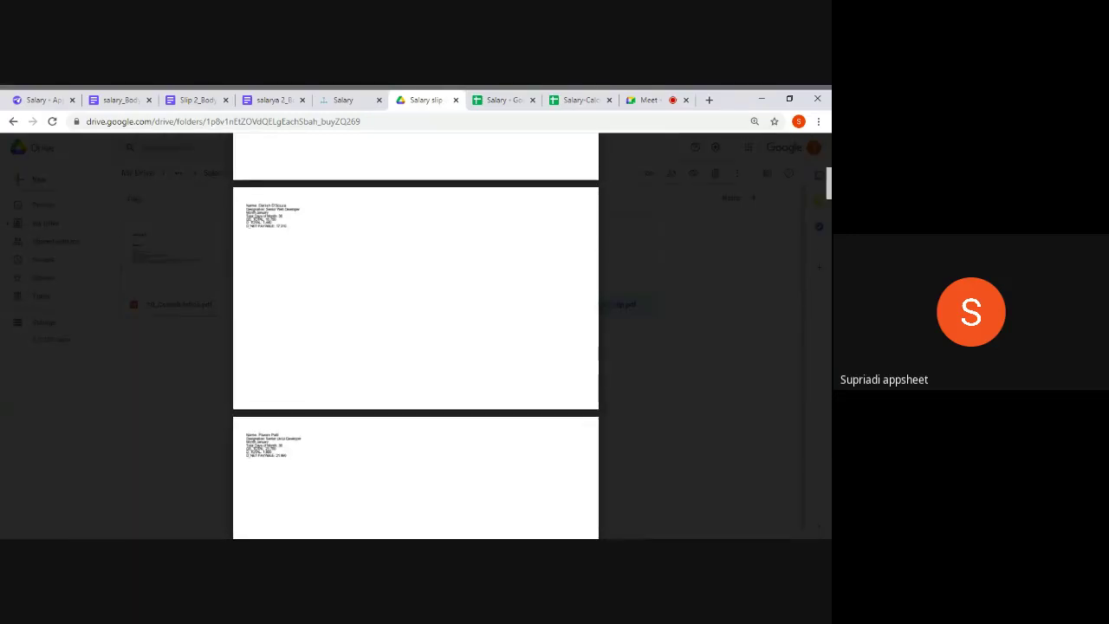
{"action": "scroll", "coordinate": [416, 338], "scroll_direction": "down", "scroll_amount": 4}
{"action": "scroll", "coordinate": [416, 338], "scroll_direction": "down", "scroll_amount": 20}
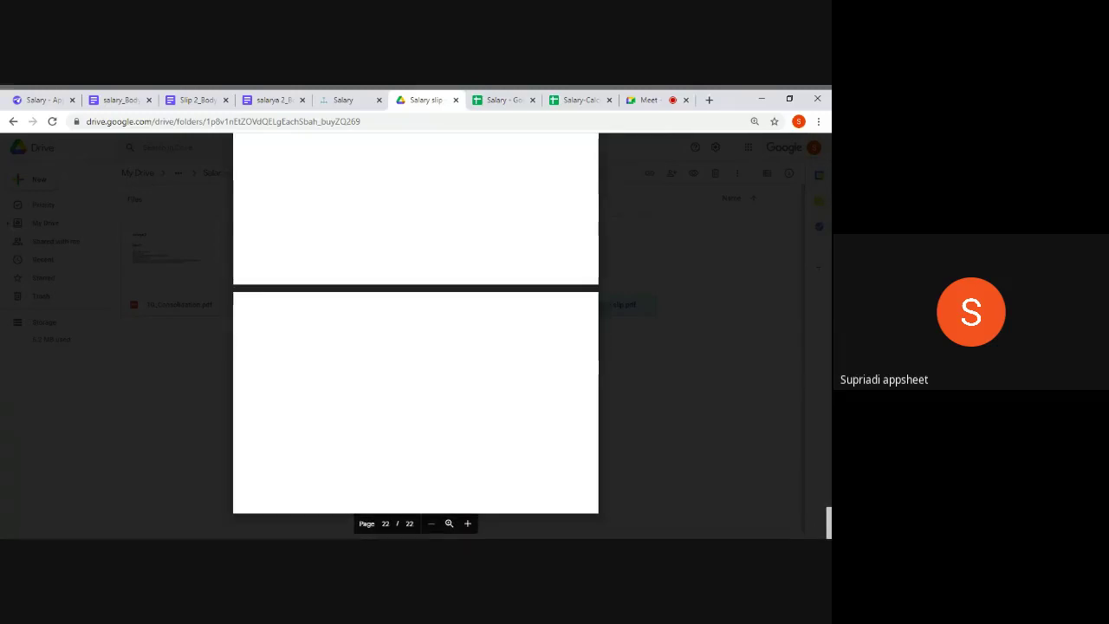
{"action": "scroll", "coordinate": [415, 337], "scroll_direction": "up", "scroll_amount": 3}
{"action": "scroll", "coordinate": [416, 338], "scroll_direction": "down", "scroll_amount": 3}
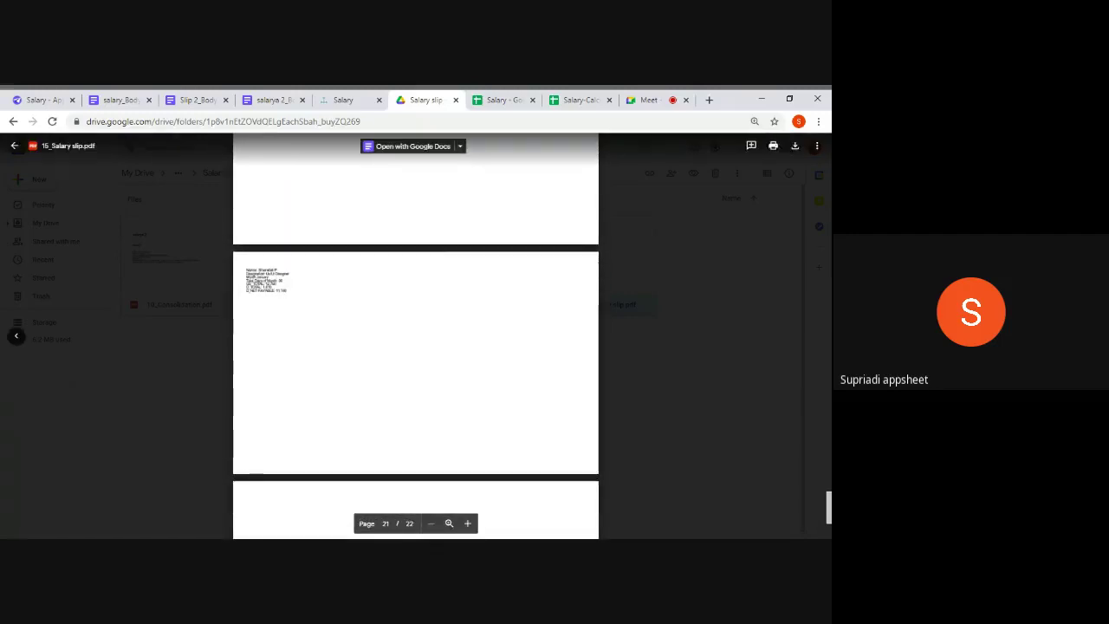
{"action": "scroll", "coordinate": [416, 337], "scroll_direction": "up", "scroll_amount": 9}
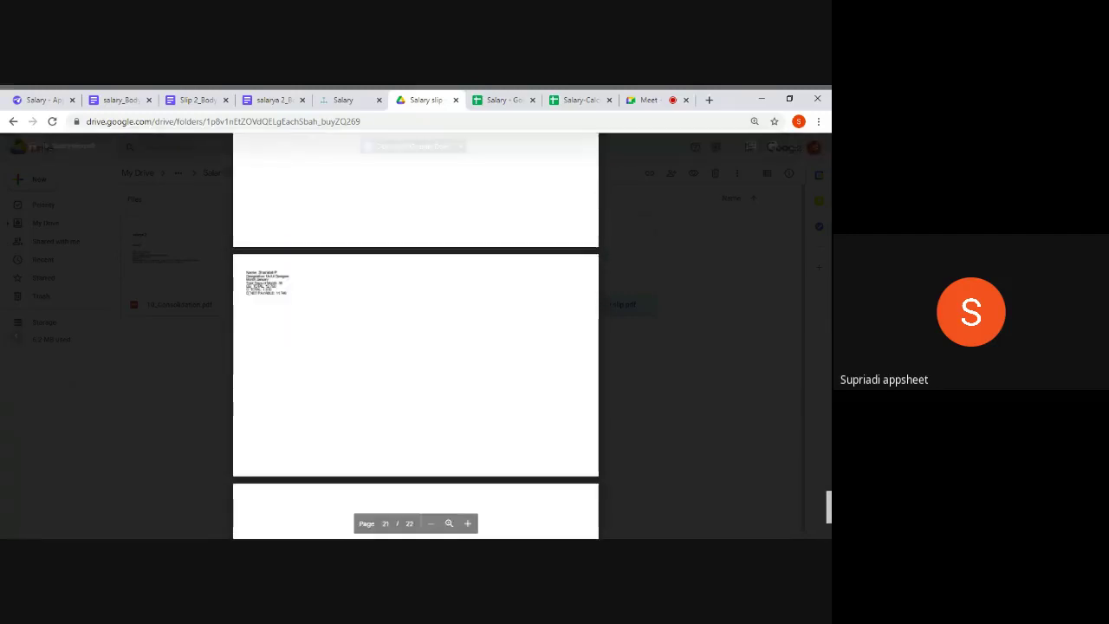
{"action": "scroll", "coordinate": [416, 338], "scroll_direction": "up", "scroll_amount": 12}
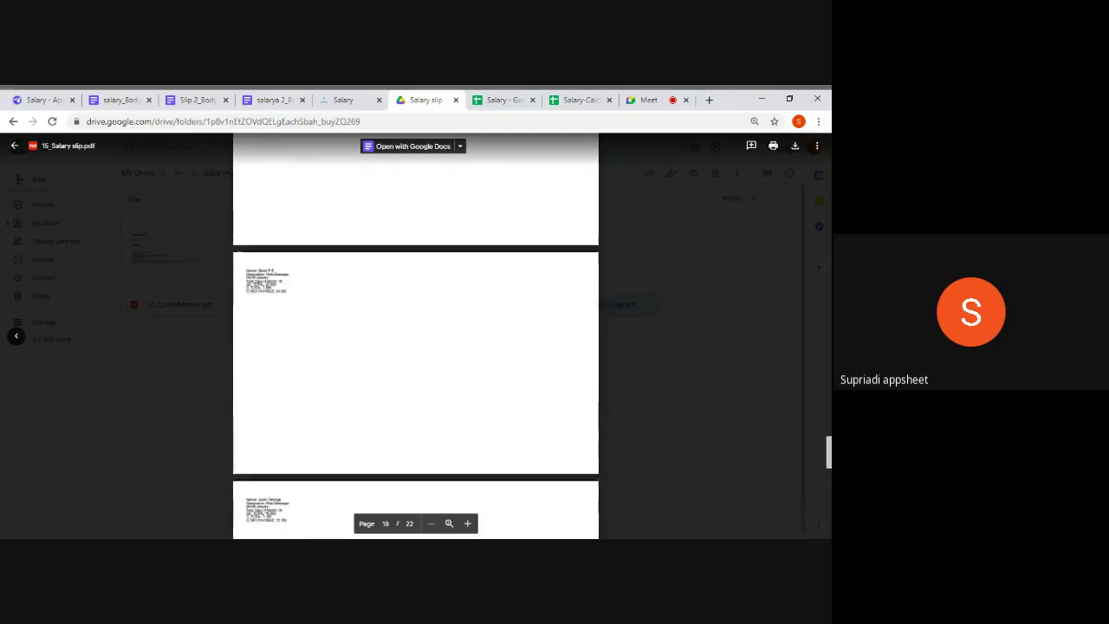
{"action": "scroll", "coordinate": [416, 338], "scroll_direction": "up", "scroll_amount": 20}
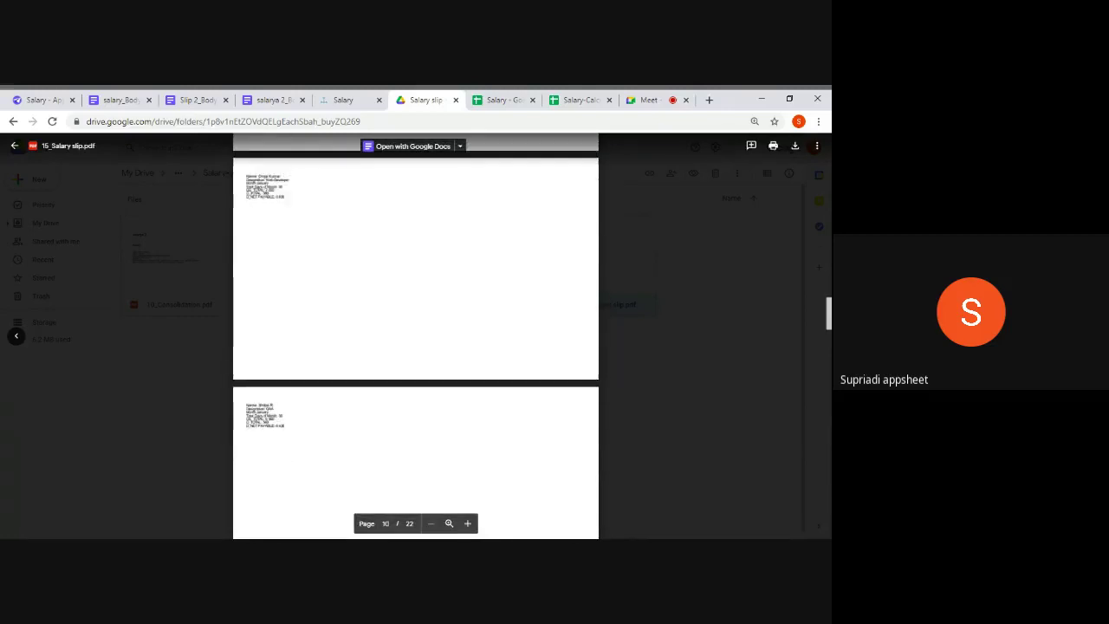
{"action": "left_click", "coordinate": [14, 145]}
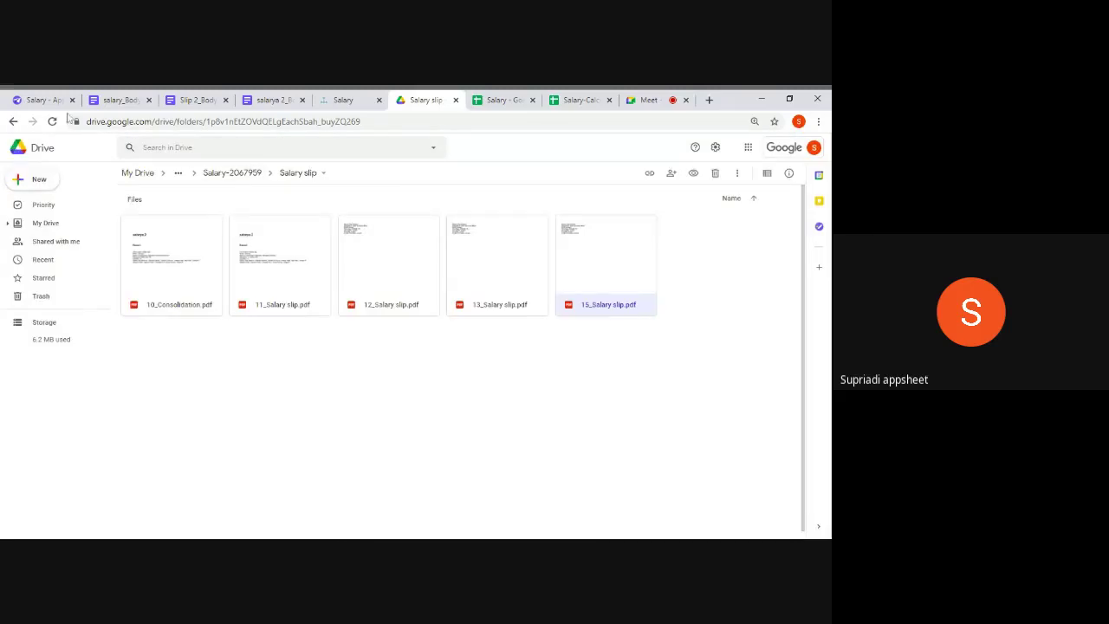
Switch to the AppSheet editor and open the column definitions of the Report data table
{"action": "left_click", "coordinate": [39, 100]}
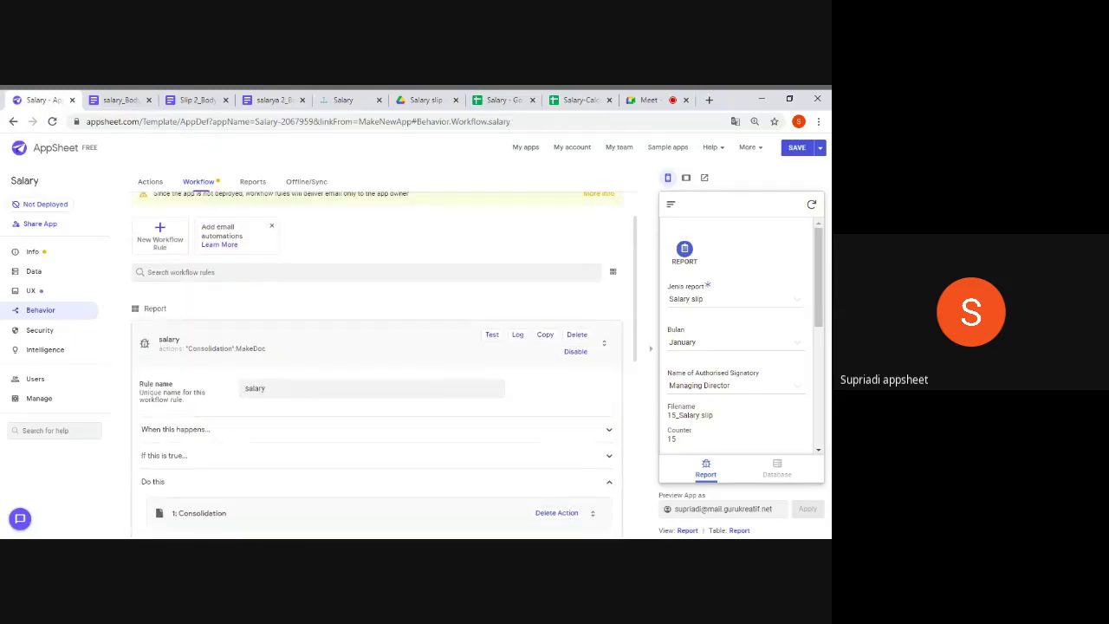
{"action": "left_click", "coordinate": [33, 273]}
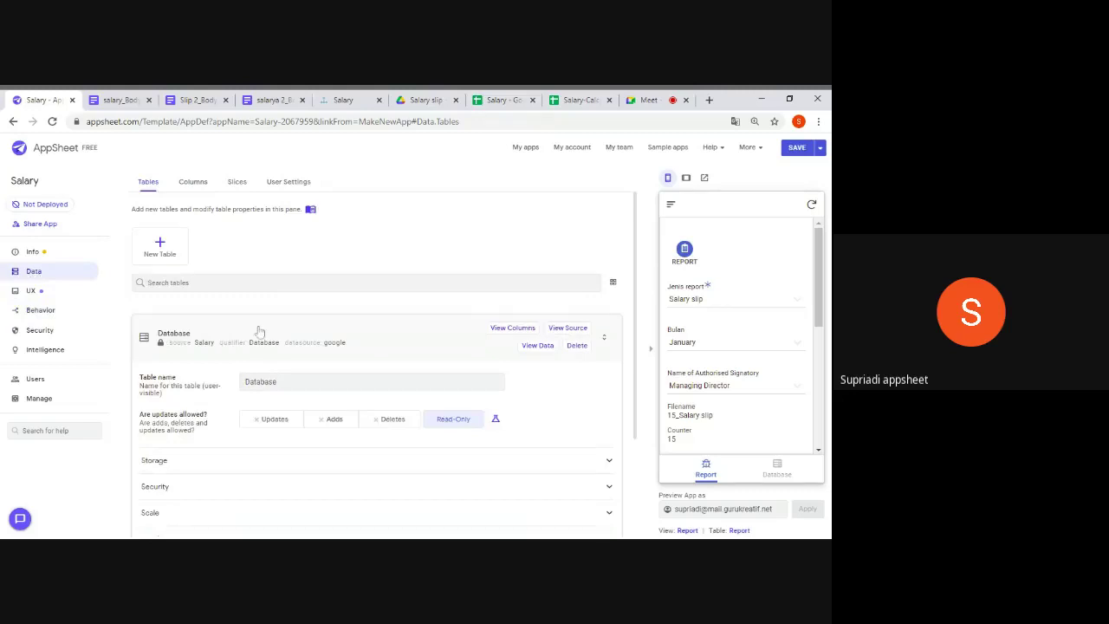
{"action": "left_click", "coordinate": [259, 331]}
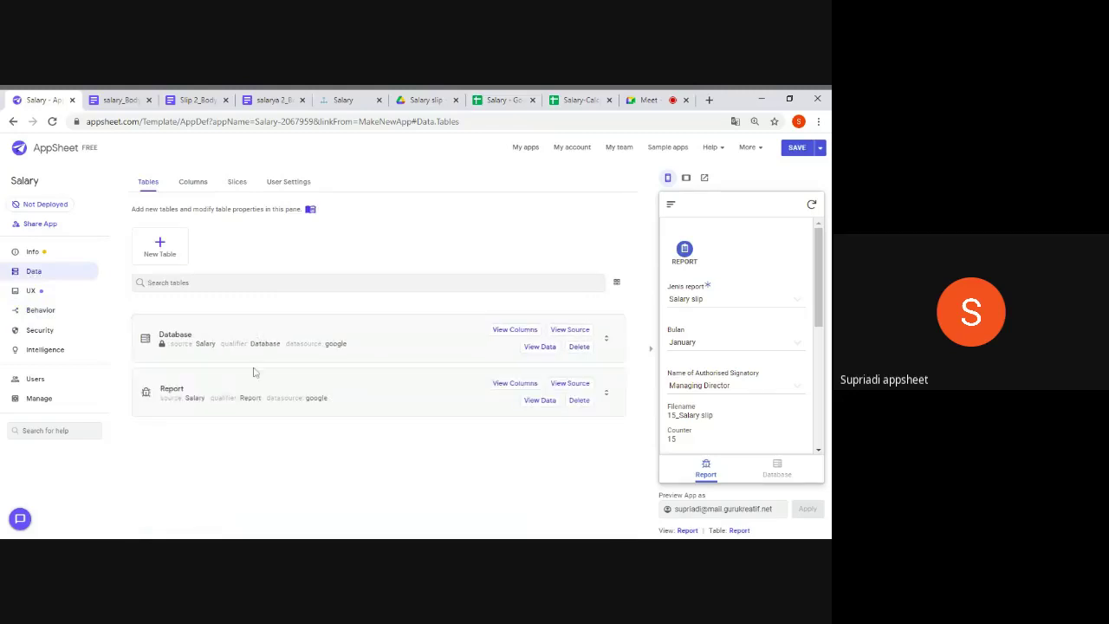
{"action": "left_click", "coordinate": [284, 392]}
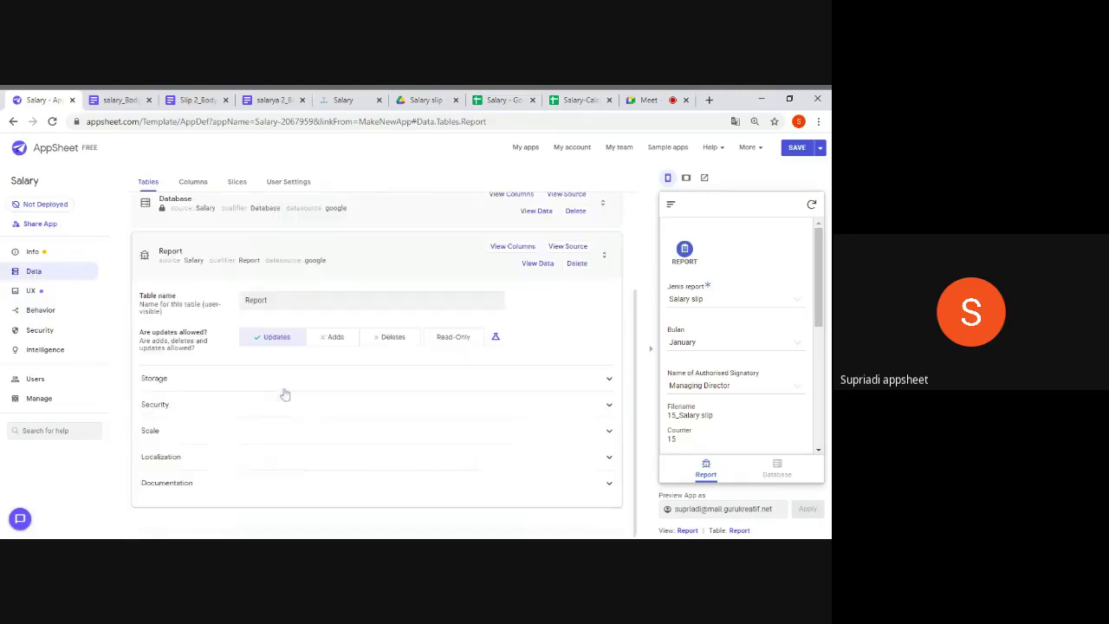
{"action": "left_click", "coordinate": [512, 249]}
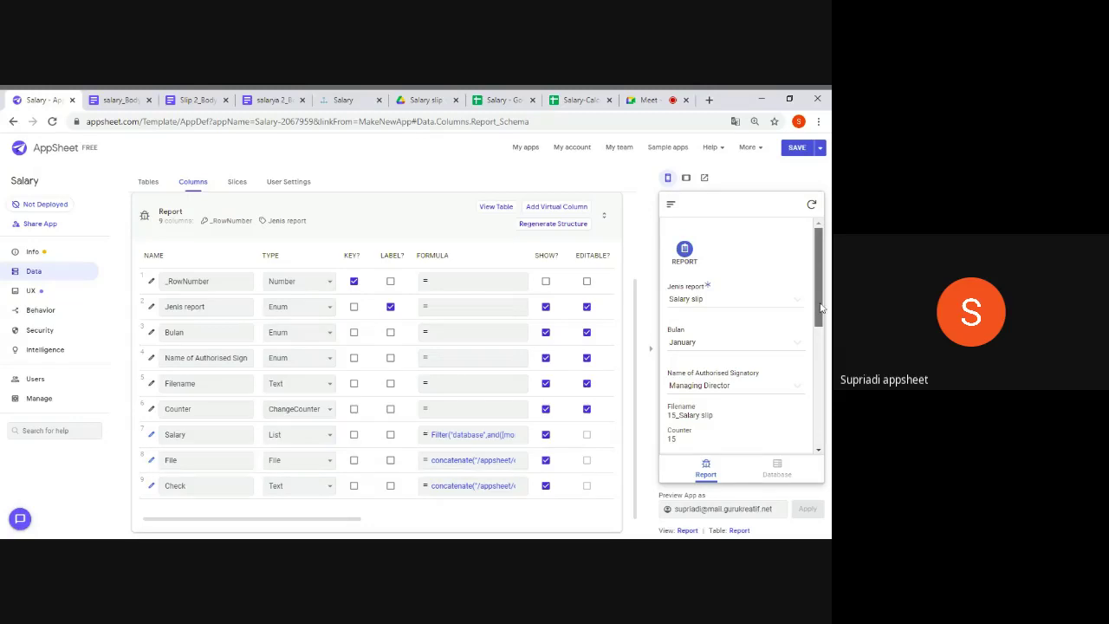
Try the 15_Salary slip.pdf file link in the app preview's Report form and close the page it opens
{"action": "left_click_drag", "start_coordinate": [818, 312], "coordinate": [827, 430]}
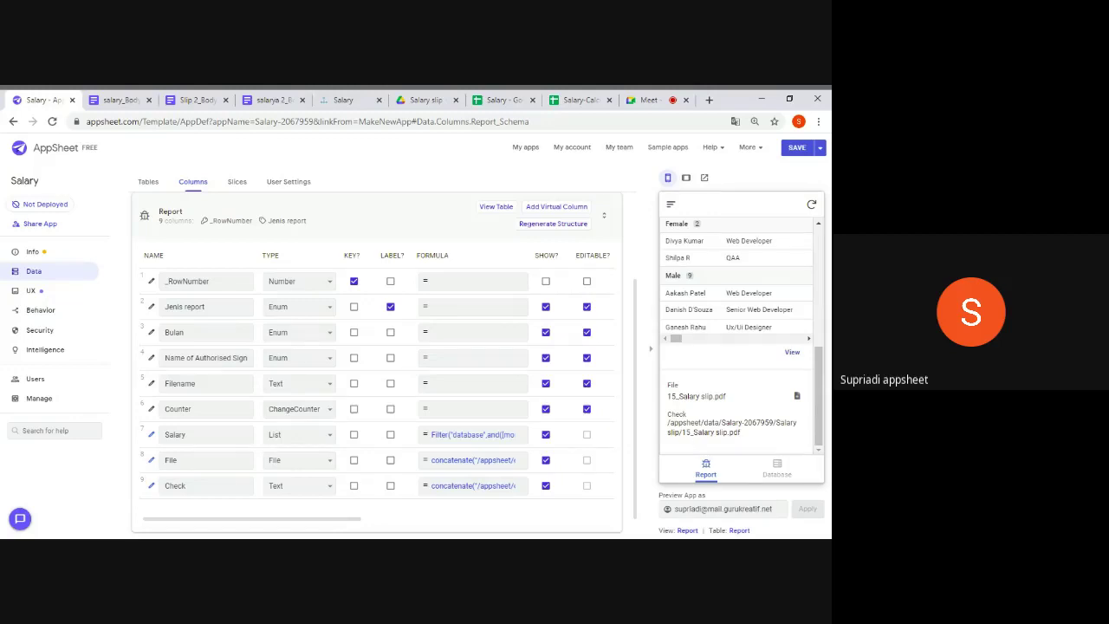
{"action": "left_click", "coordinate": [797, 396]}
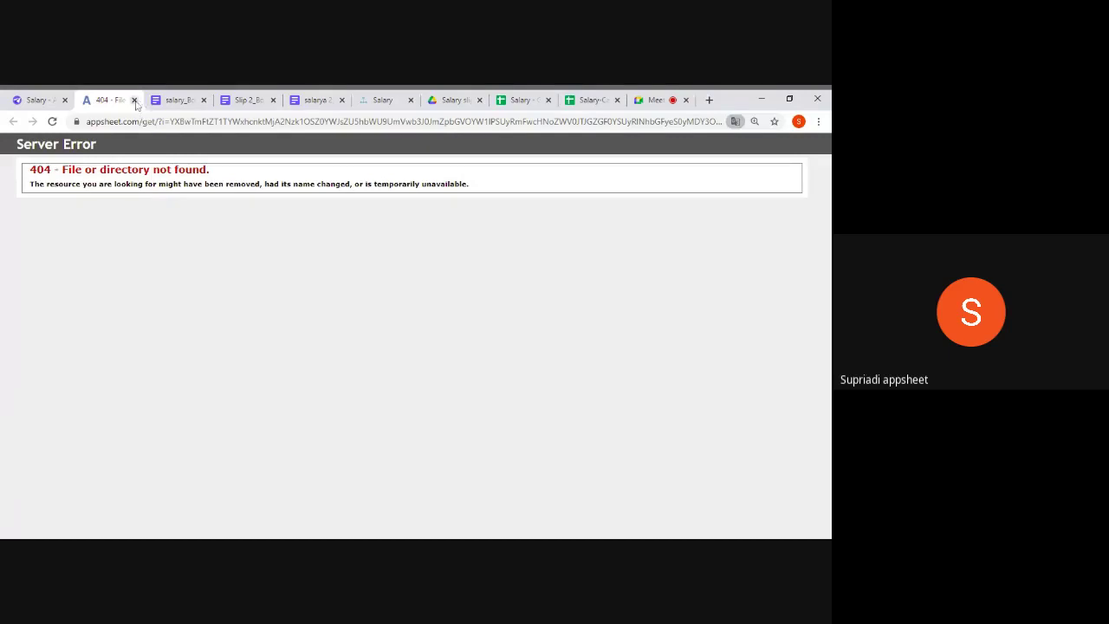
{"action": "left_click", "coordinate": [134, 102]}
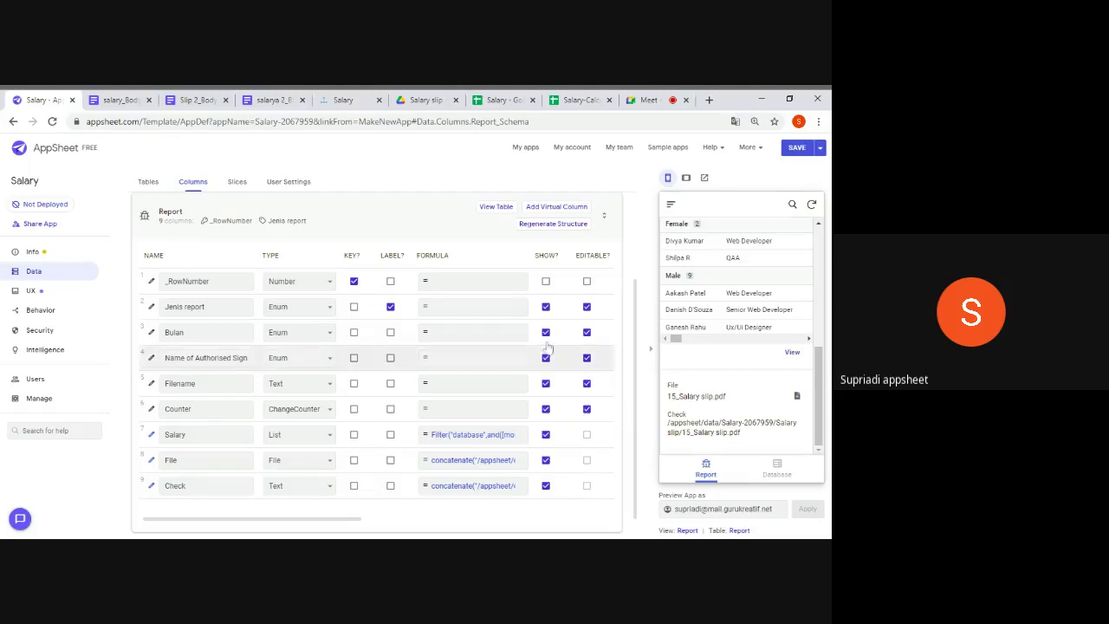
Check the Salary slip folder's path in Google Drive, including its collapsed parent folders
{"action": "left_click", "coordinate": [424, 100]}
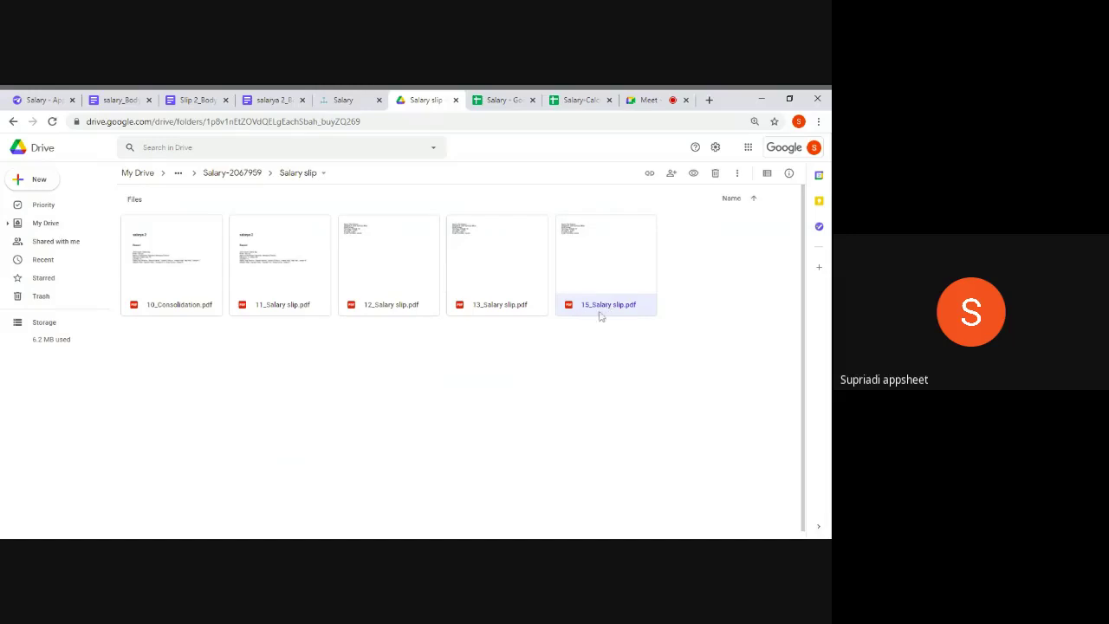
{"action": "left_click", "coordinate": [178, 173]}
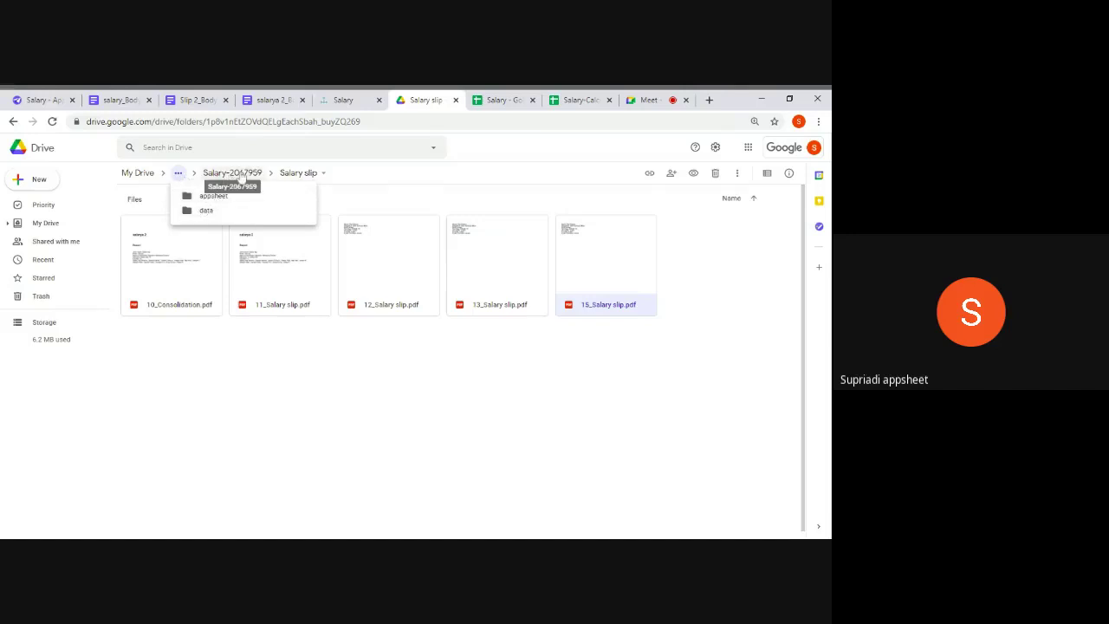
{"action": "left_click", "coordinate": [596, 339]}
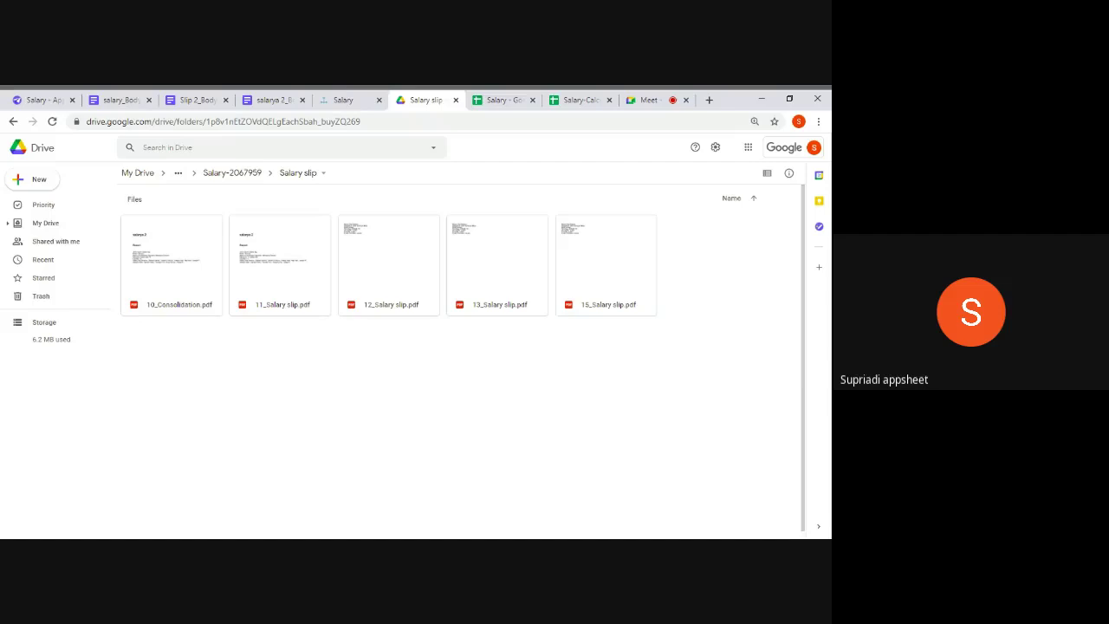
Read the meeting chat in Google Meet and return to the Report table's columns in the AppSheet editor
{"action": "left_click", "coordinate": [651, 101]}
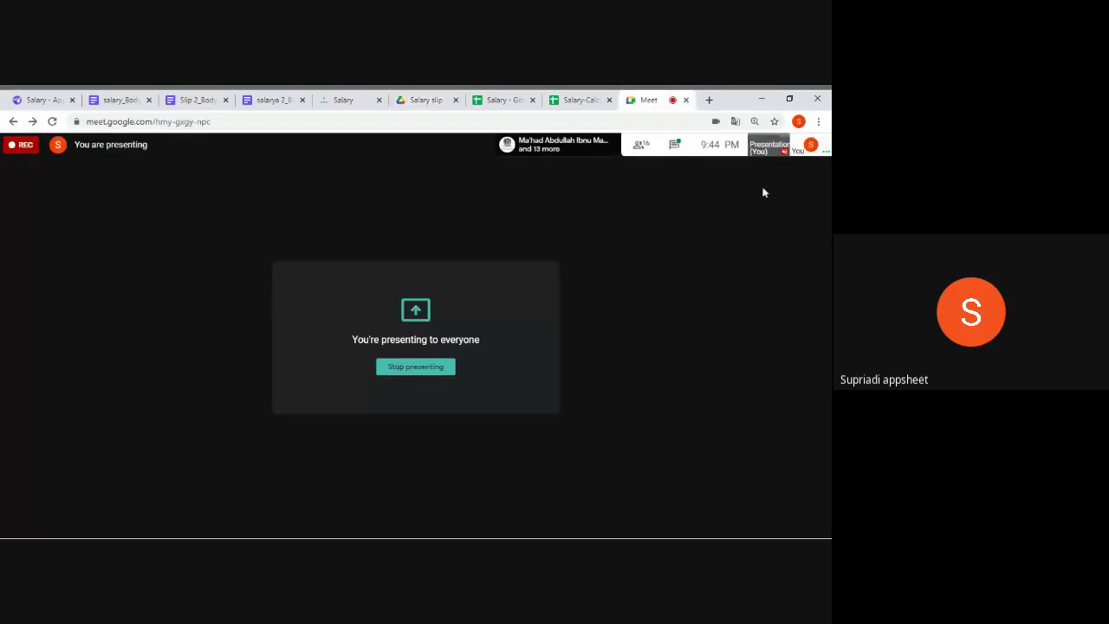
{"action": "left_click", "coordinate": [675, 147]}
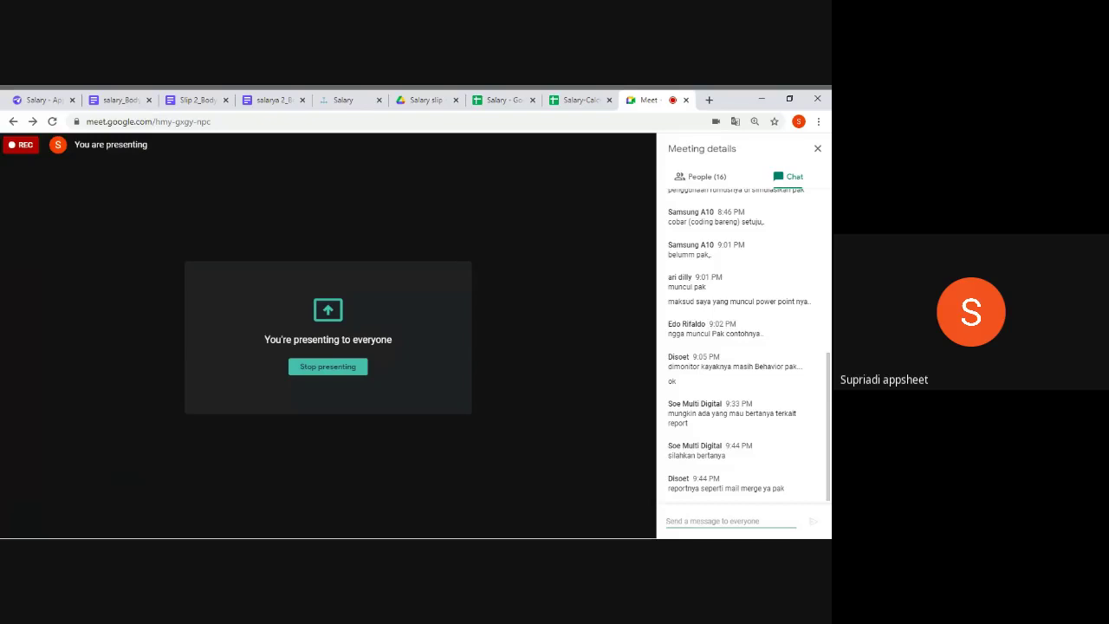
{"action": "mouse_move", "coordinate": [574, 262]}
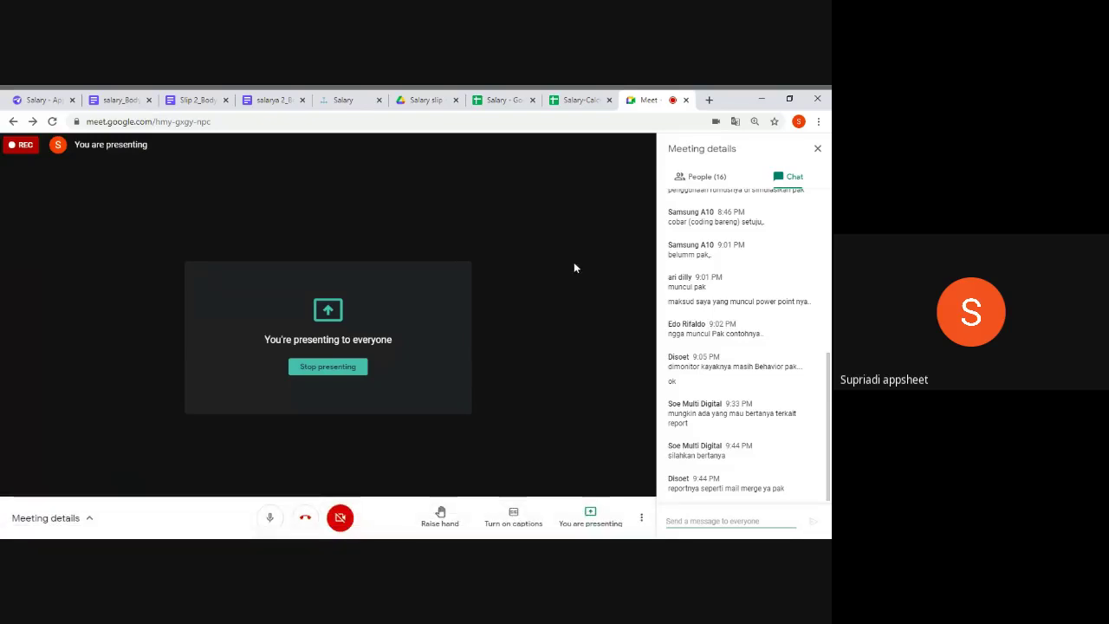
{"action": "left_click", "coordinate": [43, 101]}
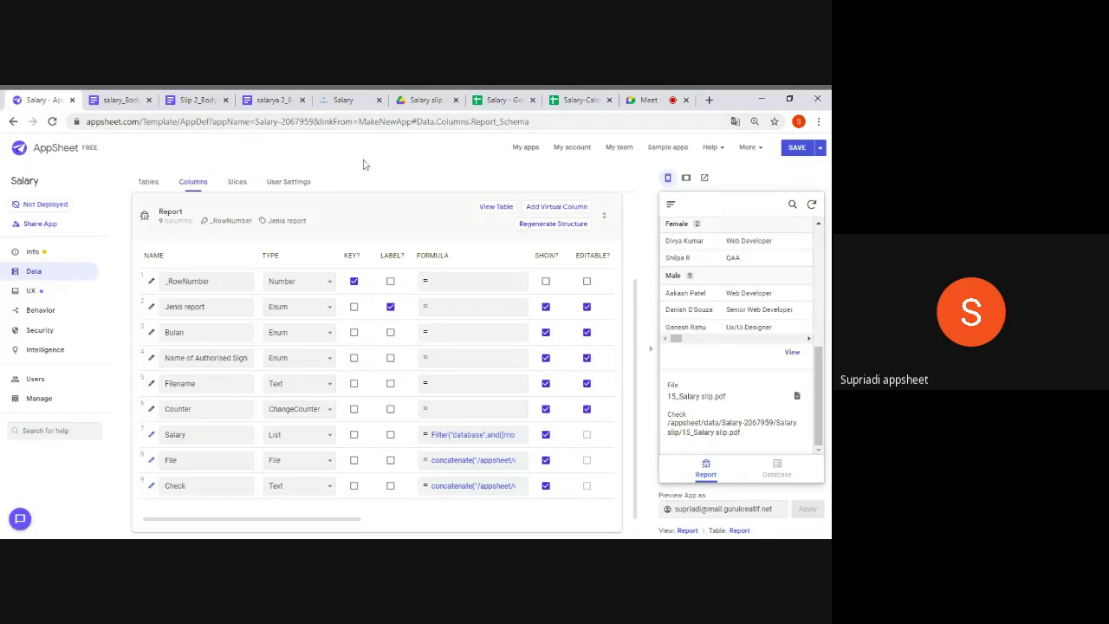
Create a primary view named Chart for the Database table, using the chart view type and the right position
{"action": "left_click", "coordinate": [39, 297]}
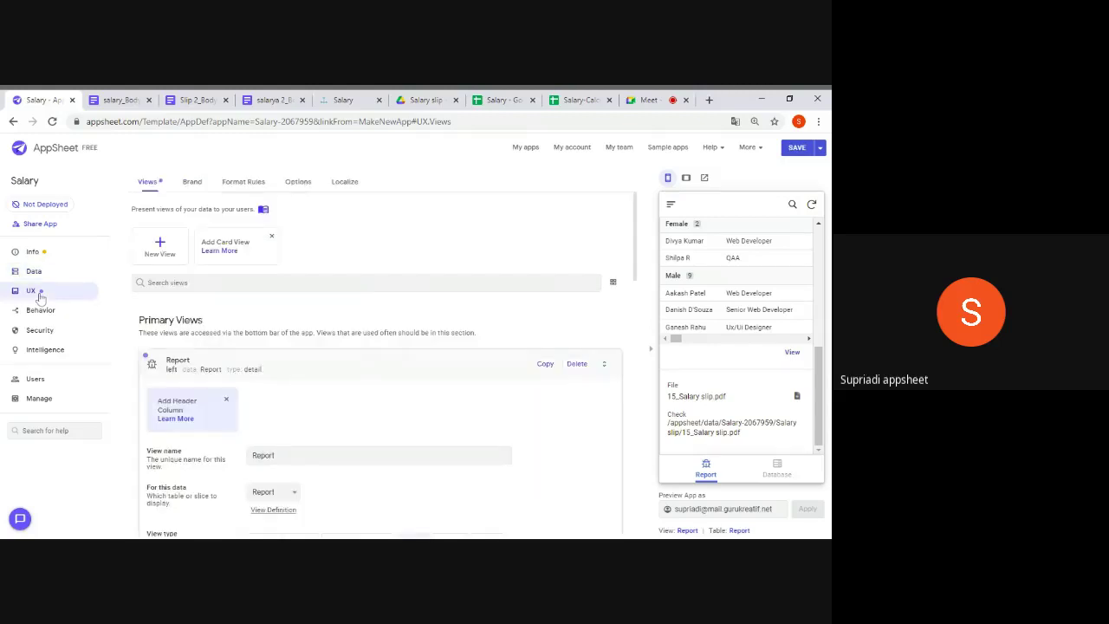
{"action": "left_click", "coordinate": [291, 369]}
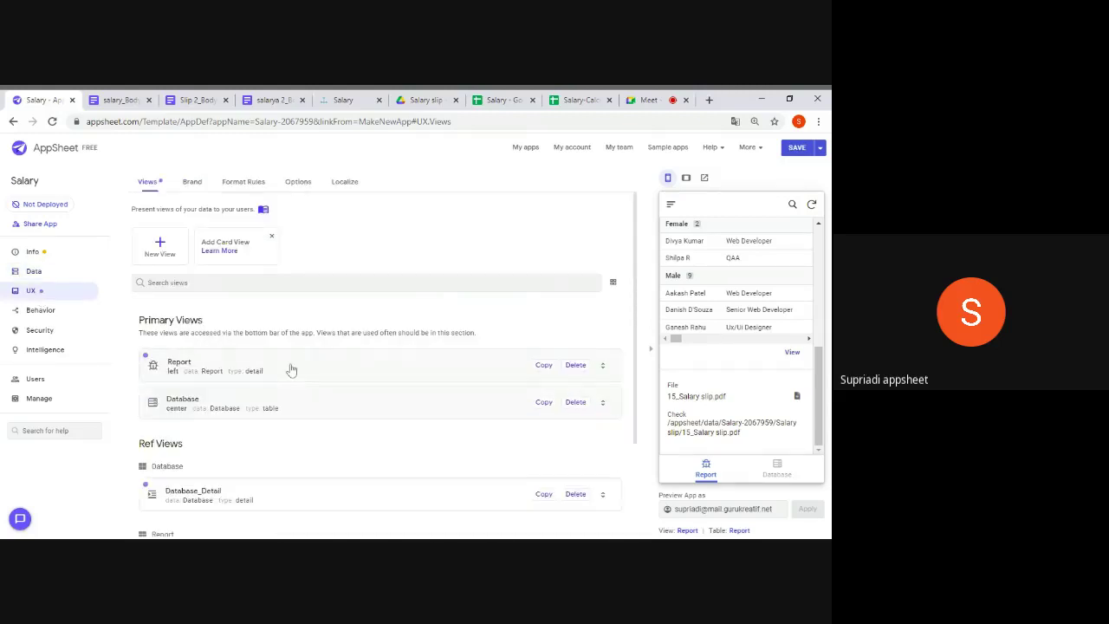
{"action": "left_click", "coordinate": [160, 249]}
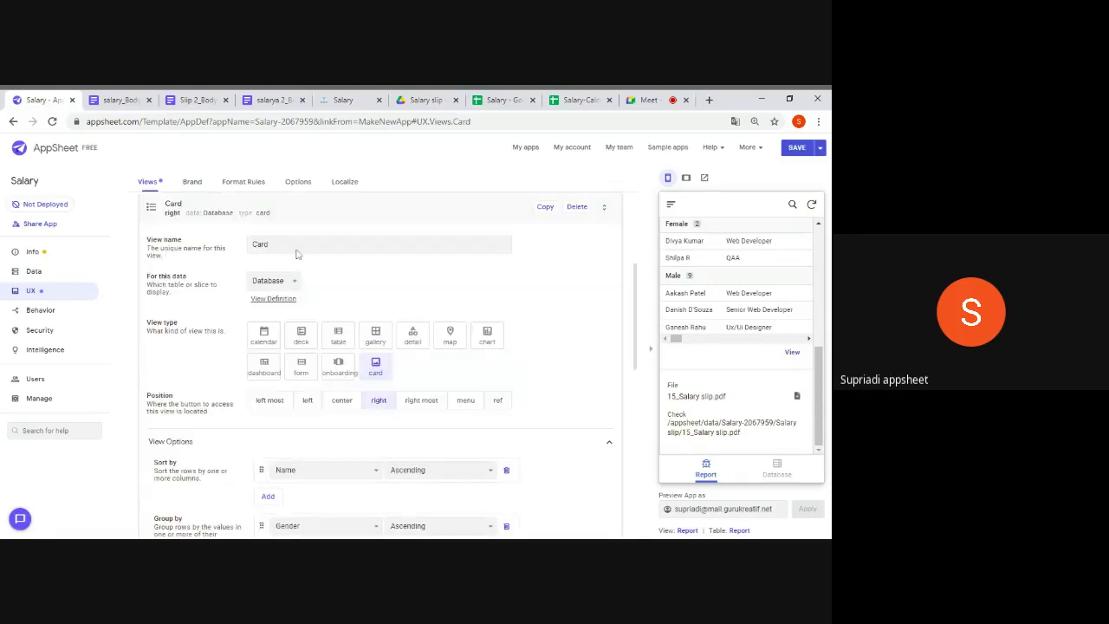
{"action": "left_click", "coordinate": [491, 336]}
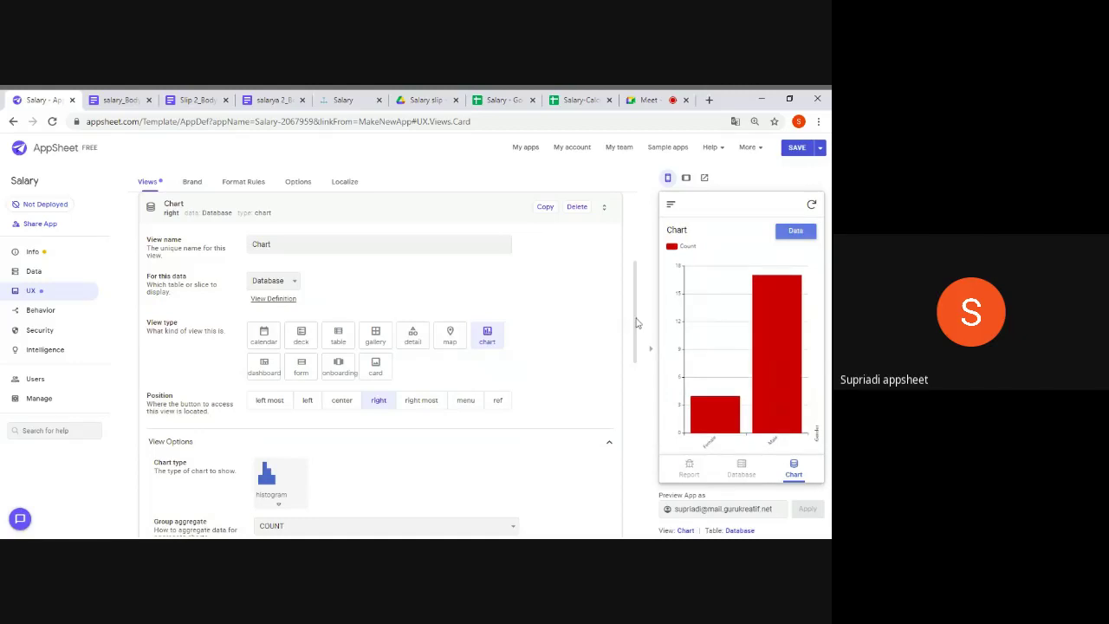
Set the histogram's chart column to Your Company Name and examine the resulting bars in the app preview
{"action": "scroll", "coordinate": [637, 325], "scroll_direction": "down", "scroll_amount": 1}
{"action": "left_click_drag", "start_coordinate": [637, 325], "coordinate": [641, 376]}
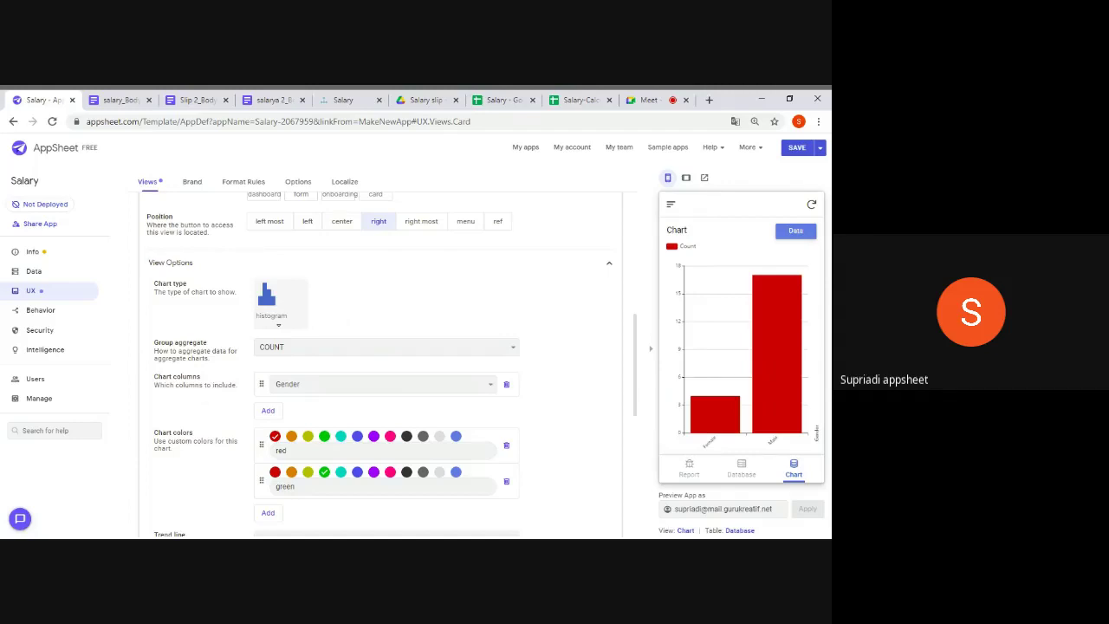
{"action": "key", "text": "Return"}
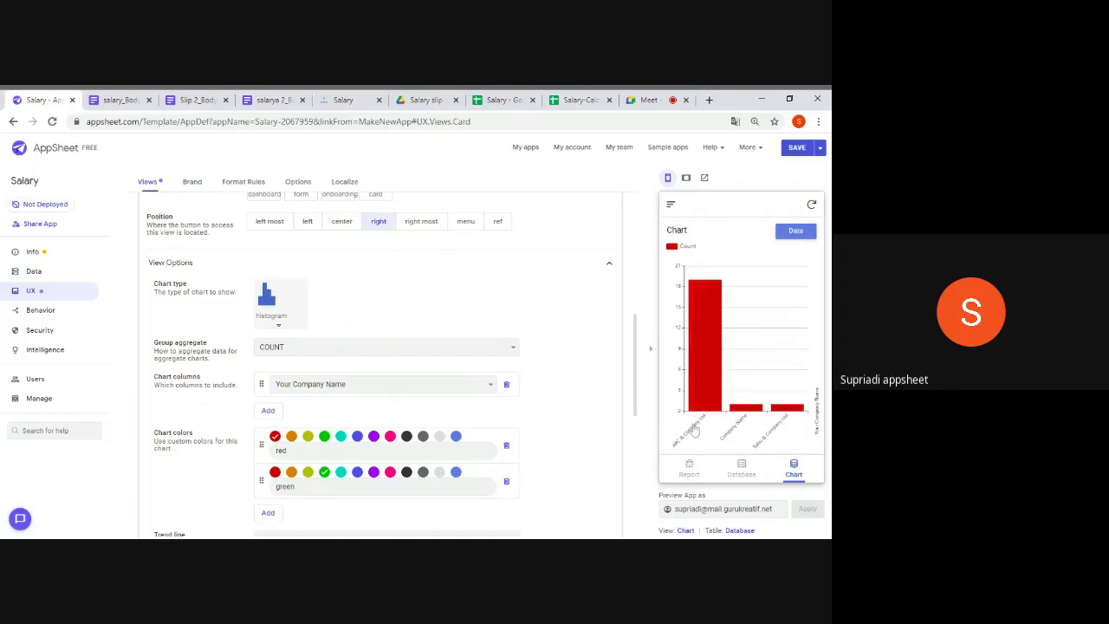
{"action": "mouse_move", "coordinate": [712, 402]}
{"action": "mouse_move", "coordinate": [713, 327]}
Try the horizontal histogram and the aggregate piechart as chart types for the Chart view
{"action": "left_click", "coordinate": [278, 323]}
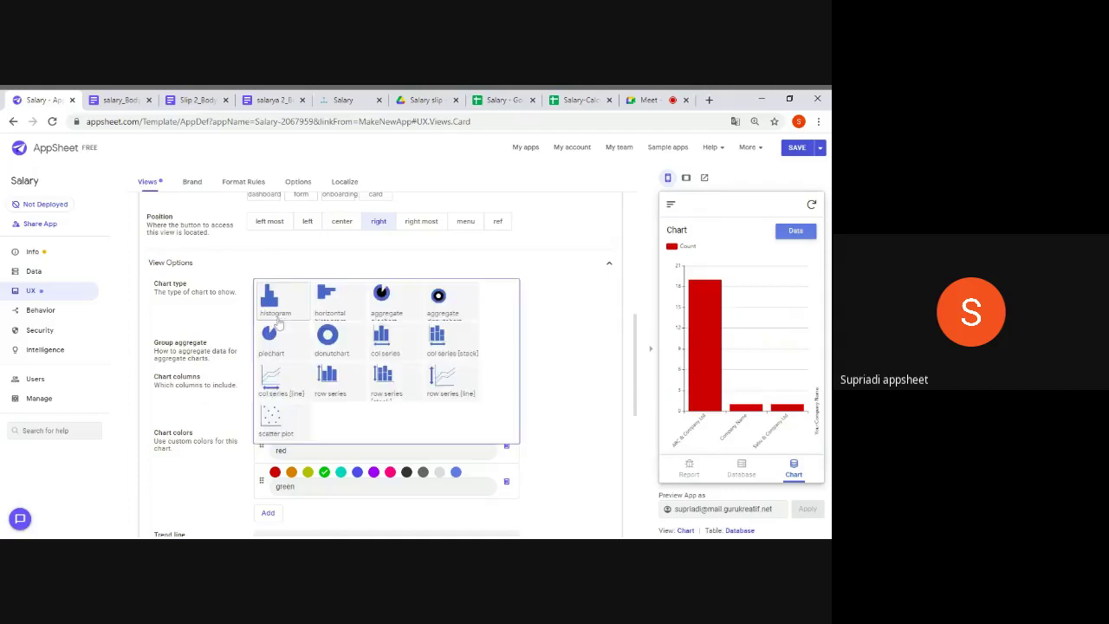
{"action": "left_click", "coordinate": [328, 299]}
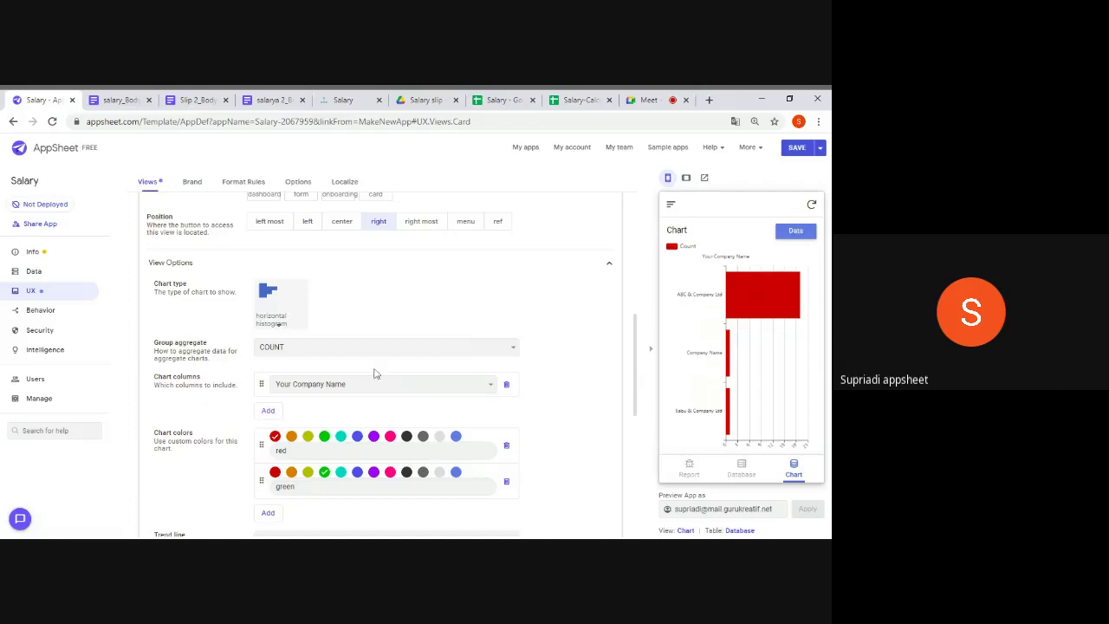
{"action": "left_click", "coordinate": [278, 319]}
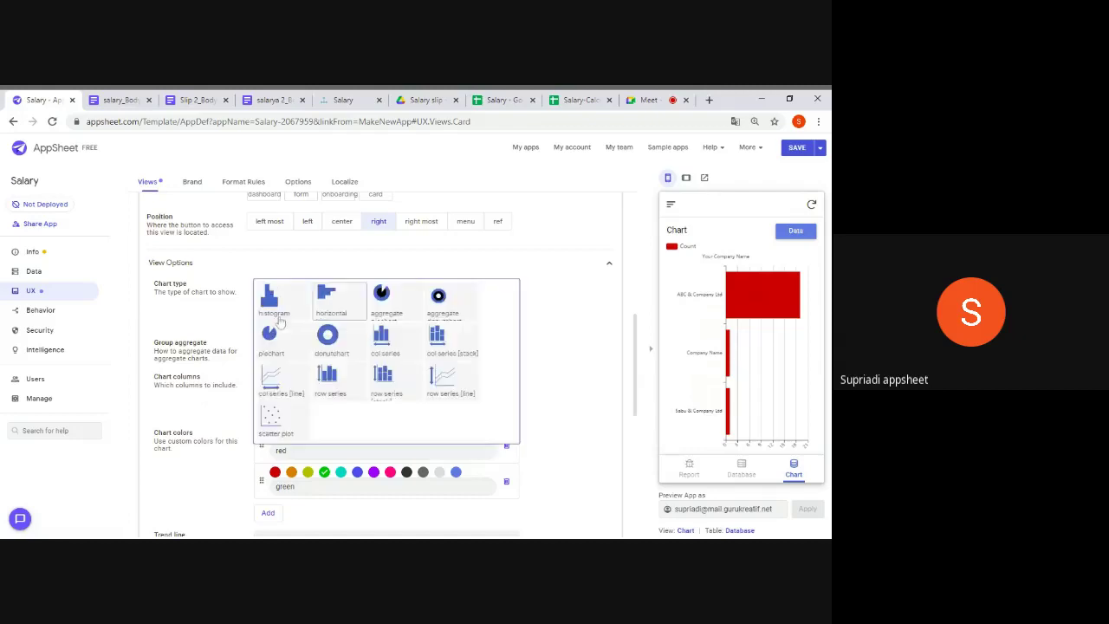
{"action": "left_click", "coordinate": [389, 303]}
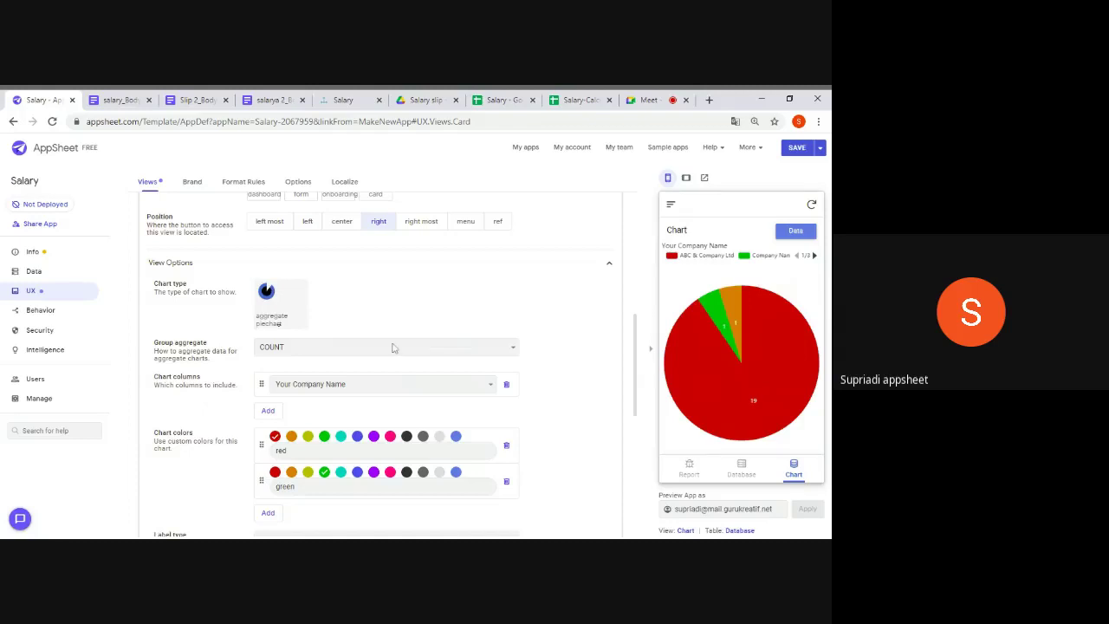
{"action": "left_click", "coordinate": [268, 411]}
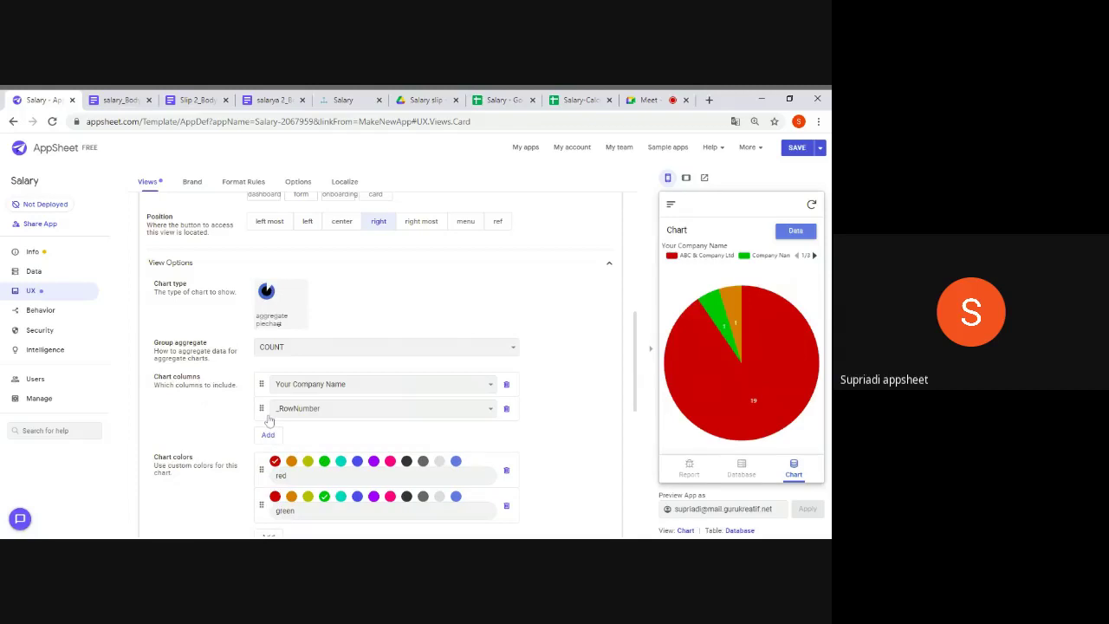
{"action": "left_click", "coordinate": [317, 405]}
{"action": "left_click", "coordinate": [507, 409]}
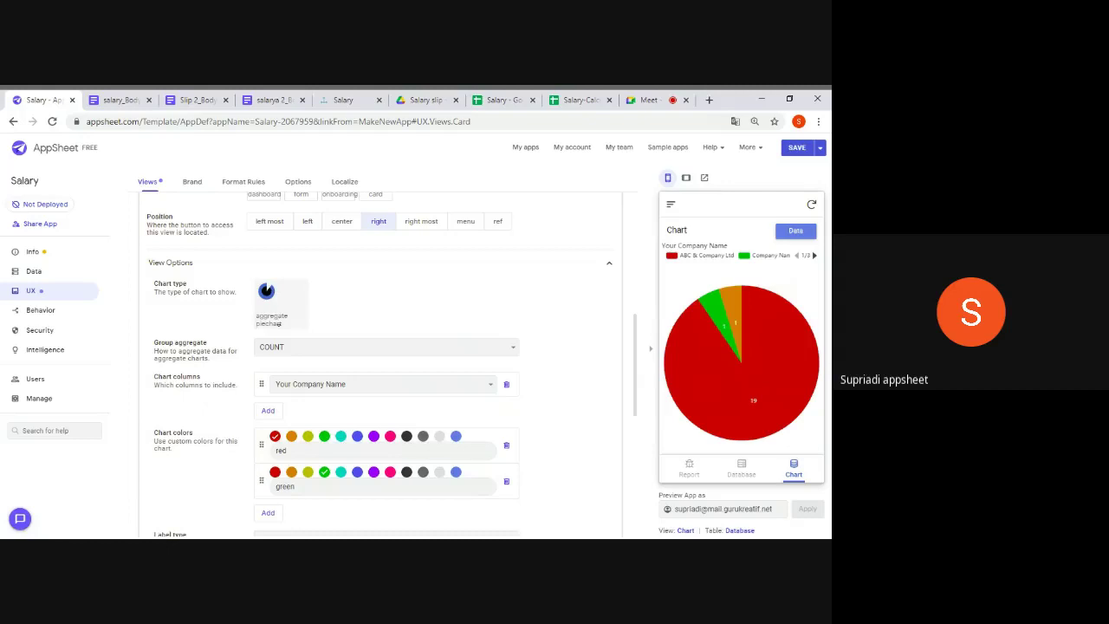
Switch the Chart view to an aggregate donutchart and add Month as its second chart column
{"action": "left_click", "coordinate": [277, 321]}
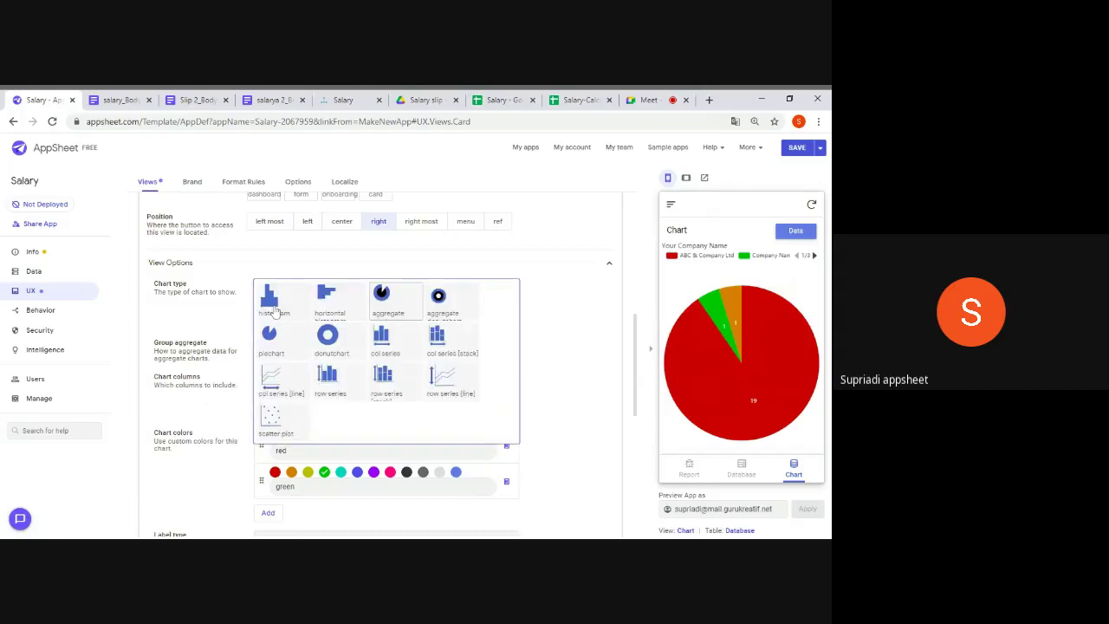
{"action": "left_click", "coordinate": [447, 305]}
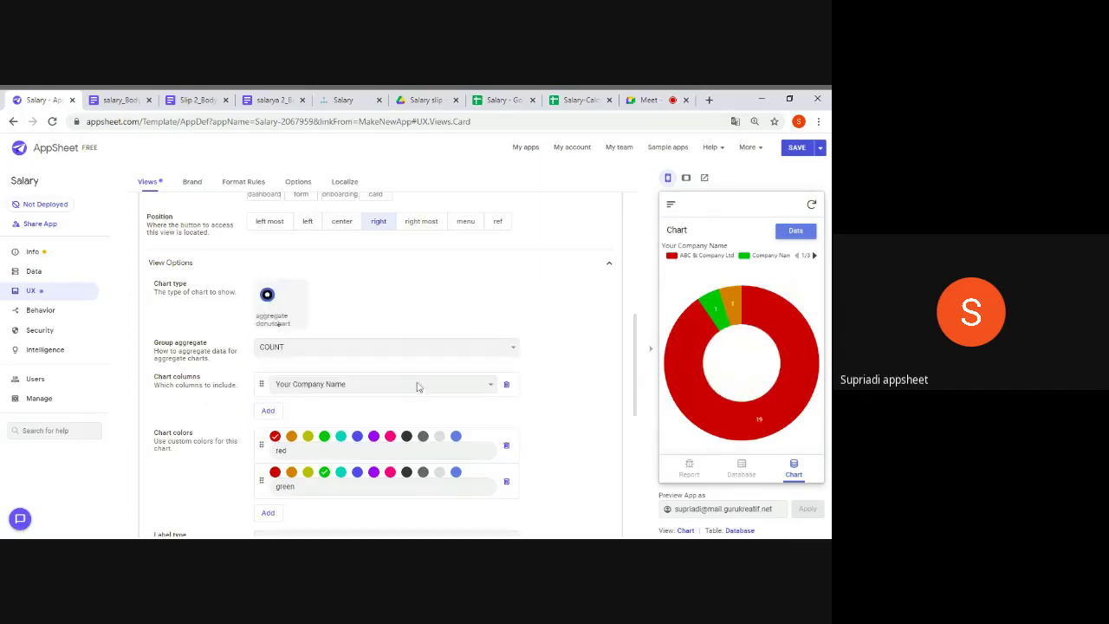
{"action": "left_click", "coordinate": [269, 411]}
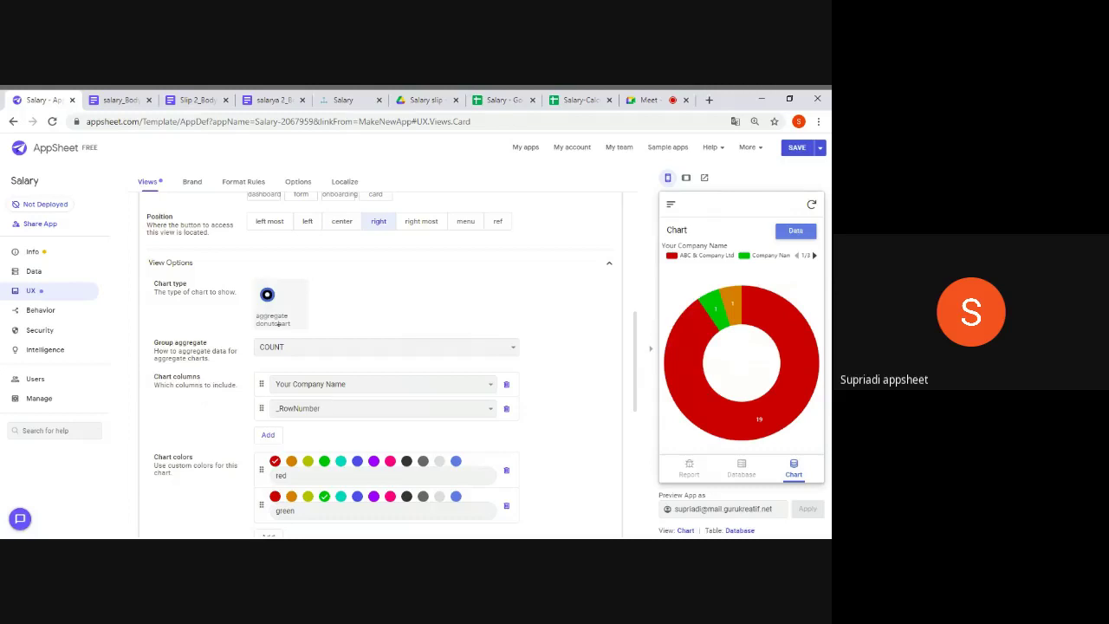
{"action": "left_click", "coordinate": [327, 406]}
Change the chart type to col series and make CTC, GS_Basic Salary and GS_Bonus its three chart columns
{"action": "left_click", "coordinate": [278, 321]}
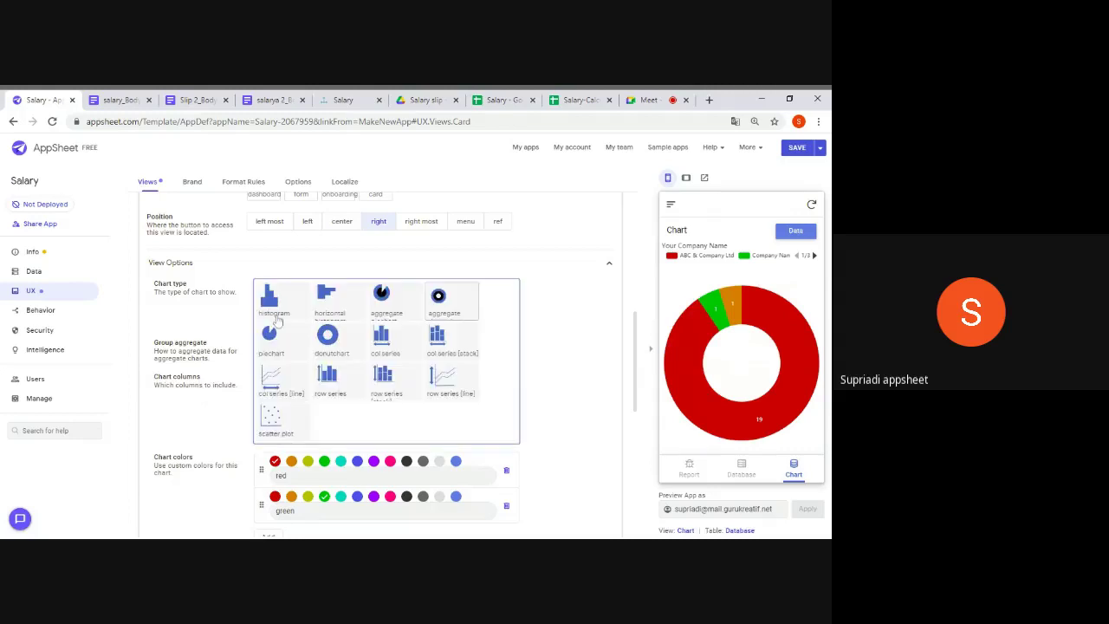
{"action": "left_click", "coordinate": [385, 343]}
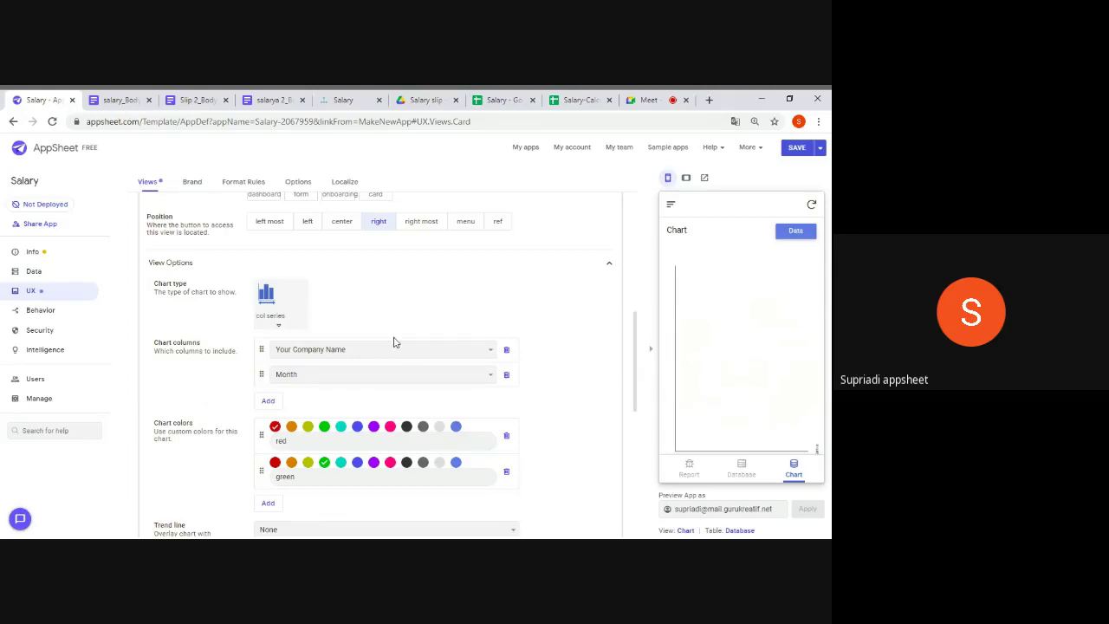
{"action": "left_click", "coordinate": [371, 238]}
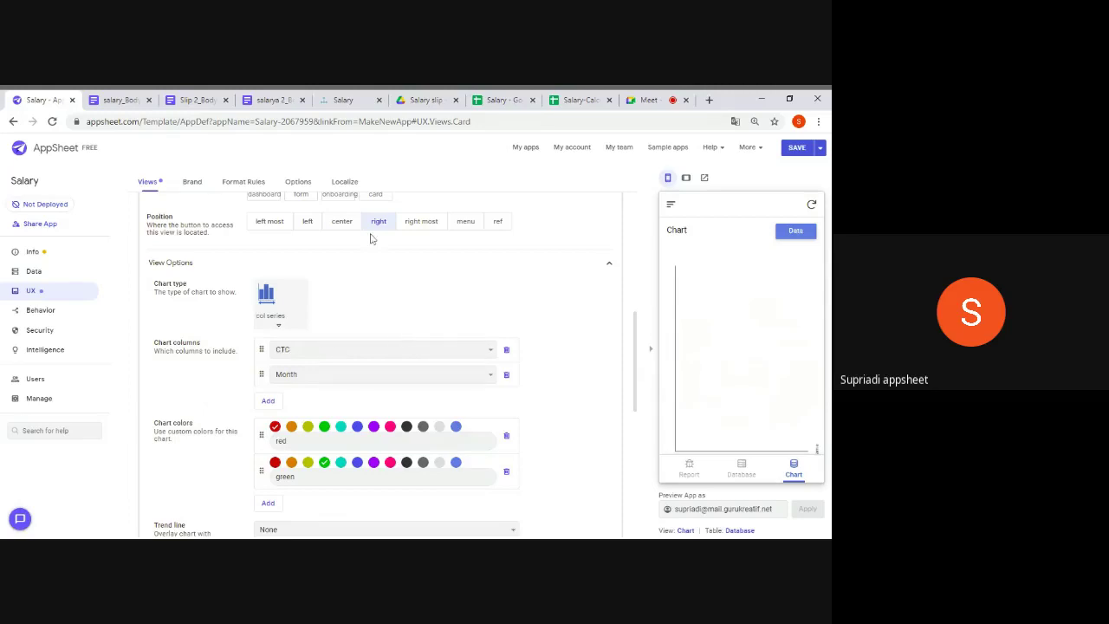
{"action": "left_click", "coordinate": [368, 369]}
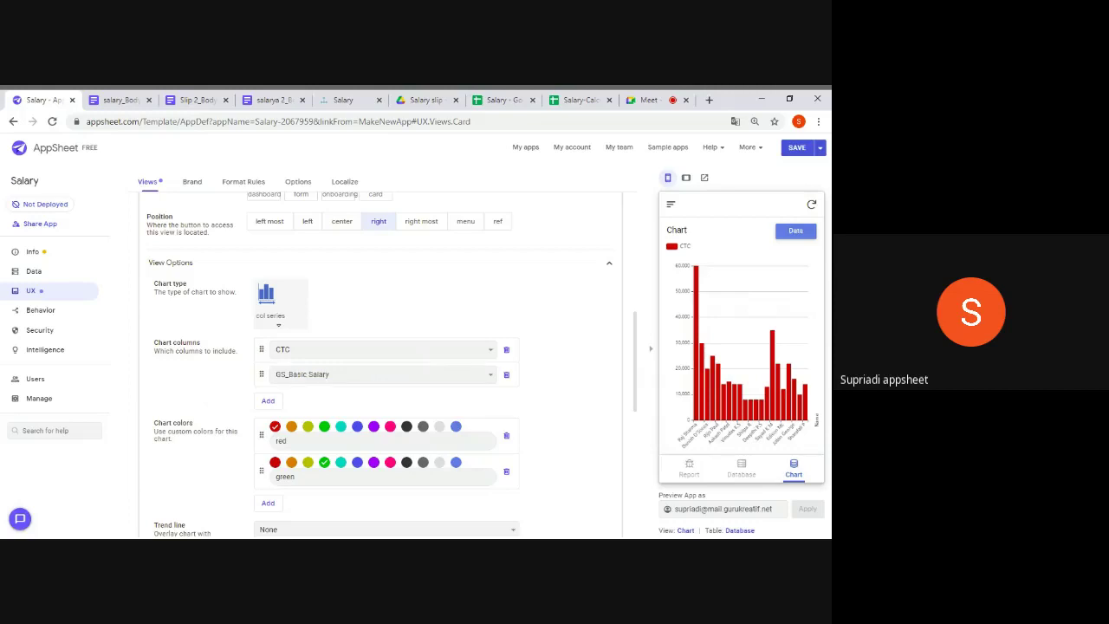
{"action": "left_click", "coordinate": [268, 402]}
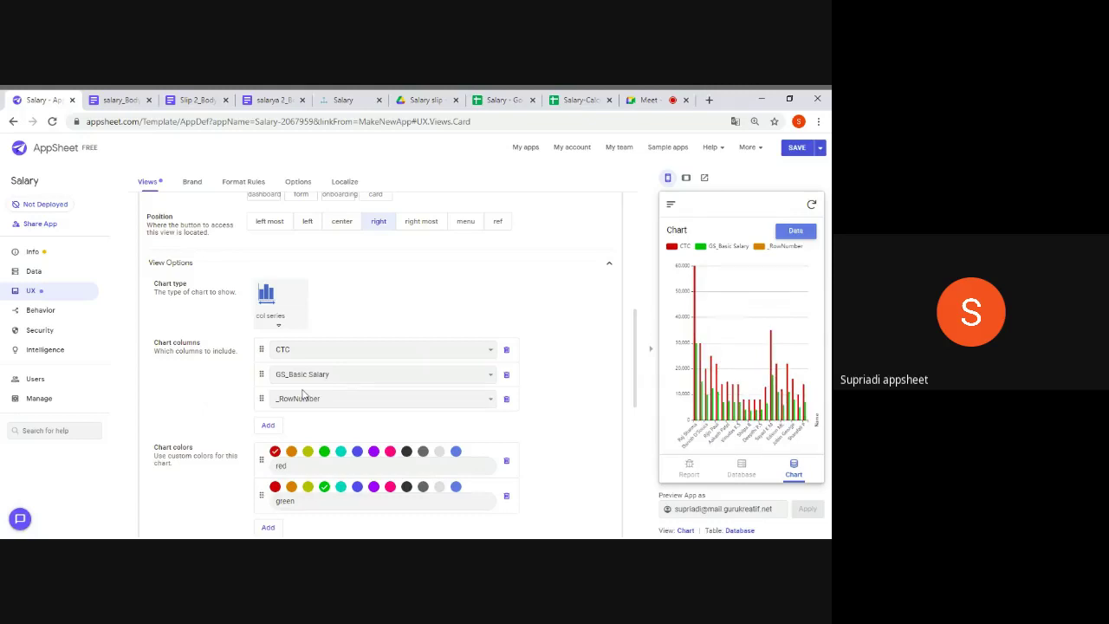
{"action": "left_click", "coordinate": [303, 395]}
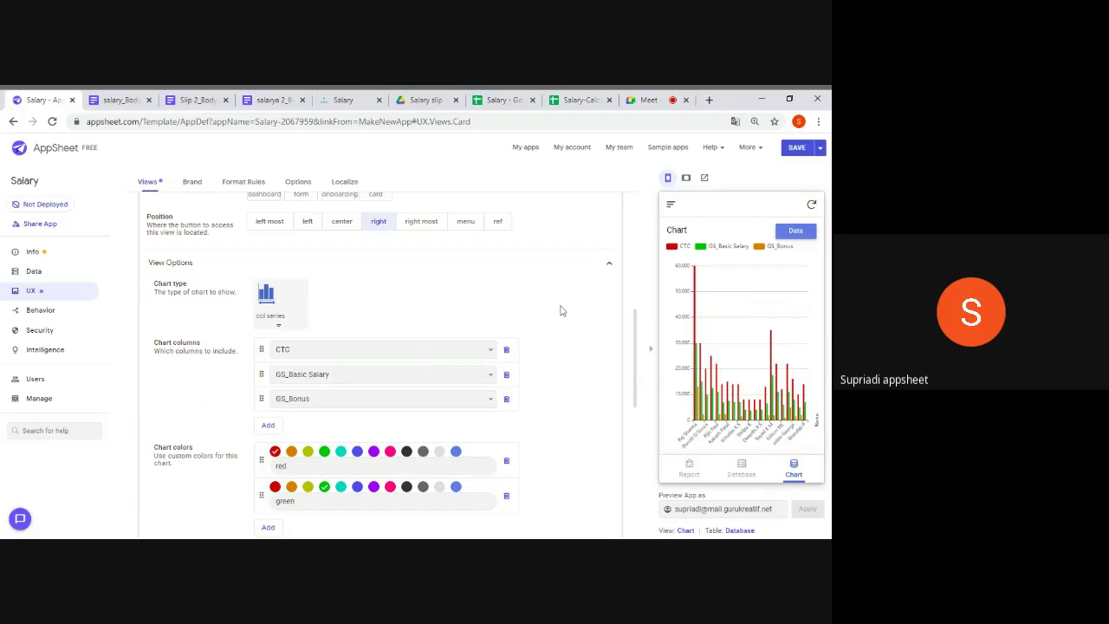
Check the GS_ column headers in the Salary spreadsheet's Database sheet, glance at the Salary slip folder, and return to the AppSheet editor
{"action": "left_click", "coordinate": [502, 100]}
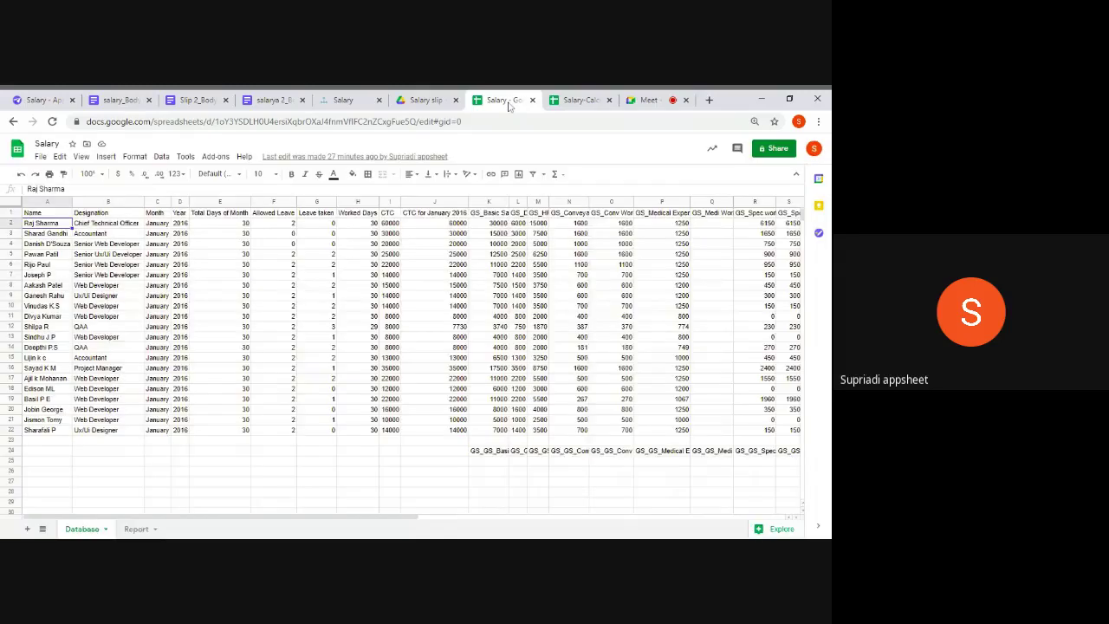
{"action": "left_click", "coordinate": [492, 213]}
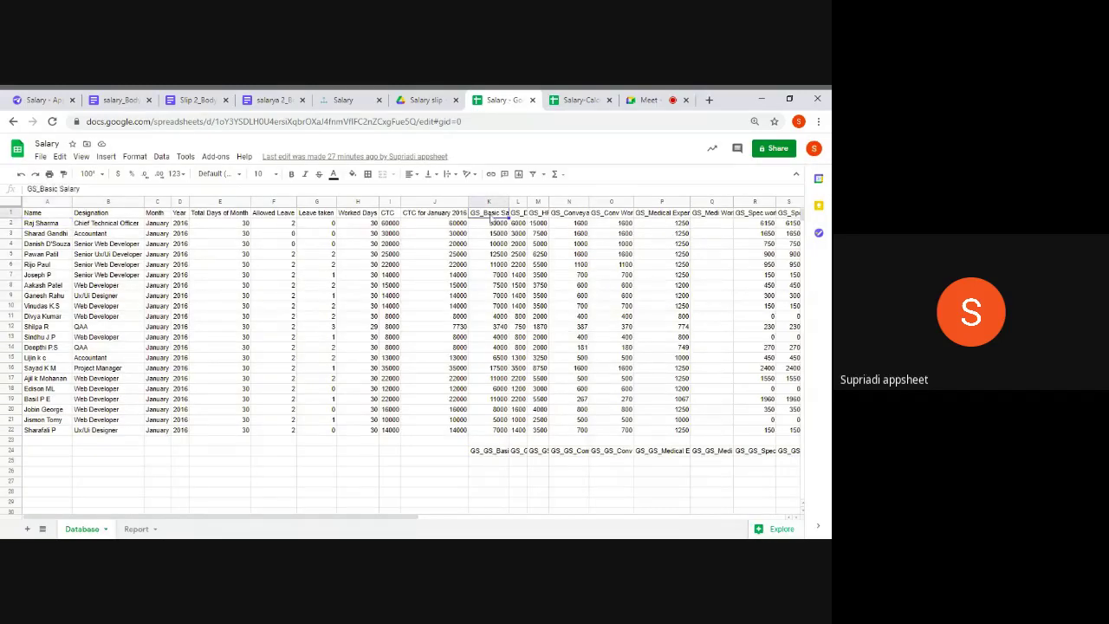
{"action": "key", "text": "Right"}
{"action": "key", "text": "Right"}
{"action": "key", "text": "Right"}
{"action": "key", "text": "Right"}
{"action": "key", "text": "Right"}
{"action": "key", "text": "Right"}
{"action": "key", "text": "Right"}
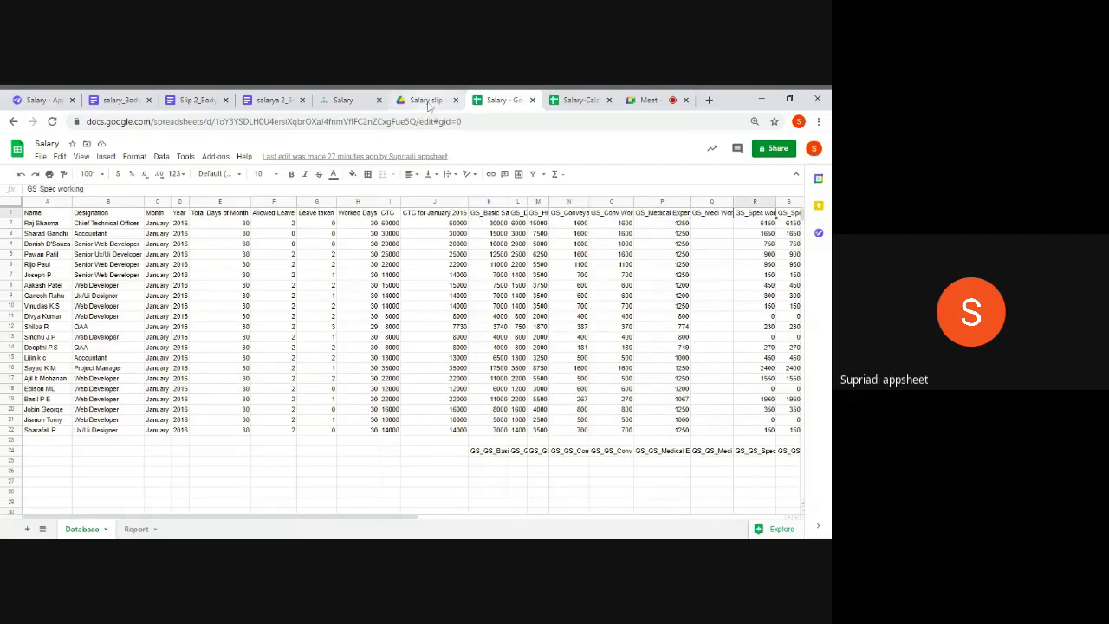
{"action": "left_click", "coordinate": [425, 101]}
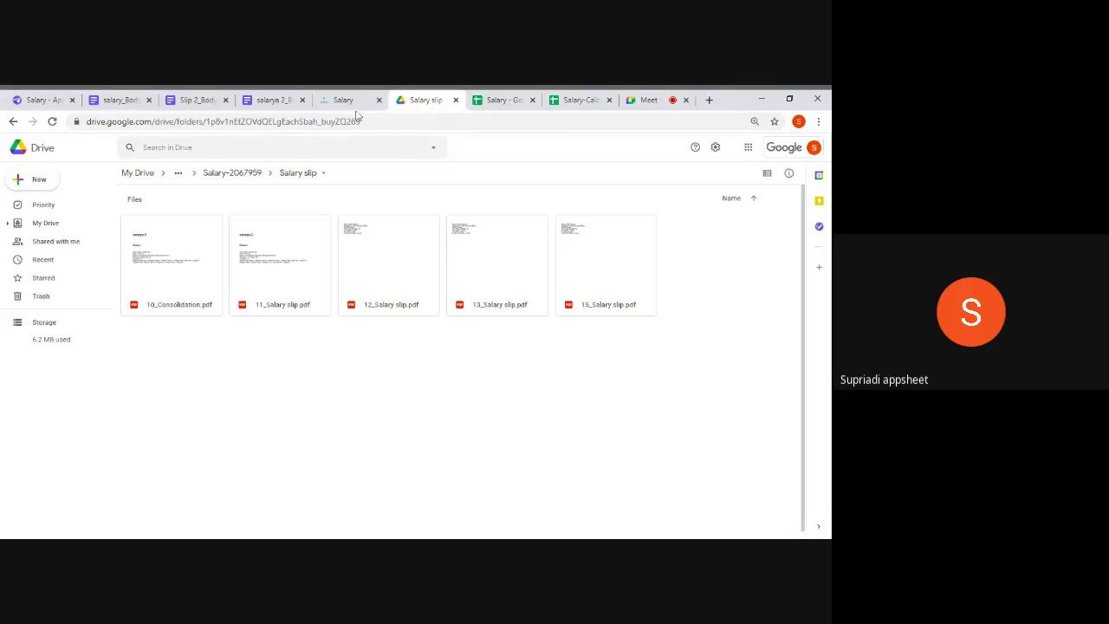
{"action": "left_click", "coordinate": [45, 100]}
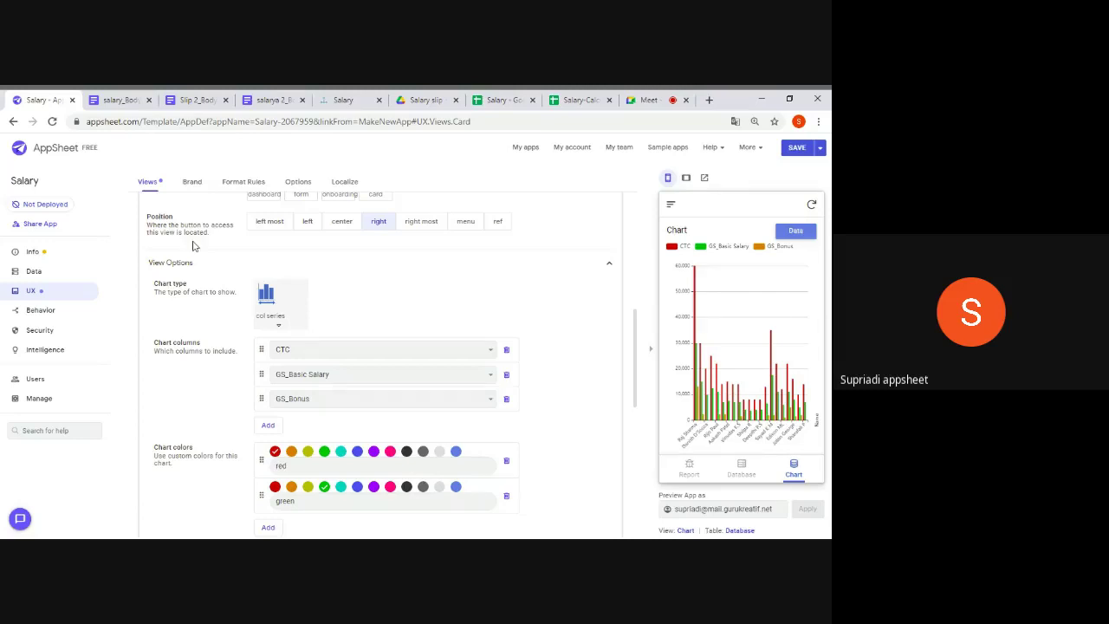
Review the Chart view's remaining options, collapse its settings and save the app
{"action": "scroll", "coordinate": [194, 246], "scroll_direction": "down", "scroll_amount": 3}
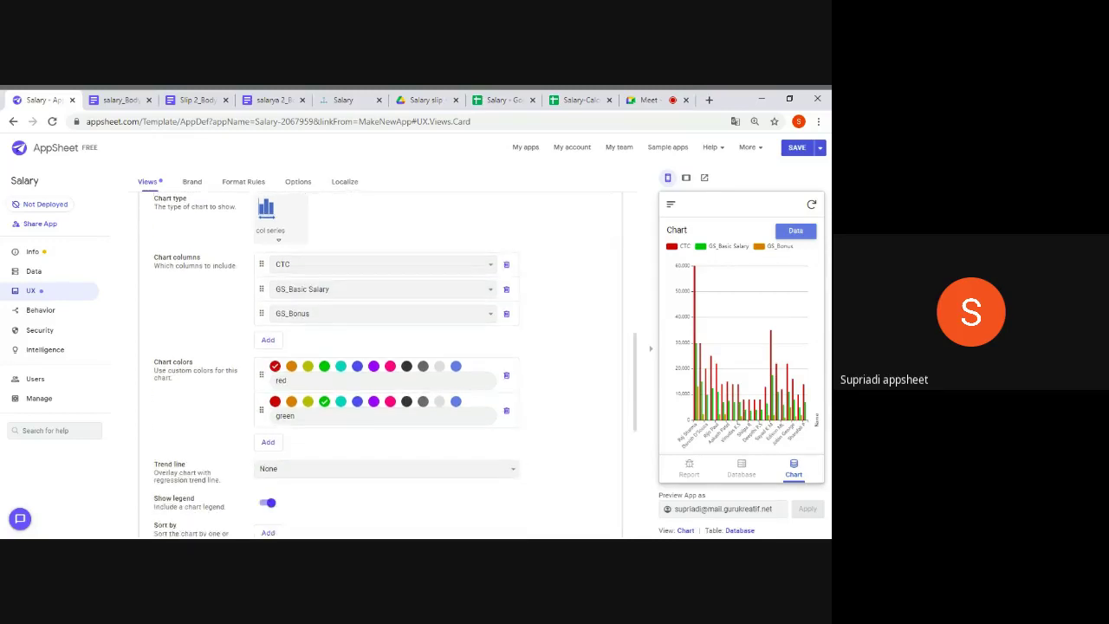
{"action": "scroll", "coordinate": [380, 363], "scroll_direction": "down", "scroll_amount": 1}
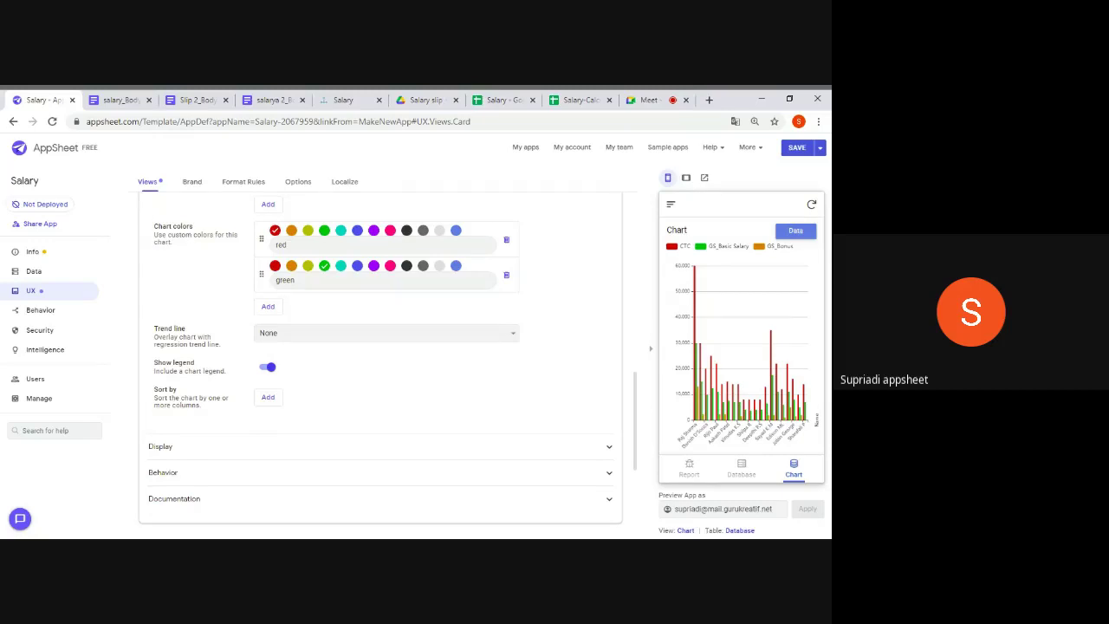
{"action": "scroll", "coordinate": [377, 363], "scroll_direction": "up", "scroll_amount": 5}
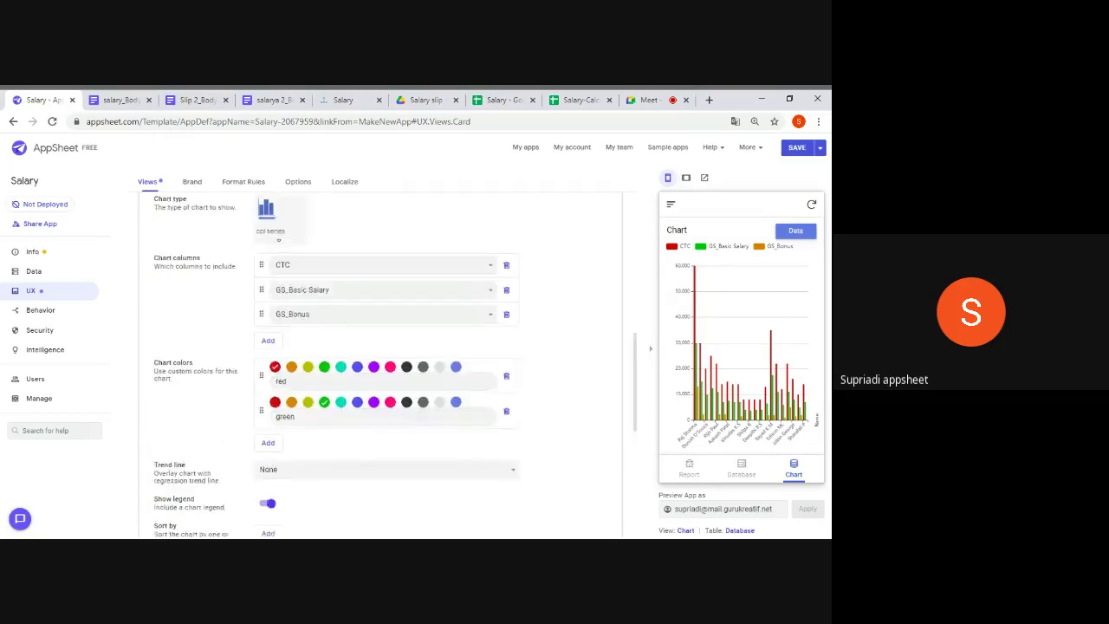
{"action": "scroll", "coordinate": [377, 362], "scroll_direction": "up", "scroll_amount": 5}
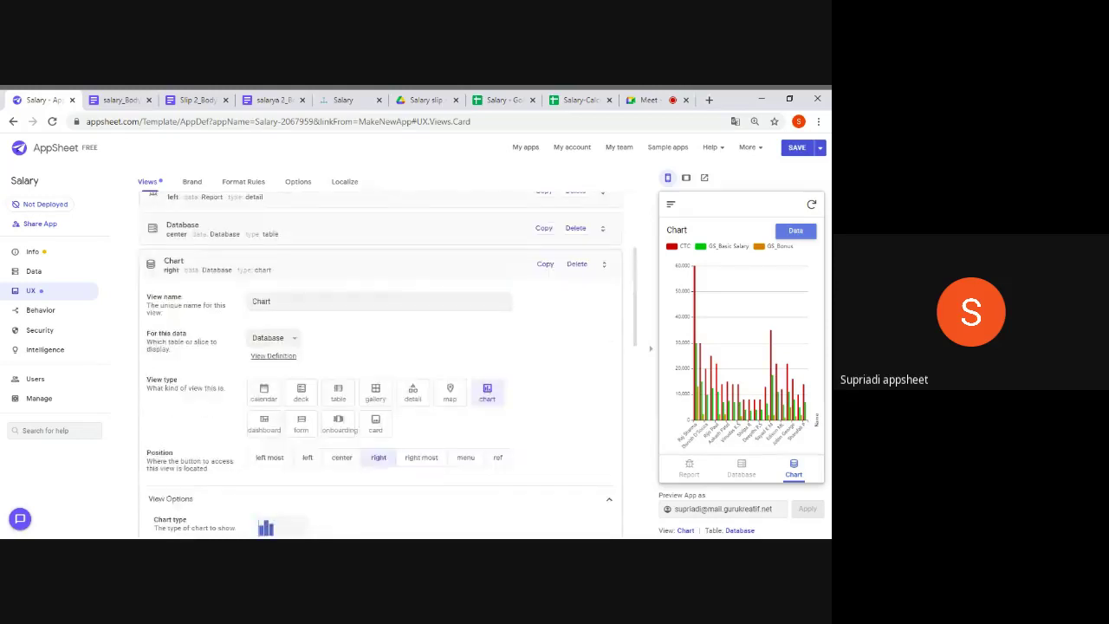
{"action": "left_click", "coordinate": [347, 437]}
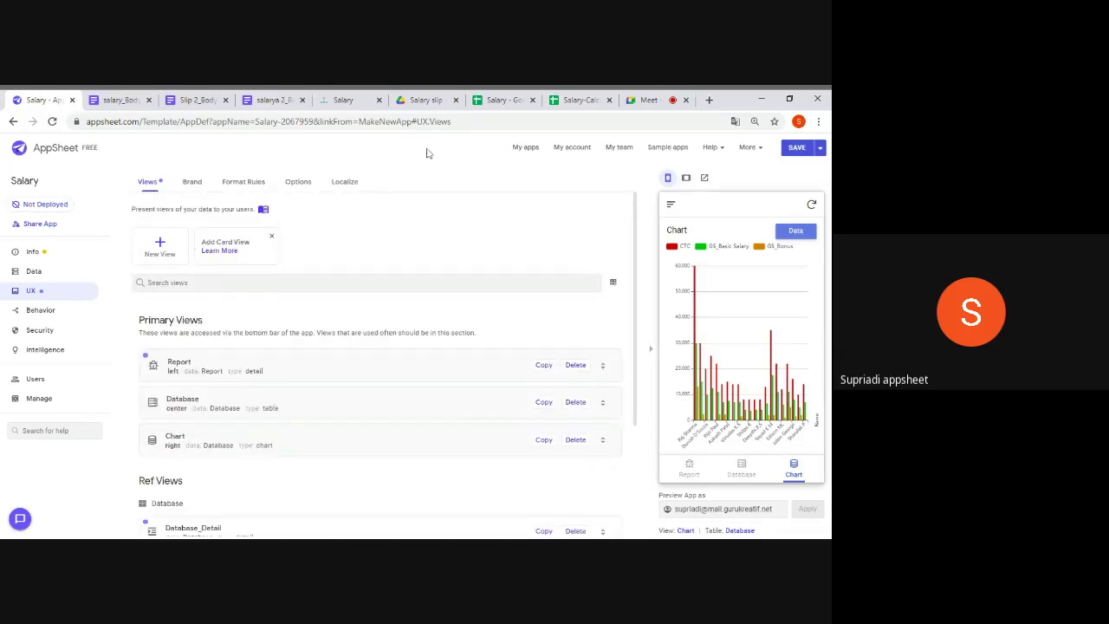
{"action": "left_click", "coordinate": [804, 151]}
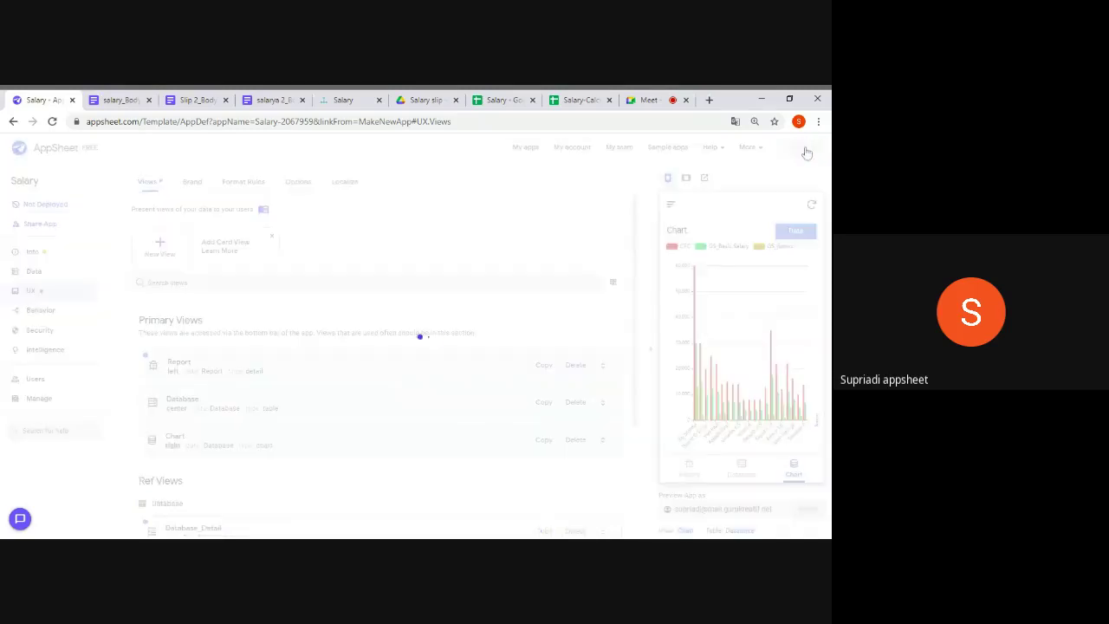
Add a new sheet to the Salary spreadsheet and list the unique designations in A1 with =unique(Database!B:B)
{"action": "left_click", "coordinate": [503, 102]}
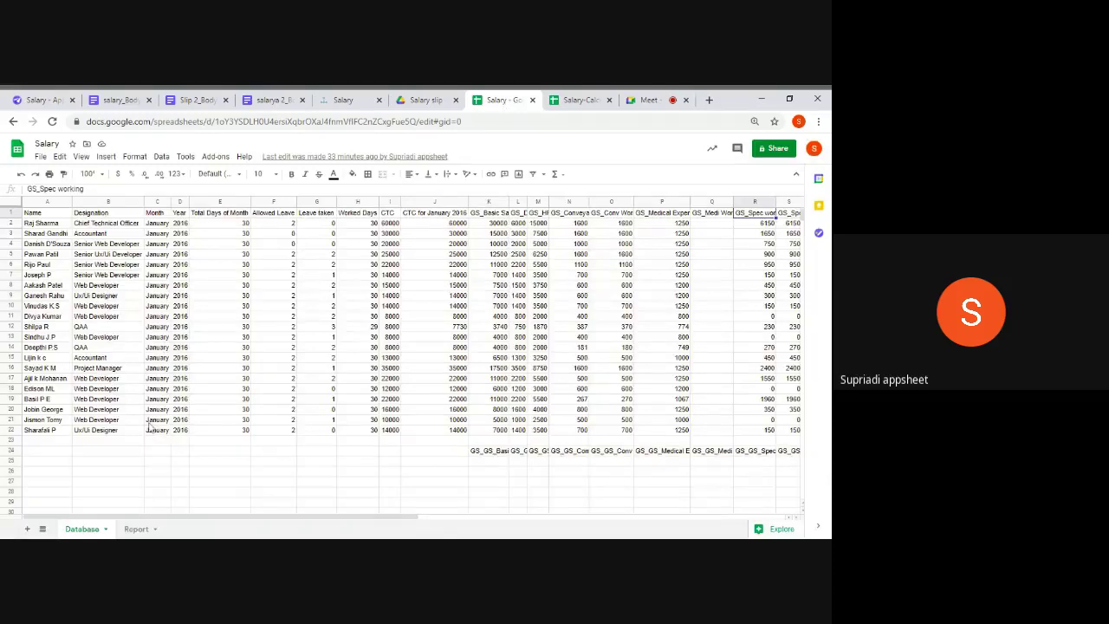
{"action": "left_click", "coordinate": [27, 530]}
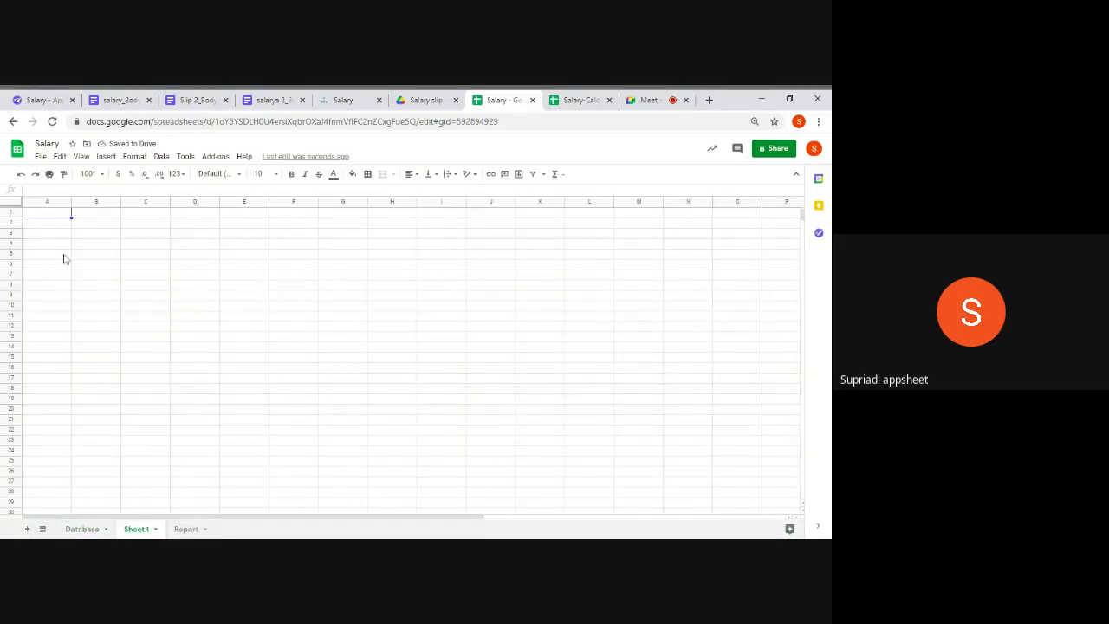
{"action": "type", "text": "="}
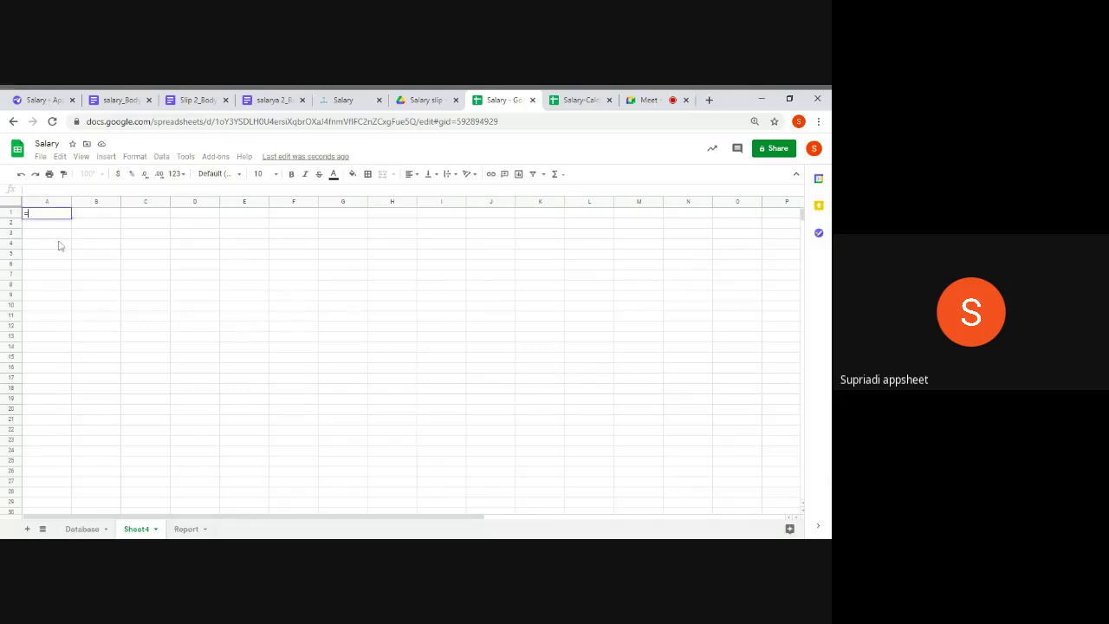
{"action": "type", "text": "uniq"}
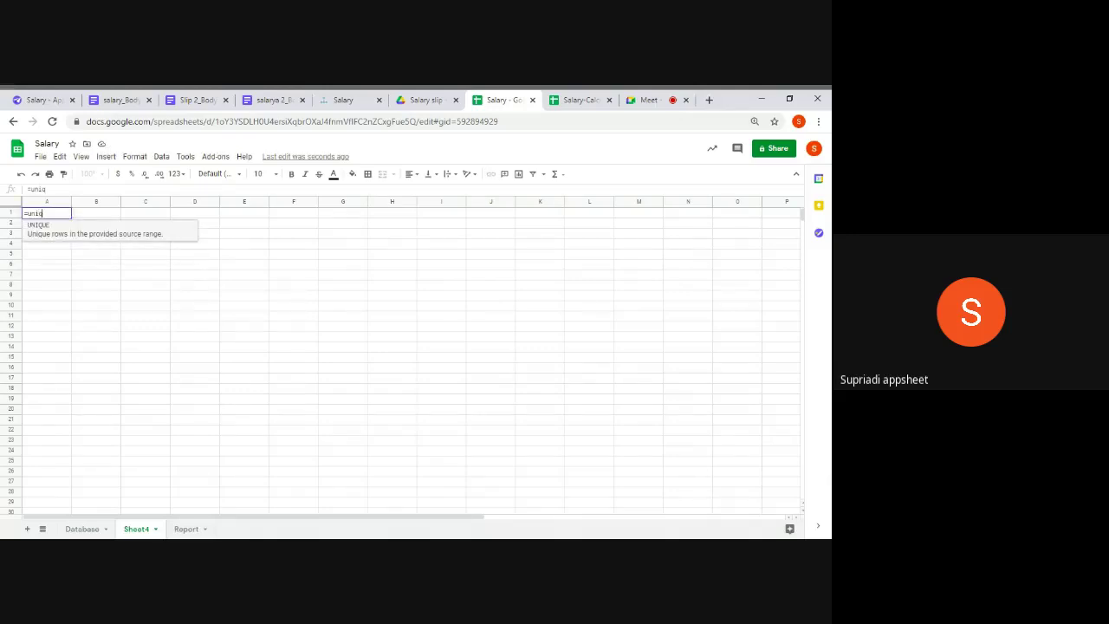
{"action": "type", "text": "ue("}
{"action": "left_click", "coordinate": [83, 528]}
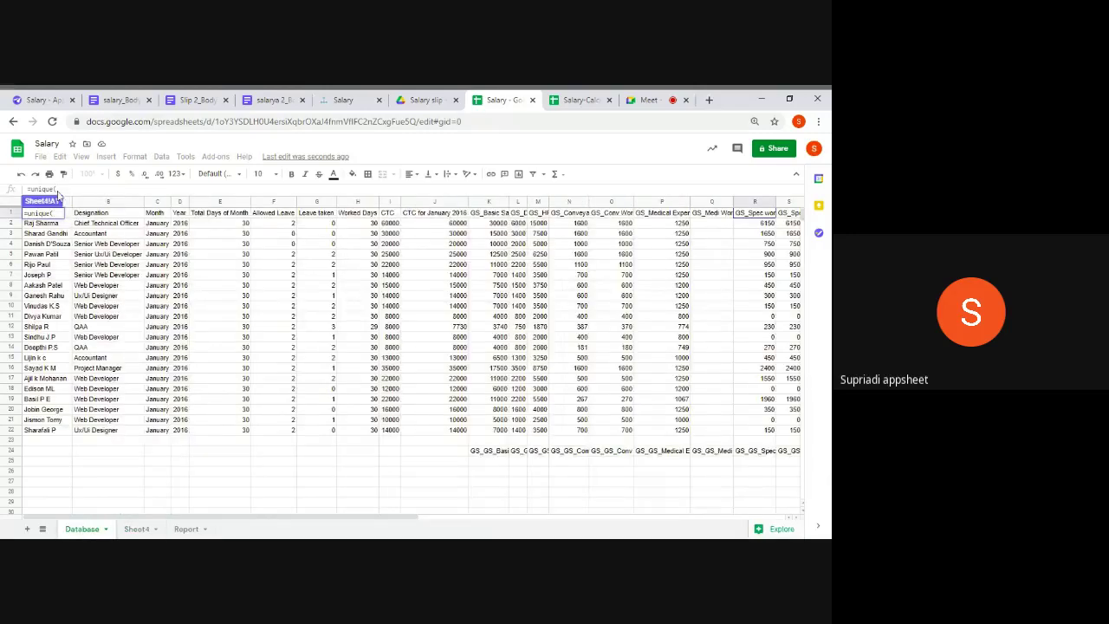
{"action": "left_click", "coordinate": [126, 203]}
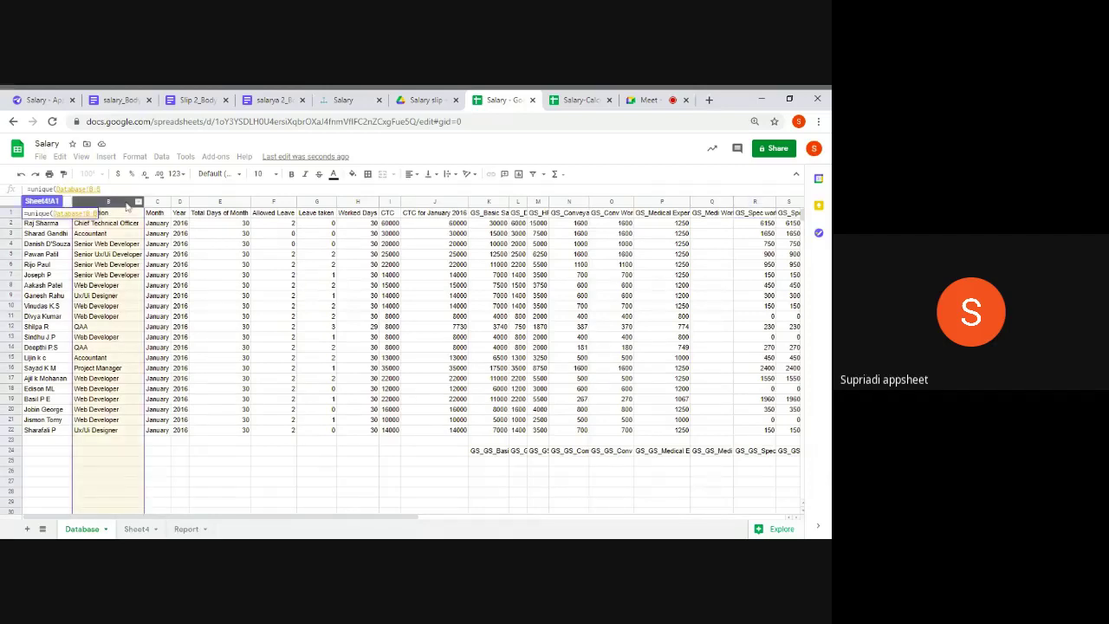
{"action": "key", "text": "Return"}
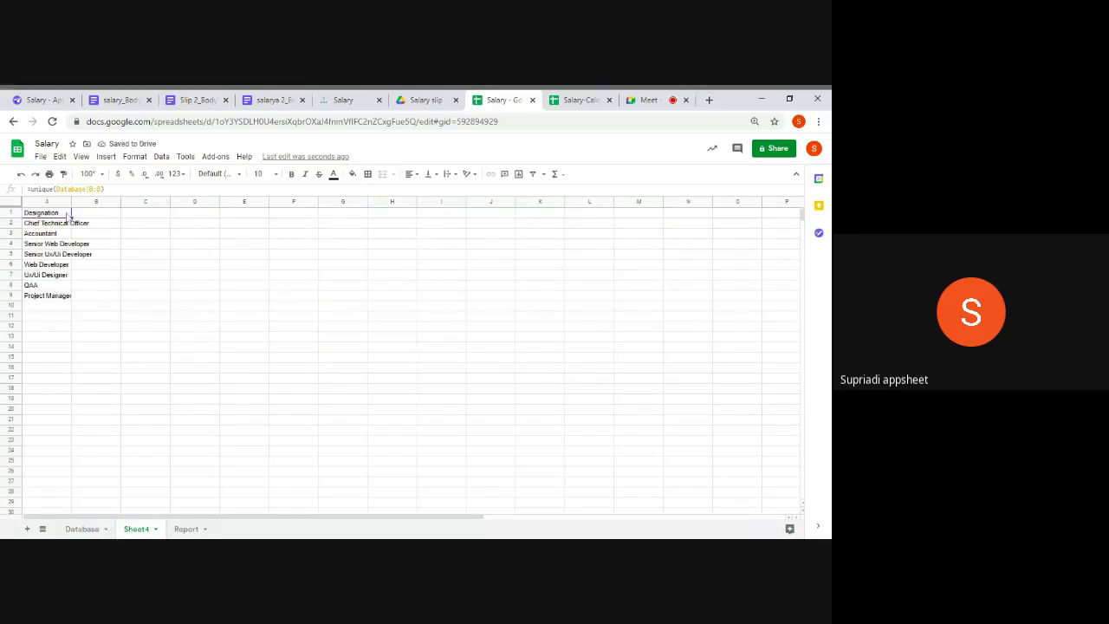
Replace the unique designation formula with its plain values and widen column A slightly
{"action": "key", "text": "ctrl+shift+Down"}
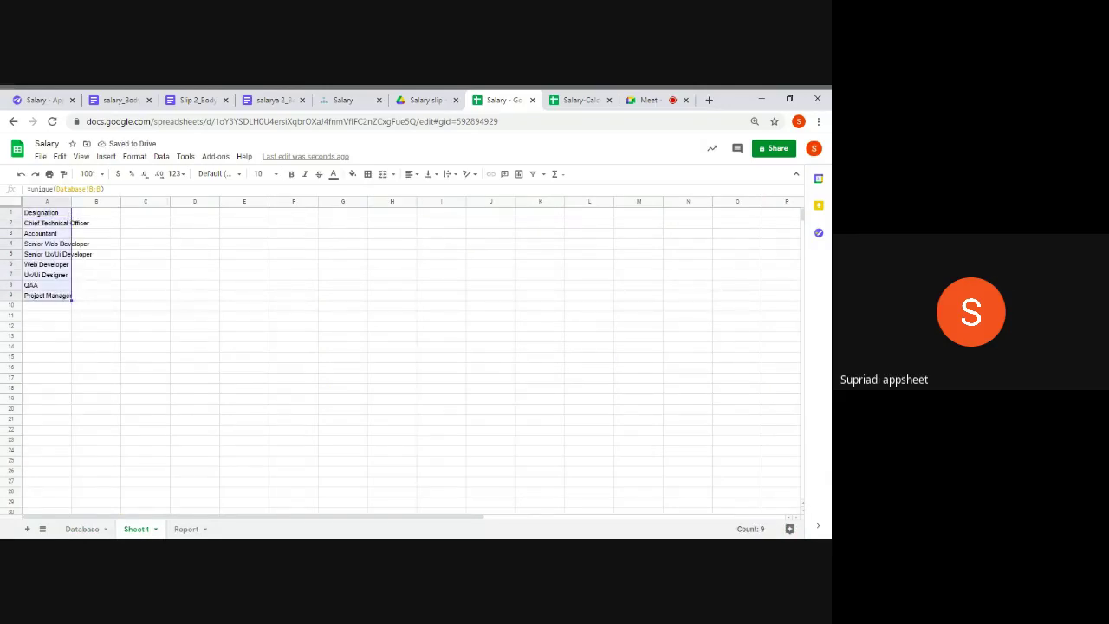
{"action": "key", "text": "ctrl+c"}
{"action": "key", "text": "ctrl+shift+v"}
{"action": "left_click", "coordinate": [52, 236]}
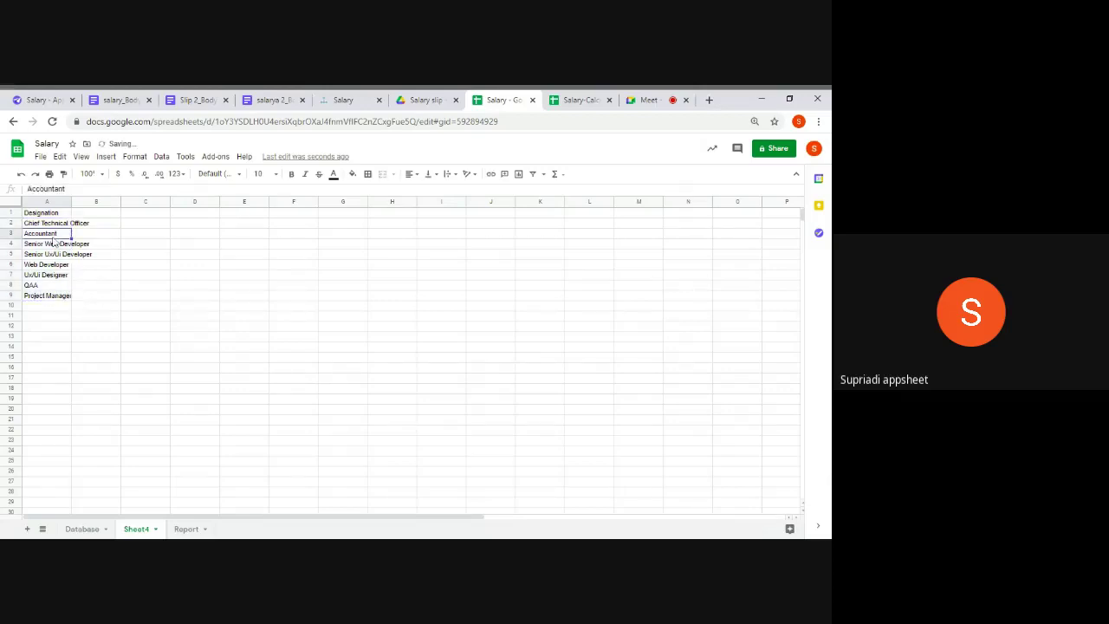
{"action": "left_click", "coordinate": [52, 213]}
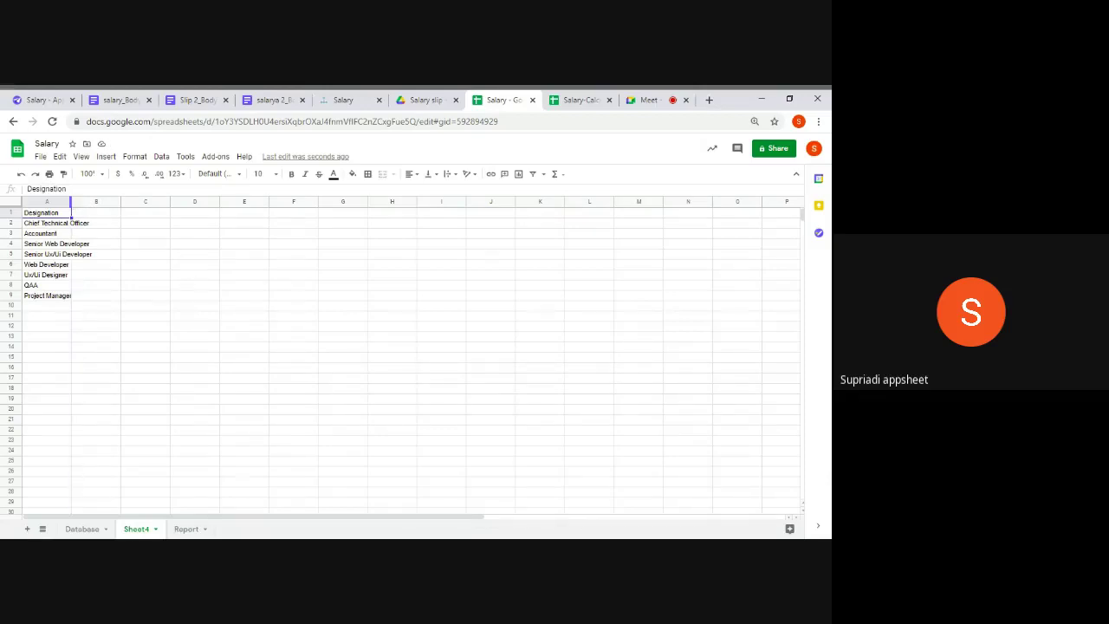
{"action": "left_click_drag", "start_coordinate": [71, 208], "coordinate": [87, 207]}
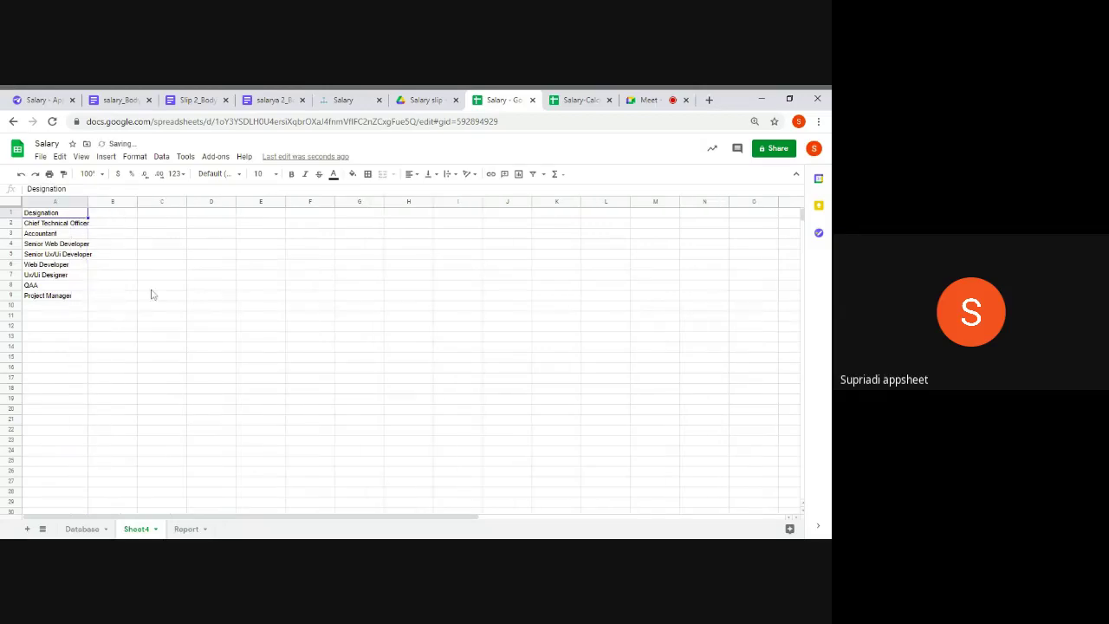
Reload the AppSheet editor's data tables and add Sheet4 of the Salary source as a read-only table
{"action": "left_click", "coordinate": [43, 101]}
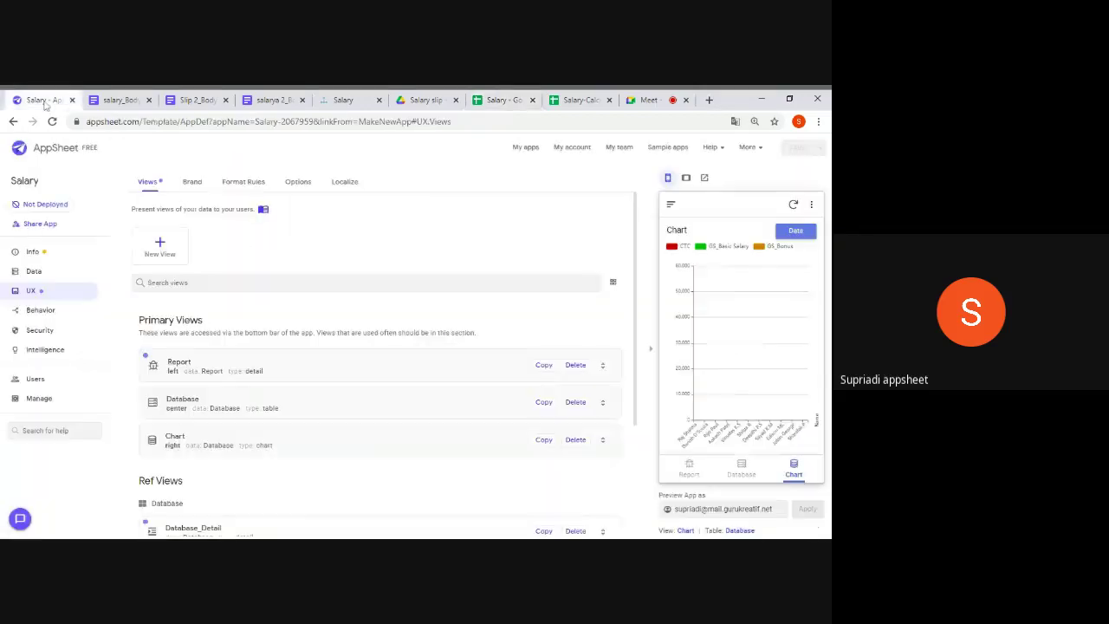
{"action": "left_click", "coordinate": [46, 274]}
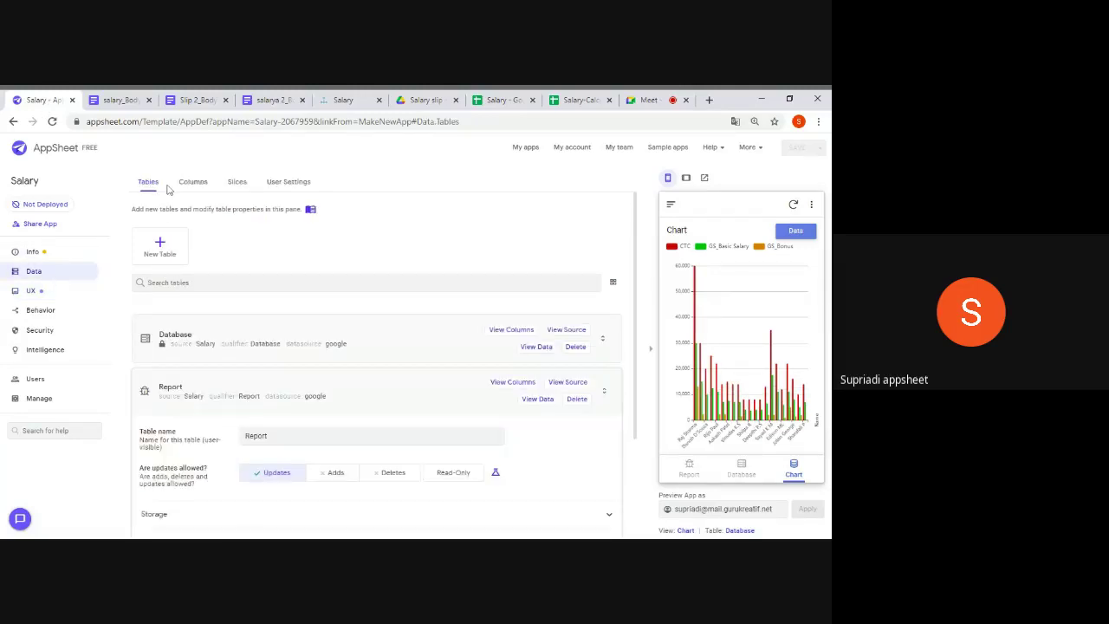
{"action": "left_click", "coordinate": [52, 123]}
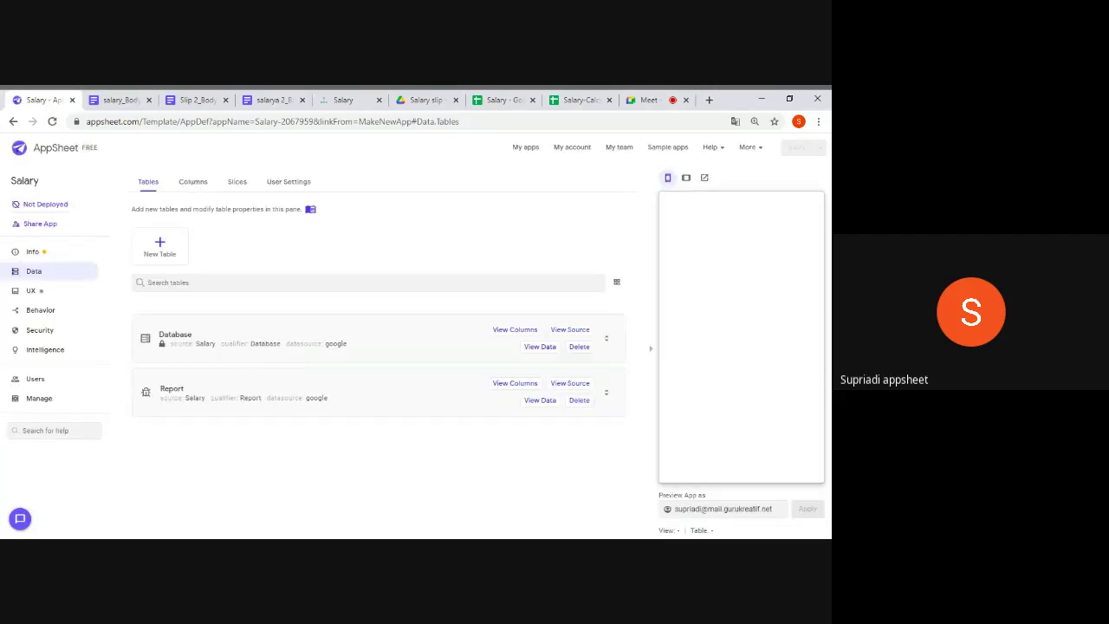
{"action": "left_click", "coordinate": [161, 251]}
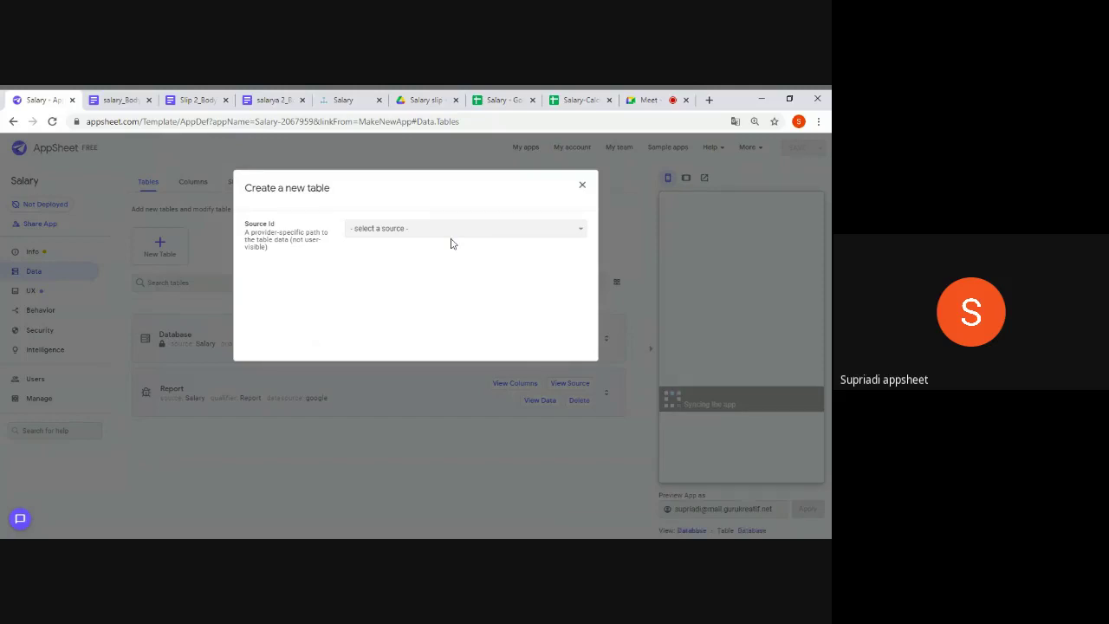
{"action": "key", "text": "Down"}
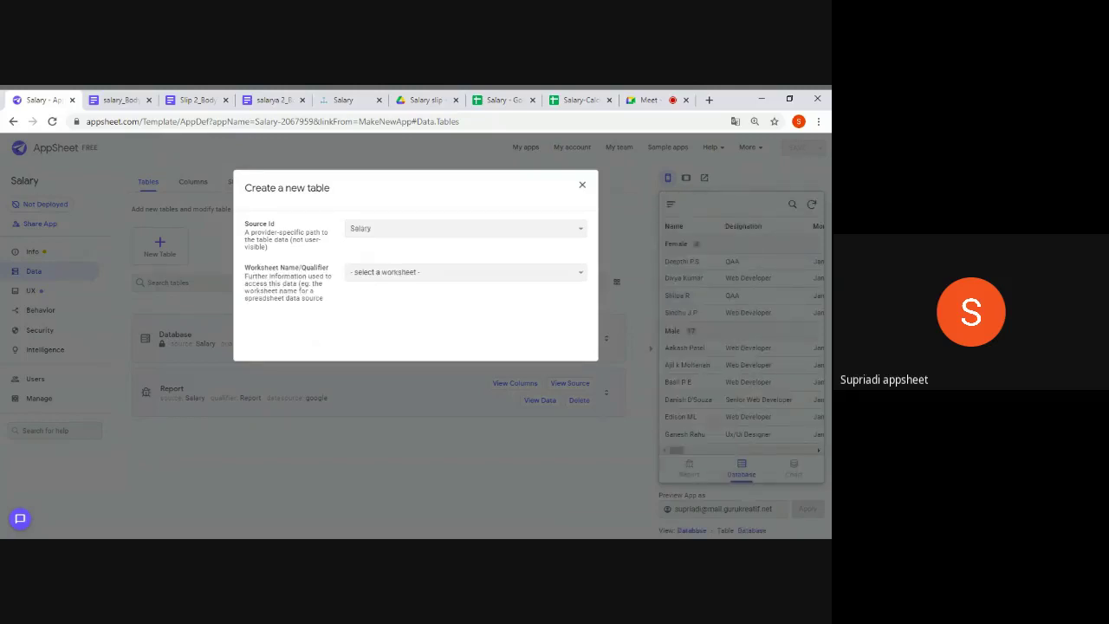
{"action": "left_click", "coordinate": [401, 273]}
{"action": "left_click", "coordinate": [401, 294]}
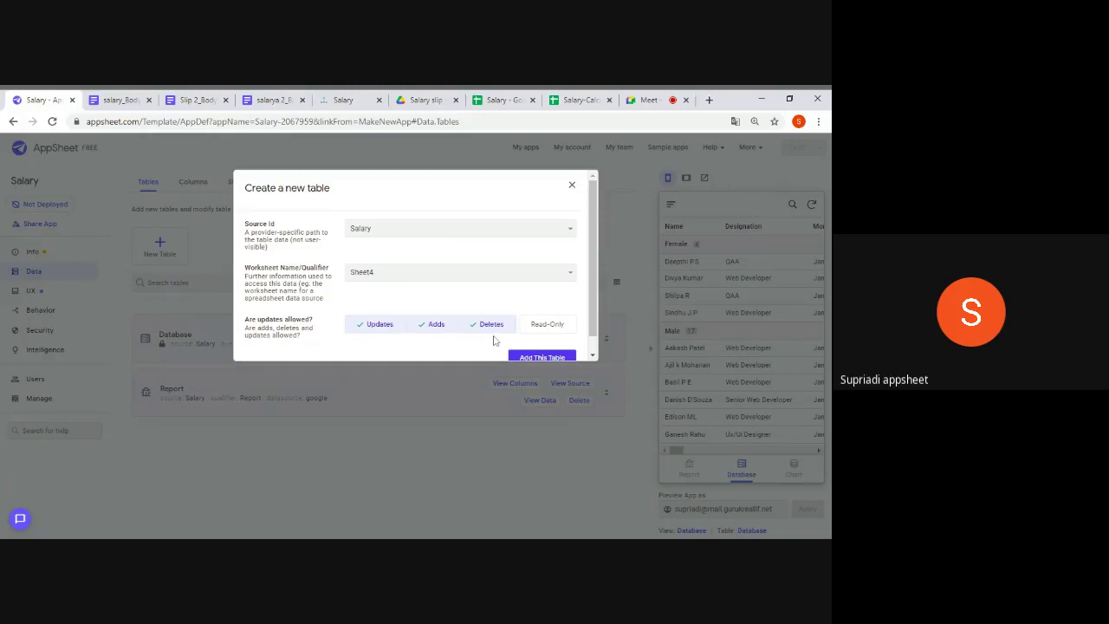
{"action": "left_click", "coordinate": [548, 324]}
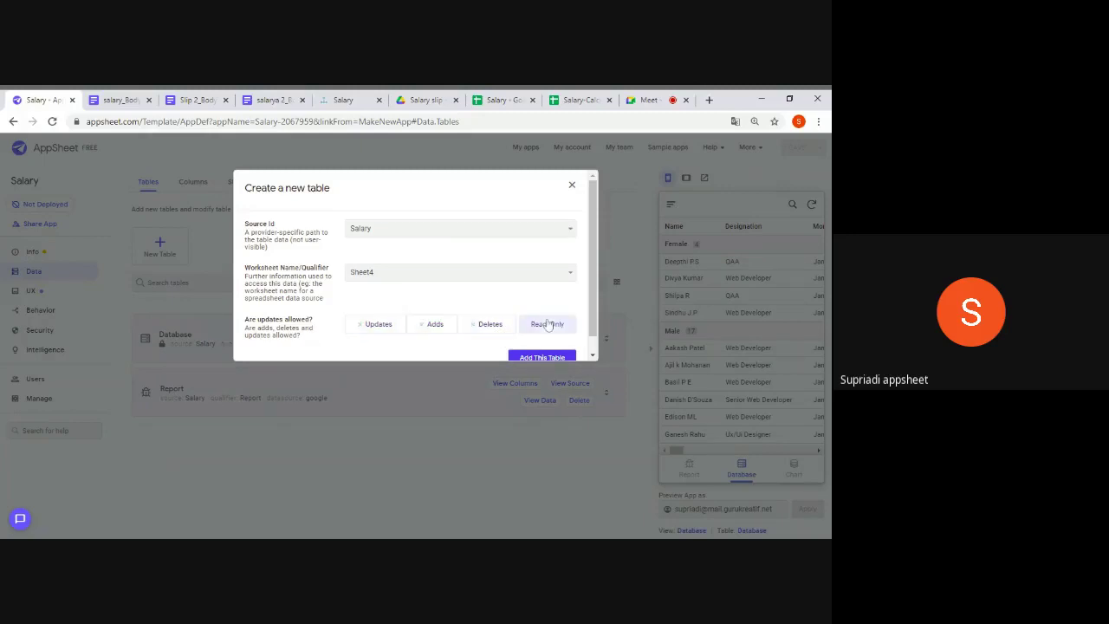
{"action": "left_click", "coordinate": [542, 361]}
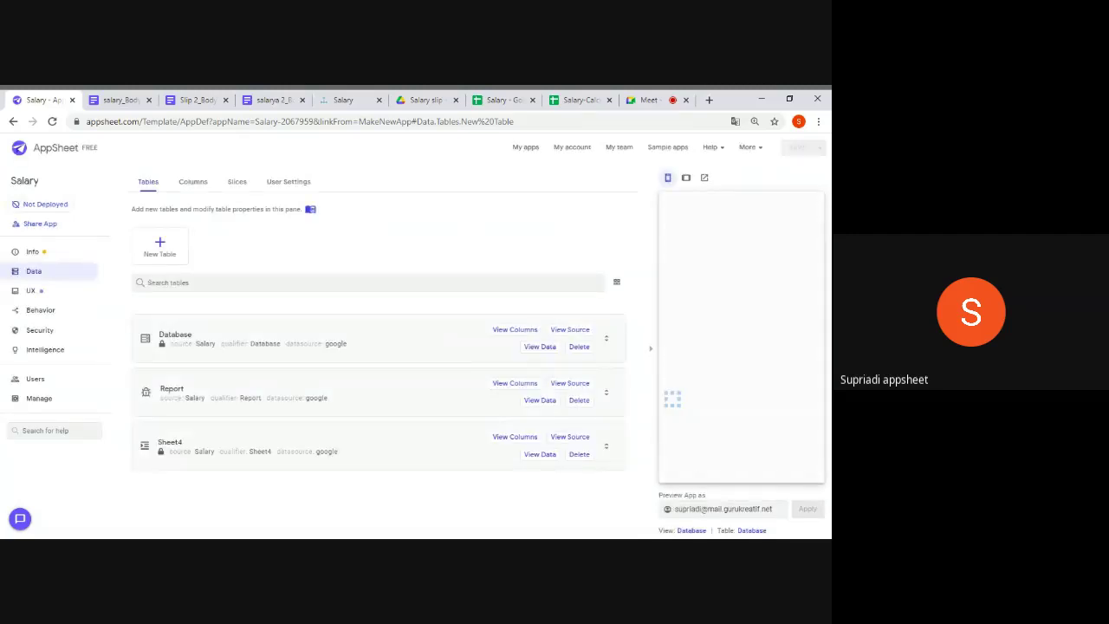
Inspect the Sheet4 table's columns in AppSheet and compare them with the header row of Sheet4 in the Salary spreadsheet
{"action": "left_click", "coordinate": [296, 450]}
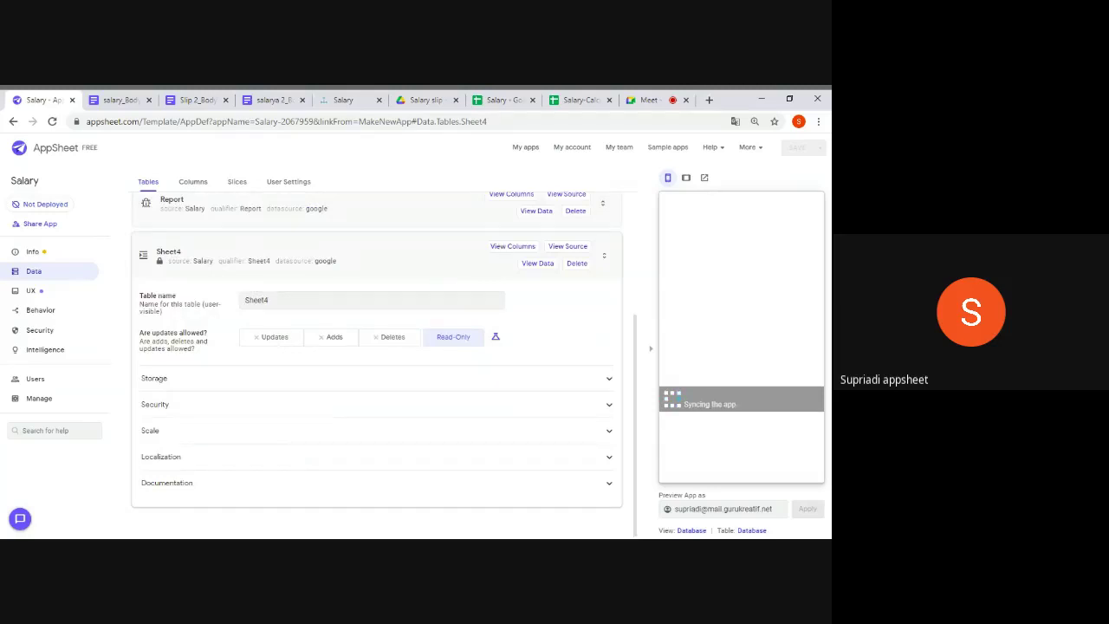
{"action": "left_click", "coordinate": [500, 249]}
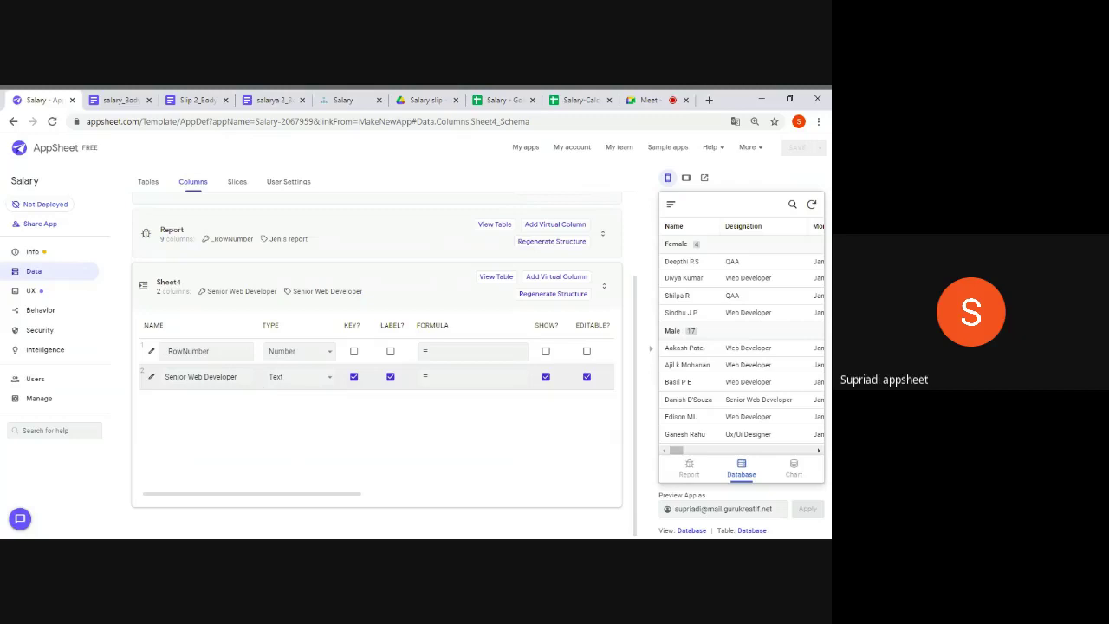
{"action": "left_click", "coordinate": [508, 101]}
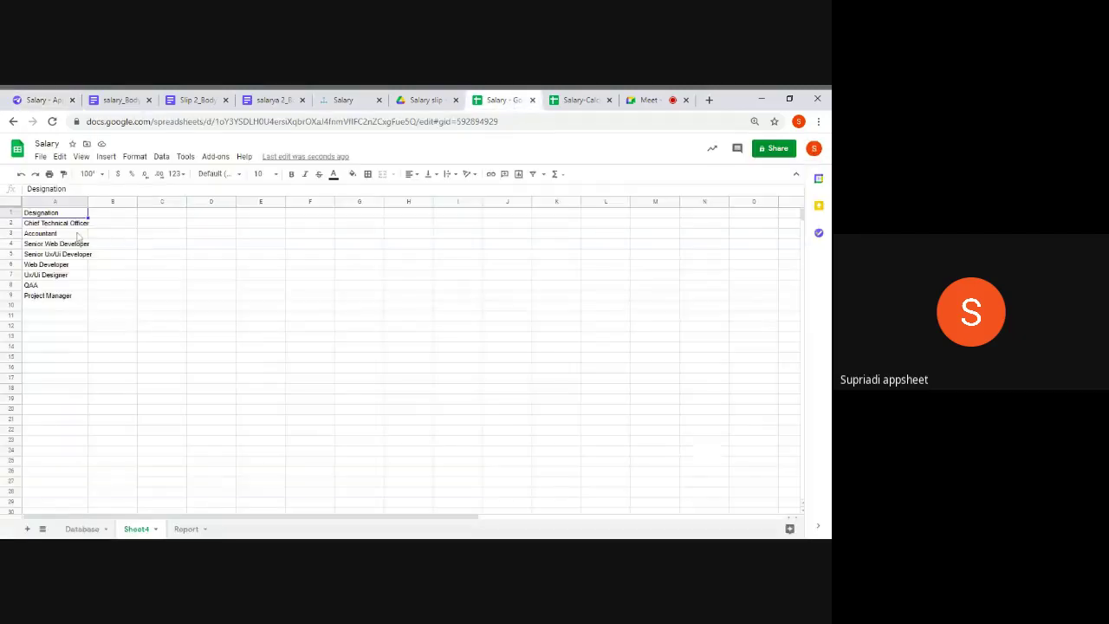
{"action": "left_click", "coordinate": [64, 225]}
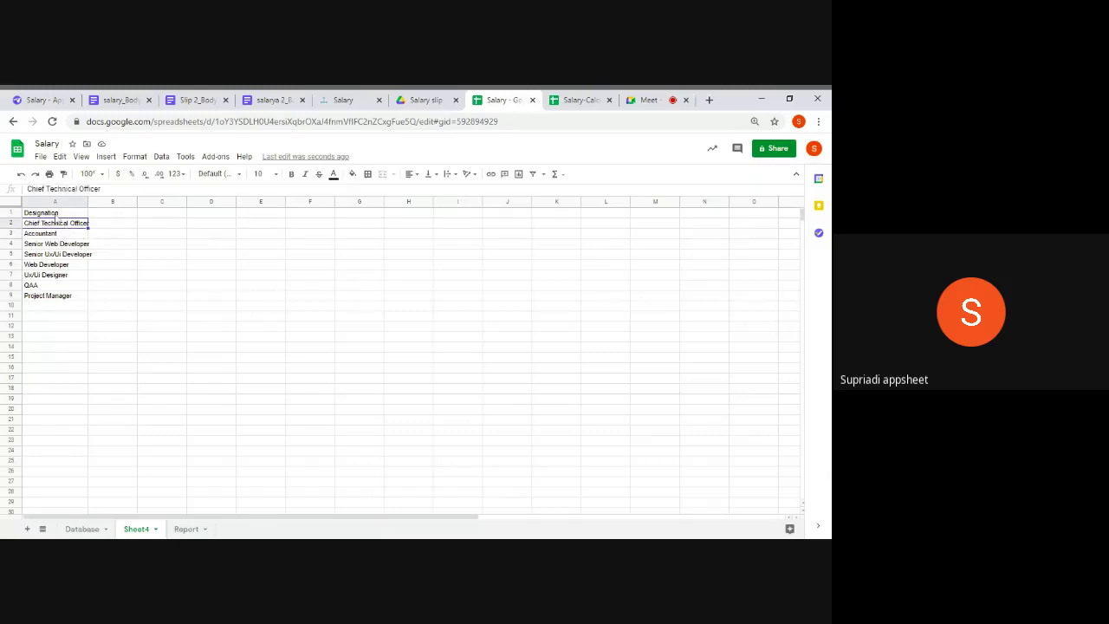
{"action": "left_click", "coordinate": [54, 216]}
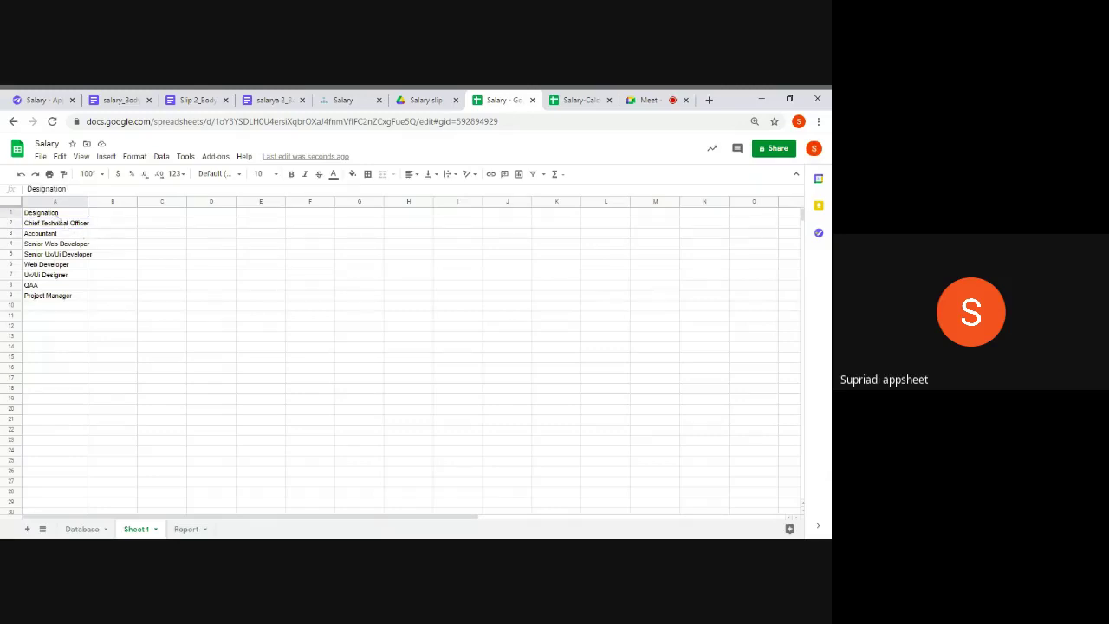
{"action": "left_click", "coordinate": [194, 246]}
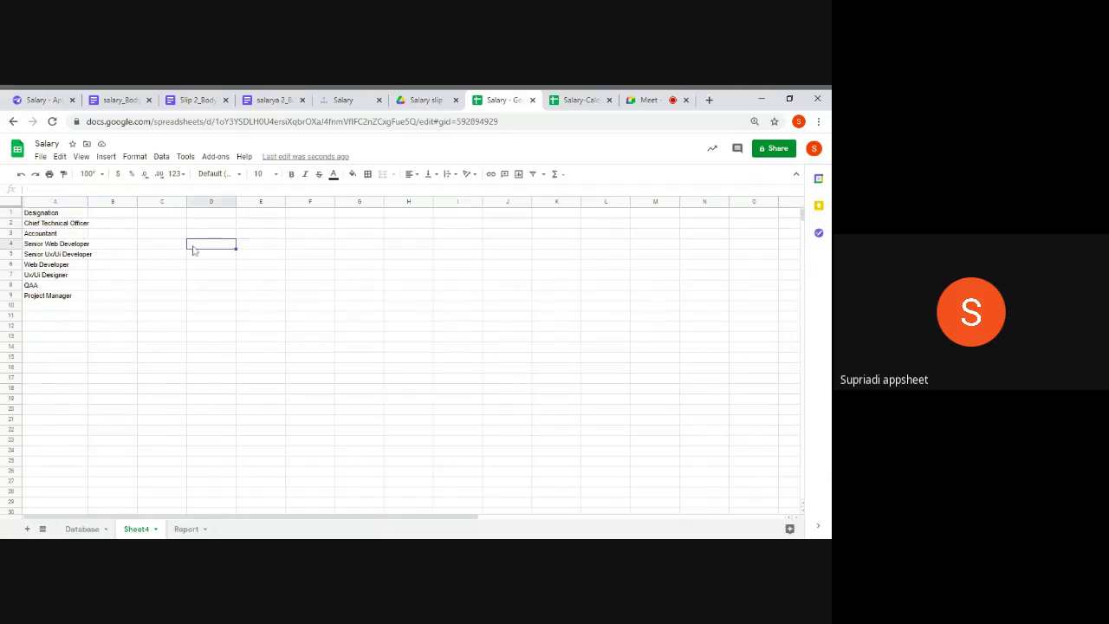
Copy the designation list A1:A9 from Sheet4 into a new sheet, pasting values only
{"action": "left_click", "coordinate": [59, 215]}
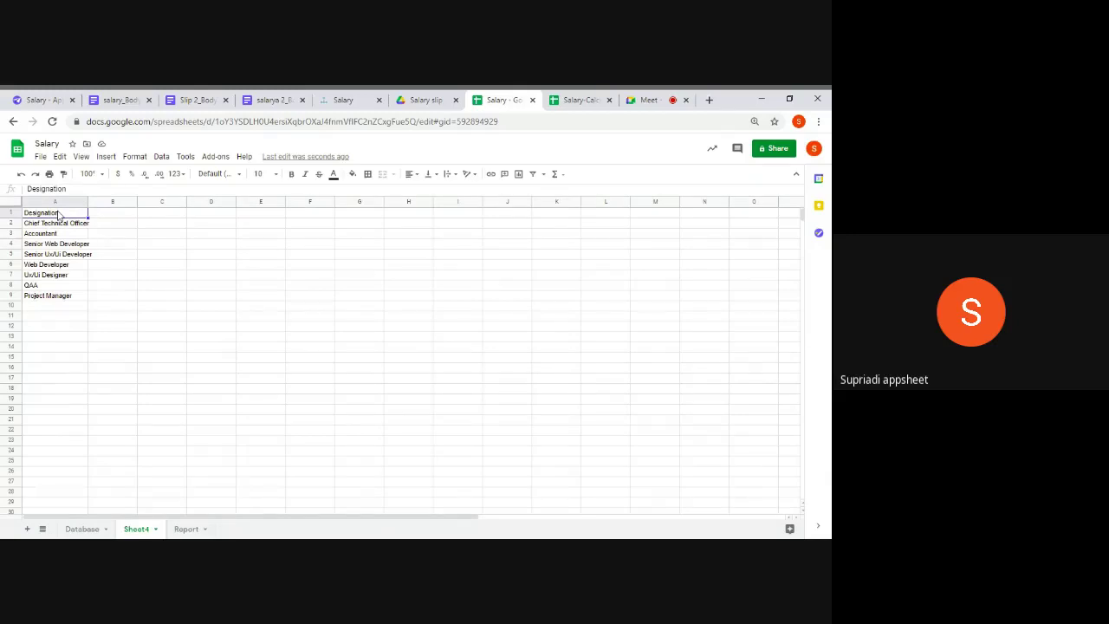
{"action": "left_click_drag", "start_coordinate": [58, 215], "coordinate": [52, 295]}
{"action": "key", "text": "ctrl+c"}
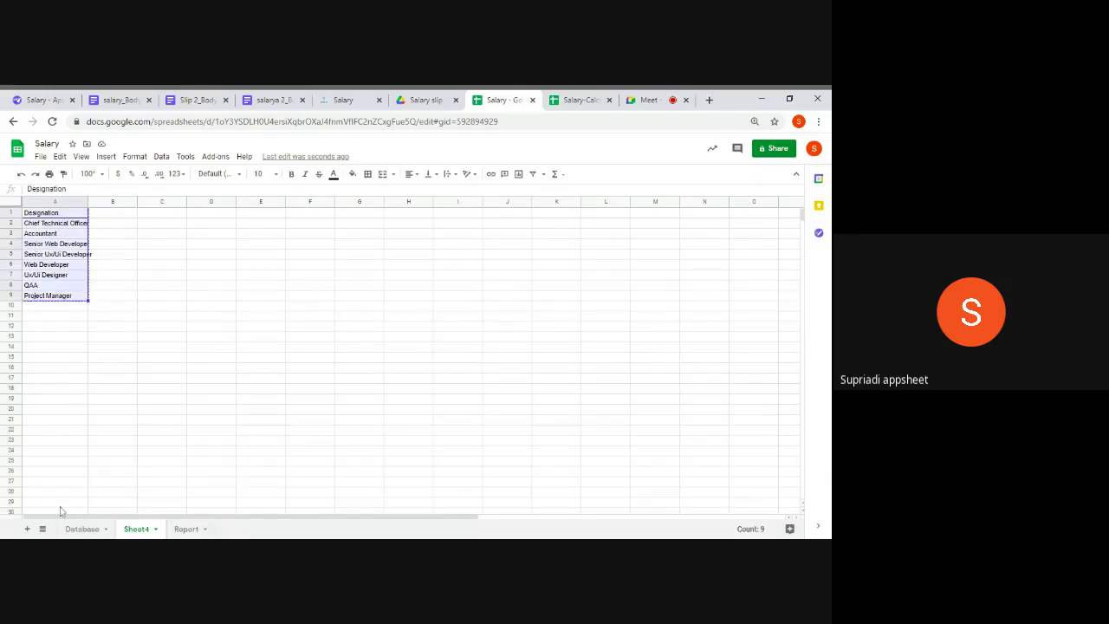
{"action": "left_click", "coordinate": [27, 529]}
{"action": "right_click", "coordinate": [52, 218]}
{"action": "mouse_move", "coordinate": [139, 240]}
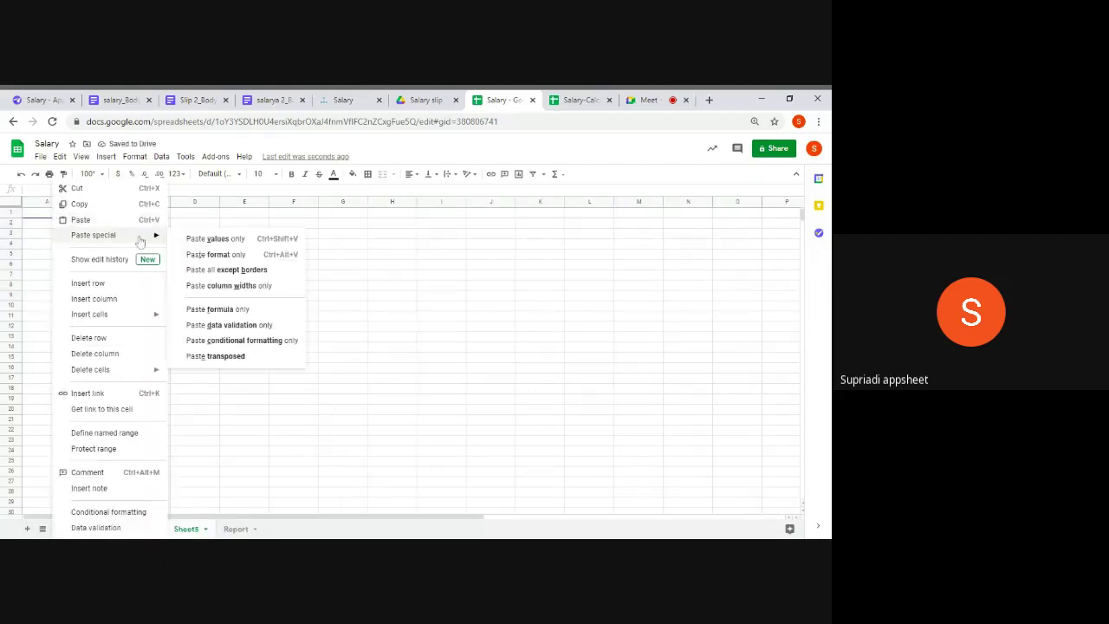
{"action": "left_click", "coordinate": [211, 240]}
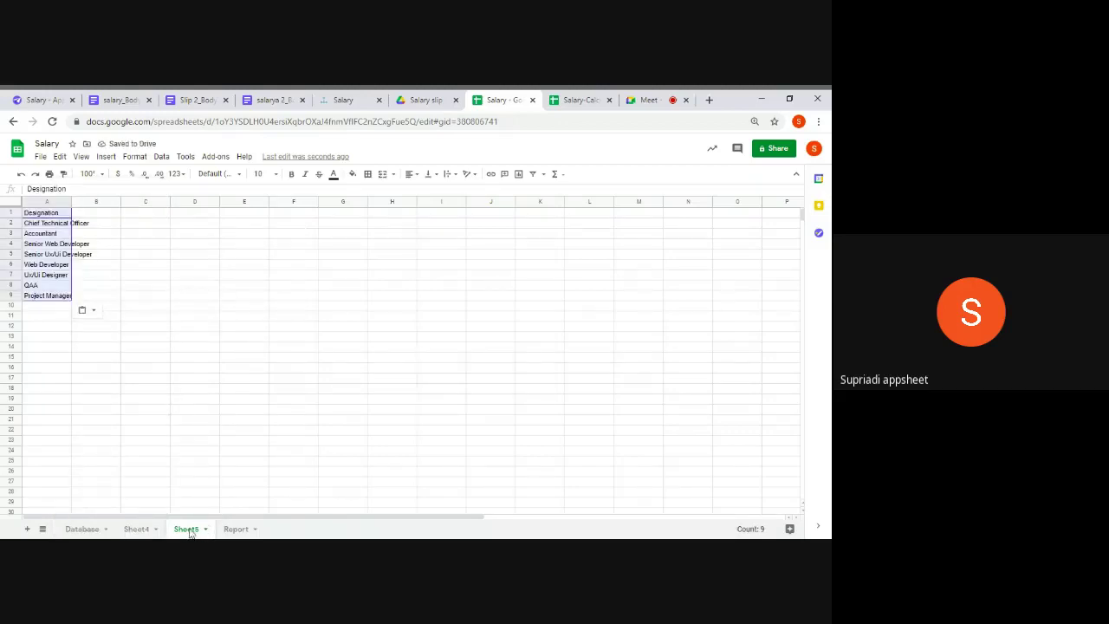
Rename the new sheet holding the copied list as Designation
{"action": "double_click", "coordinate": [187, 529]}
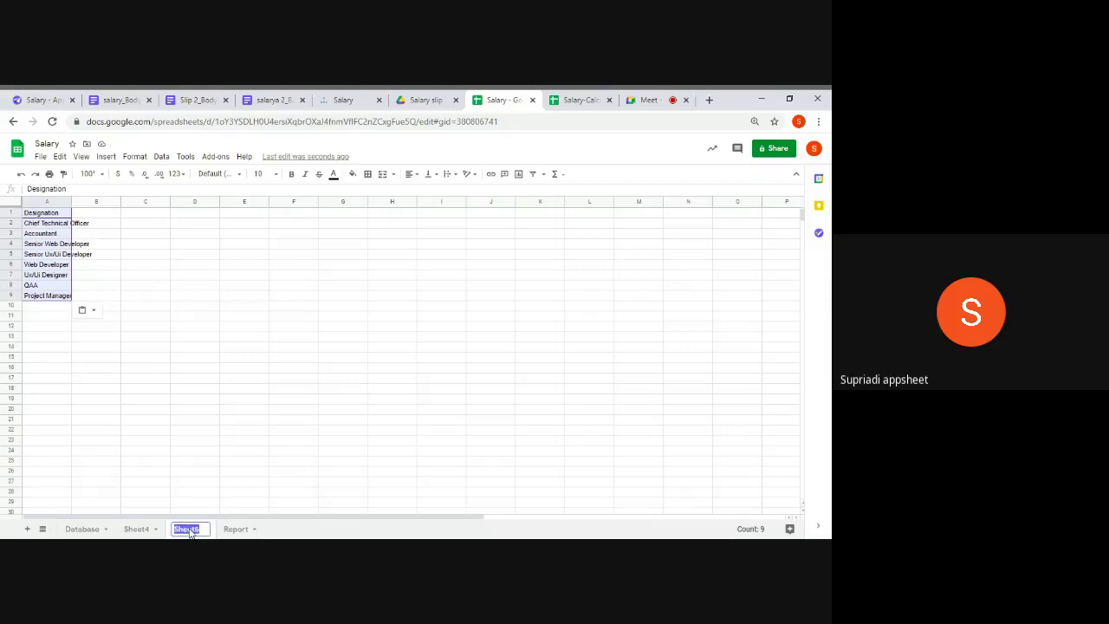
{"action": "type", "text": "Desi"}
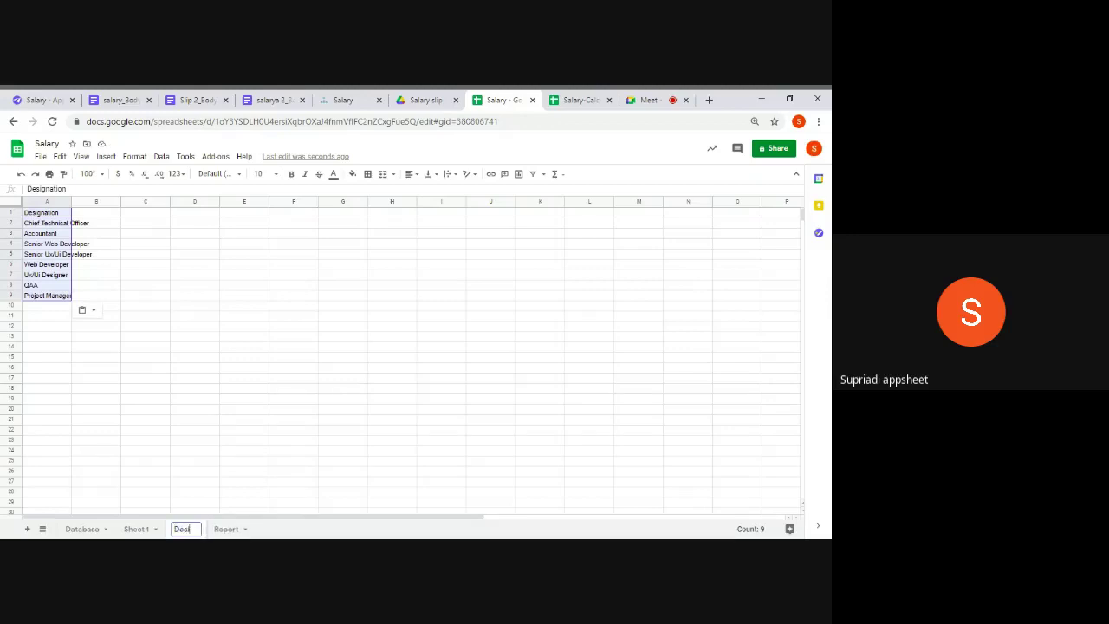
{"action": "type", "text": "gnation"}
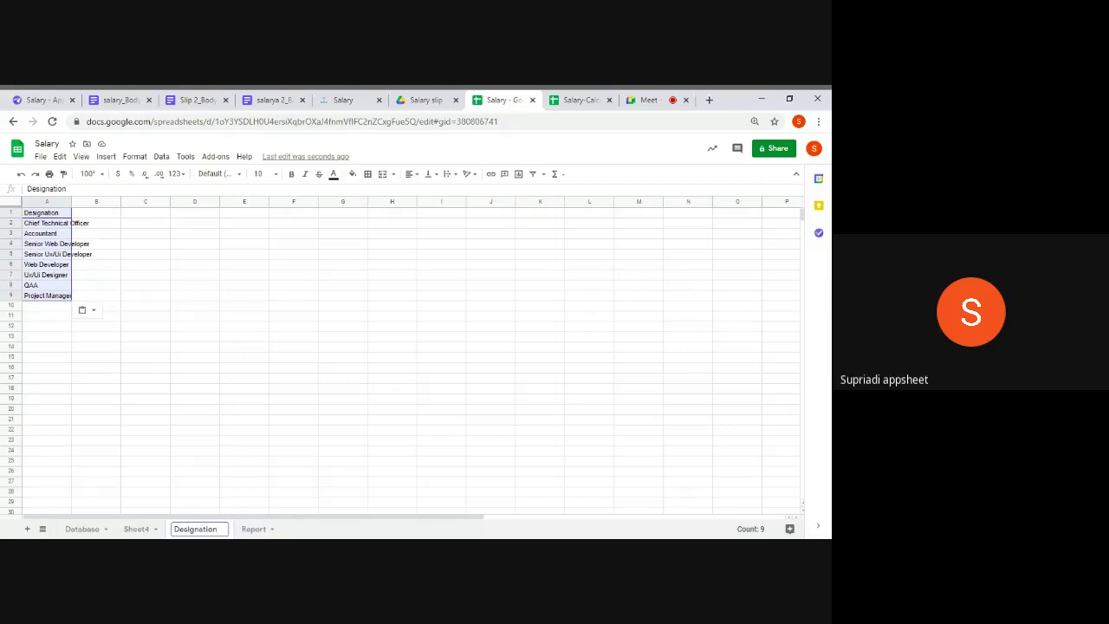
{"action": "left_click", "coordinate": [364, 401]}
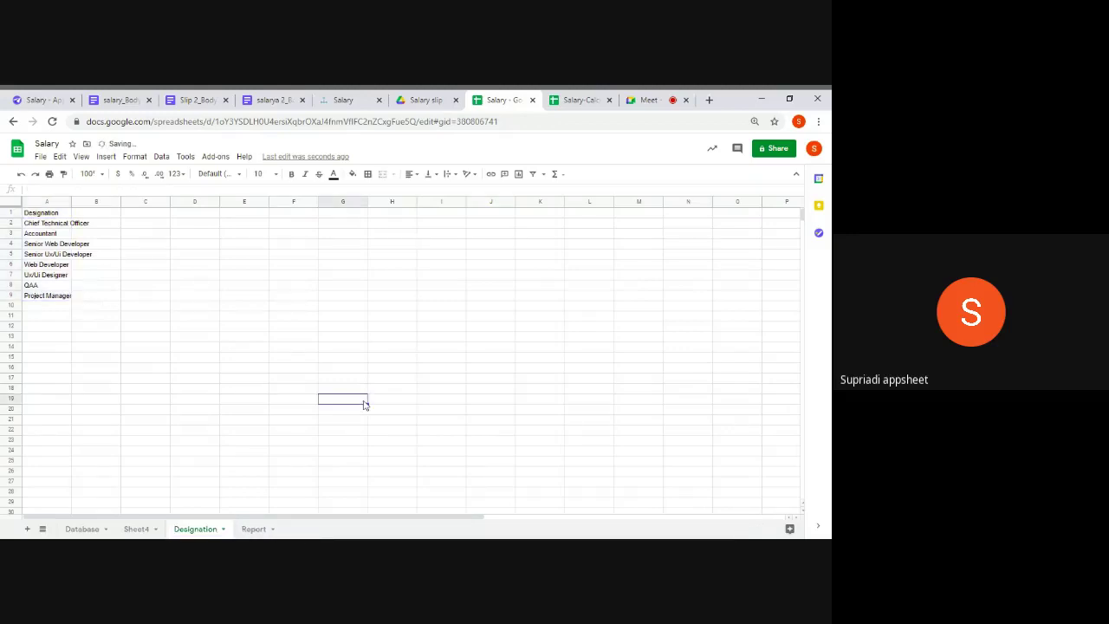
Switch to the AppSheet editor and delete the Sheet4 table from the app's data
{"action": "left_click", "coordinate": [43, 100]}
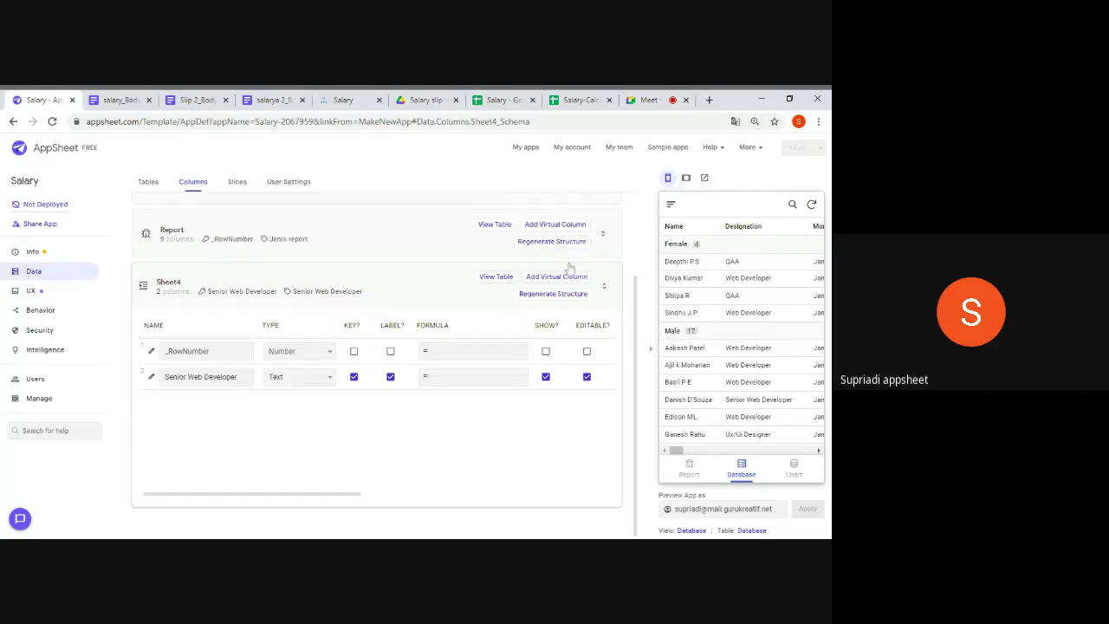
{"action": "left_click", "coordinate": [148, 182]}
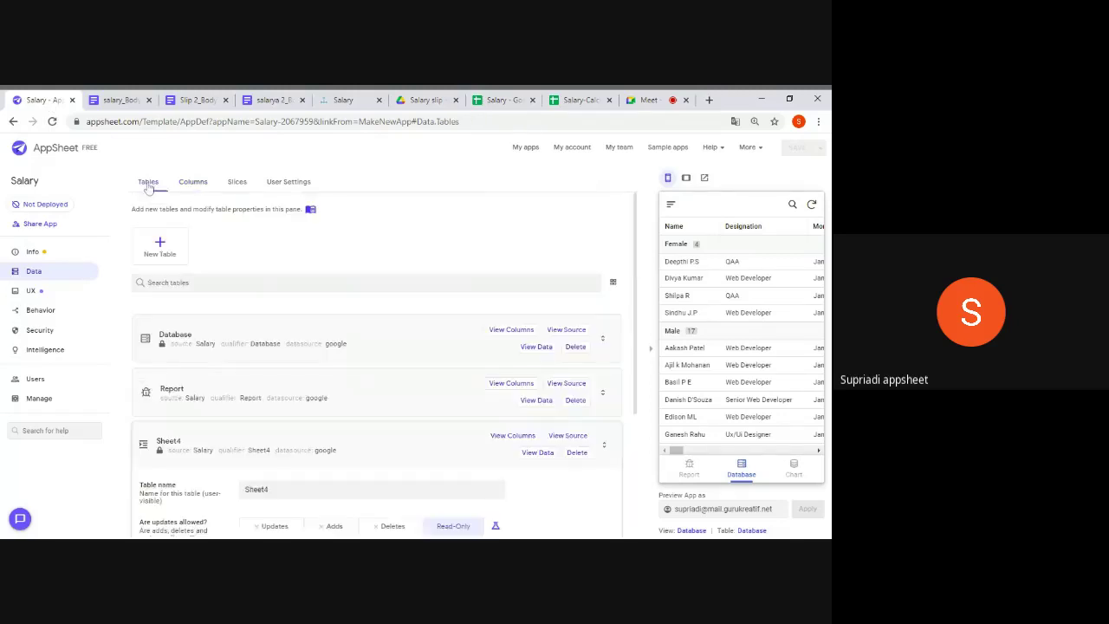
{"action": "left_click", "coordinate": [577, 454]}
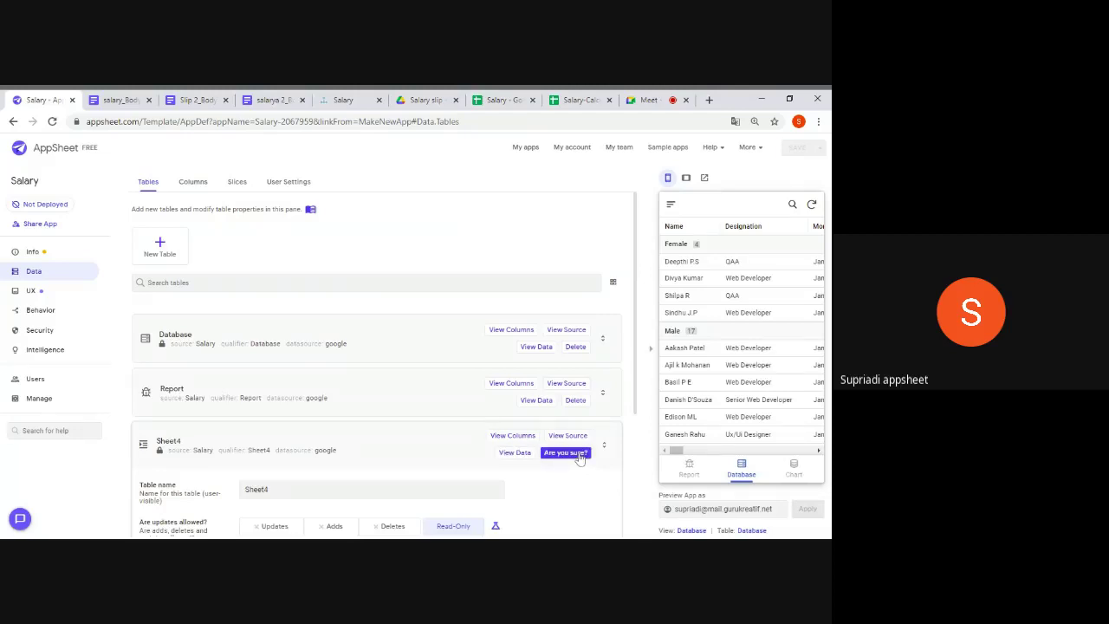
{"action": "left_click", "coordinate": [577, 454]}
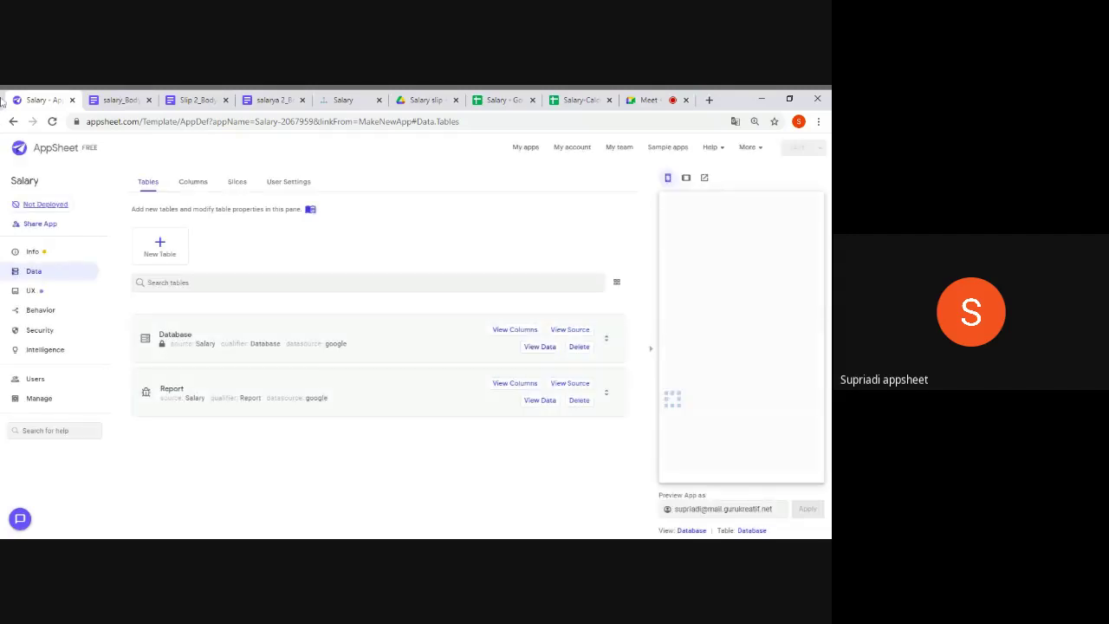
Reload the editor and add the Designation worksheet of the Salary source as a read-only table
{"action": "left_click", "coordinate": [51, 121]}
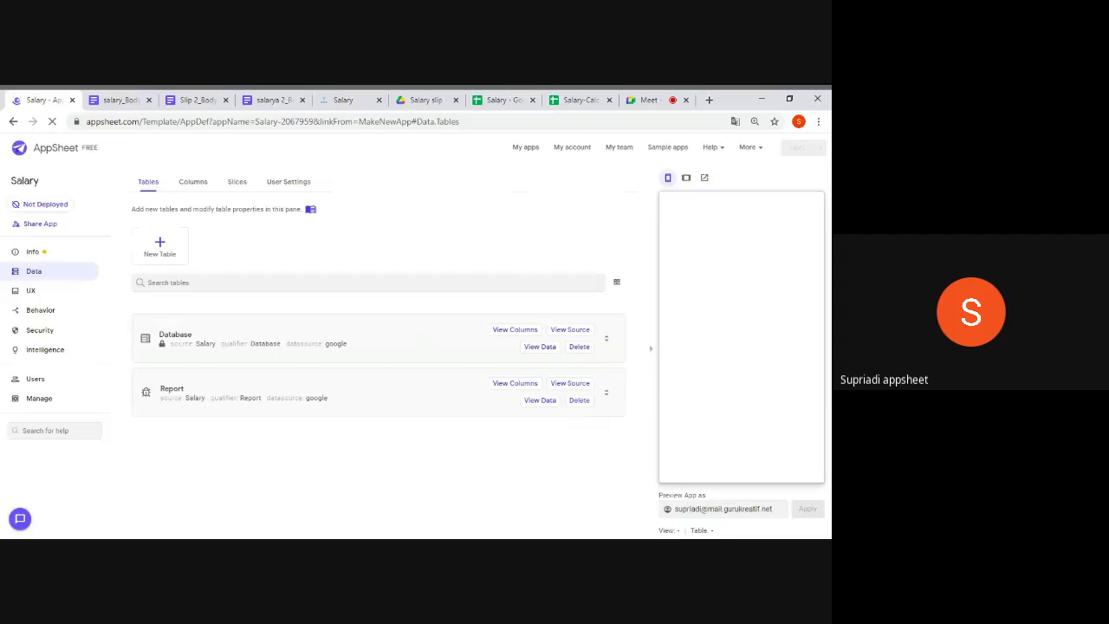
{"action": "left_click", "coordinate": [160, 246]}
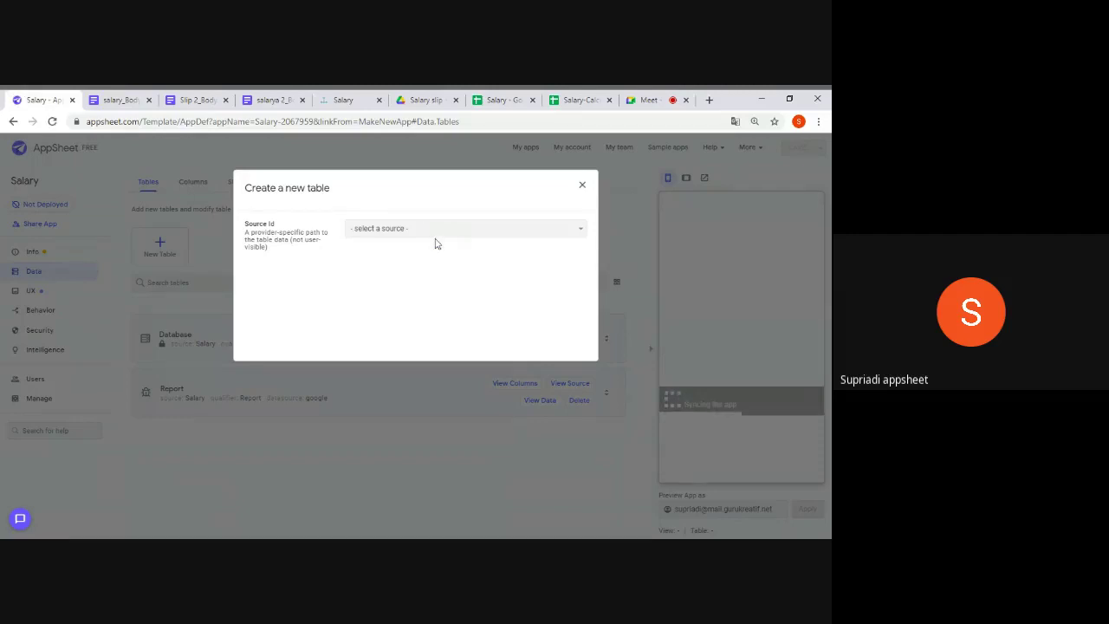
{"action": "left_click", "coordinate": [437, 245]}
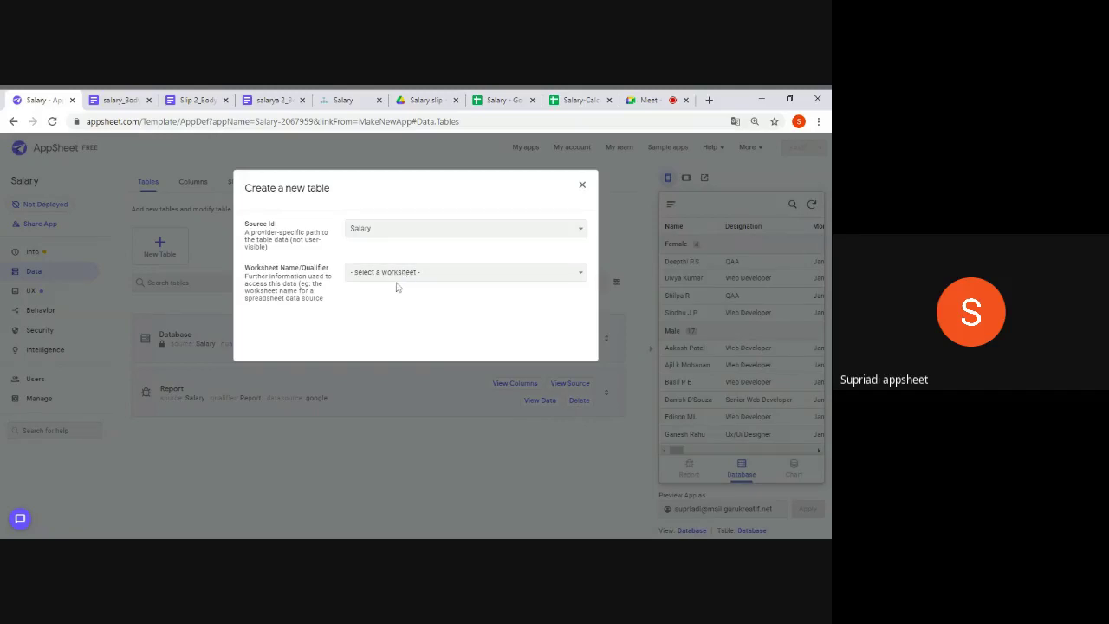
{"action": "left_click", "coordinate": [397, 287]}
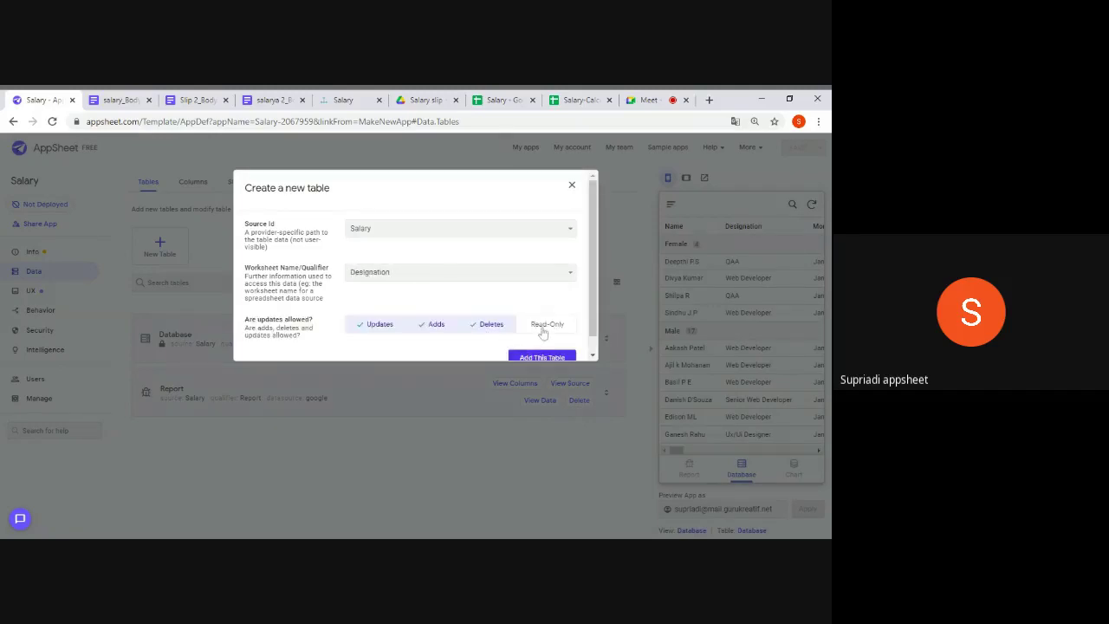
{"action": "left_click", "coordinate": [543, 327]}
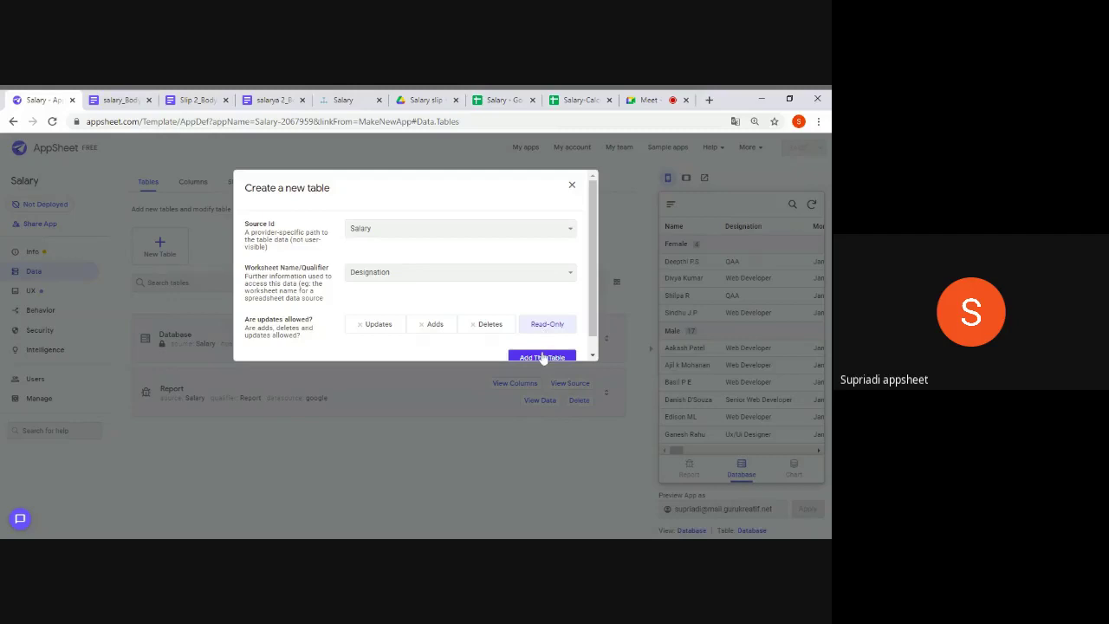
{"action": "left_click", "coordinate": [541, 357]}
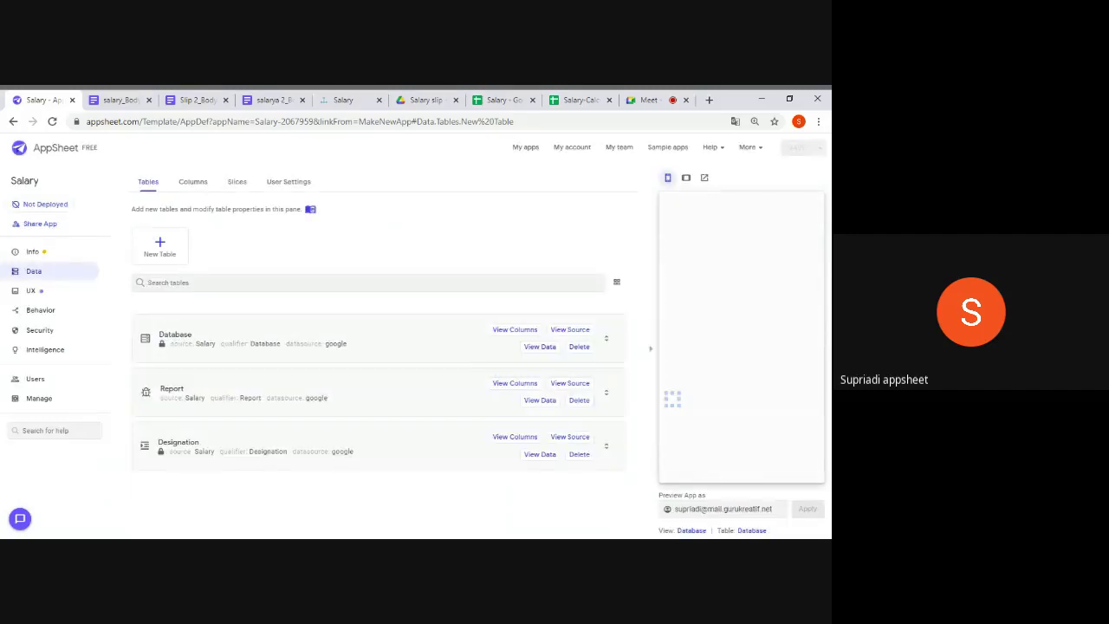
Inspect the Designation table's columns and the reference settings of the Designation column in the Database table
{"action": "left_click", "coordinate": [512, 440]}
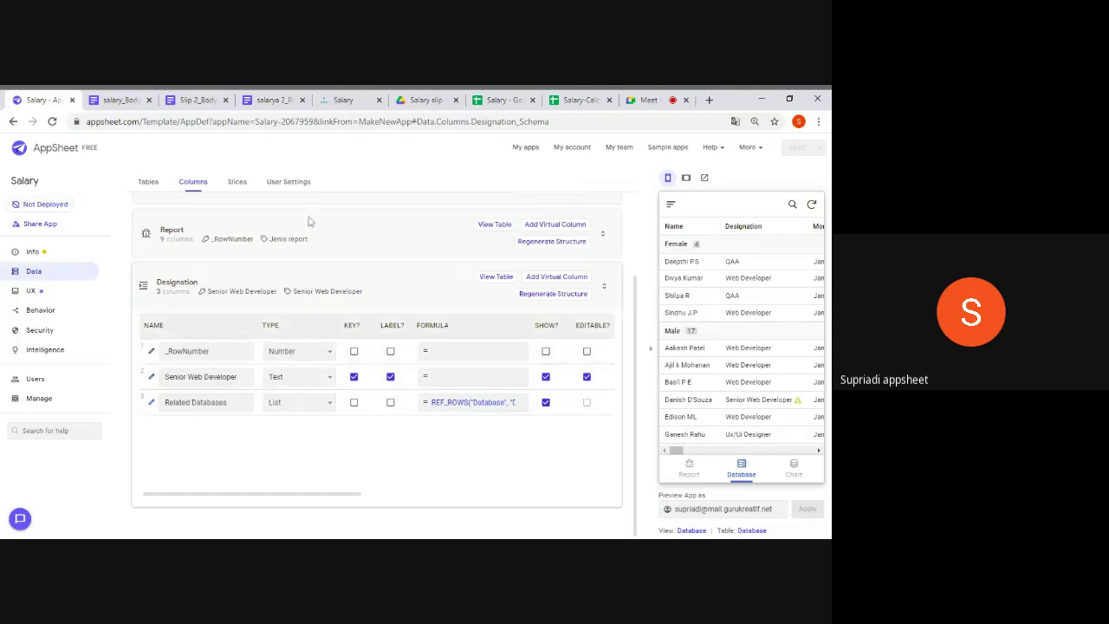
{"action": "scroll", "coordinate": [329, 231], "scroll_direction": "up", "scroll_amount": 1}
{"action": "scroll", "coordinate": [274, 277], "scroll_direction": "up", "scroll_amount": 1}
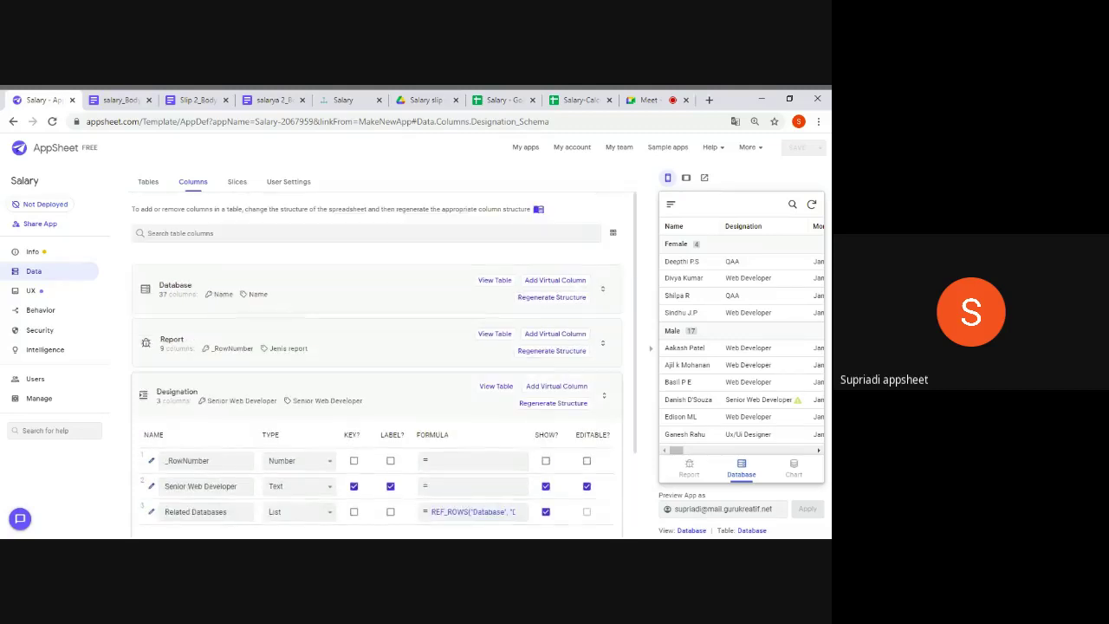
{"action": "left_click", "coordinate": [296, 293]}
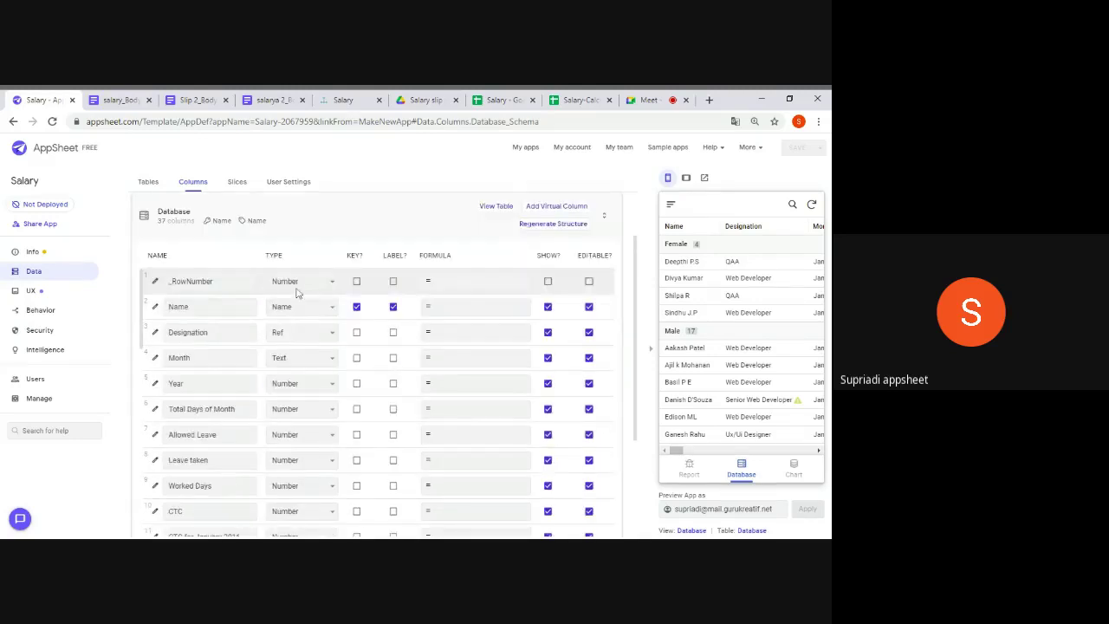
{"action": "left_click", "coordinate": [364, 217]}
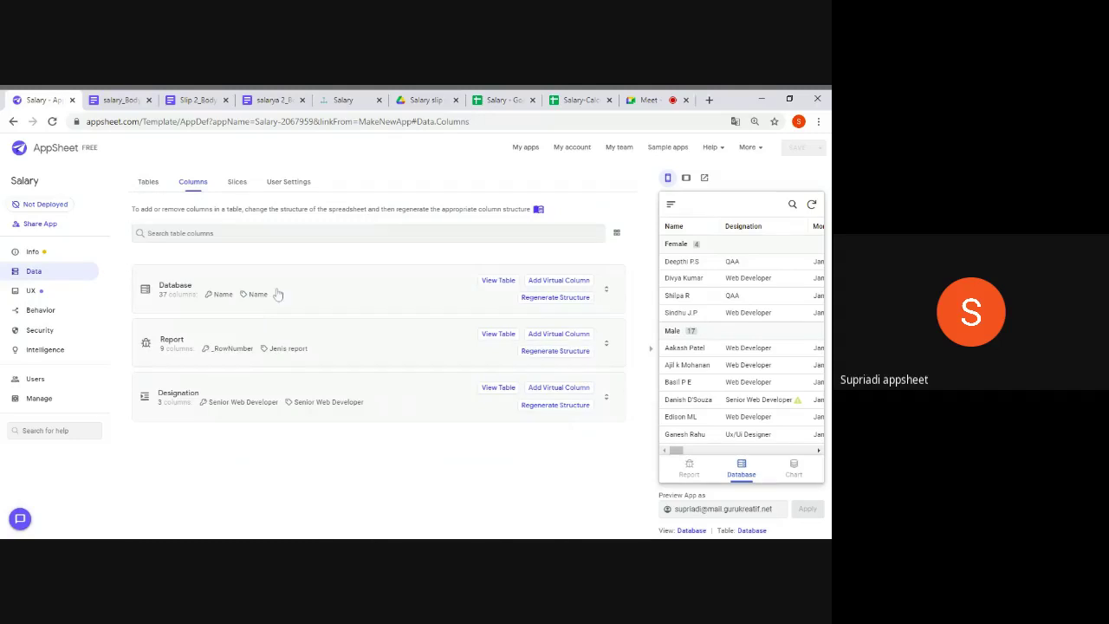
{"action": "left_click", "coordinate": [278, 294]}
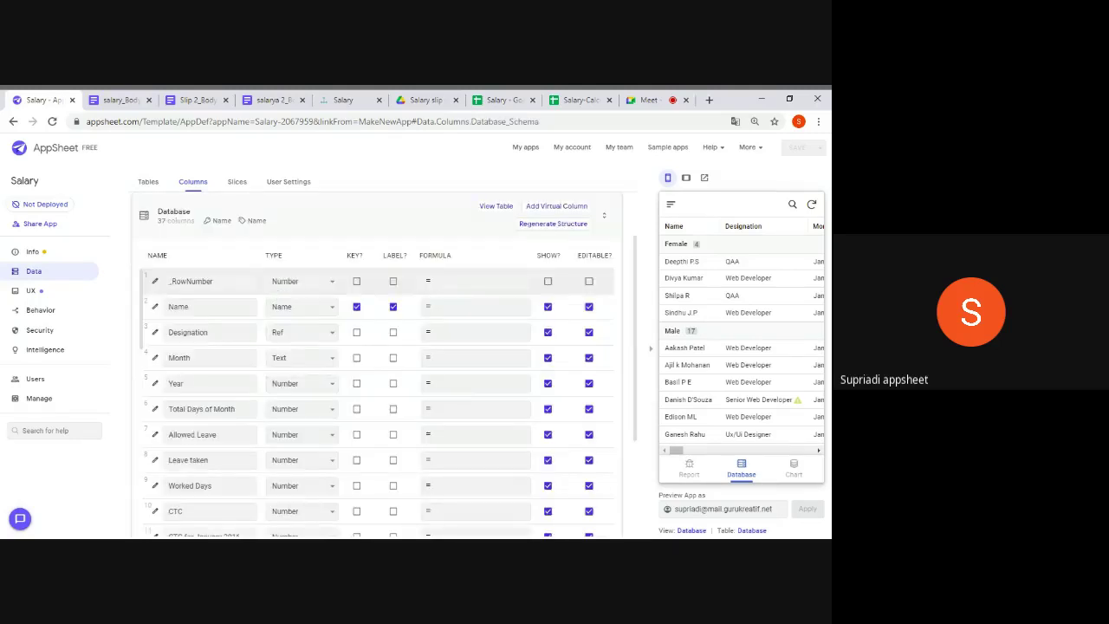
{"action": "left_click", "coordinate": [155, 334]}
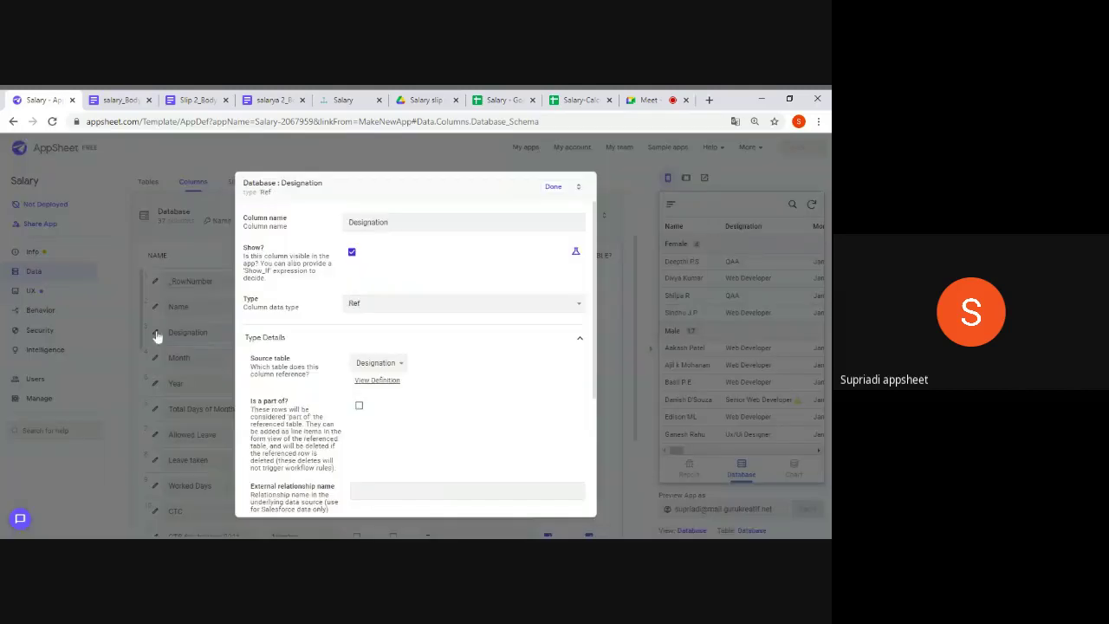
{"action": "left_click", "coordinate": [552, 188]}
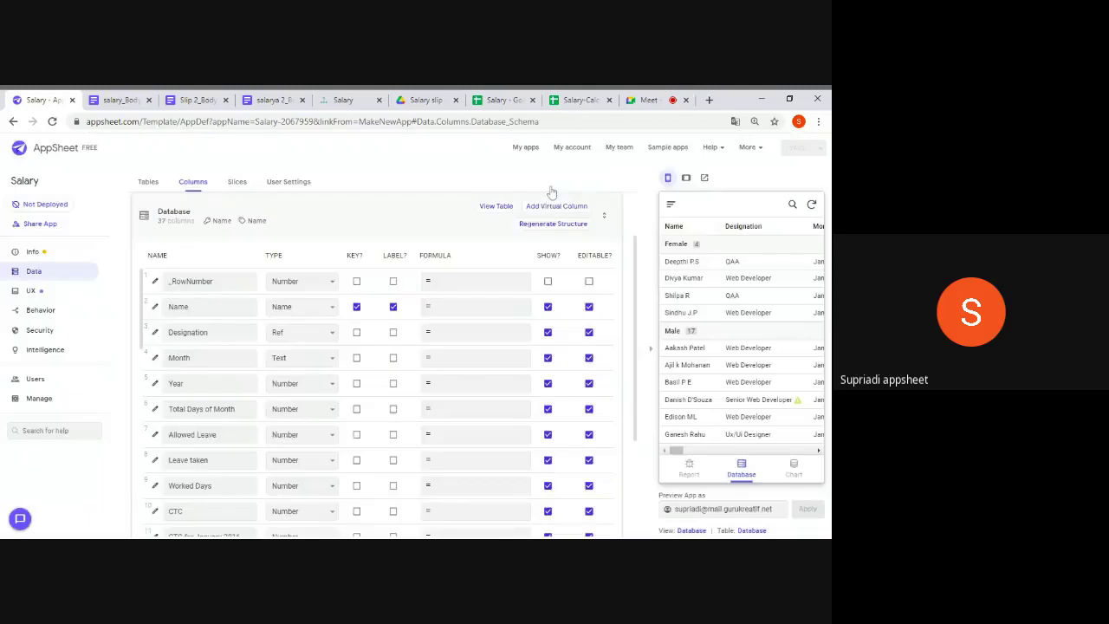
Create a new app view on the Database table and set its view type to detail
{"action": "left_click", "coordinate": [41, 293]}
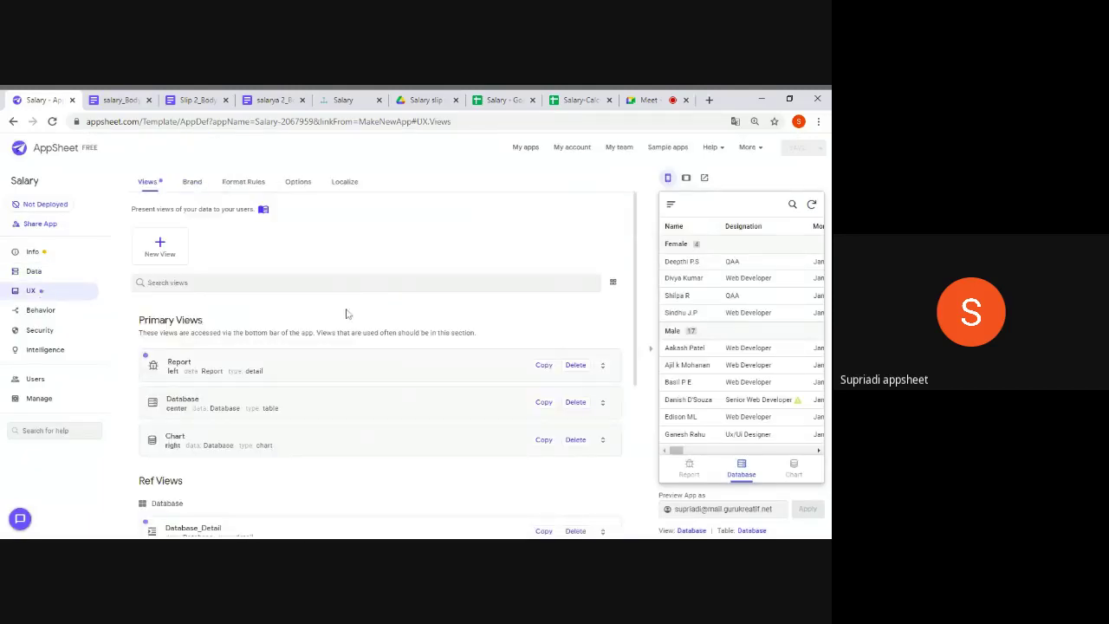
{"action": "left_click", "coordinate": [164, 259]}
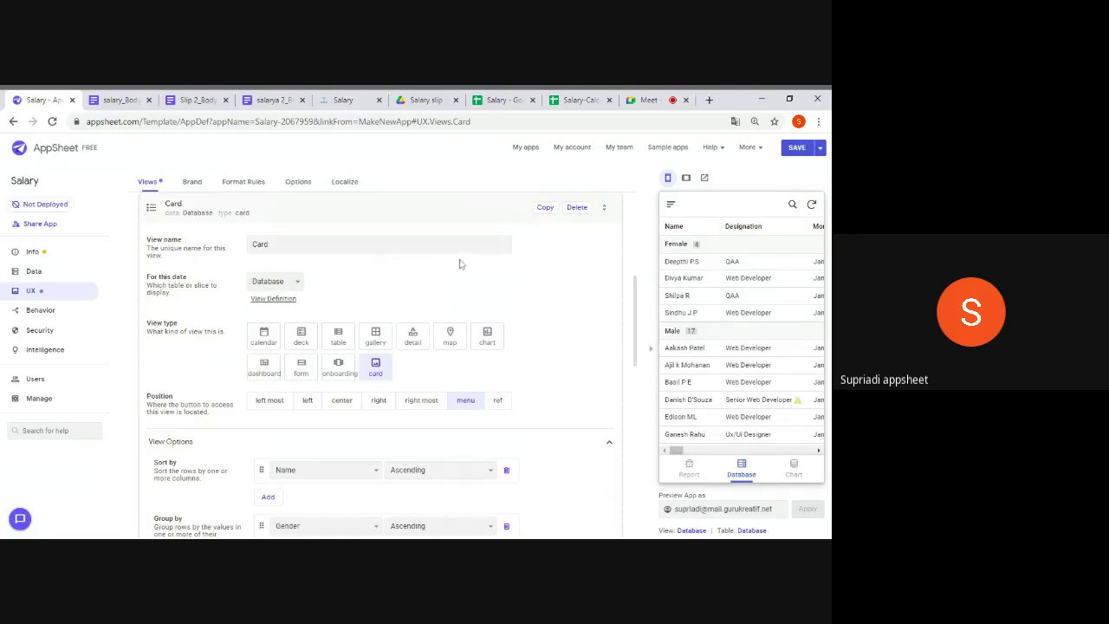
{"action": "scroll", "coordinate": [381, 364], "scroll_direction": "down", "scroll_amount": 2}
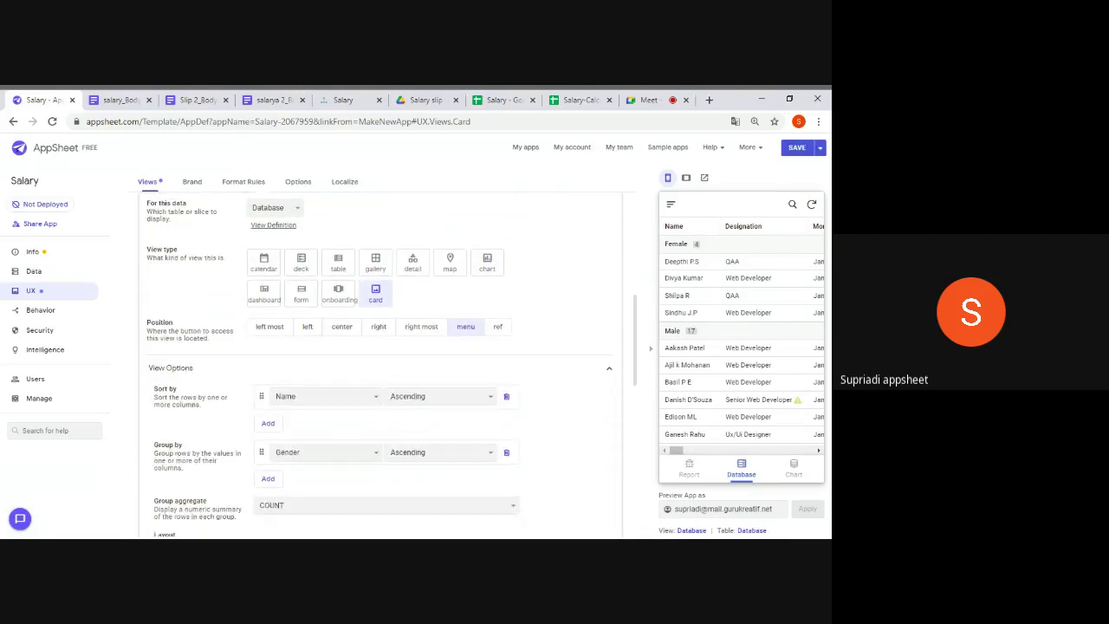
{"action": "left_click", "coordinate": [413, 268]}
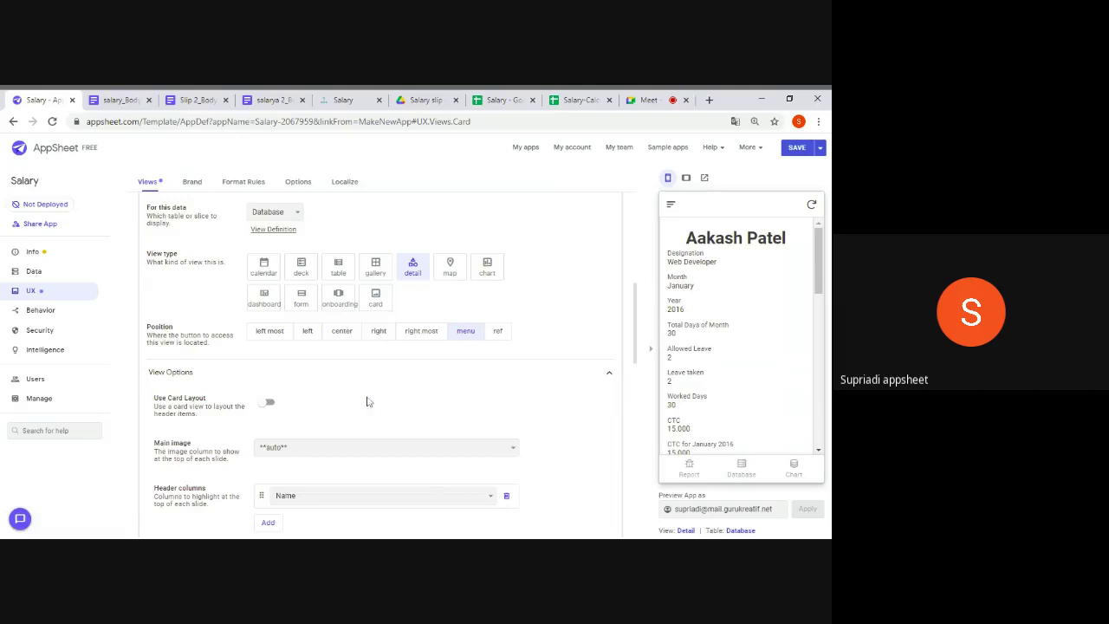
Add Designation as a quick edit column of the Detail view and switch the view's data to the Designation table
{"action": "scroll", "coordinate": [370, 401], "scroll_direction": "down", "scroll_amount": 1}
{"action": "scroll", "coordinate": [285, 384], "scroll_direction": "down", "scroll_amount": 1}
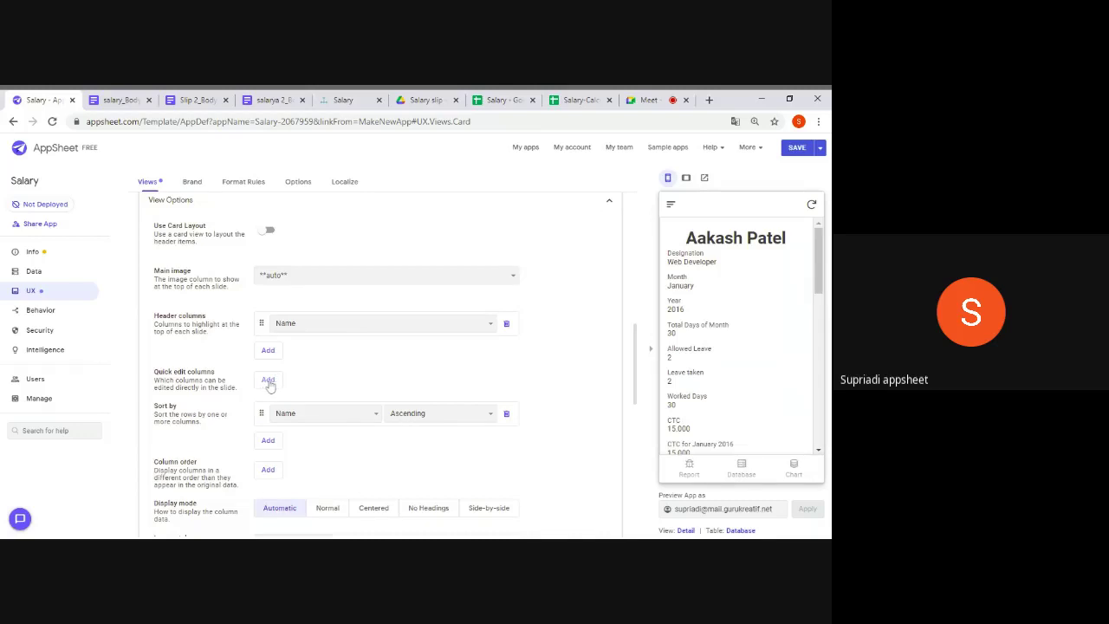
{"action": "left_click", "coordinate": [269, 382]}
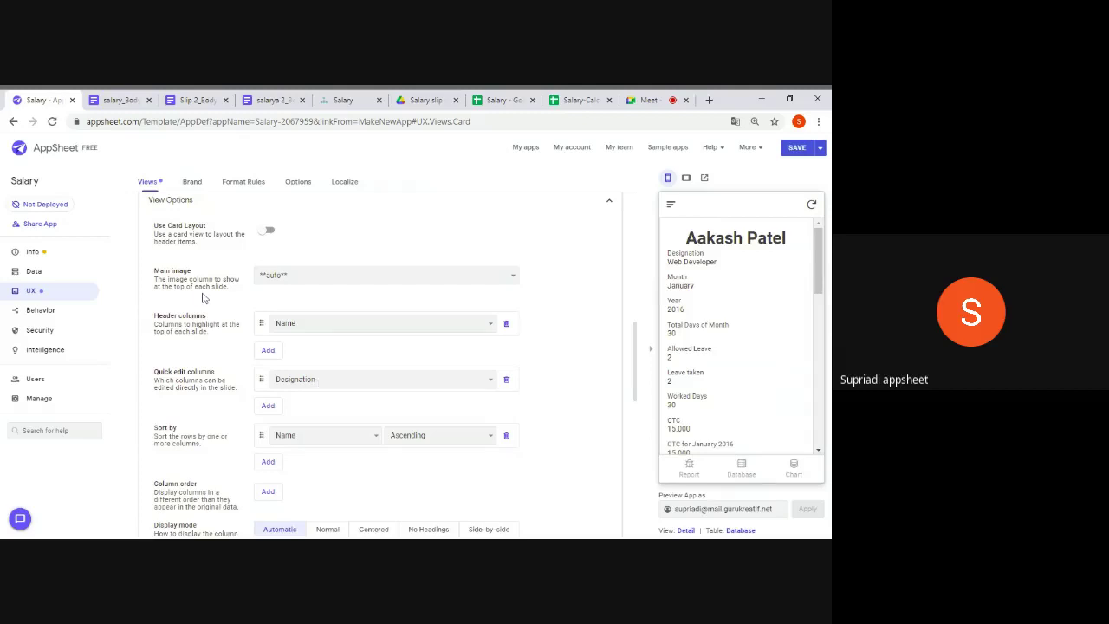
{"action": "scroll", "coordinate": [204, 298], "scroll_direction": "up", "scroll_amount": 4}
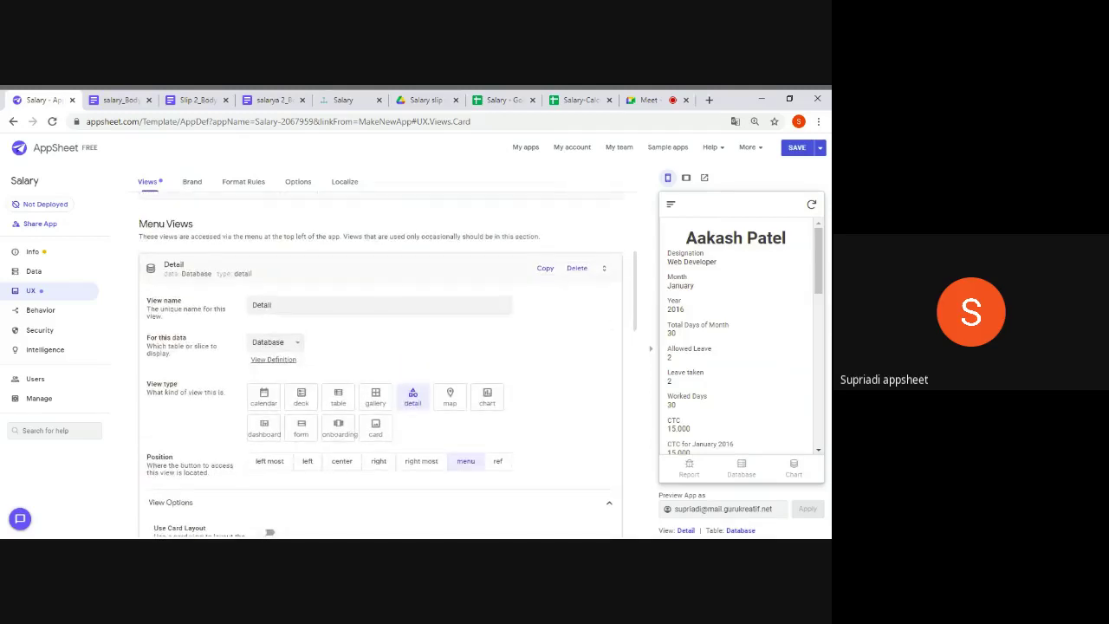
{"action": "left_click", "coordinate": [285, 354]}
{"action": "scroll", "coordinate": [285, 353], "scroll_direction": "down", "scroll_amount": 2}
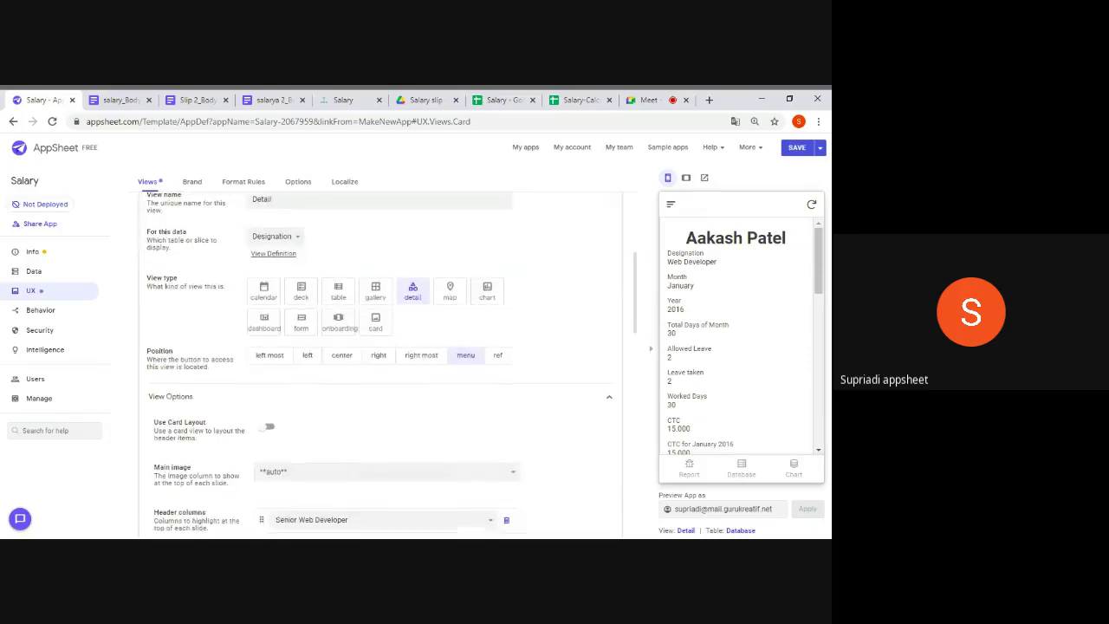
Add Senior Web Developer to the Detail view's column order and remove its header column
{"action": "scroll", "coordinate": [382, 364], "scroll_direction": "down", "scroll_amount": 3}
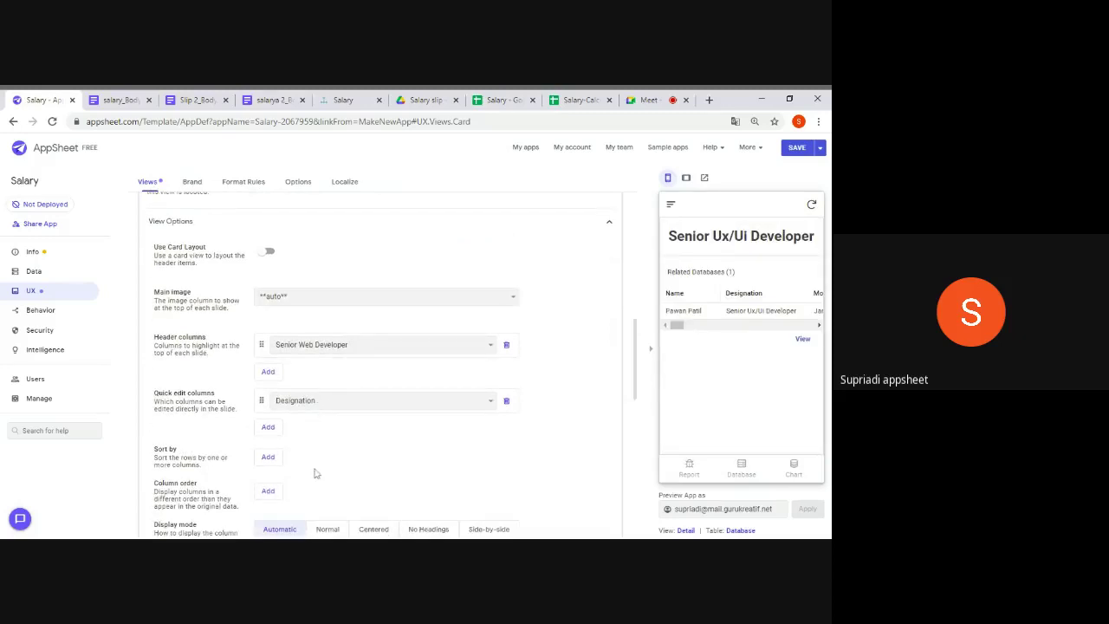
{"action": "scroll", "coordinate": [271, 440], "scroll_direction": "down", "scroll_amount": 1}
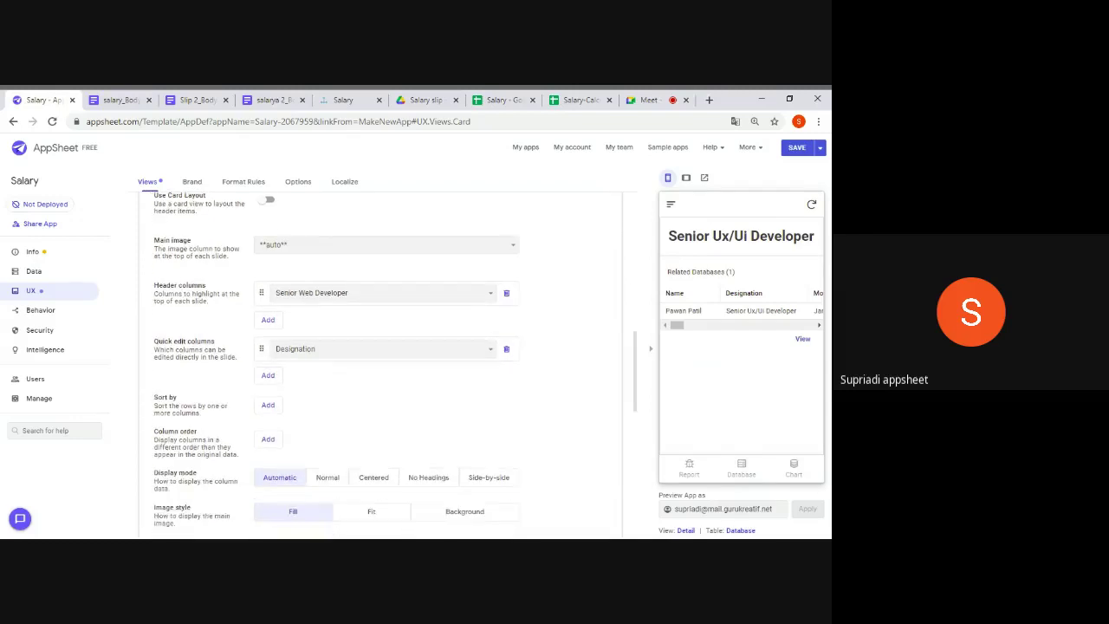
{"action": "left_click", "coordinate": [269, 436]}
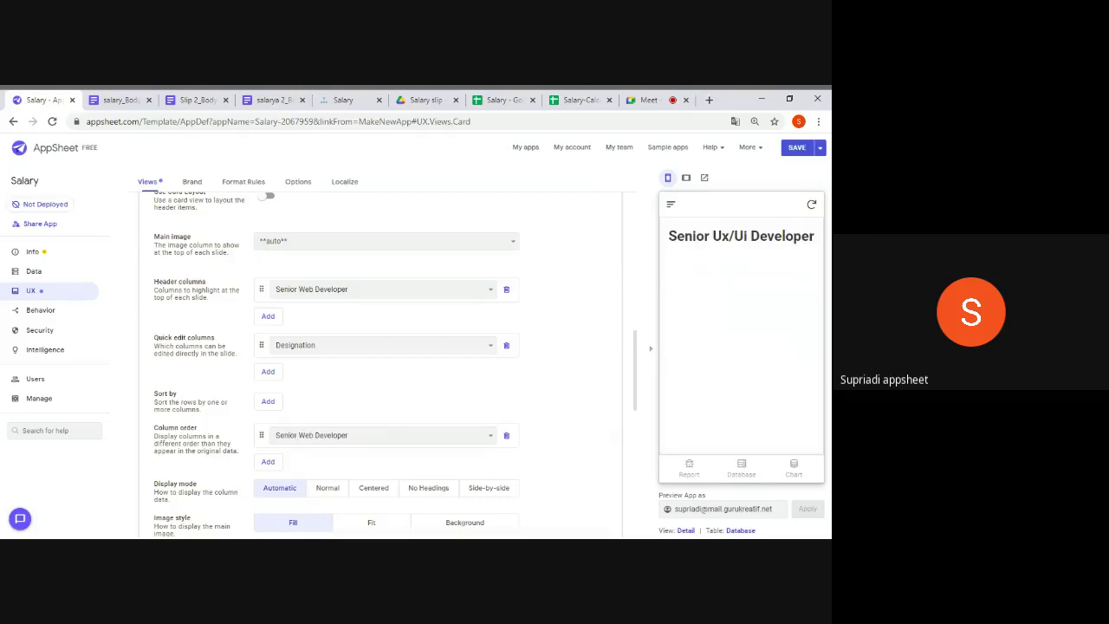
{"action": "left_click", "coordinate": [507, 292]}
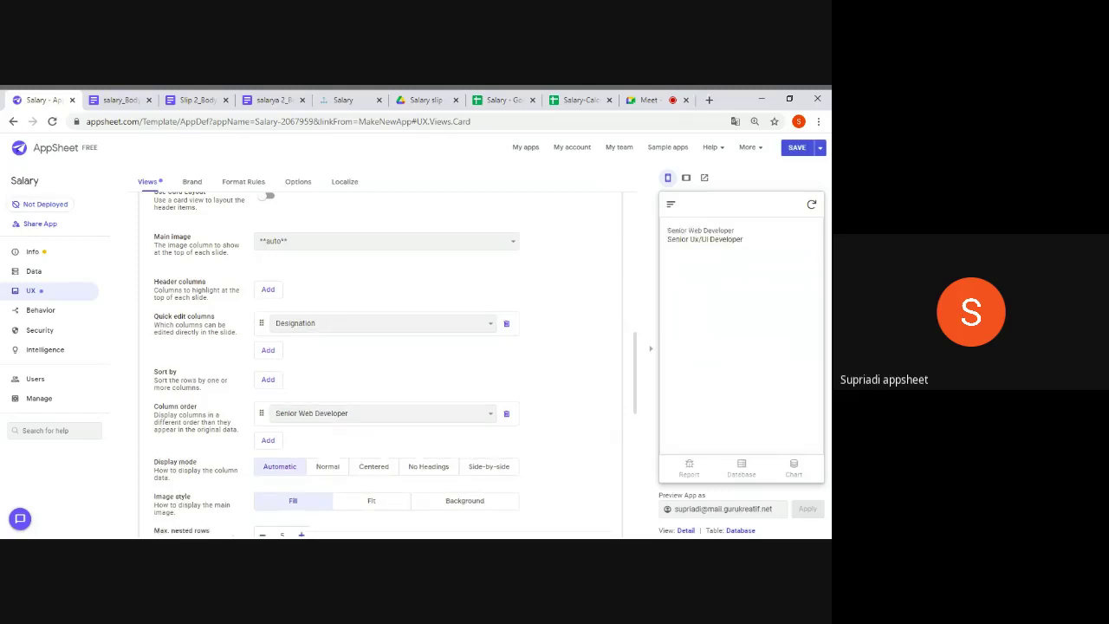
{"action": "scroll", "coordinate": [382, 364], "scroll_direction": "up", "scroll_amount": 5}
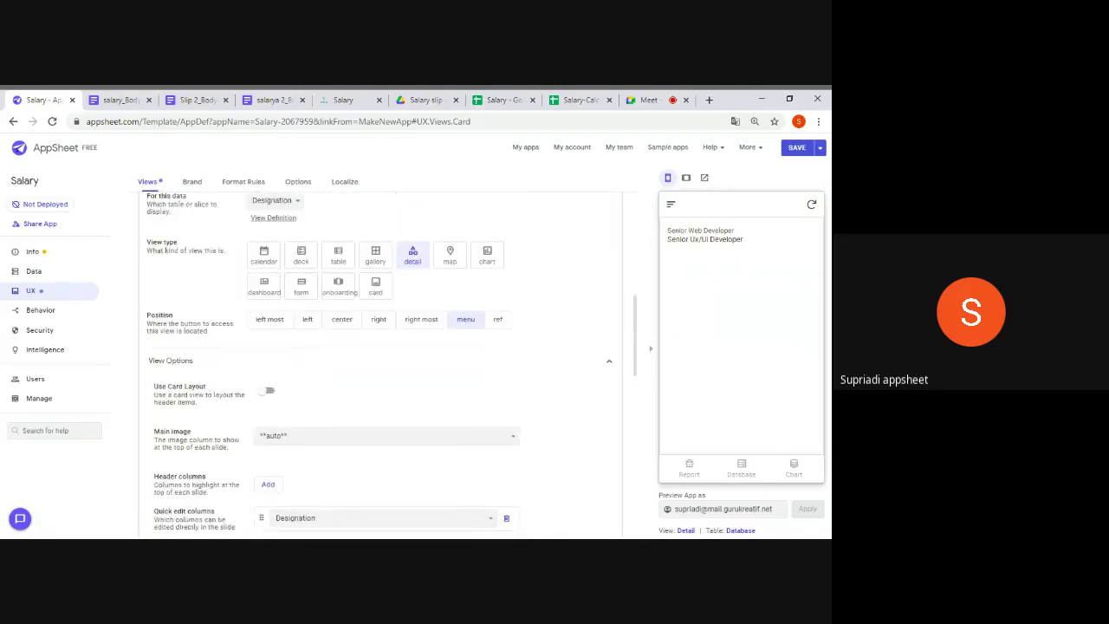
{"action": "scroll", "coordinate": [381, 363], "scroll_direction": "up", "scroll_amount": 1}
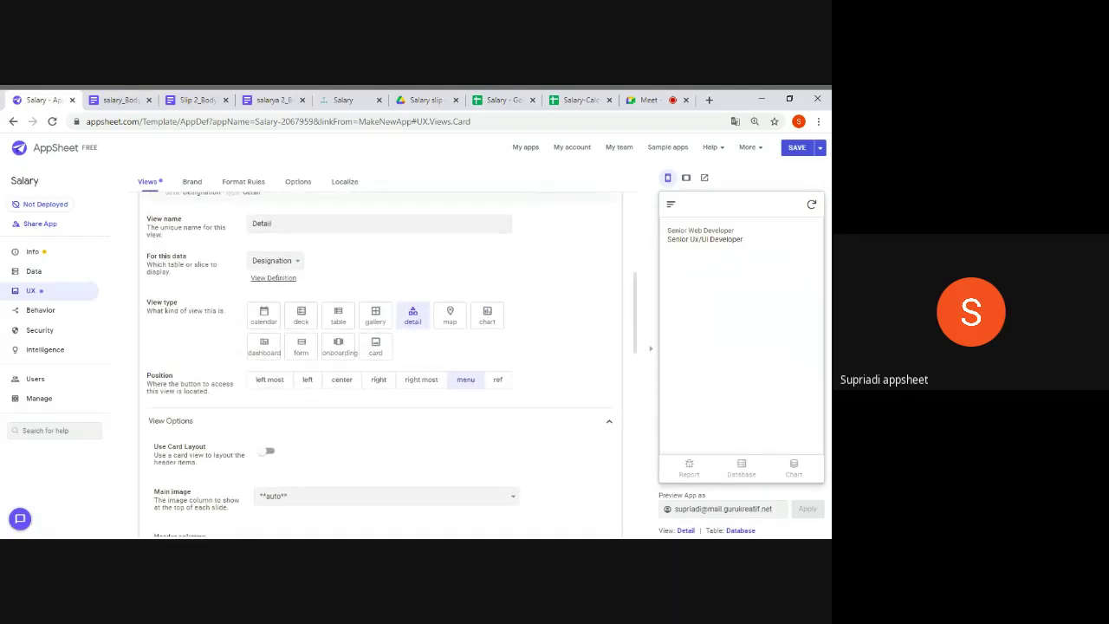
Set the Senior Web Developer column of the Designation table to type Enum with the Stack input mode
{"action": "left_click", "coordinate": [34, 272]}
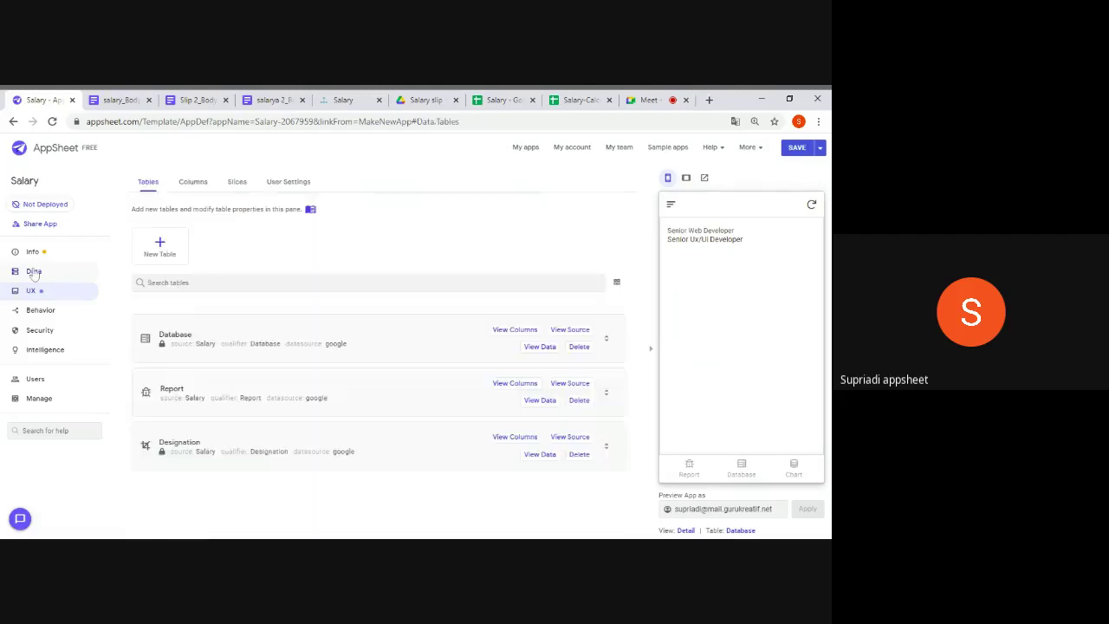
{"action": "left_click", "coordinate": [238, 446]}
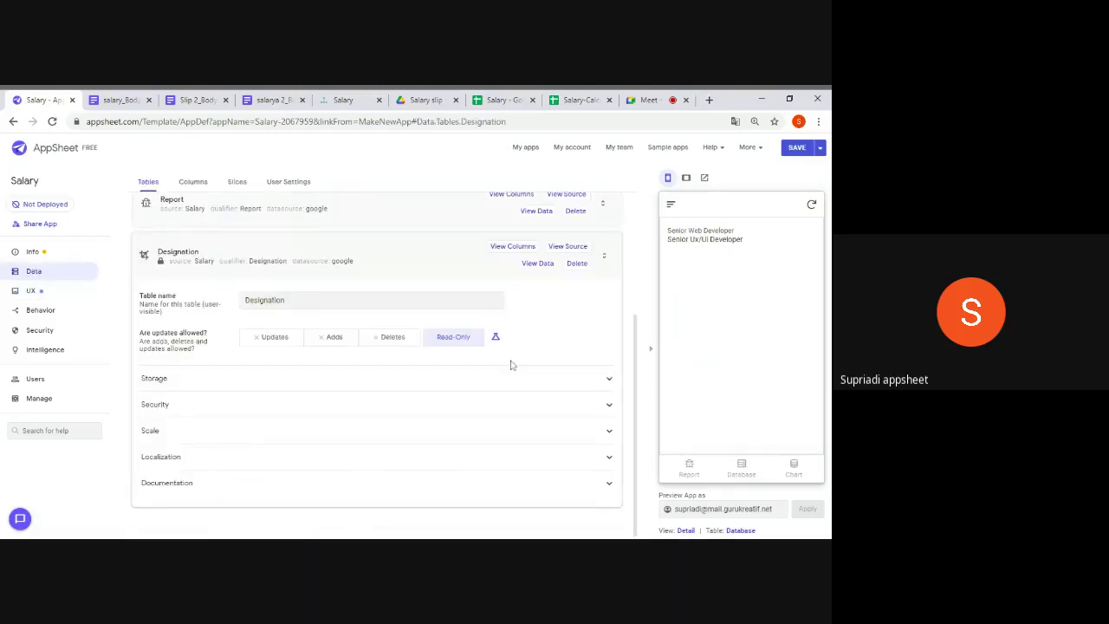
{"action": "left_click", "coordinate": [512, 246]}
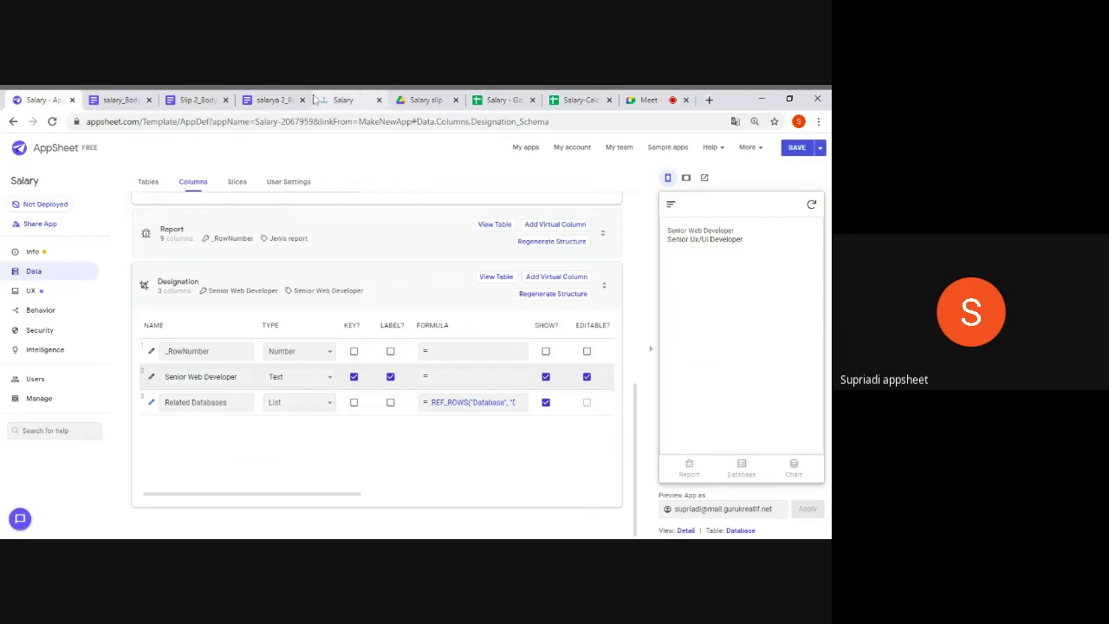
{"action": "left_click", "coordinate": [152, 378]}
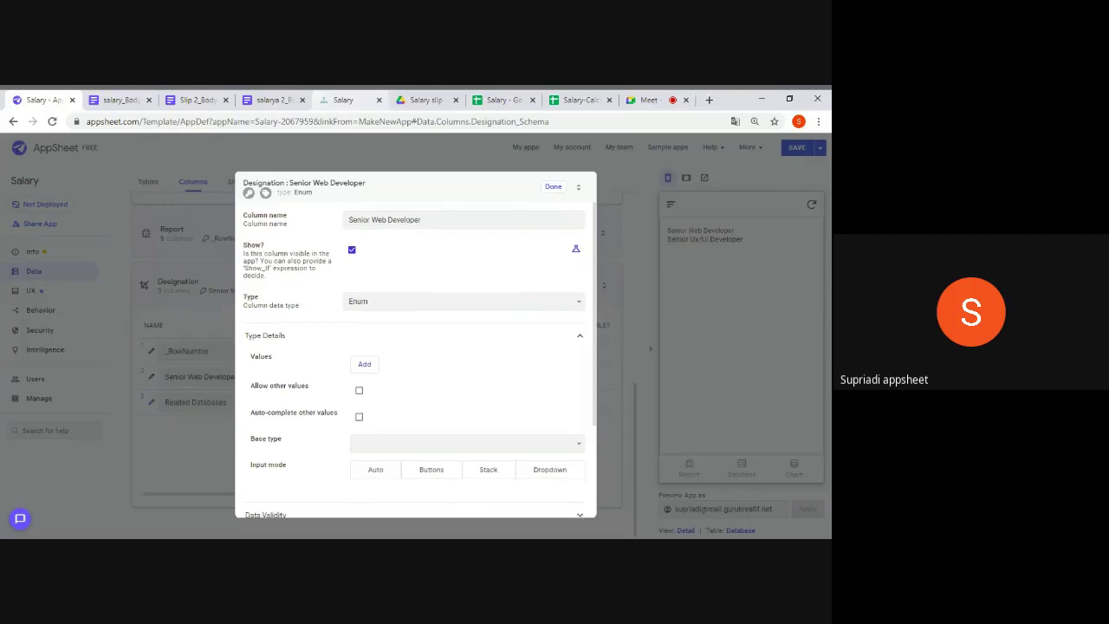
{"action": "scroll", "coordinate": [416, 395], "scroll_direction": "down", "scroll_amount": 1}
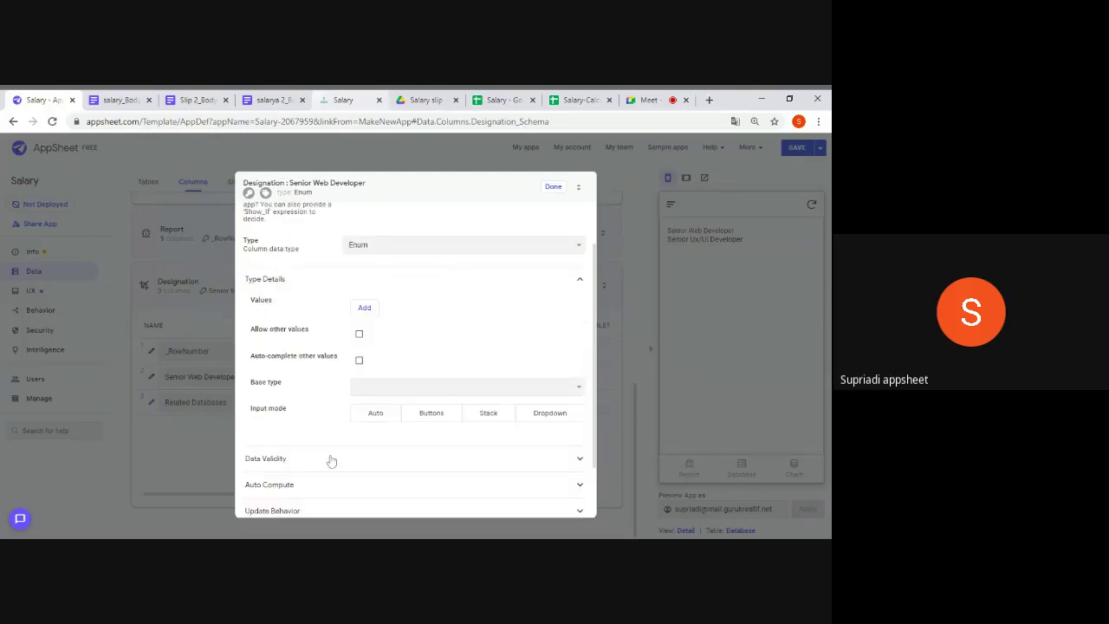
{"action": "left_click", "coordinate": [440, 417]}
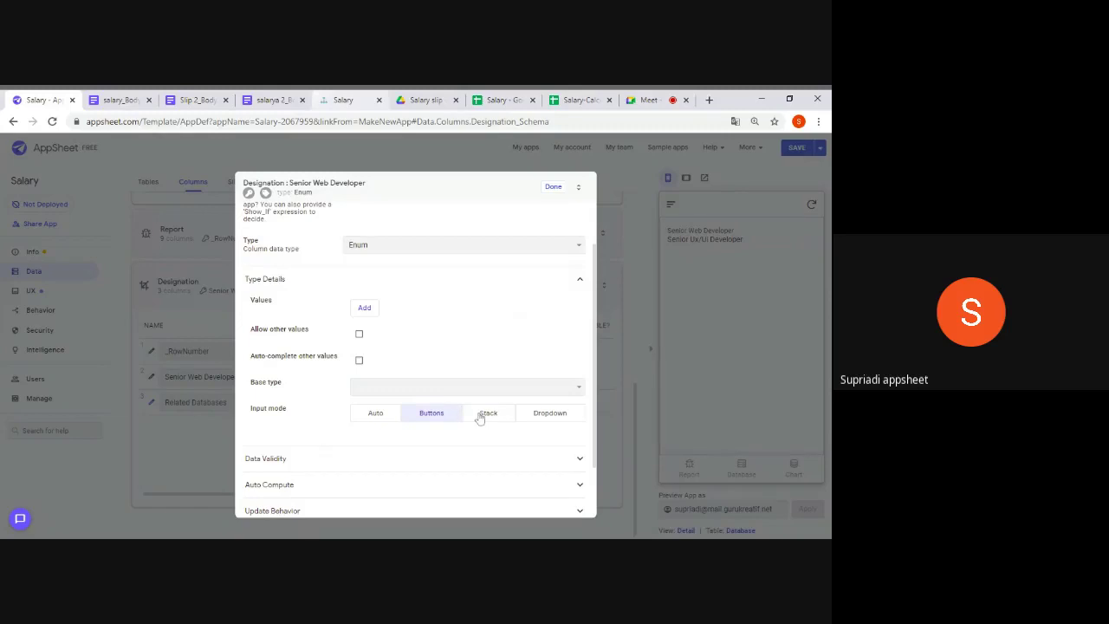
{"action": "left_click", "coordinate": [481, 418]}
Enter designation[_this] as the Valid If formula of the Senior Web Developer column and save the expression
{"action": "left_click", "coordinate": [414, 465]}
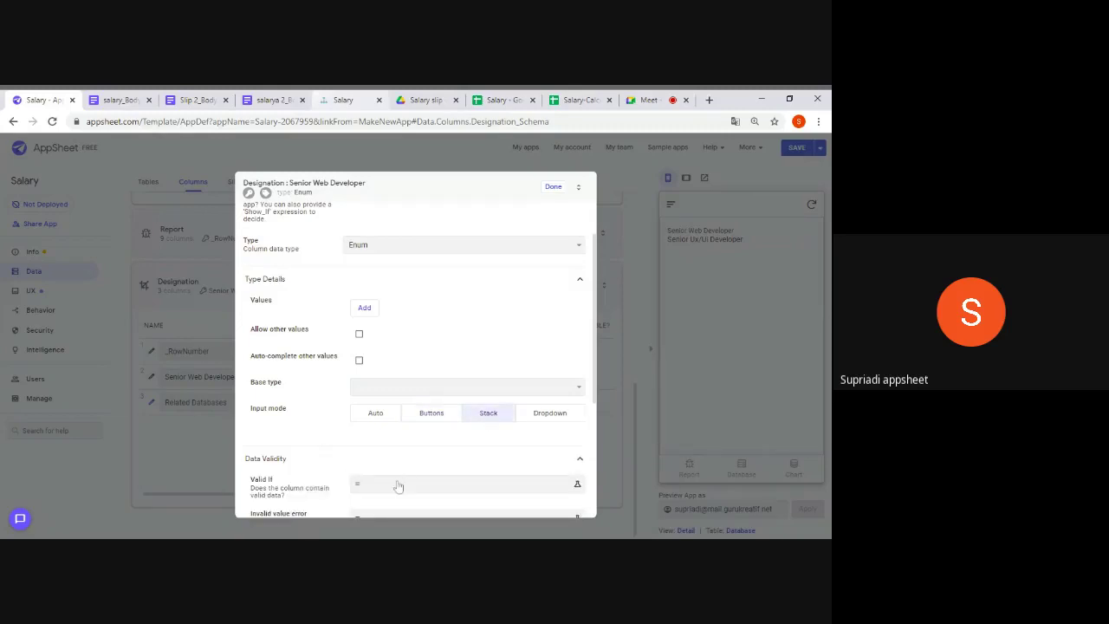
{"action": "left_click", "coordinate": [398, 487]}
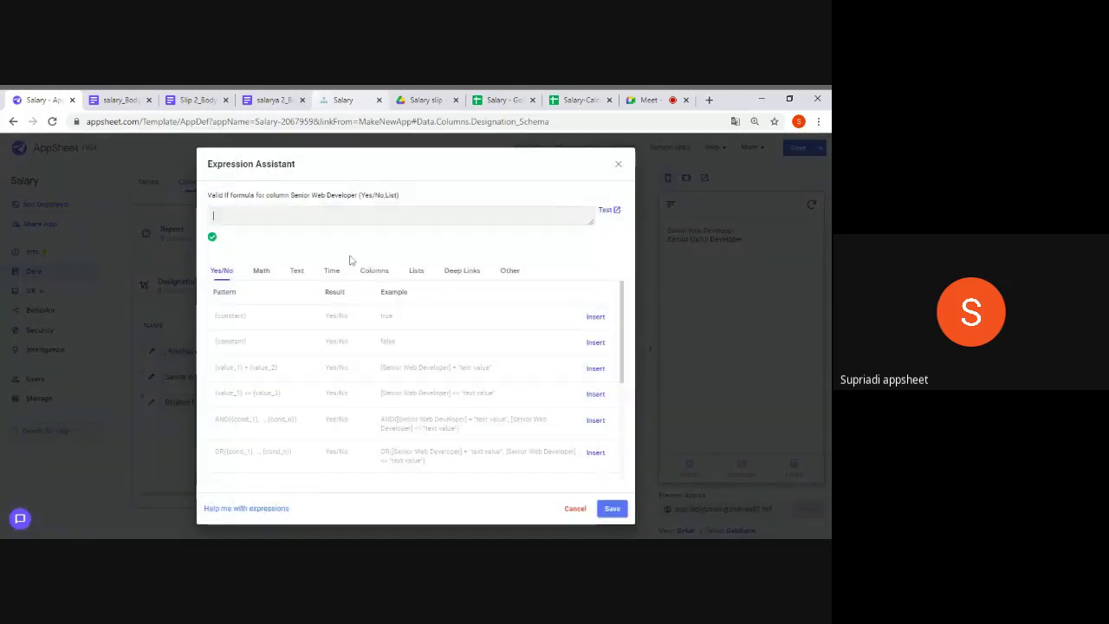
{"action": "type", "text": "d"}
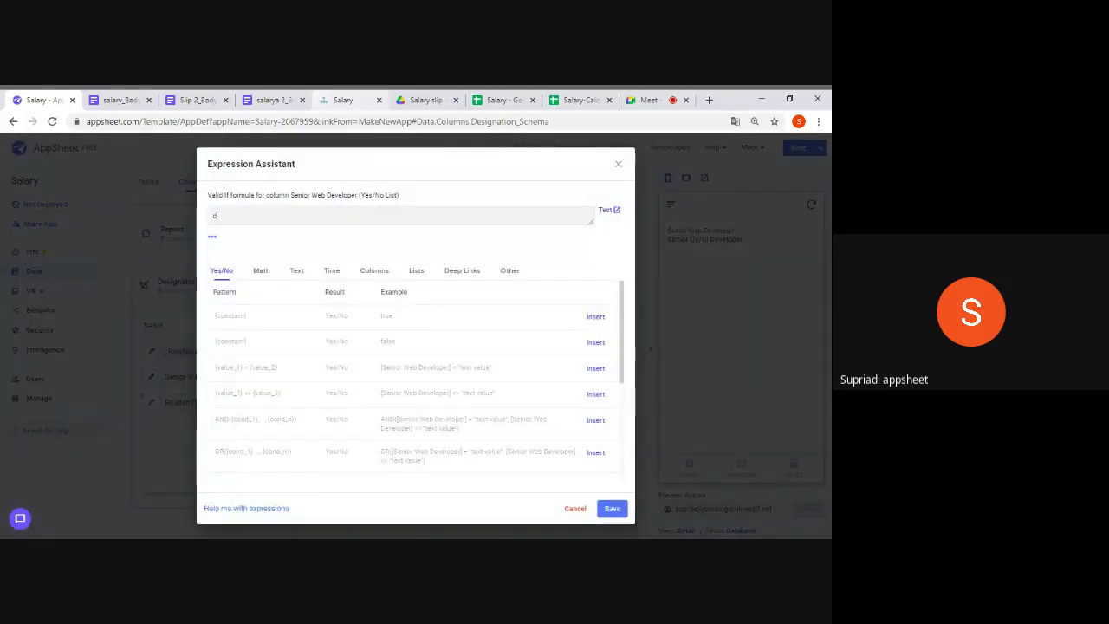
{"action": "type", "text": "esignation"}
{"action": "left_click", "coordinate": [374, 271]}
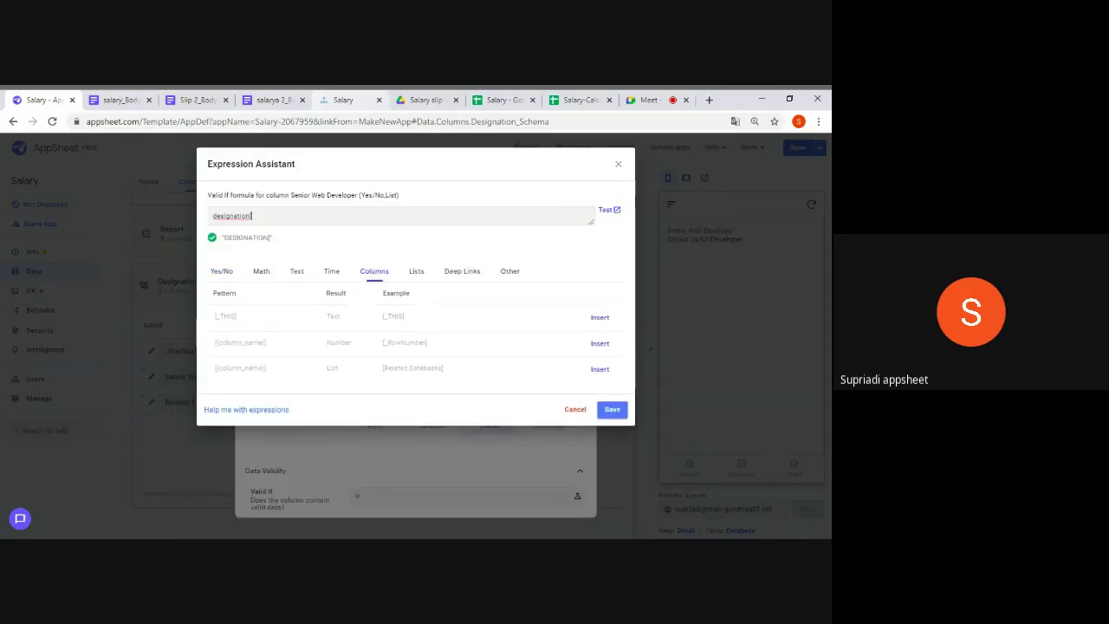
{"action": "type", "text": "[_this"}
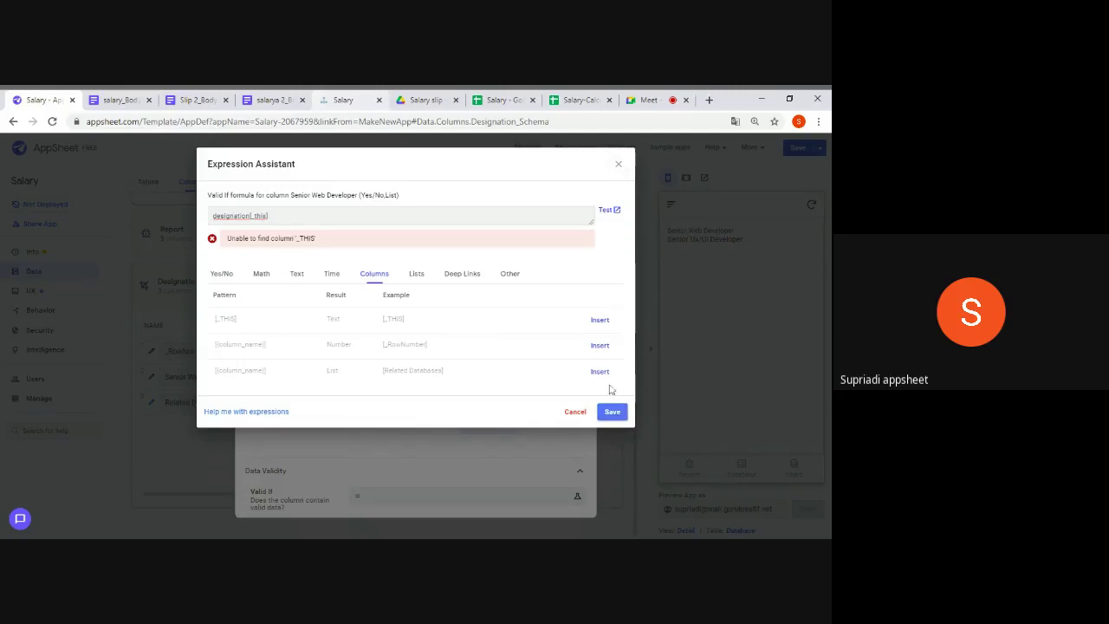
{"action": "left_click", "coordinate": [613, 412]}
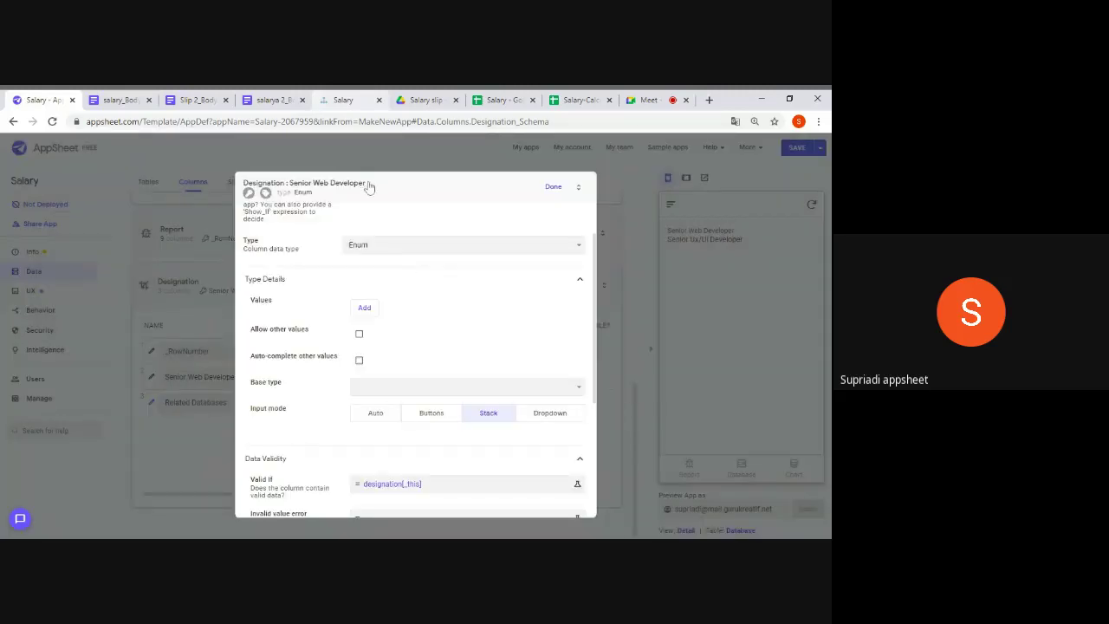
Copy the name of the Senior Web Developer column in the Designation table
{"action": "left_click_drag", "start_coordinate": [369, 183], "coordinate": [292, 186]}
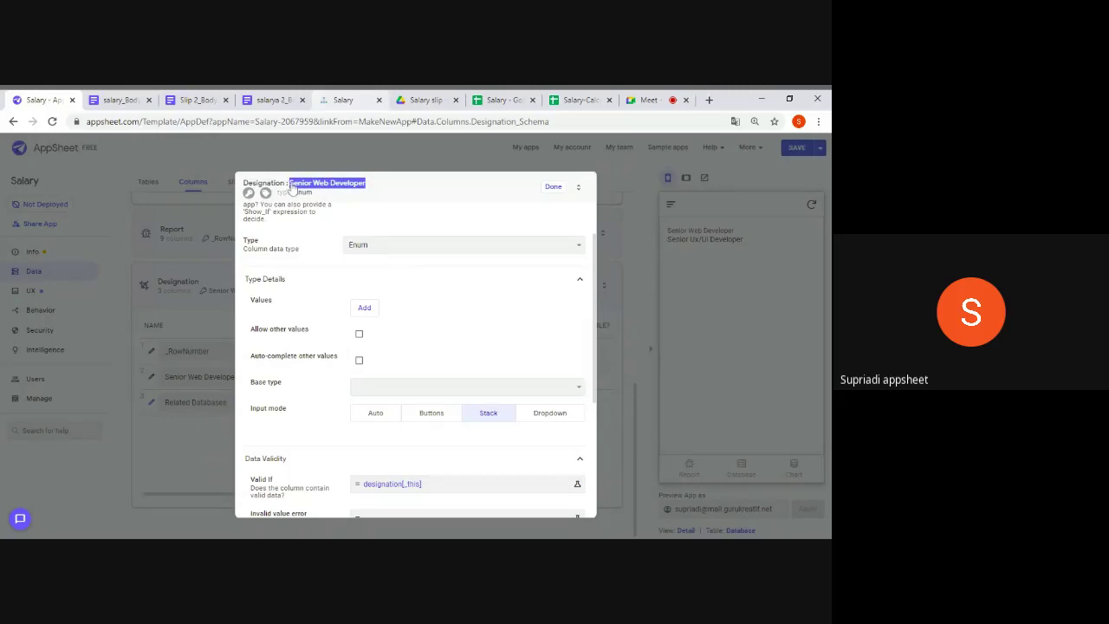
{"action": "key", "text": "Escape"}
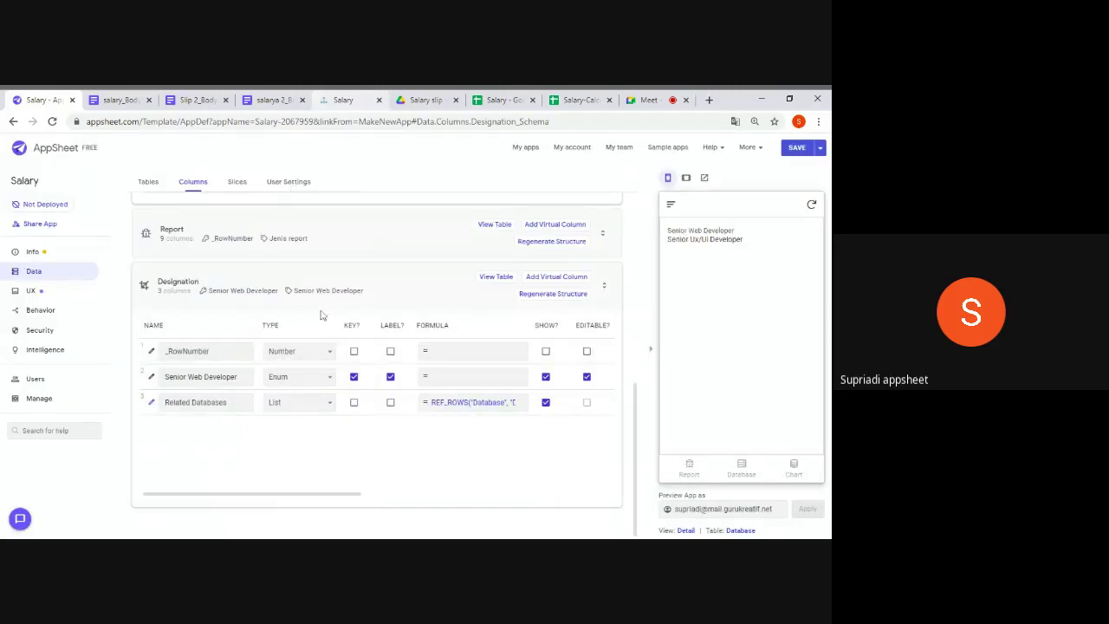
{"action": "left_click_drag", "start_coordinate": [238, 377], "coordinate": [163, 377]}
{"action": "key", "text": "ctrl+c"}
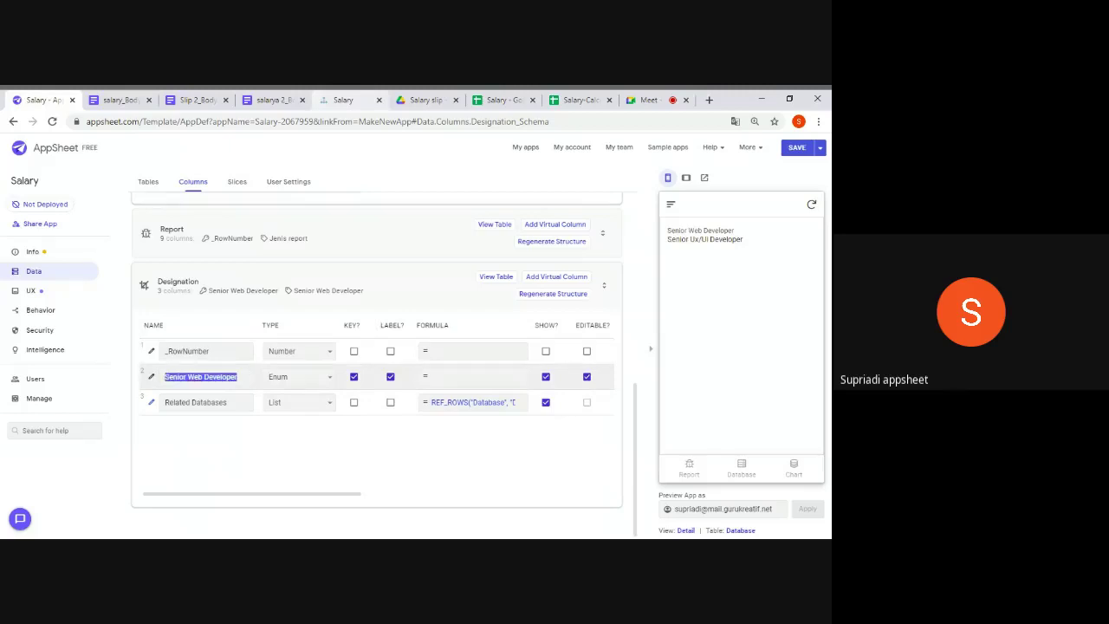
Change the Senior Web Developer column's Valid If formula to designation[Senior Web Developer] and apply the column settings
{"action": "left_click", "coordinate": [151, 379]}
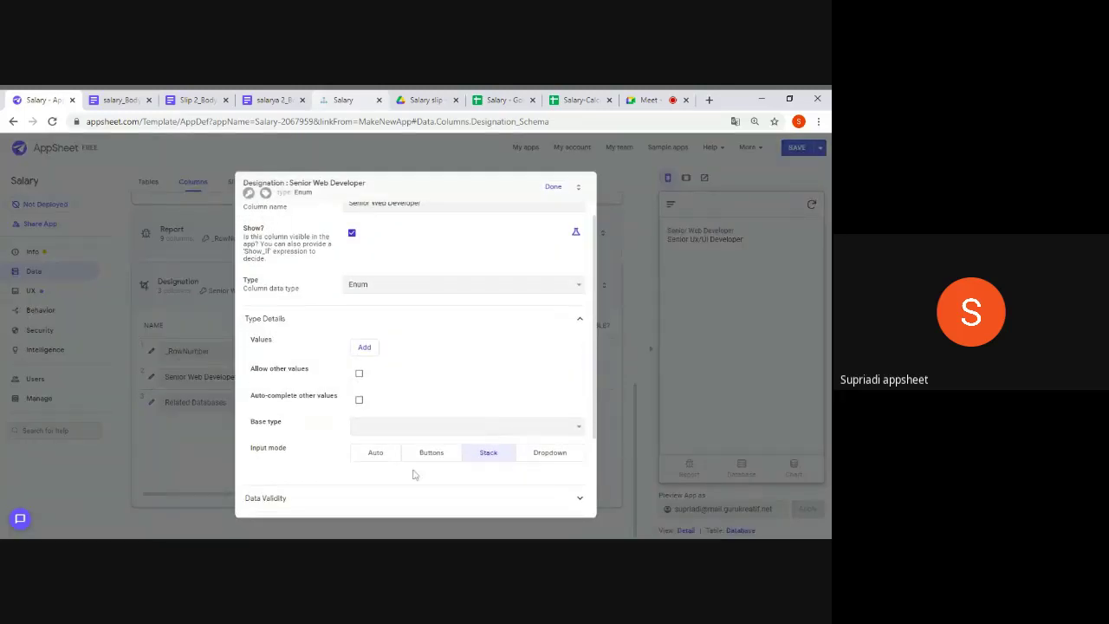
{"action": "left_click", "coordinate": [421, 498]}
{"action": "scroll", "coordinate": [421, 501], "scroll_direction": "down", "scroll_amount": 2}
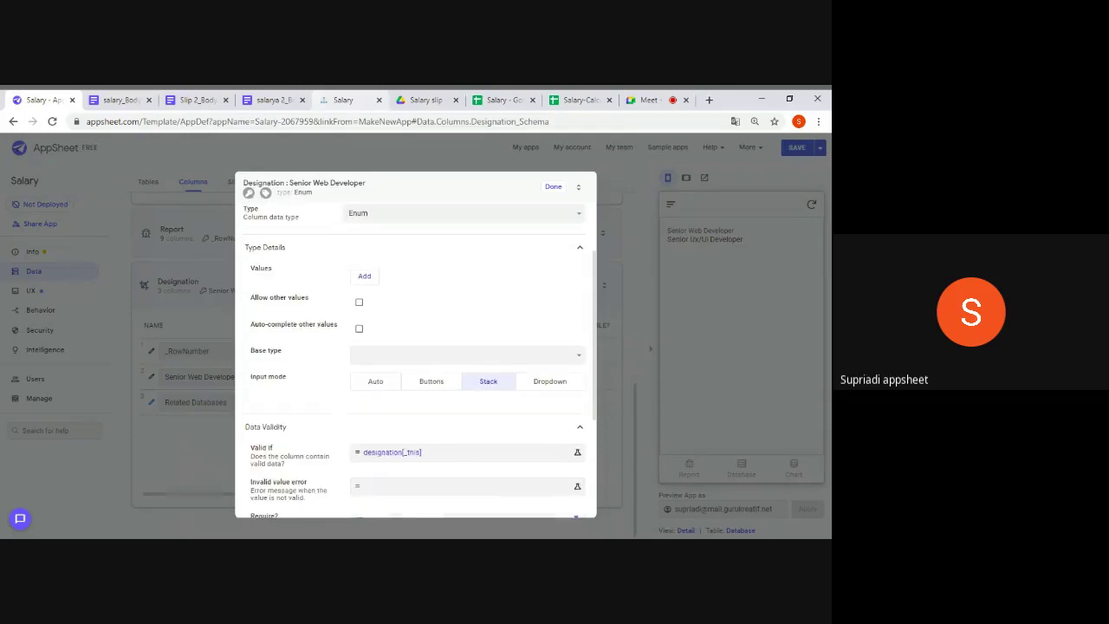
{"action": "left_click", "coordinate": [431, 457]}
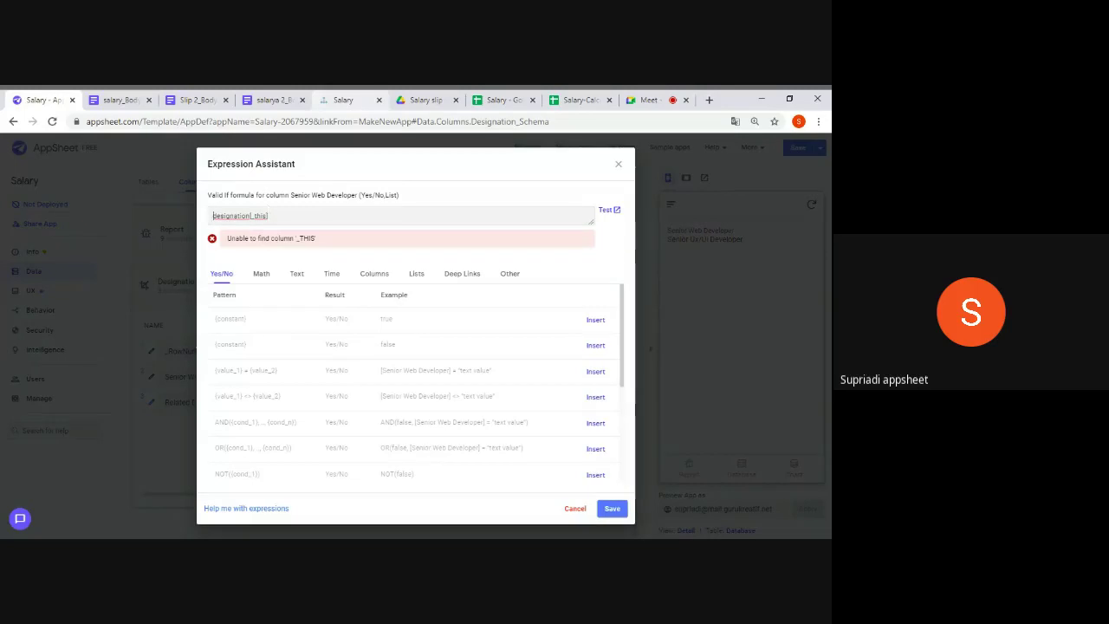
{"action": "double_click", "coordinate": [259, 215]}
{"action": "key", "text": "ctrl+v"}
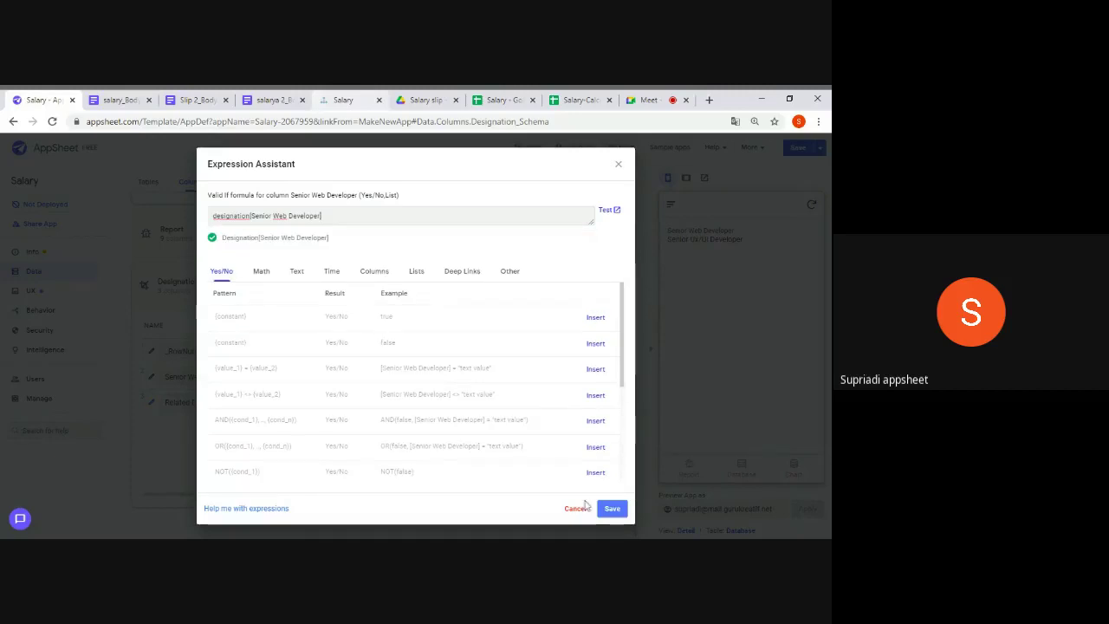
{"action": "left_click", "coordinate": [612, 510]}
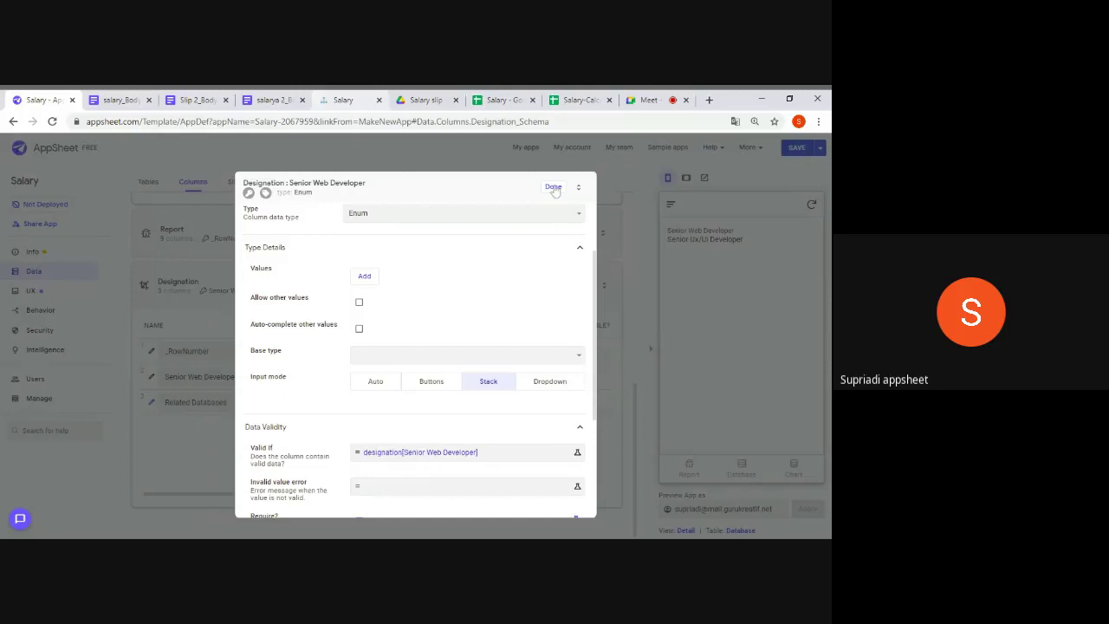
{"action": "left_click", "coordinate": [553, 188]}
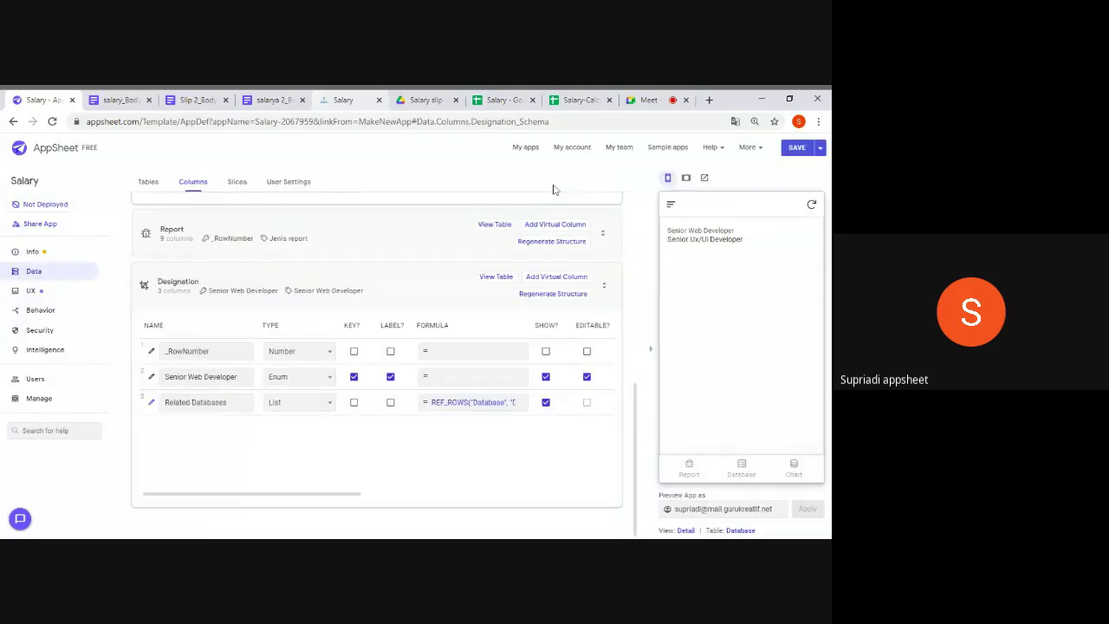
{"action": "left_click", "coordinate": [232, 284]}
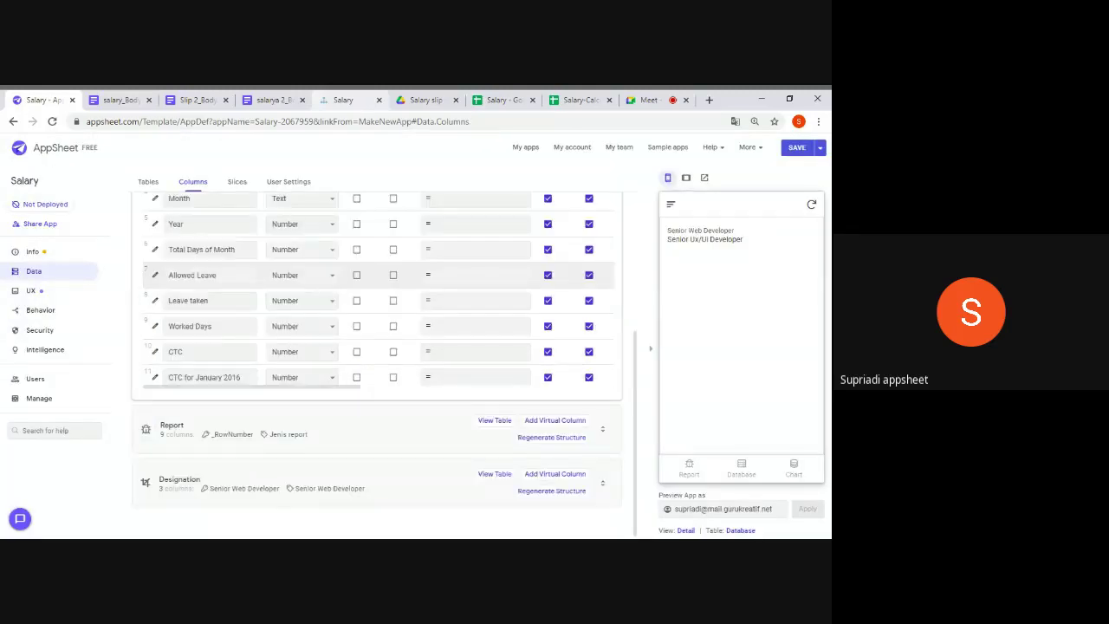
Change the Card view to a dashboard with Chart, Database and Detail as its view entries
{"action": "left_click", "coordinate": [64, 292]}
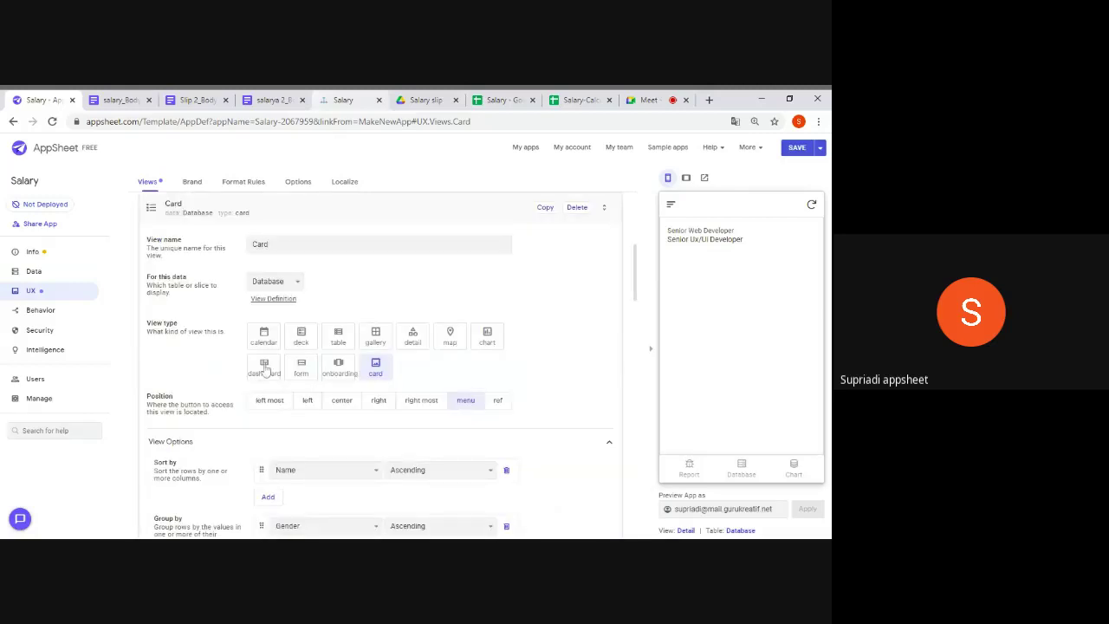
{"action": "left_click", "coordinate": [264, 366]}
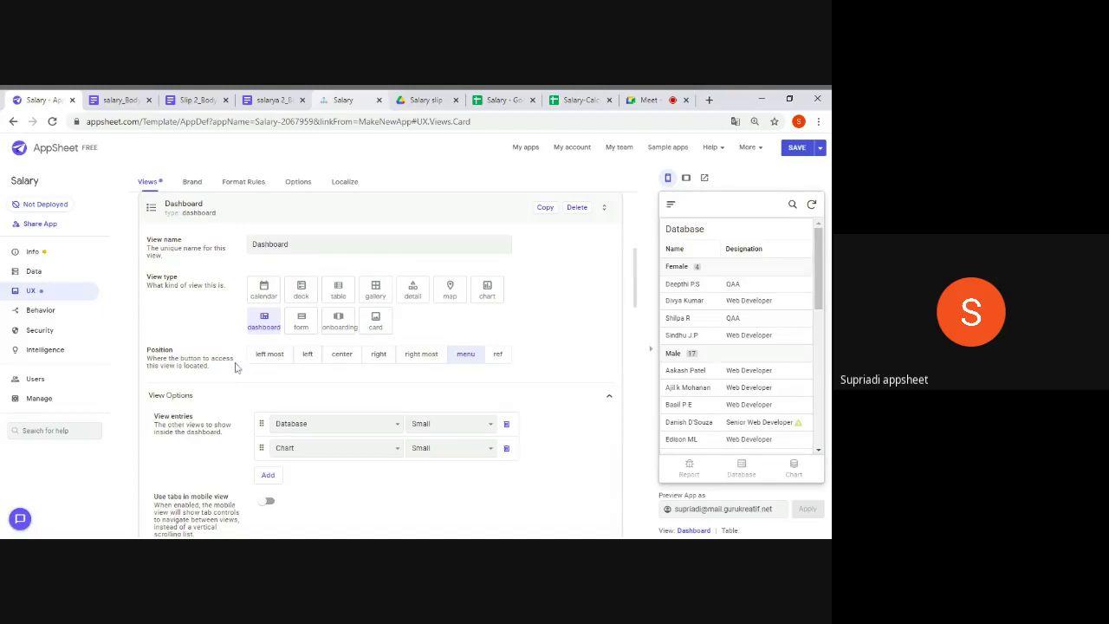
{"action": "left_click", "coordinate": [336, 413]}
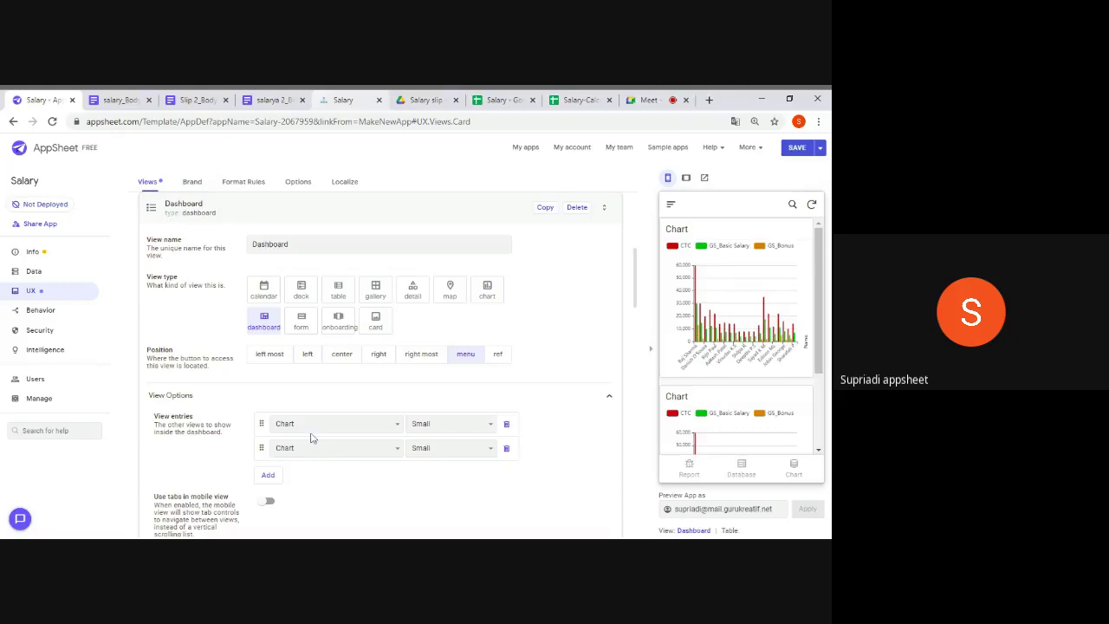
{"action": "left_click", "coordinate": [278, 371]}
{"action": "left_click", "coordinate": [268, 476]}
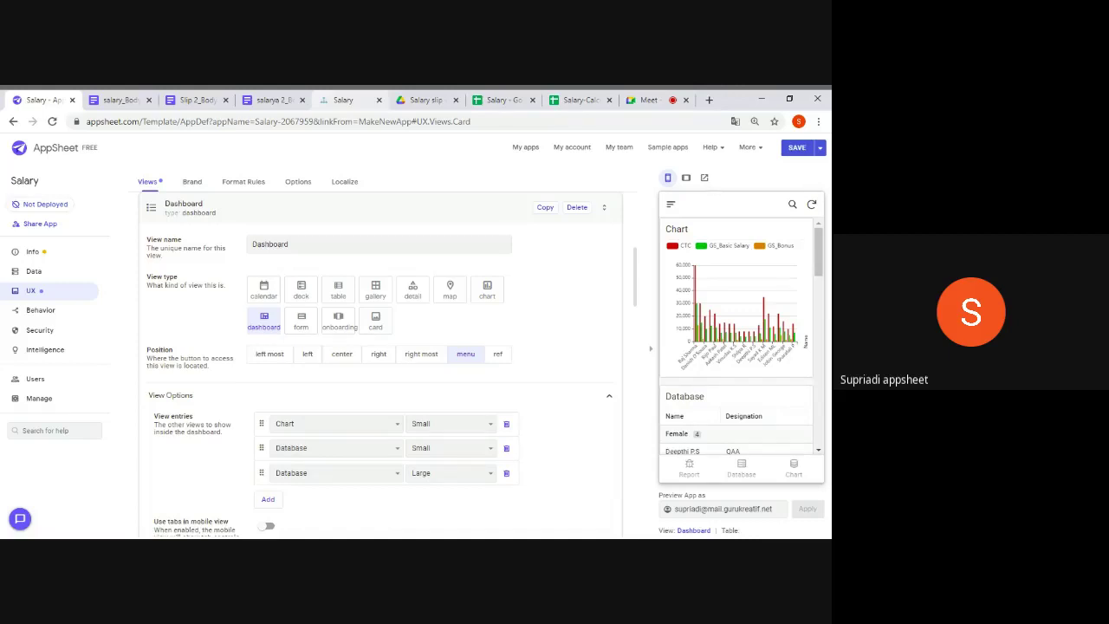
{"action": "key", "text": "Down"}
Enable interactive mode and tabs in mobile view for the dashboard
{"action": "scroll", "coordinate": [544, 397], "scroll_direction": "down", "scroll_amount": 1}
{"action": "scroll", "coordinate": [503, 406], "scroll_direction": "down", "scroll_amount": 1}
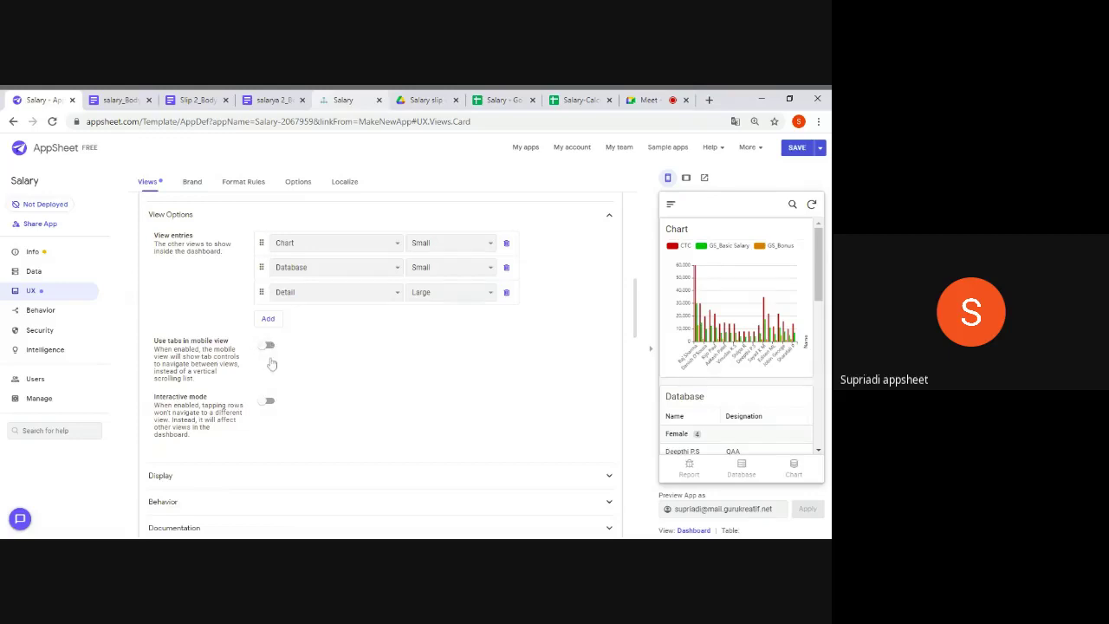
{"action": "left_click", "coordinate": [268, 403]}
{"action": "left_click", "coordinate": [270, 346]}
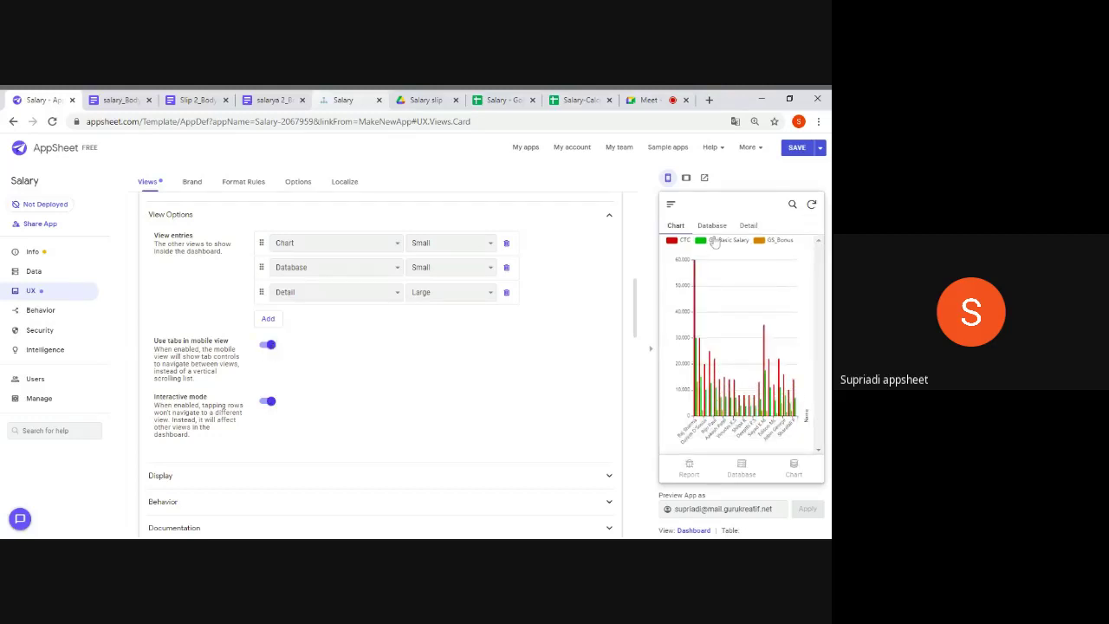
Preview the dashboard's Database and Detail tabs and turn off tabs in mobile view
{"action": "left_click", "coordinate": [715, 227]}
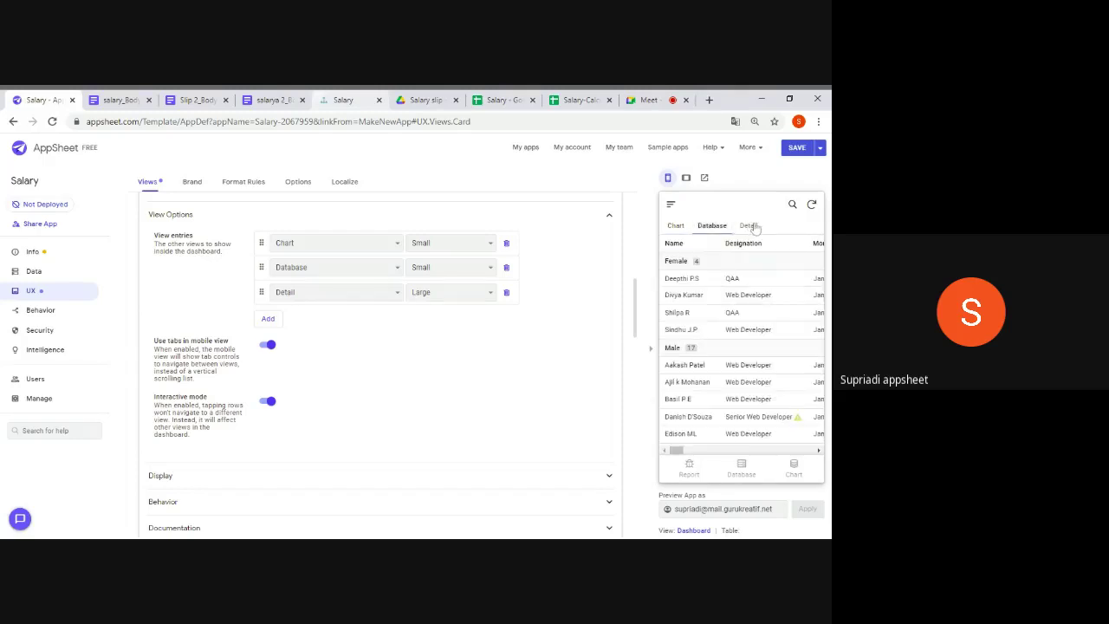
{"action": "left_click", "coordinate": [750, 226]}
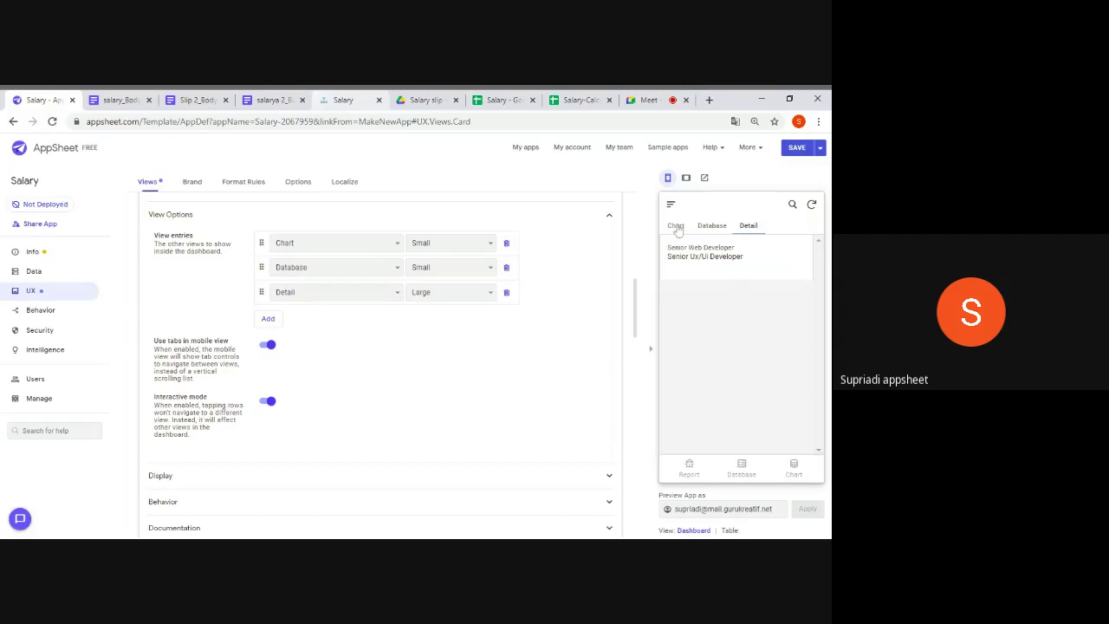
{"action": "left_click", "coordinate": [265, 346]}
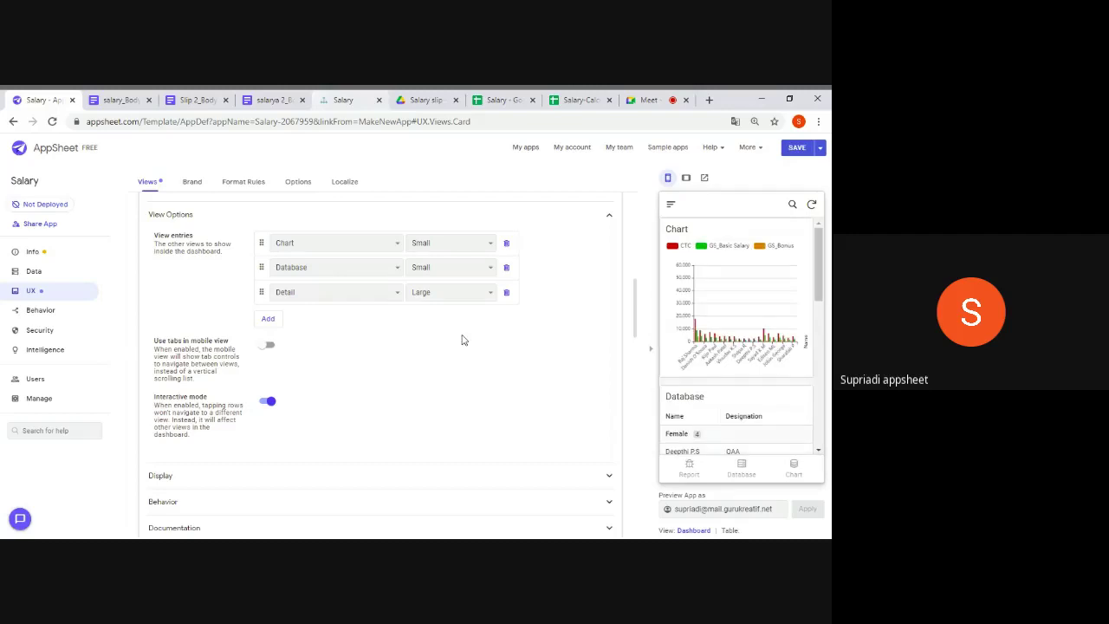
Save the app and open it in its own browser tab, closing the older Salary app tab
{"action": "left_click", "coordinate": [808, 149]}
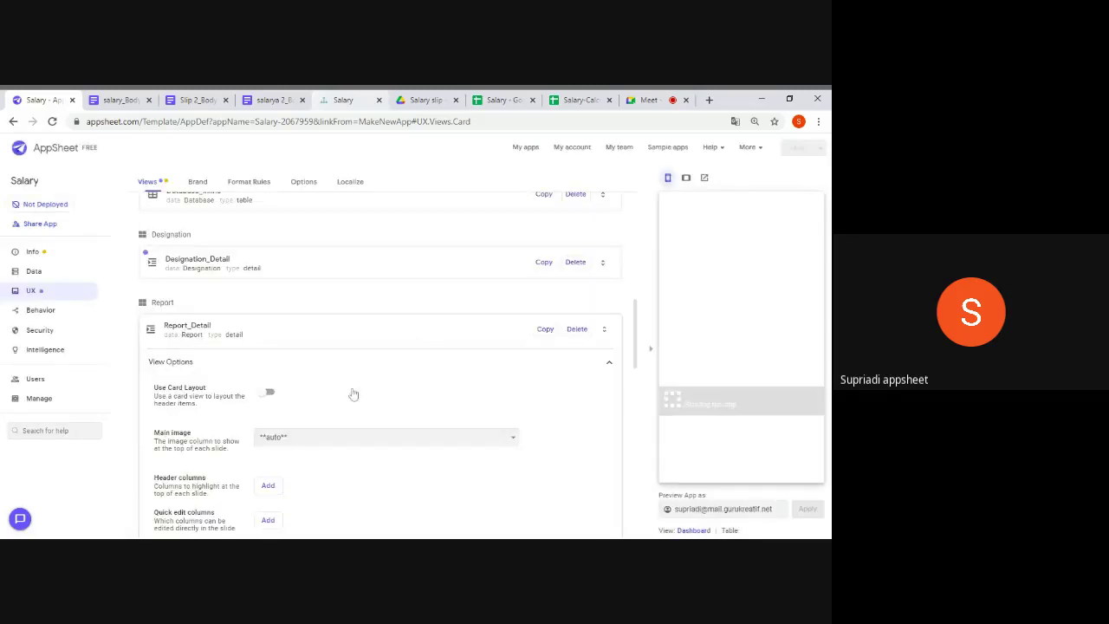
{"action": "left_click", "coordinate": [705, 177]}
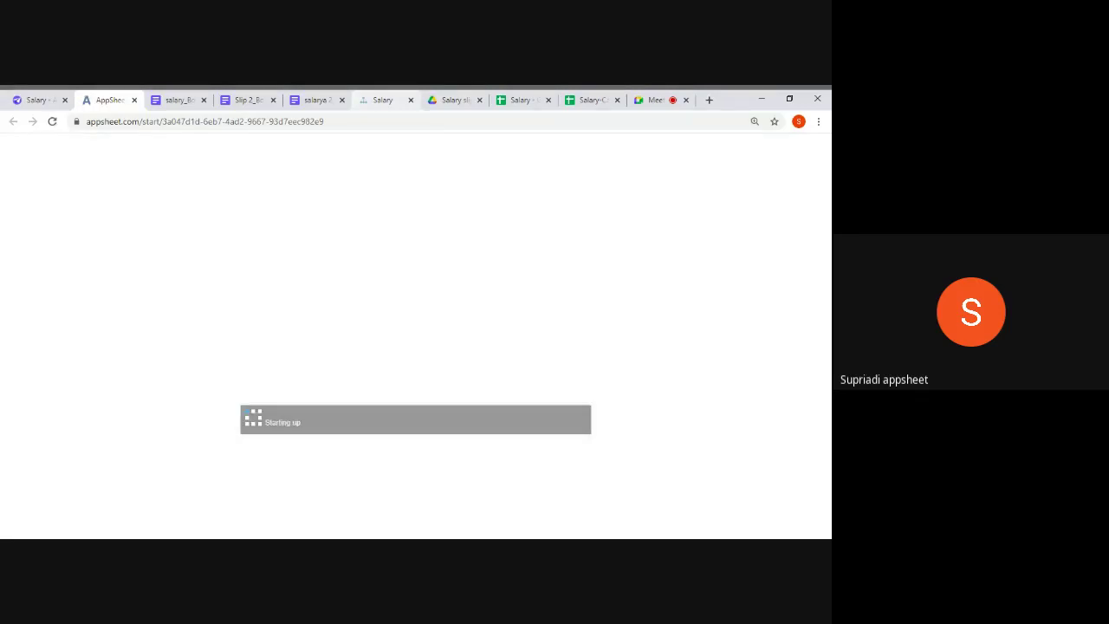
{"action": "left_click", "coordinate": [411, 100]}
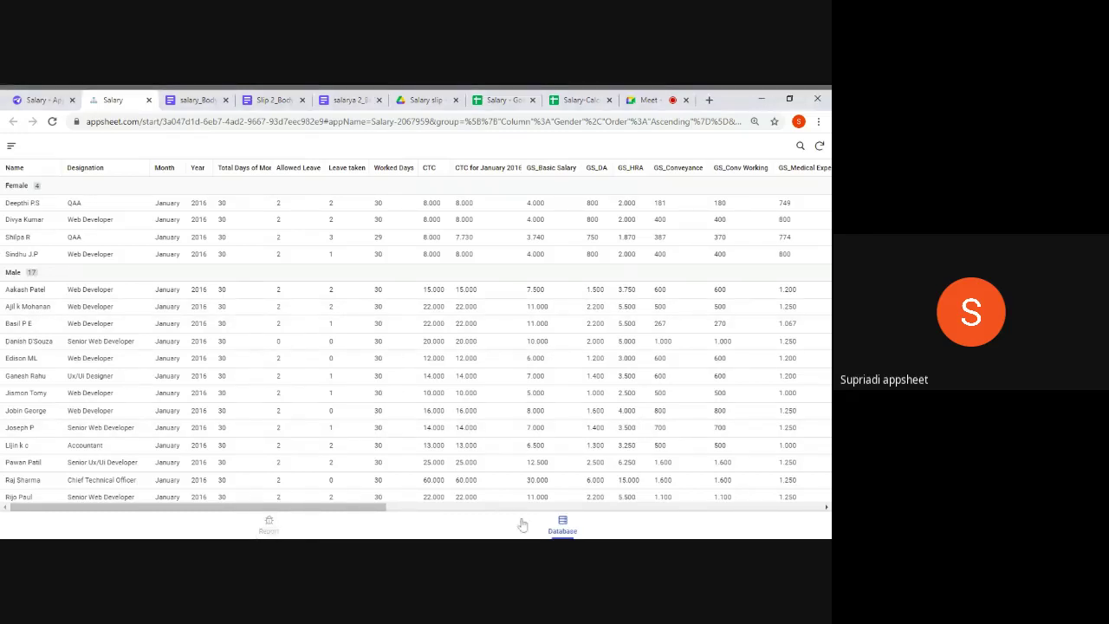
Sync the running Salary app and open its Chart and Dashboard views
{"action": "left_click", "coordinate": [10, 147]}
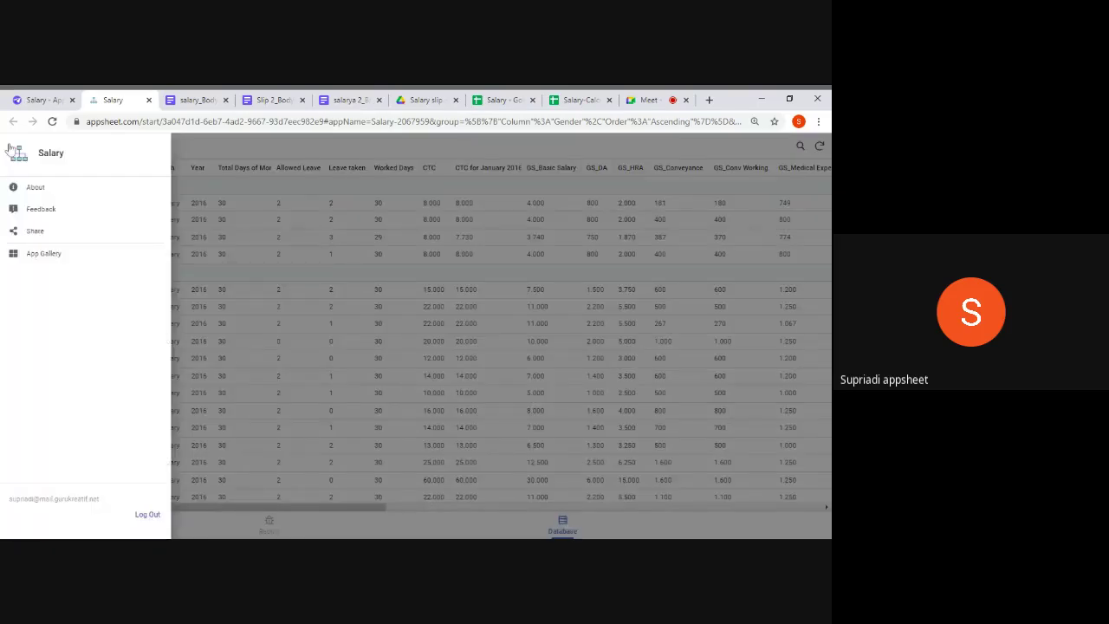
{"action": "left_click", "coordinate": [231, 252]}
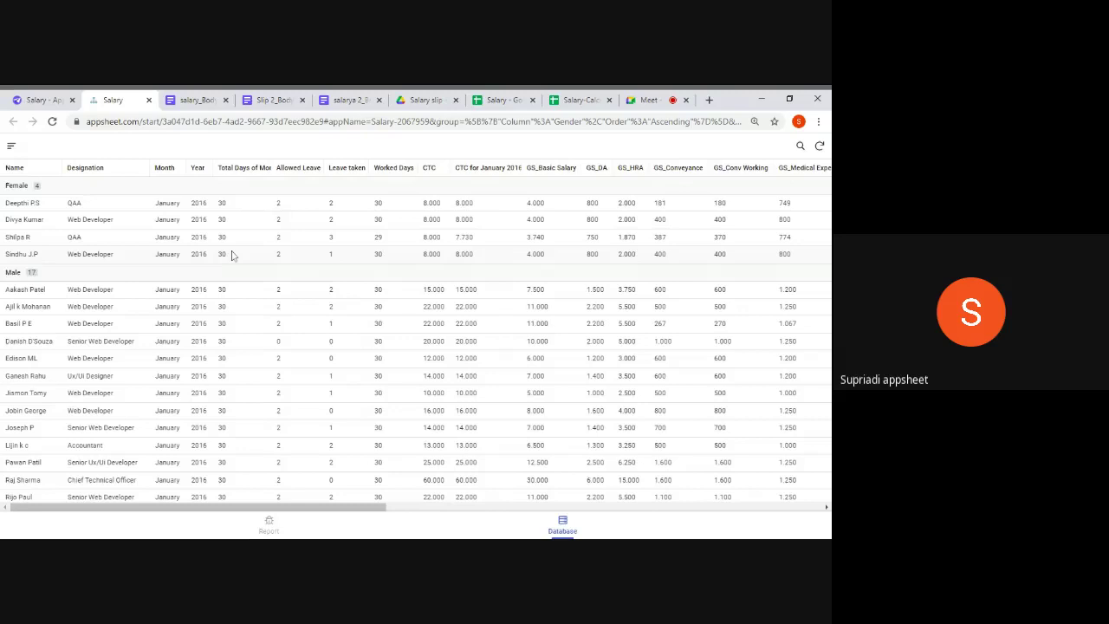
{"action": "left_click", "coordinate": [819, 145]}
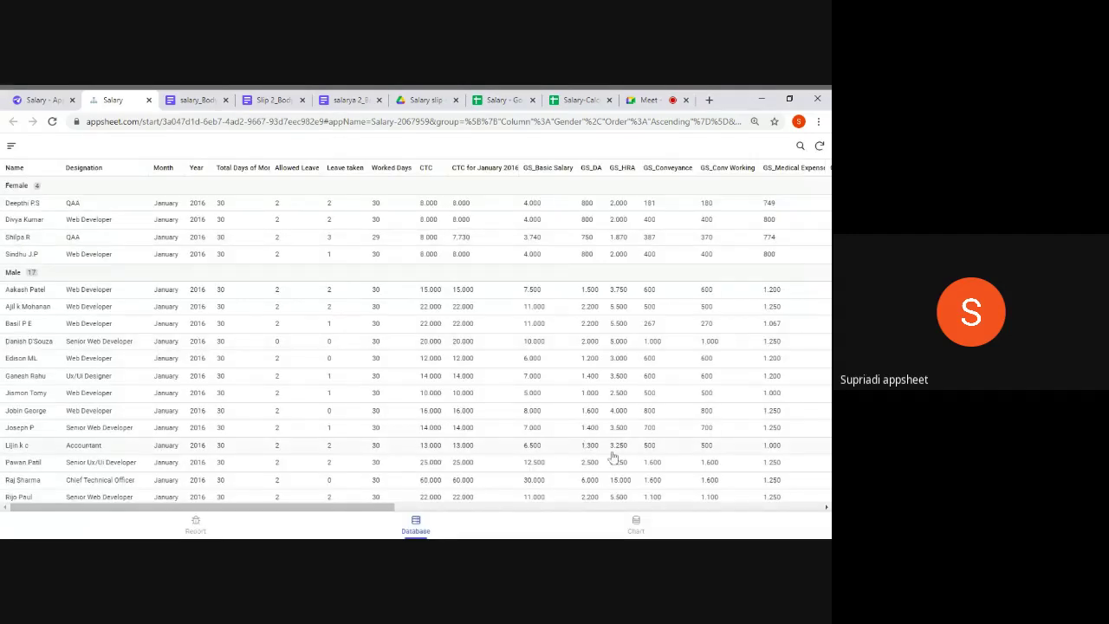
{"action": "left_click", "coordinate": [637, 526]}
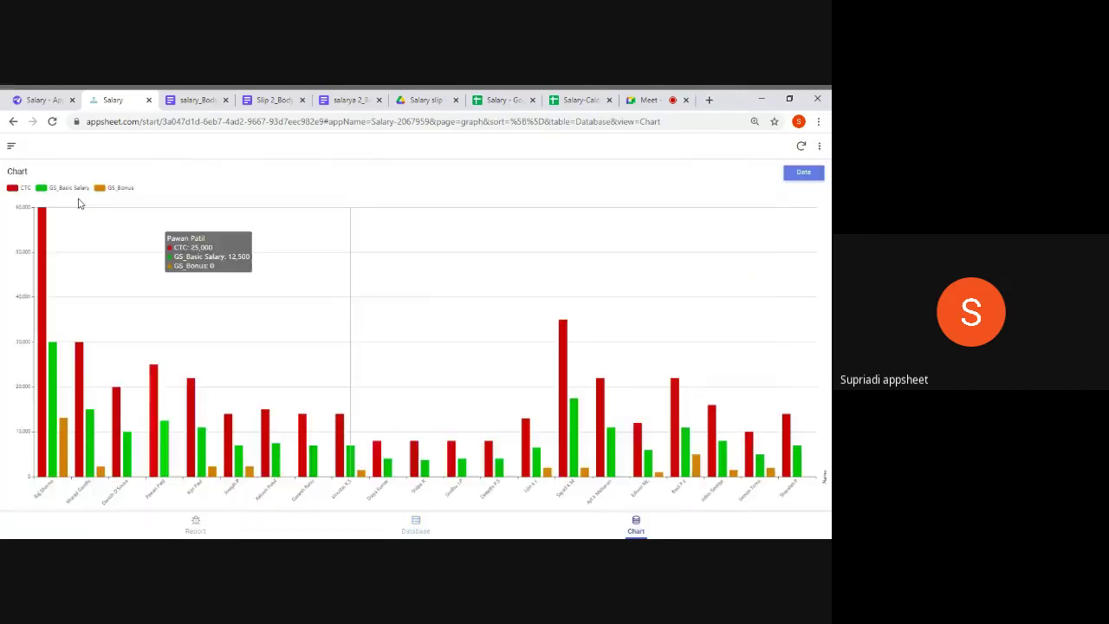
{"action": "left_click", "coordinate": [11, 145]}
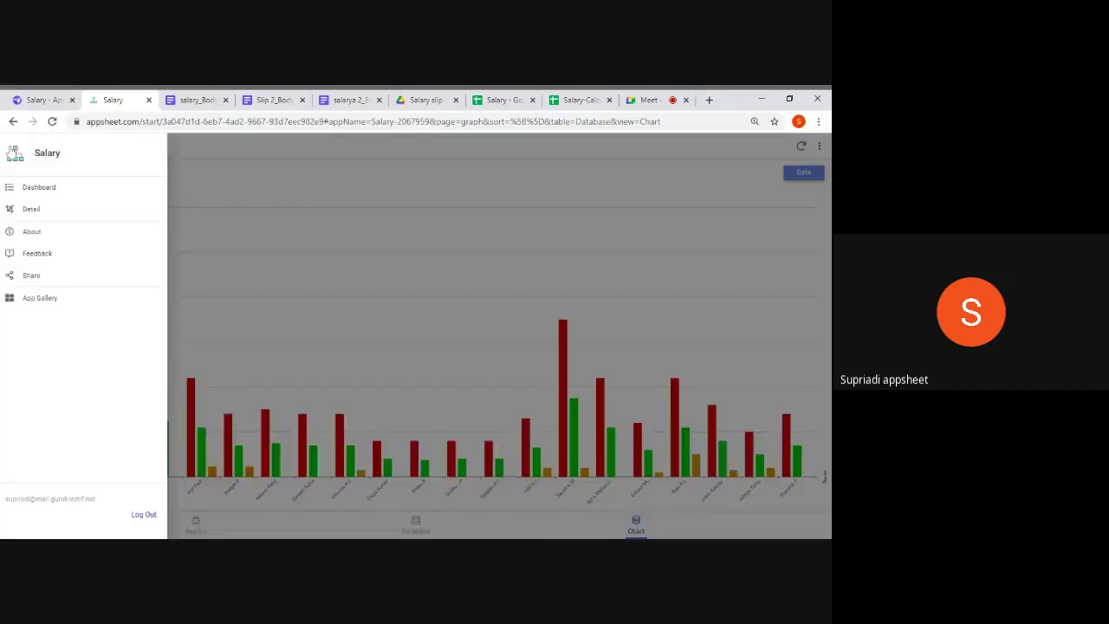
{"action": "left_click", "coordinate": [43, 187]}
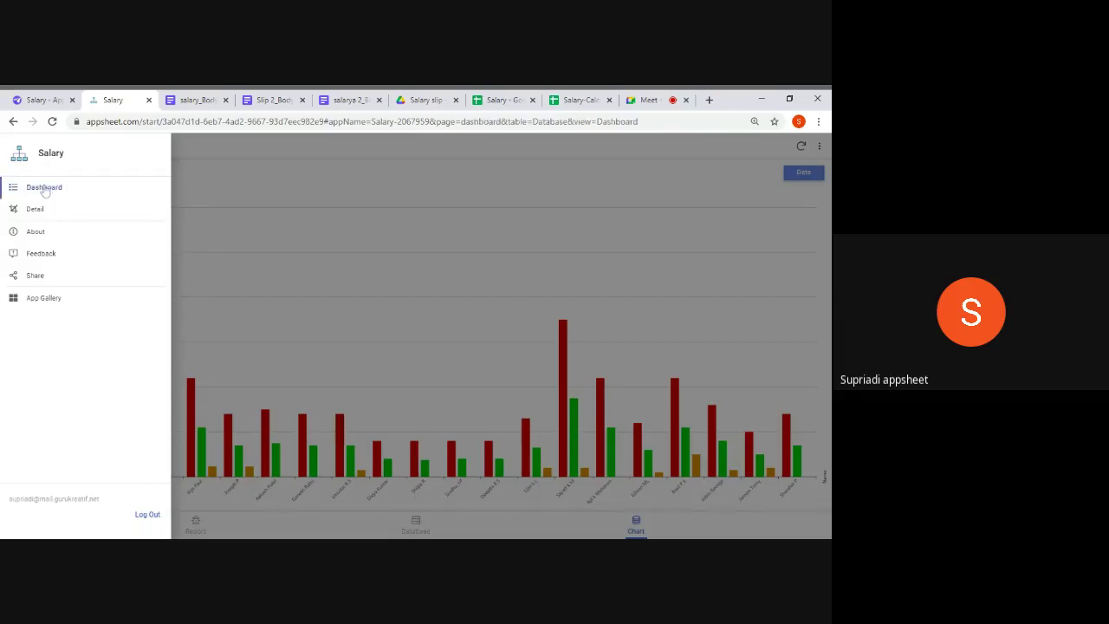